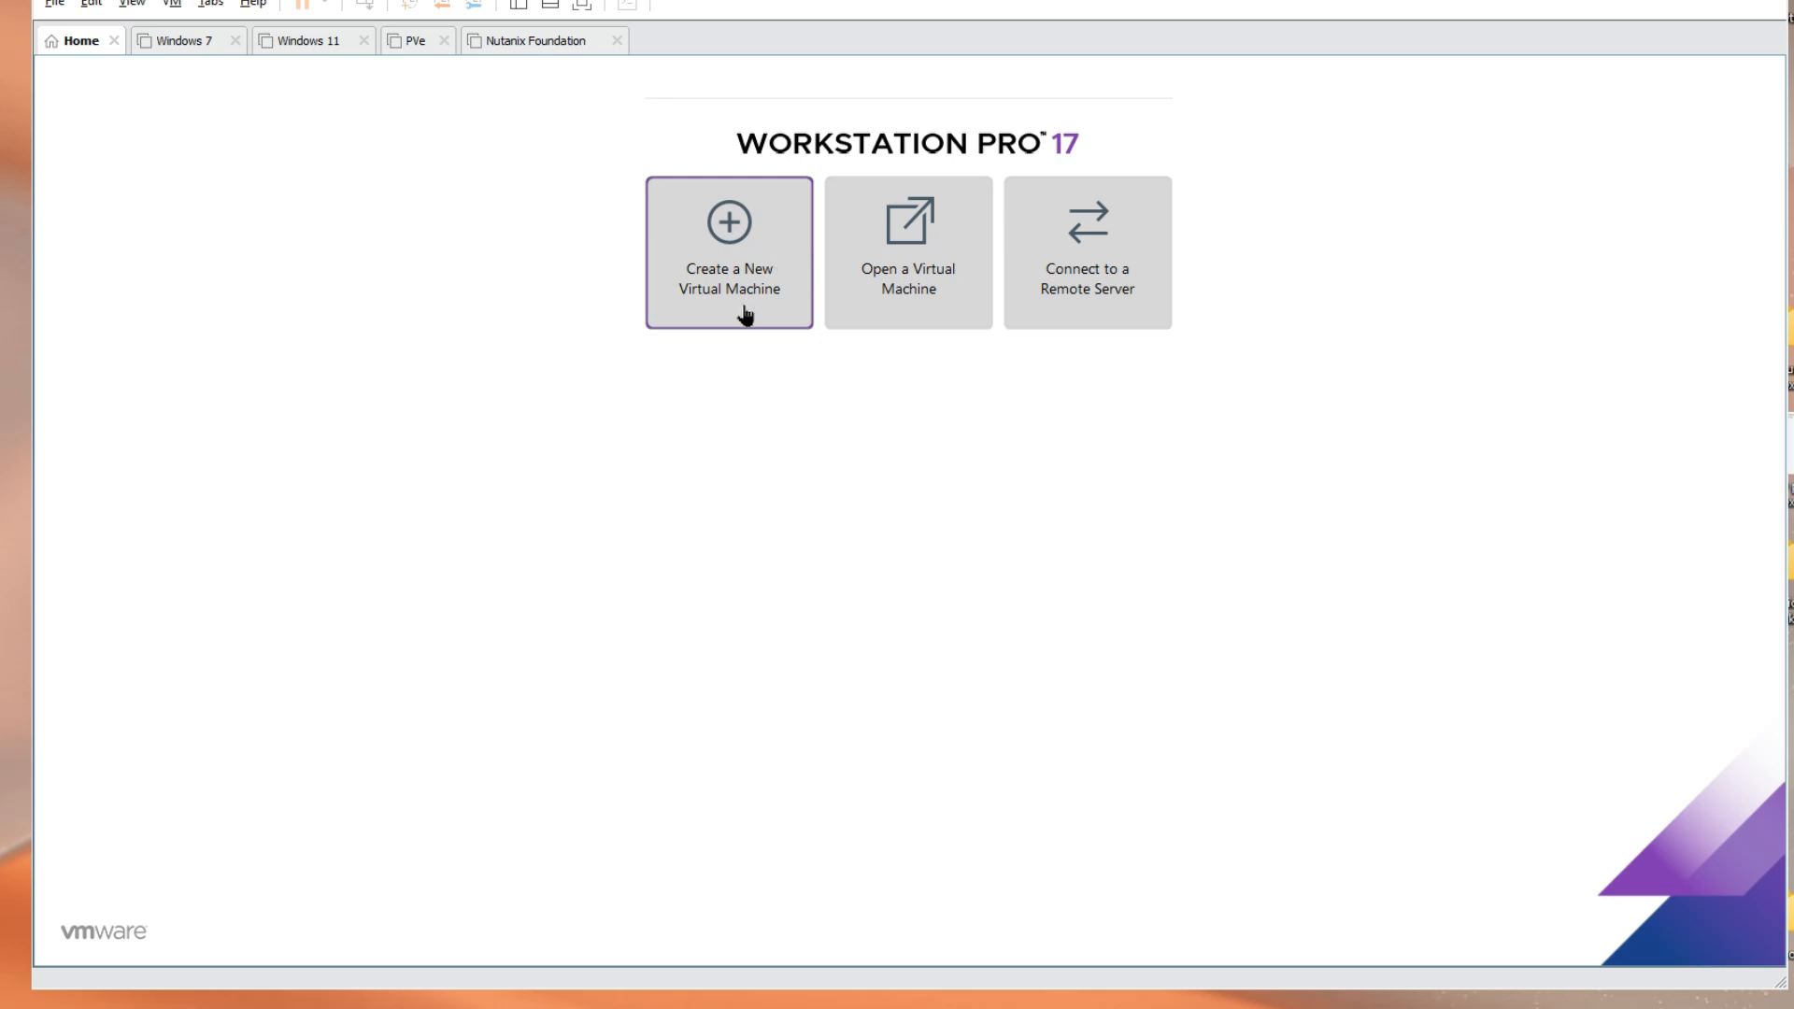
Start a Custom new-VM wizard with Workstation 17.5 compatibility, choosing to install the OS later
left_click(745, 314)
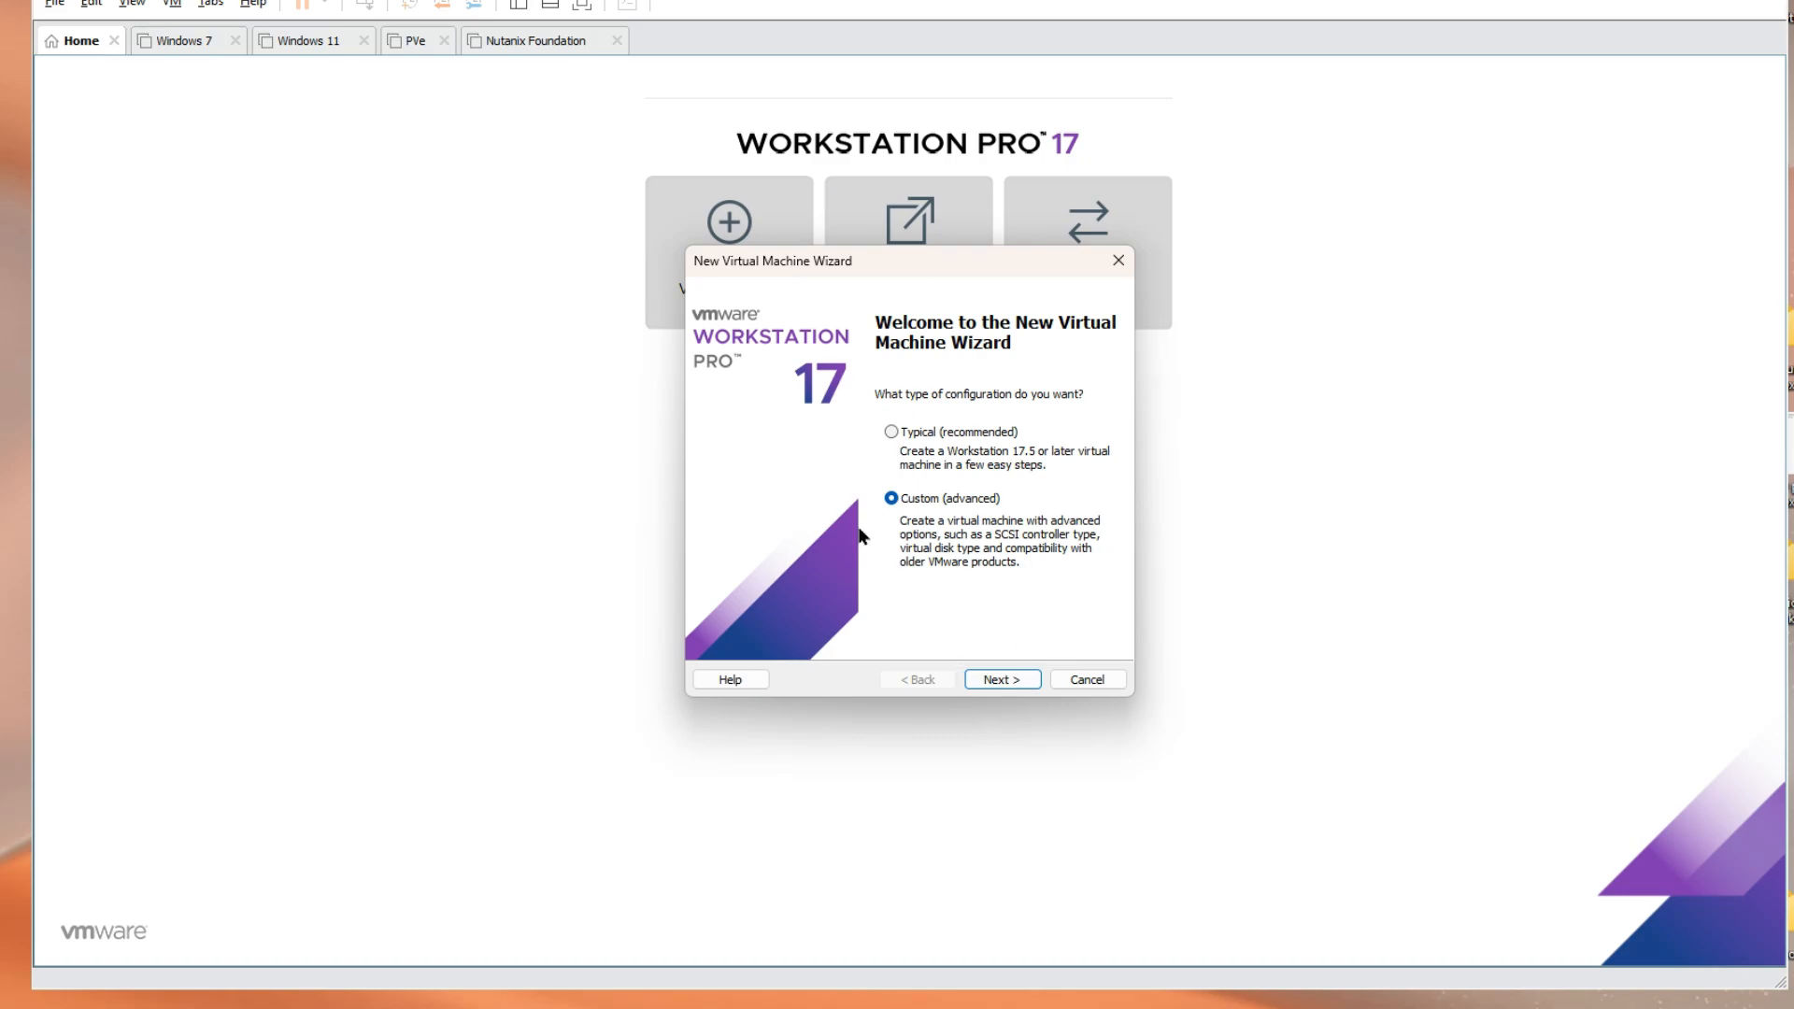
left_click(1001, 679)
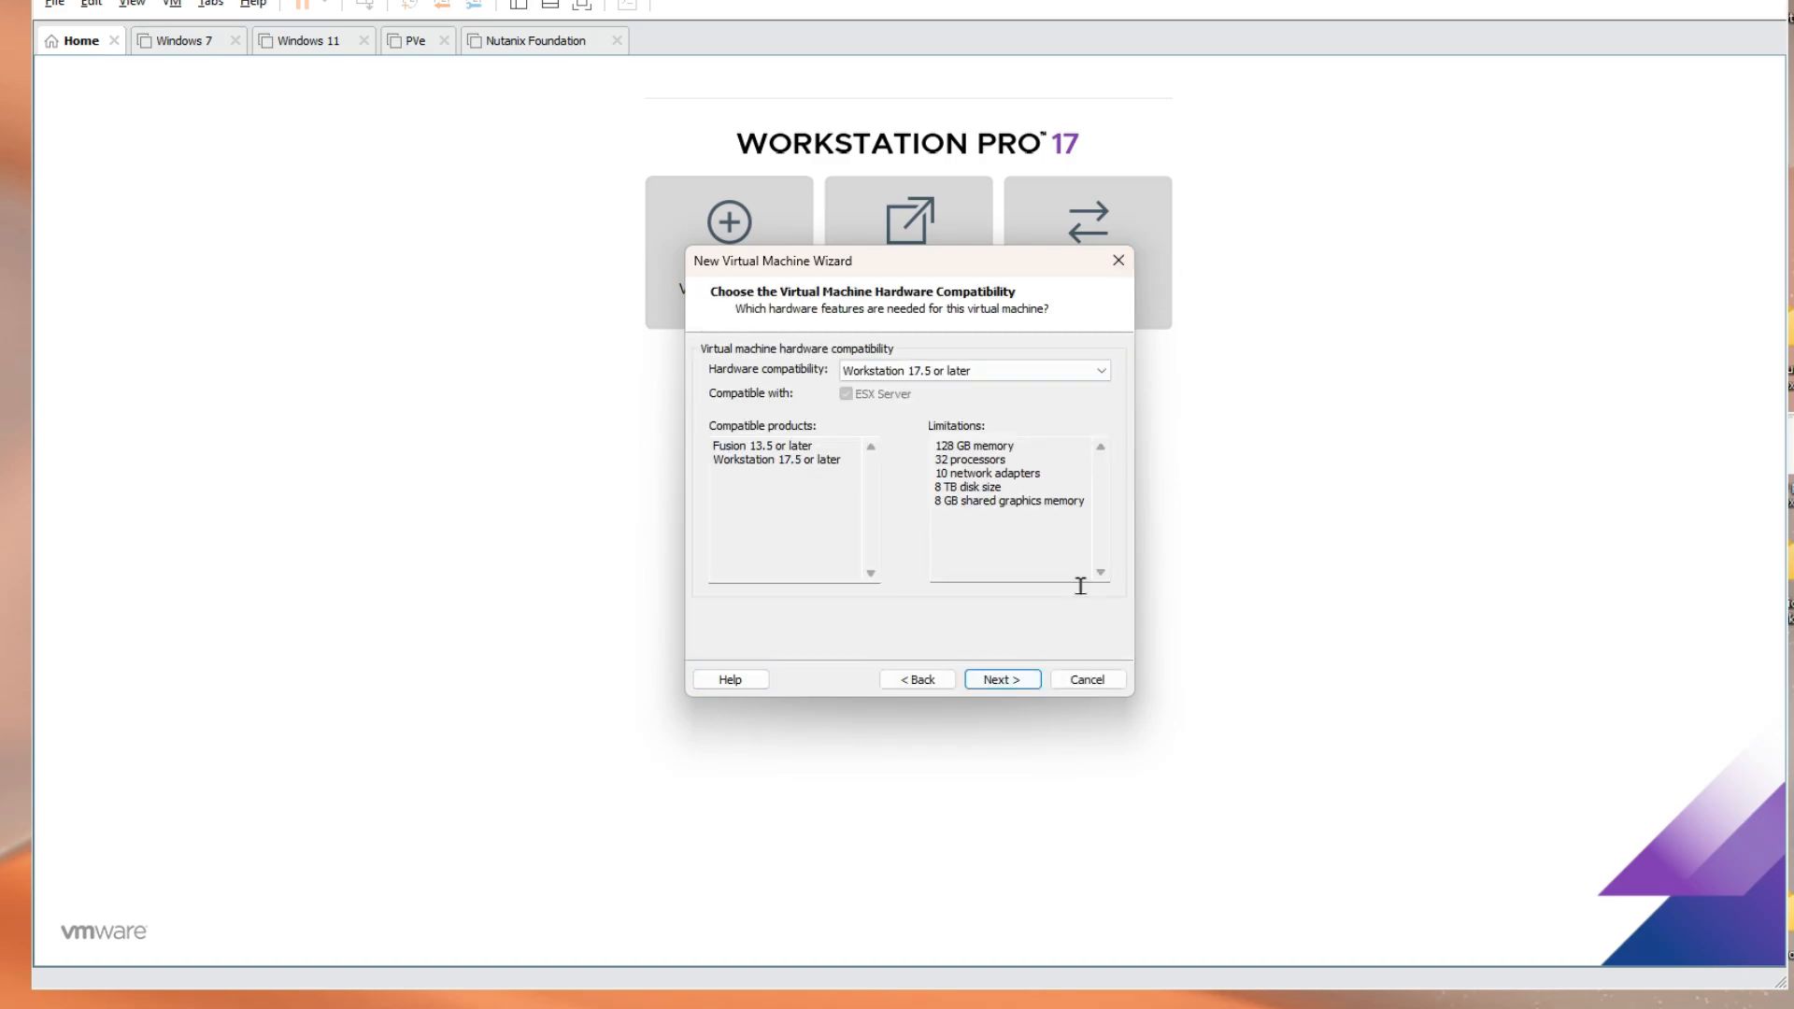
left_click(1025, 688)
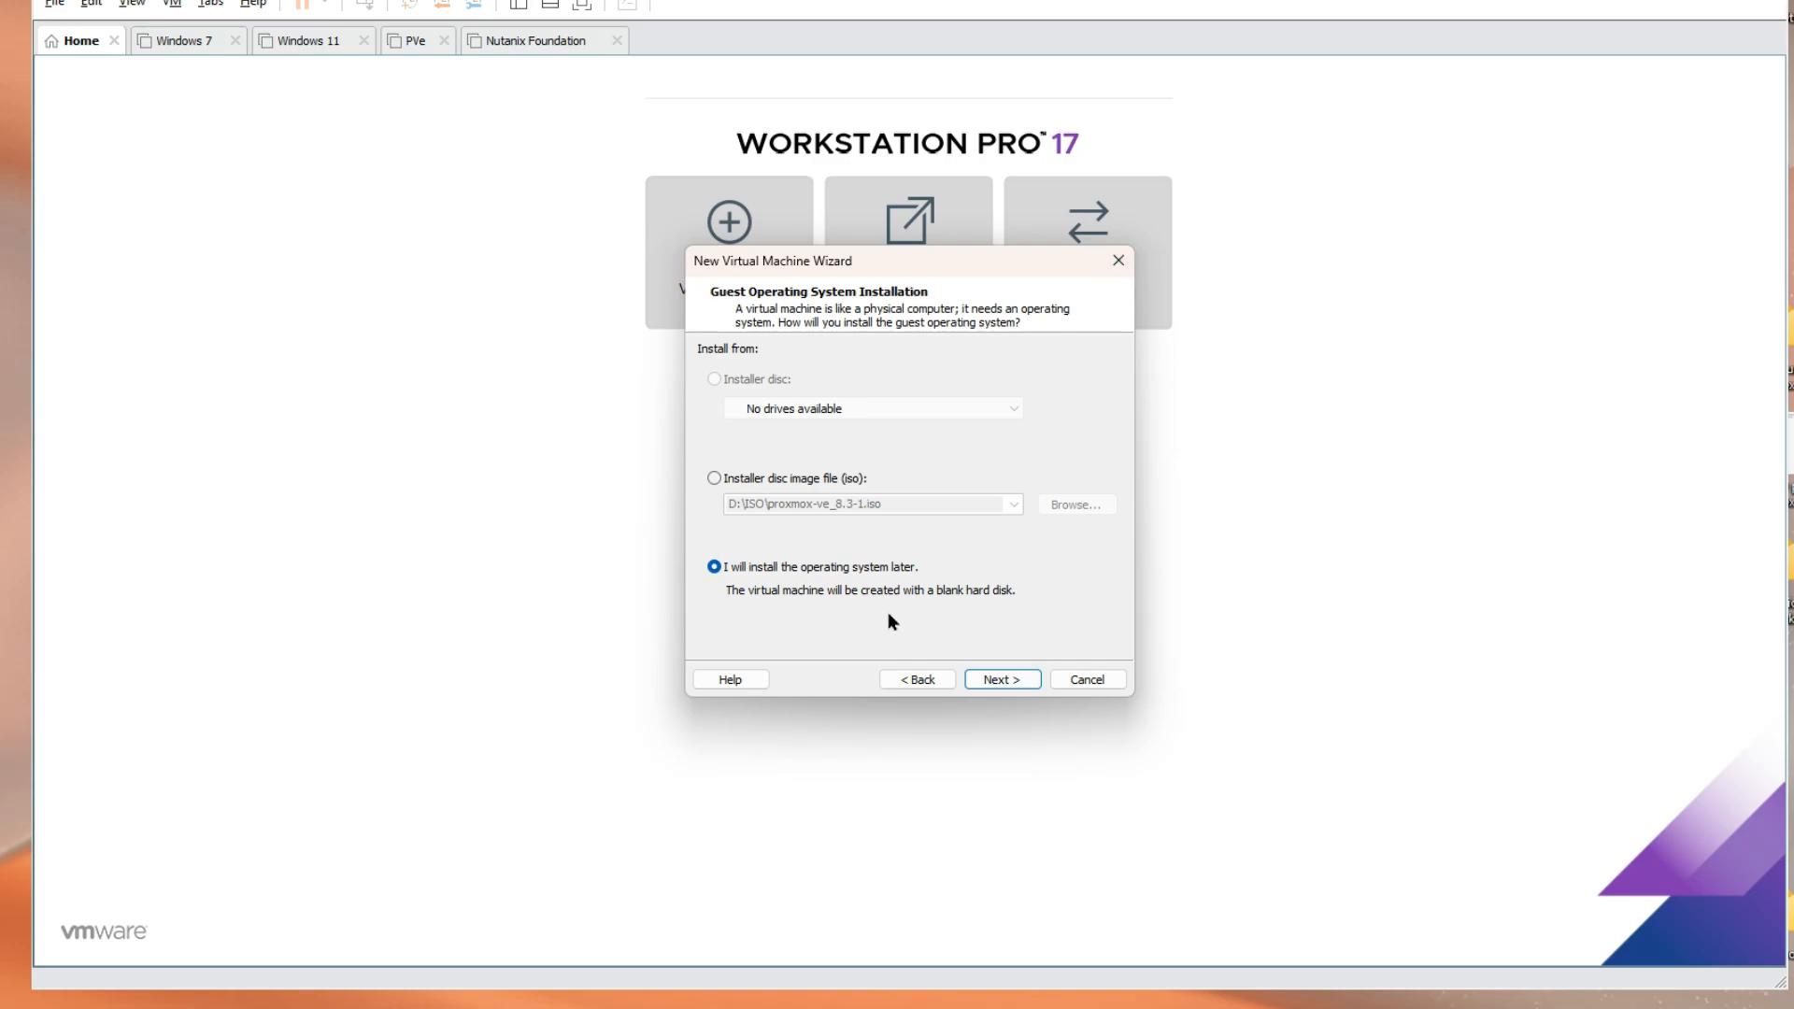
left_click(998, 680)
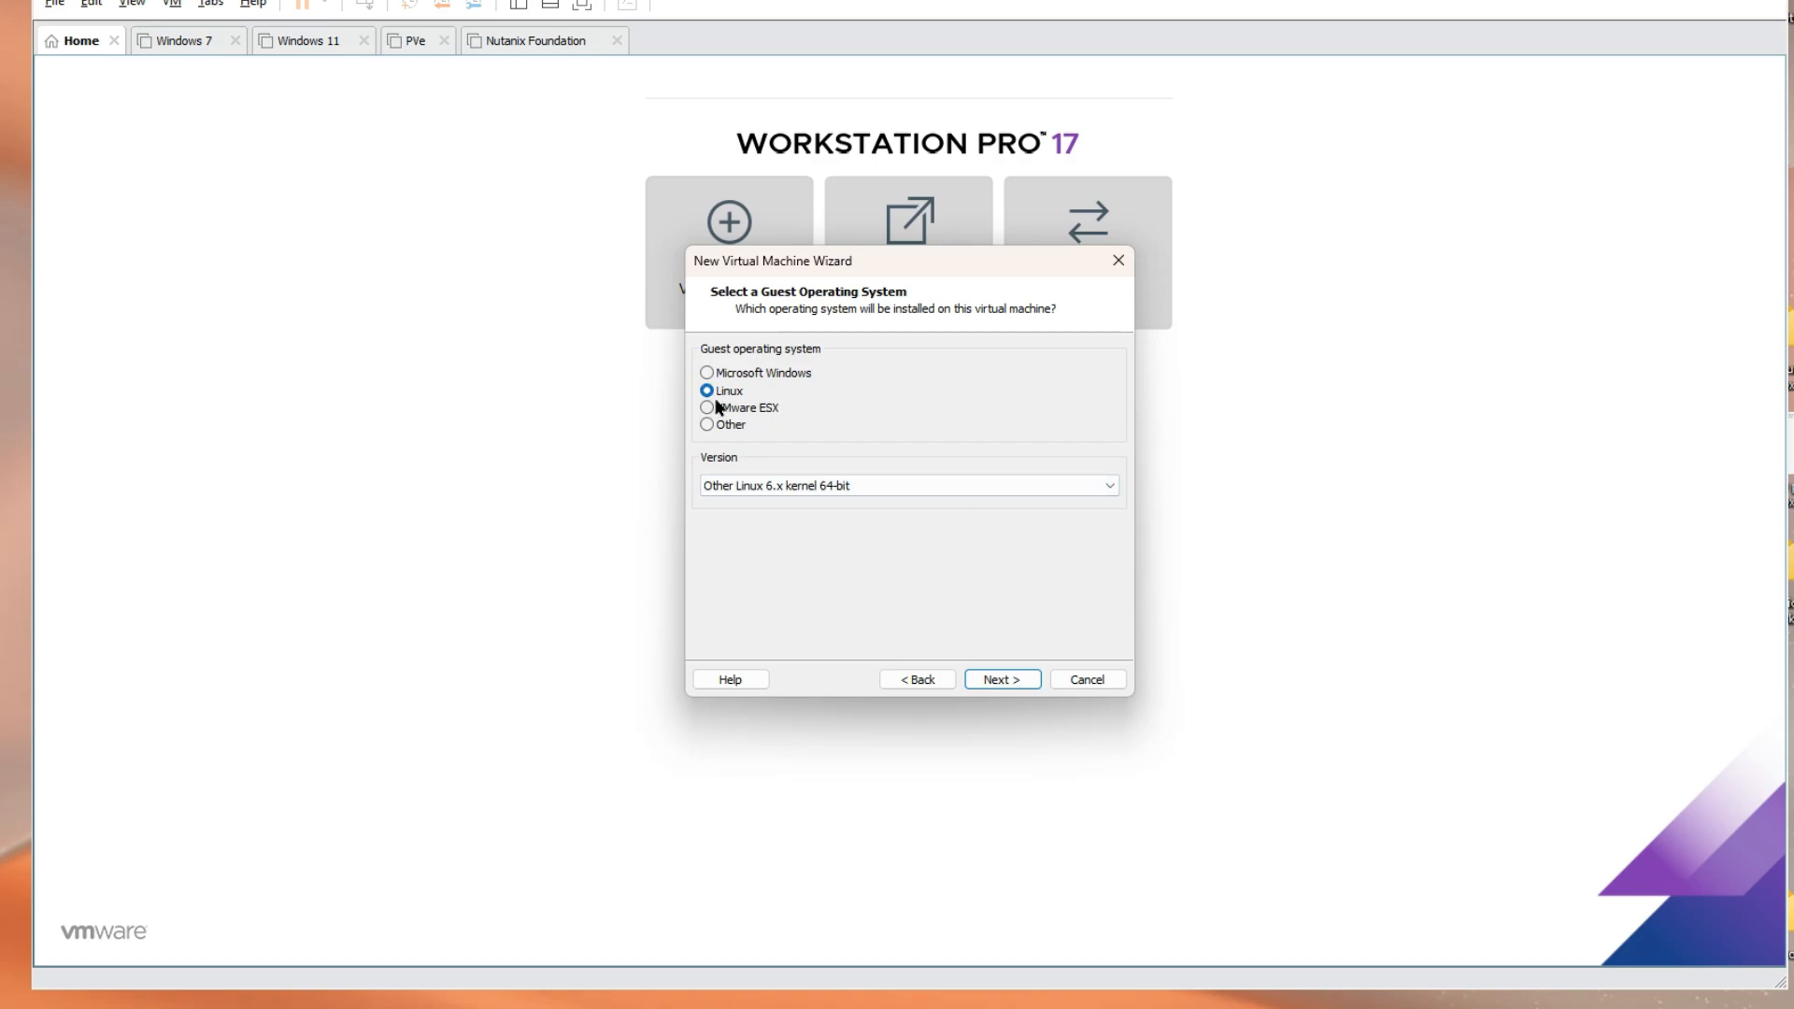
Pick Ubuntu 64-bit from the Linux version list and continue
left_click(860, 490)
scroll(989, 705, "up", 12)
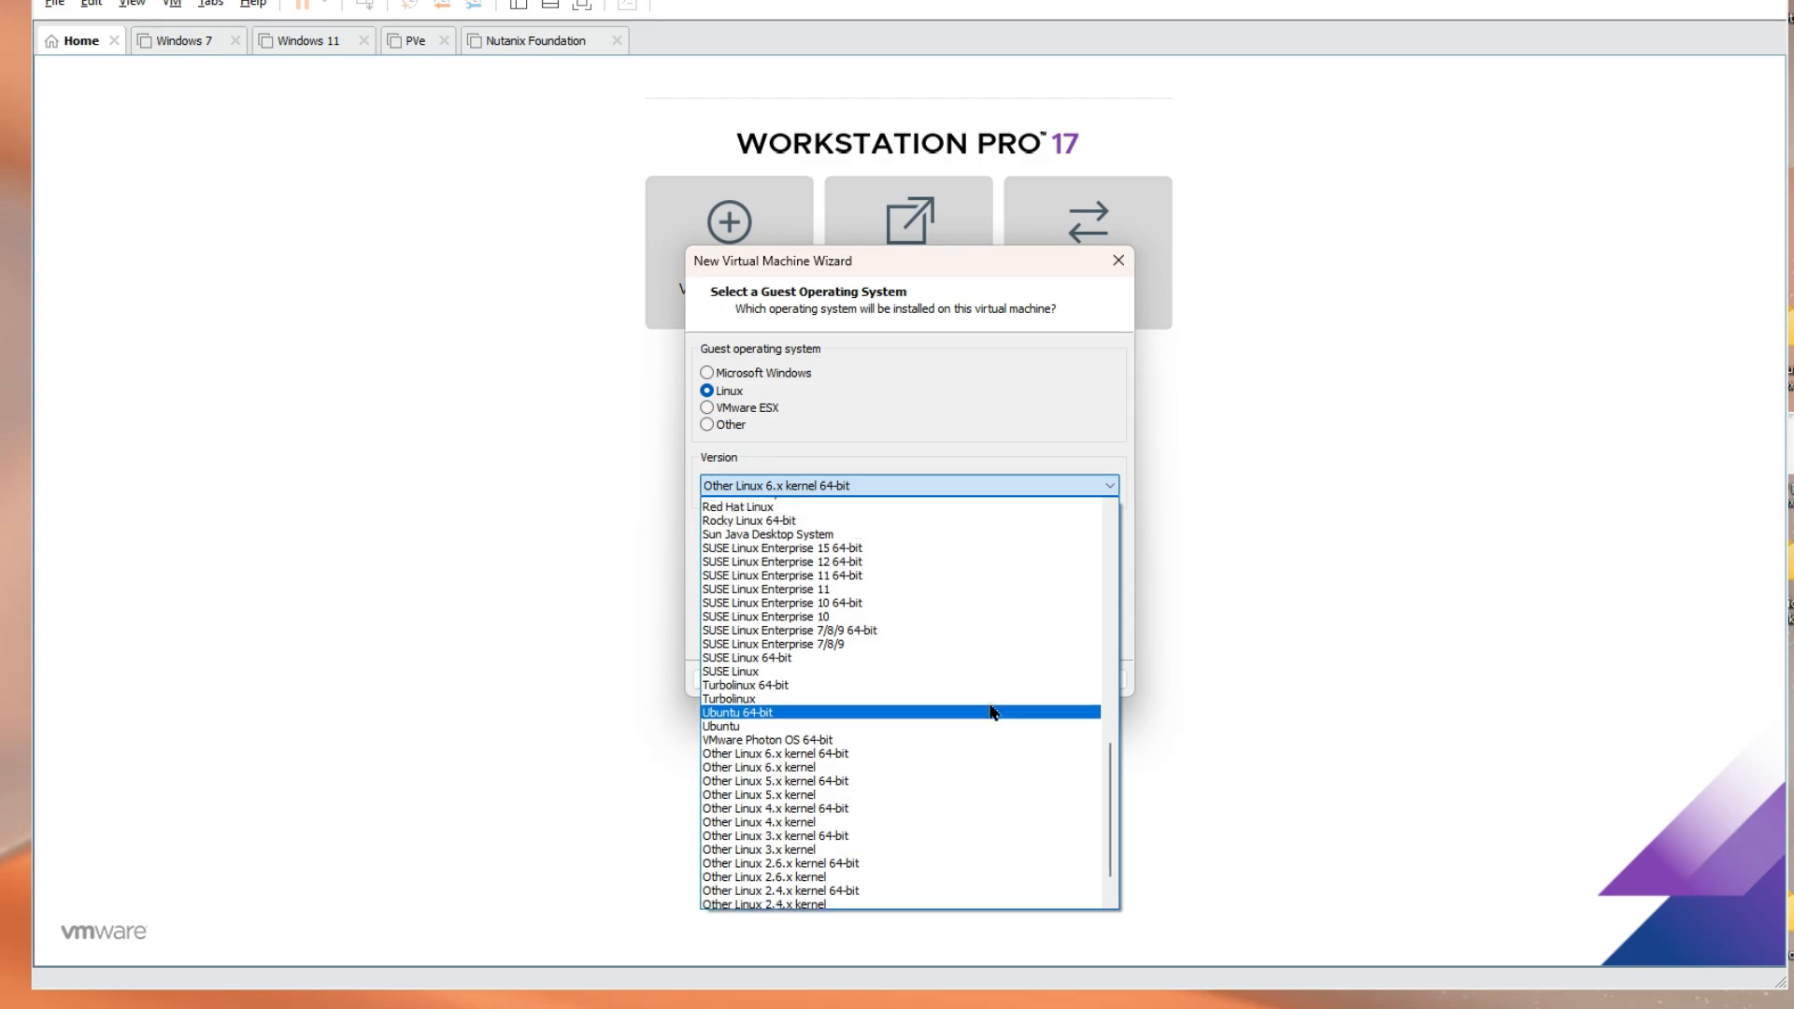
scroll(991, 712, "up", 5)
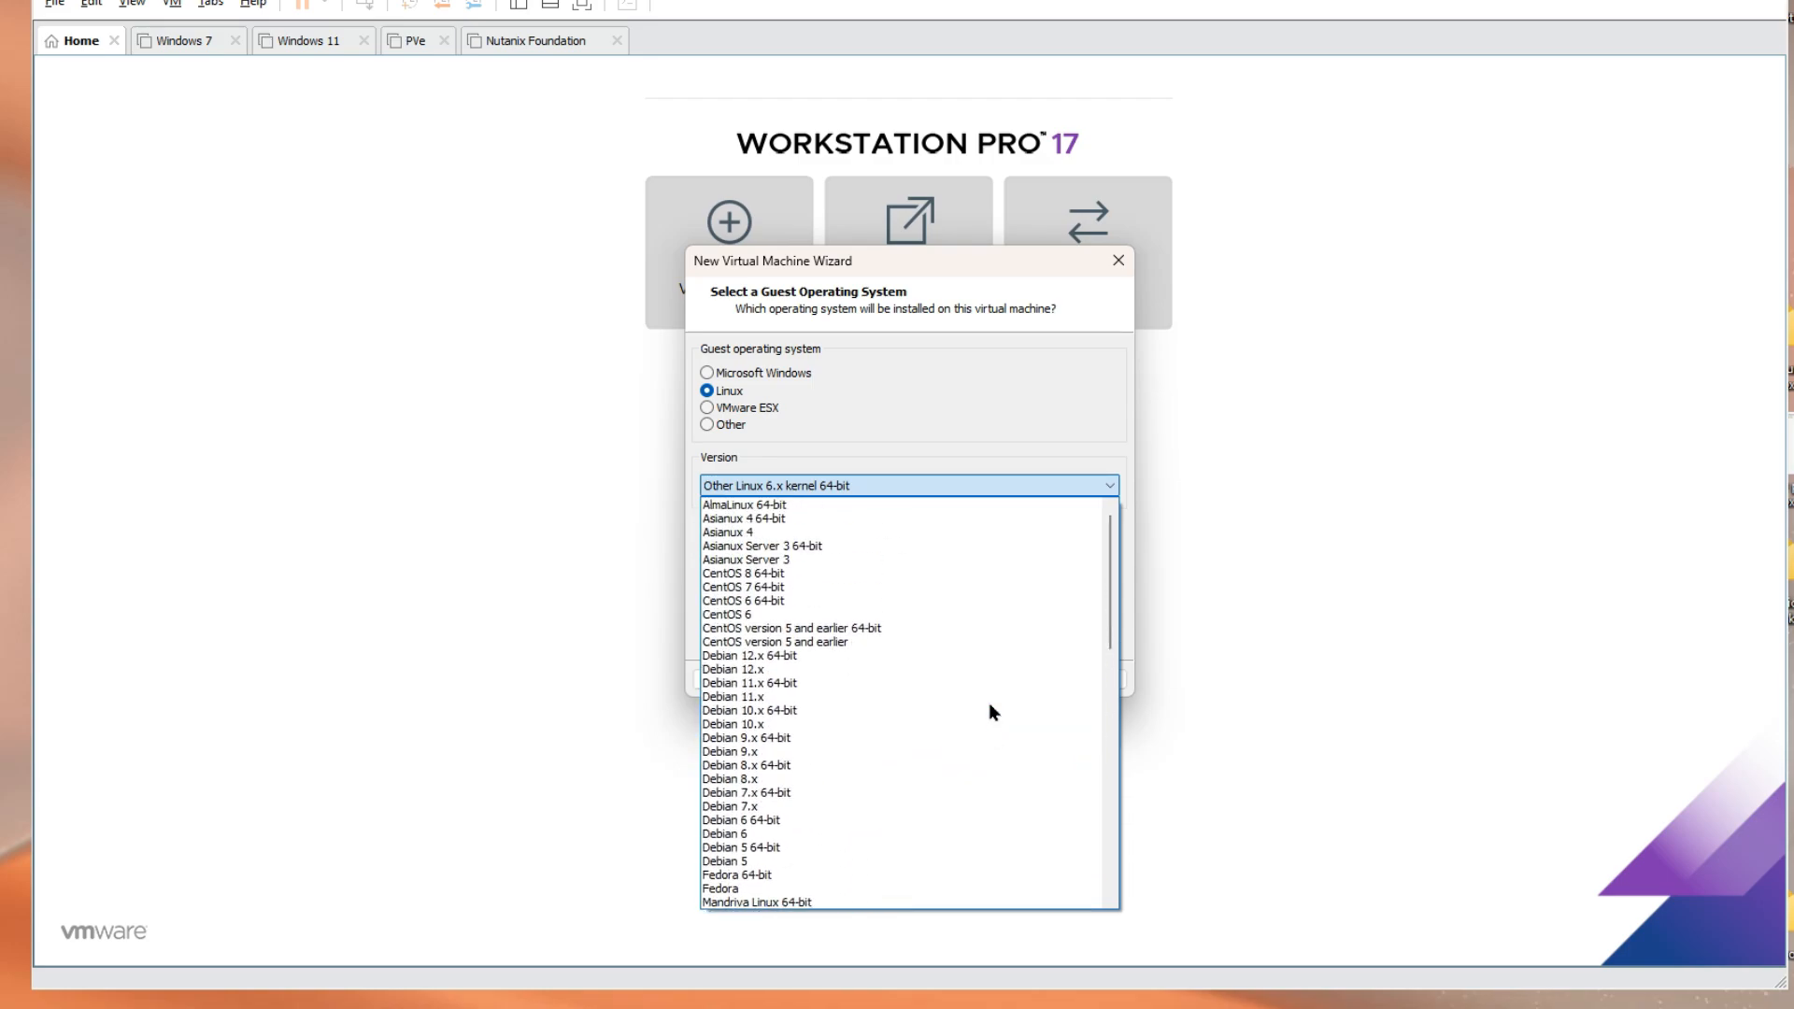
scroll(990, 712, "down", 3)
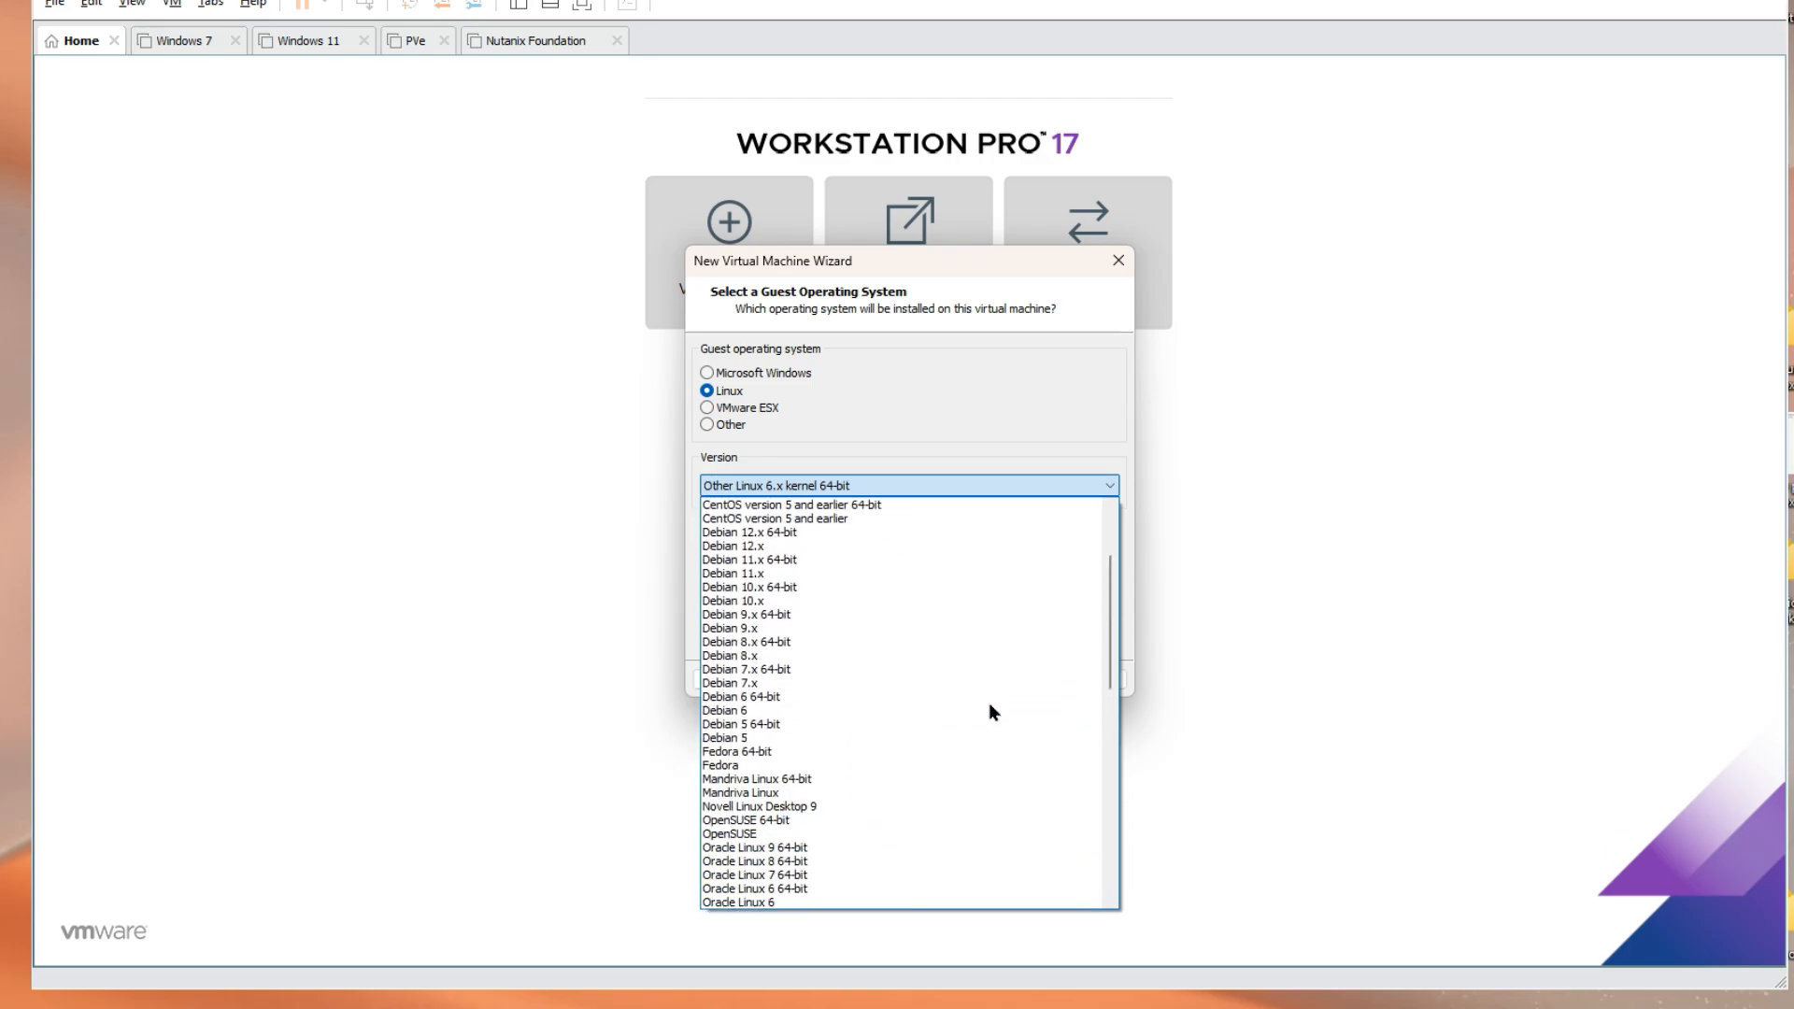
scroll(989, 704, "down", 3)
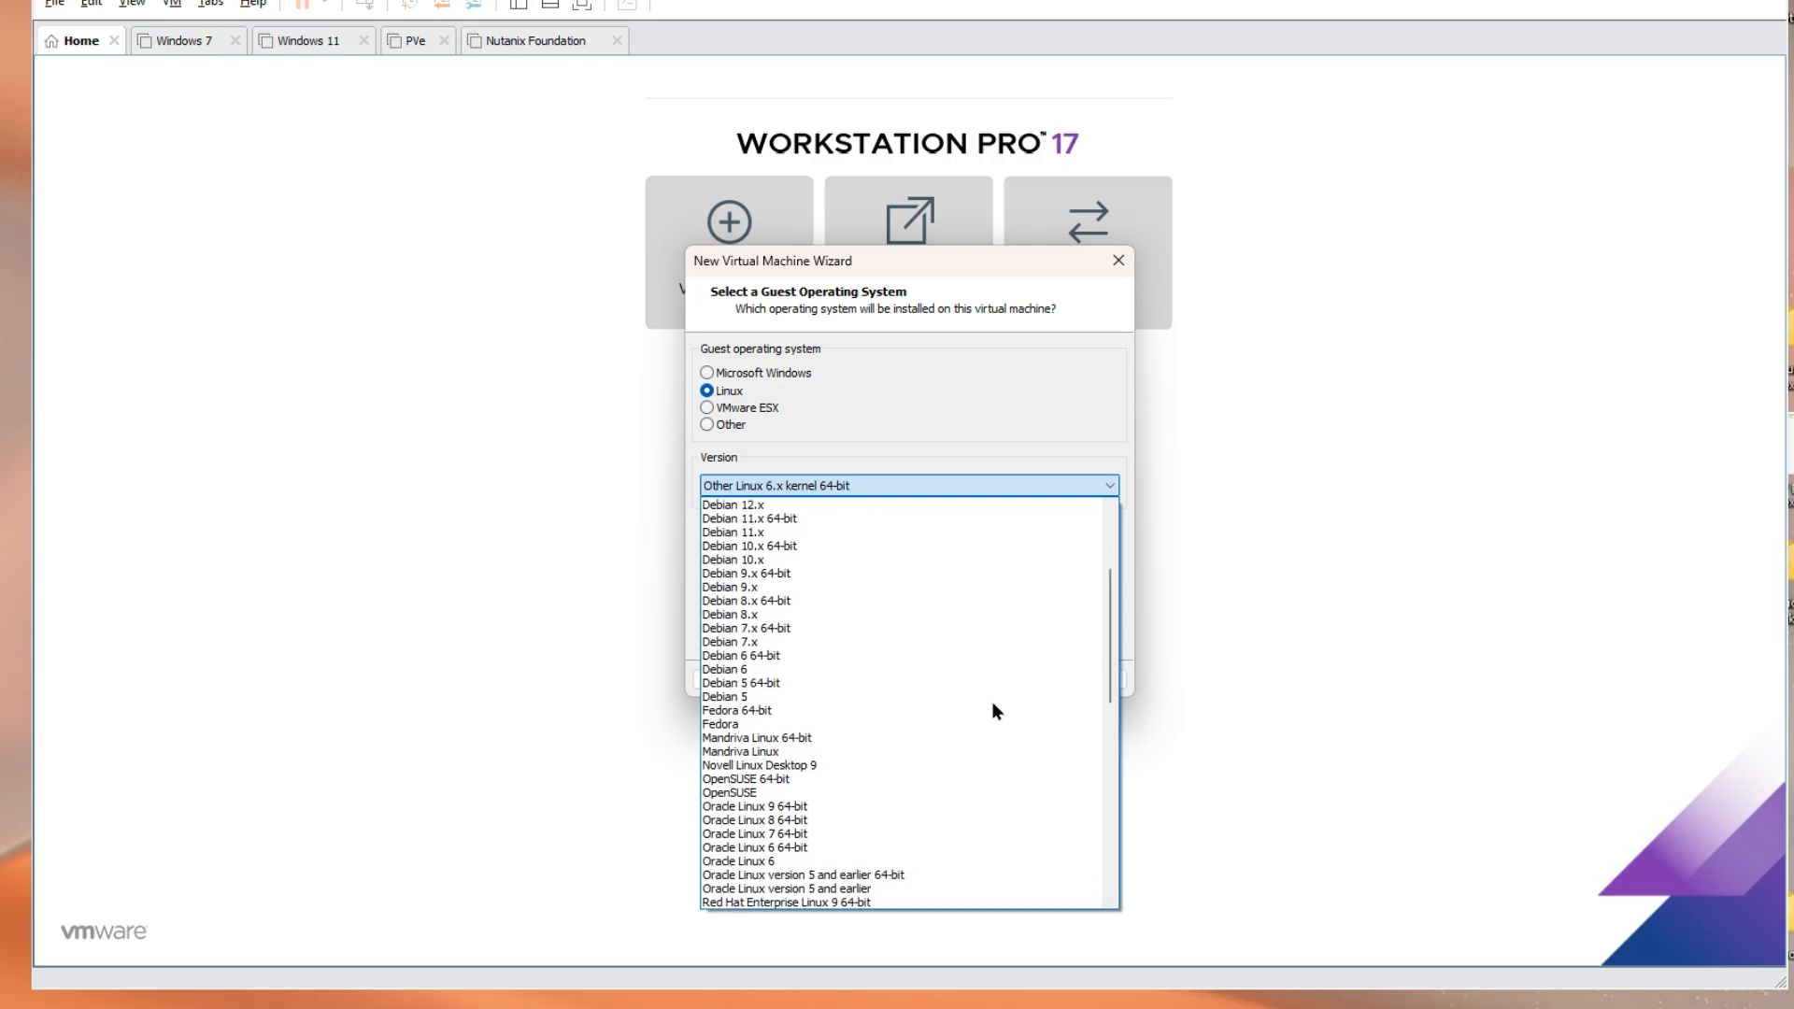
scroll(935, 713, "down", 9)
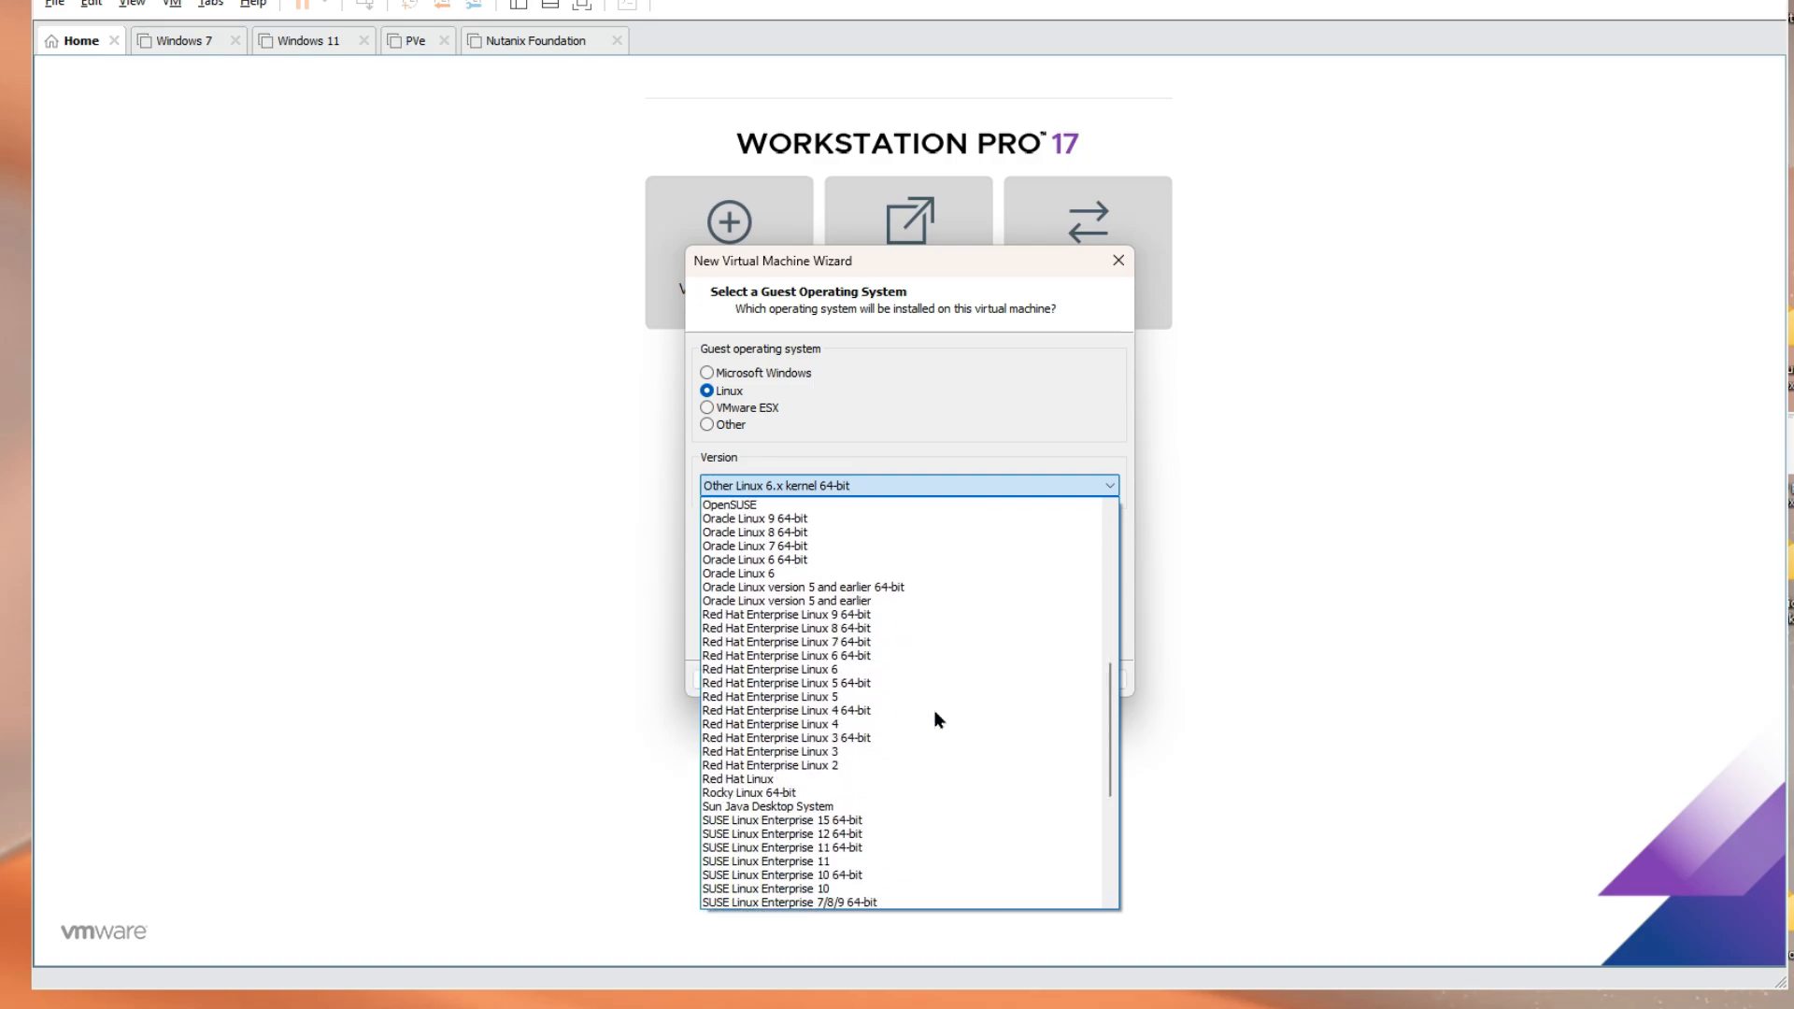
scroll(935, 720, "down", 1)
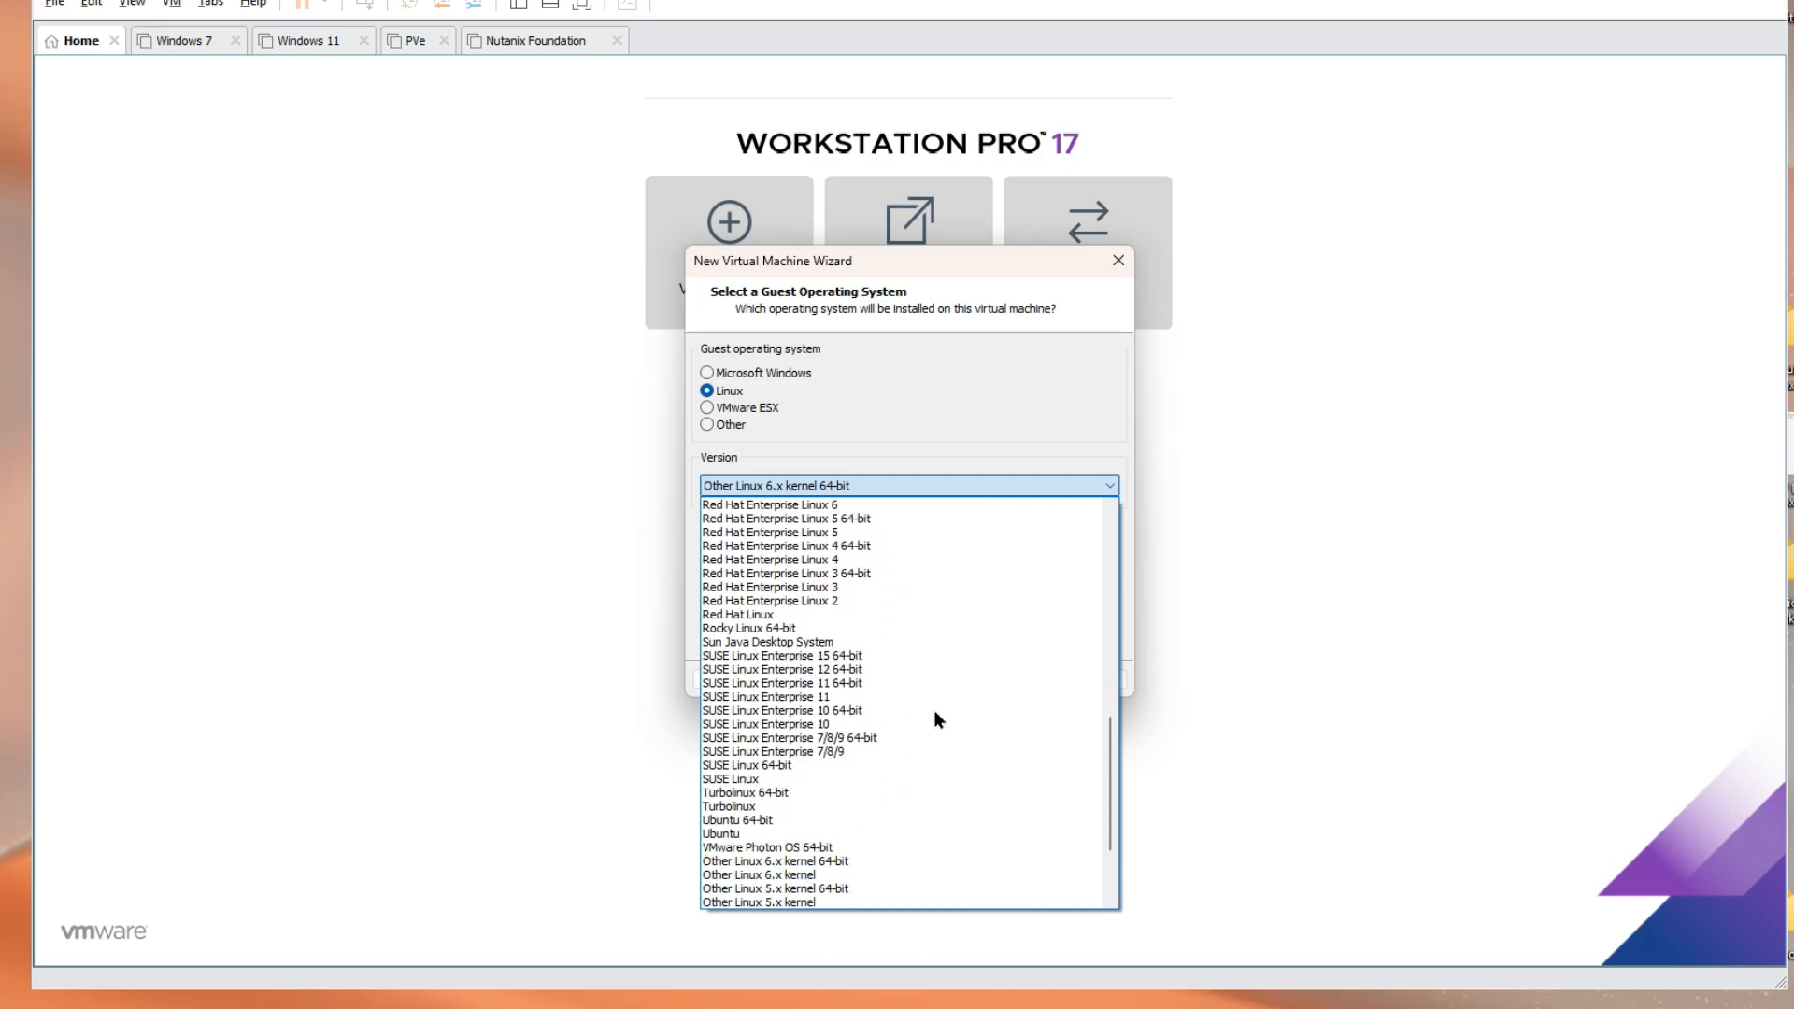
left_click(809, 820)
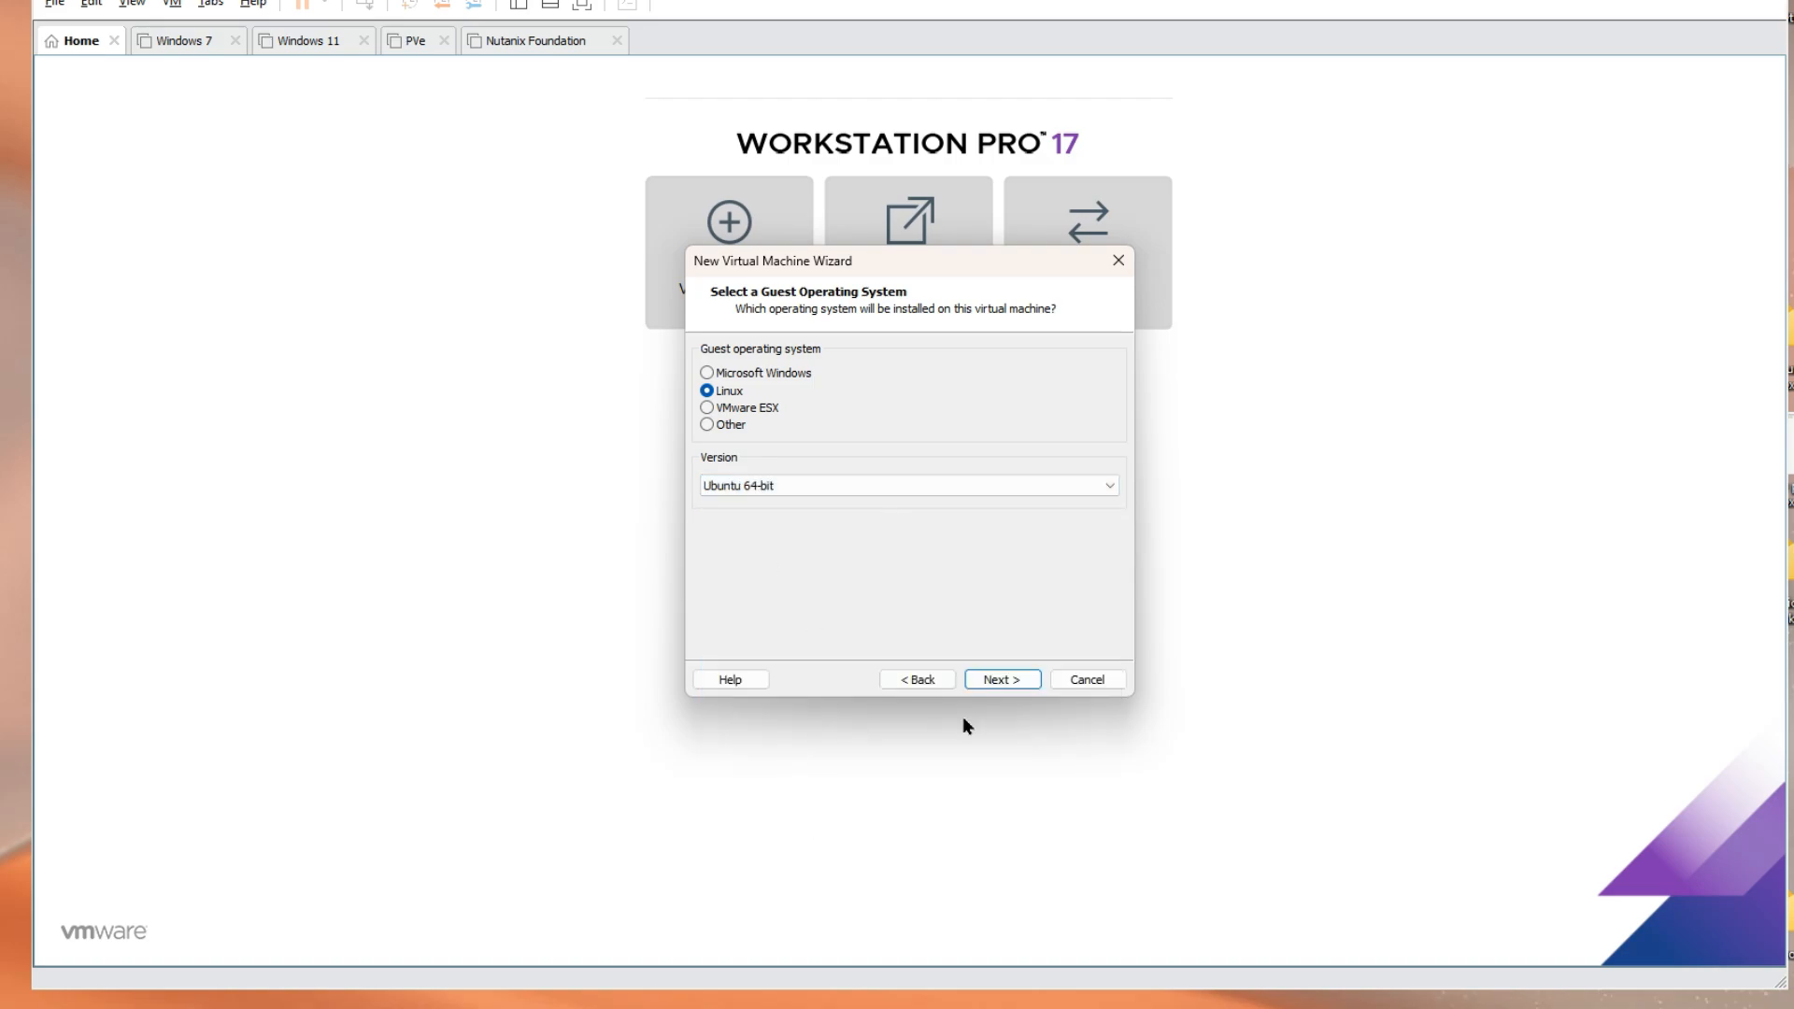
left_click(997, 680)
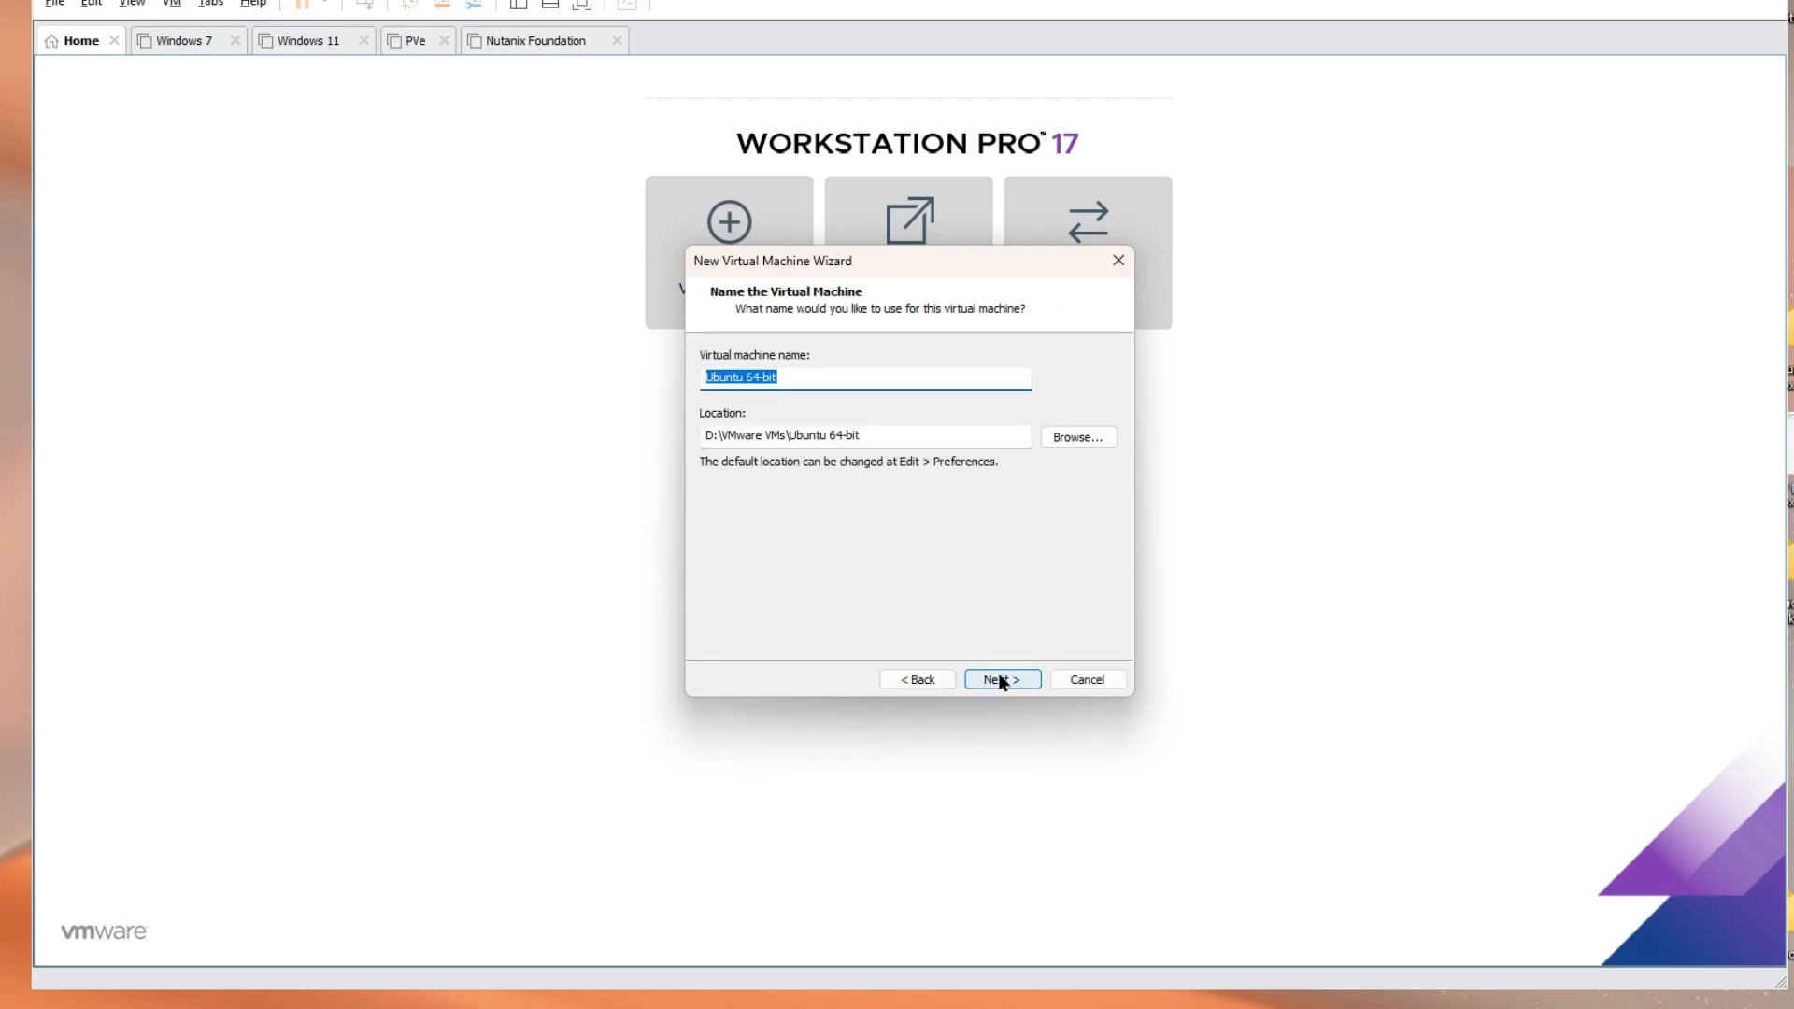
Name the virtual machine NextCloud, keeping the default location
type("N")
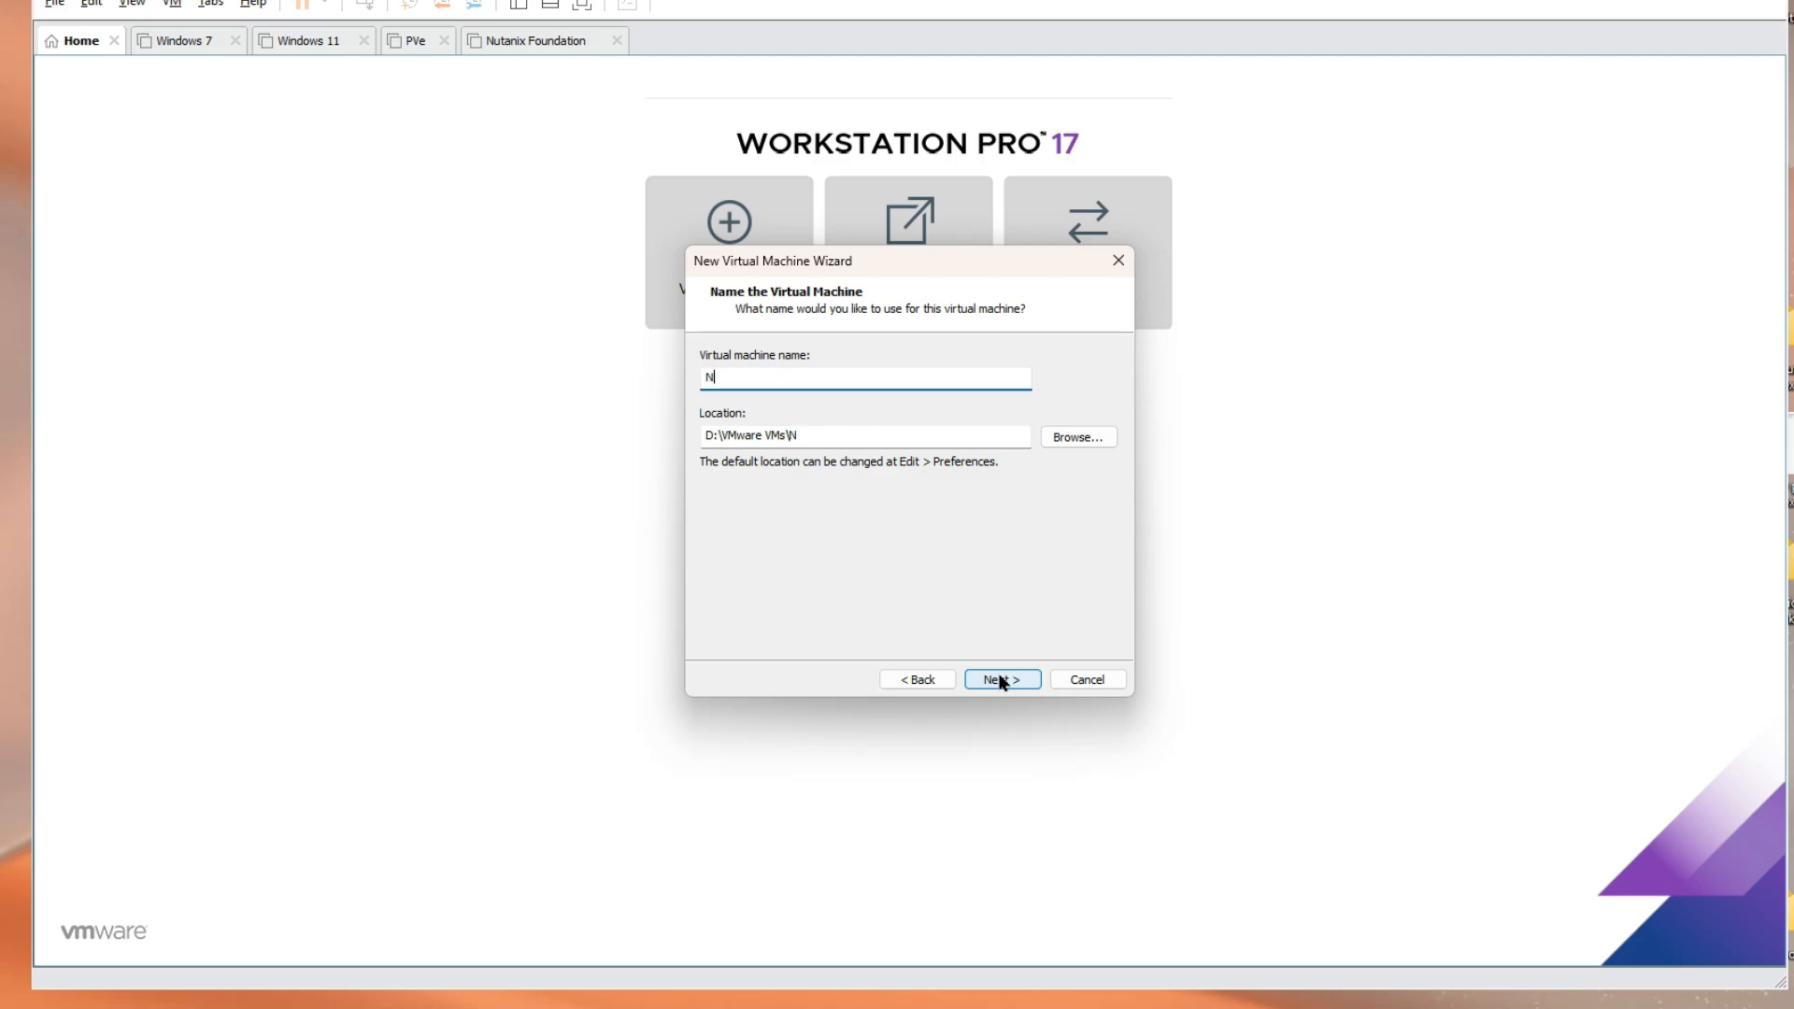
type("etC")
key("BackSpace")
key("BackSpace")
type("xtCloud")
left_click(1002, 674)
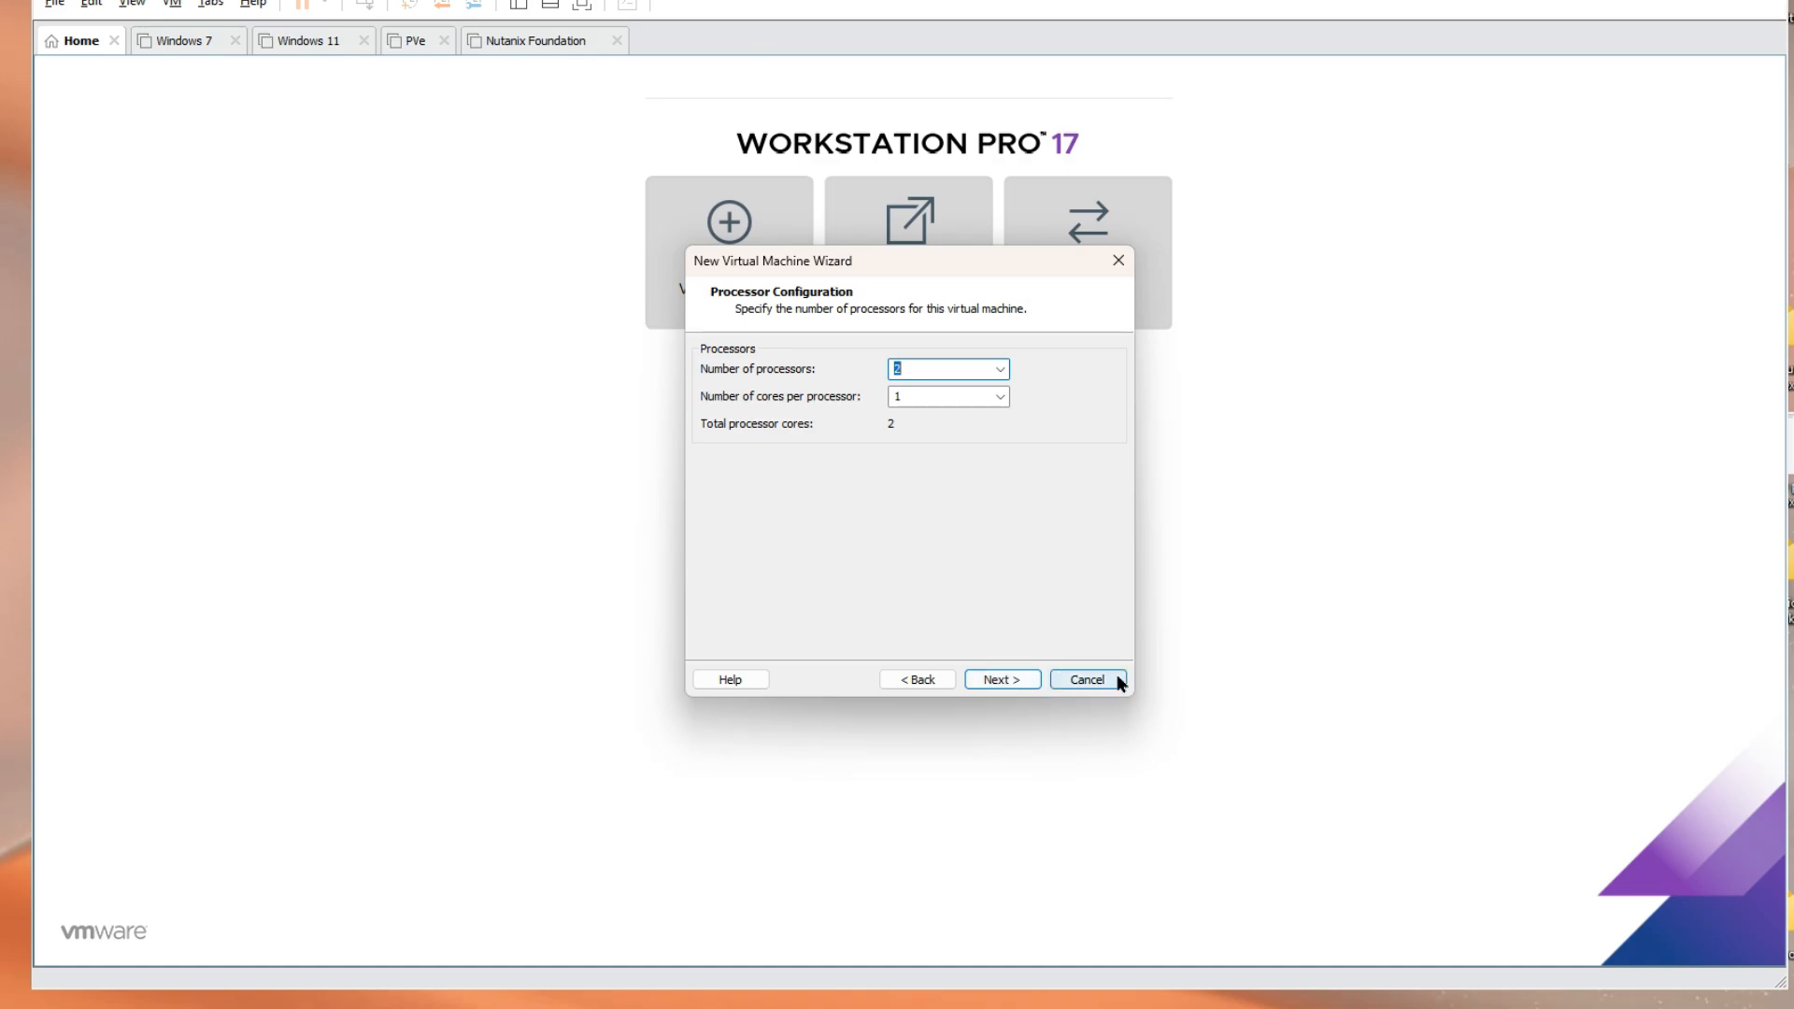
Keep 2 processors, set memory to 8 GB, and keep NAT networking
left_click(1018, 678)
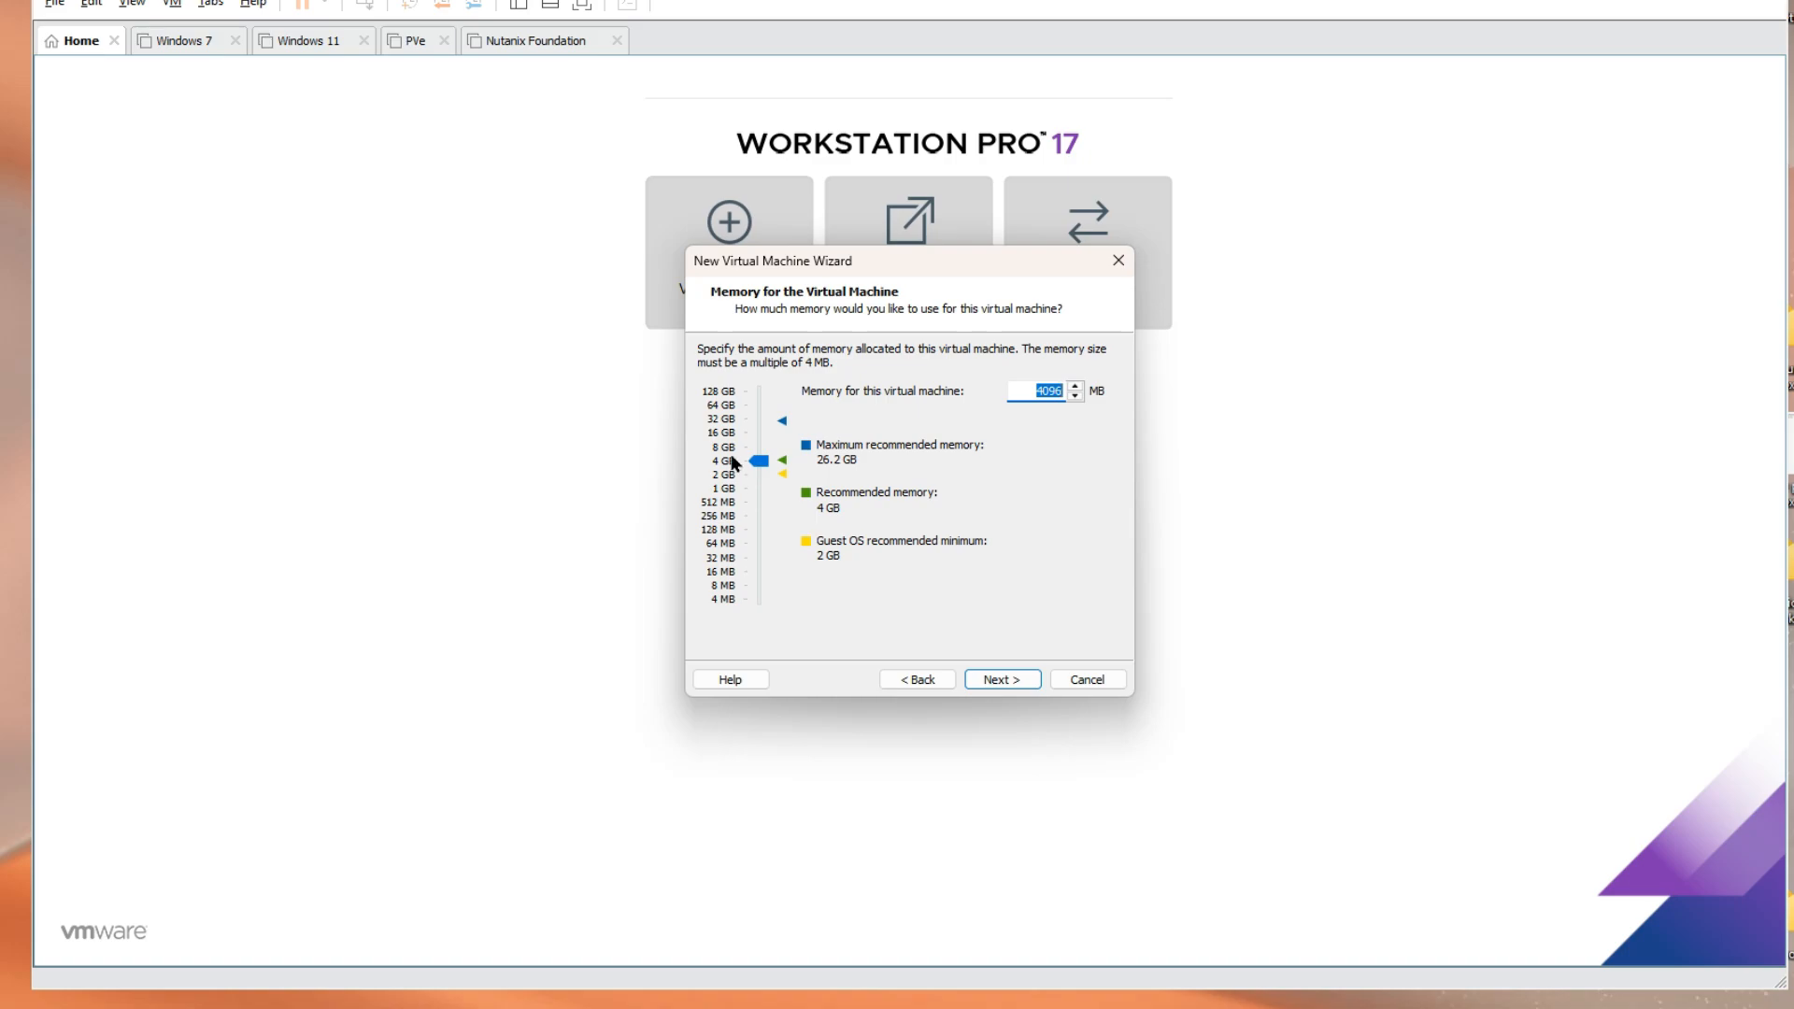
left_click(719, 450)
left_click(1018, 677)
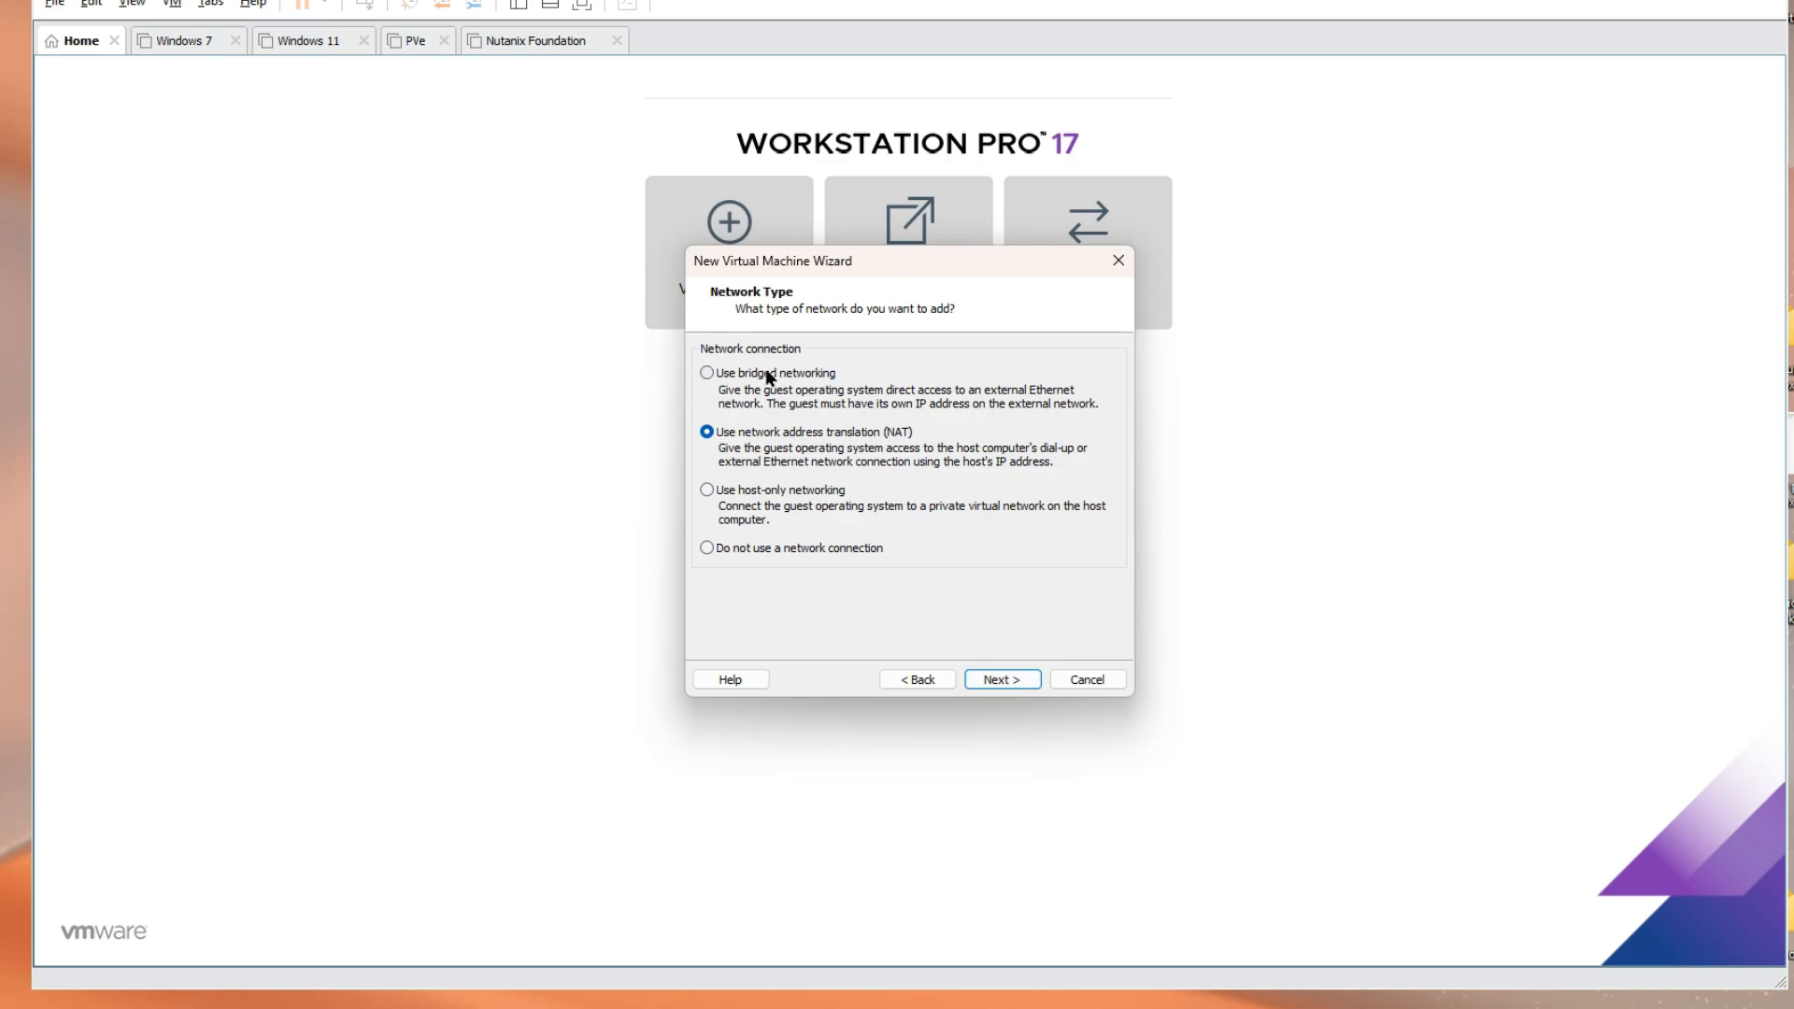
left_click(1028, 679)
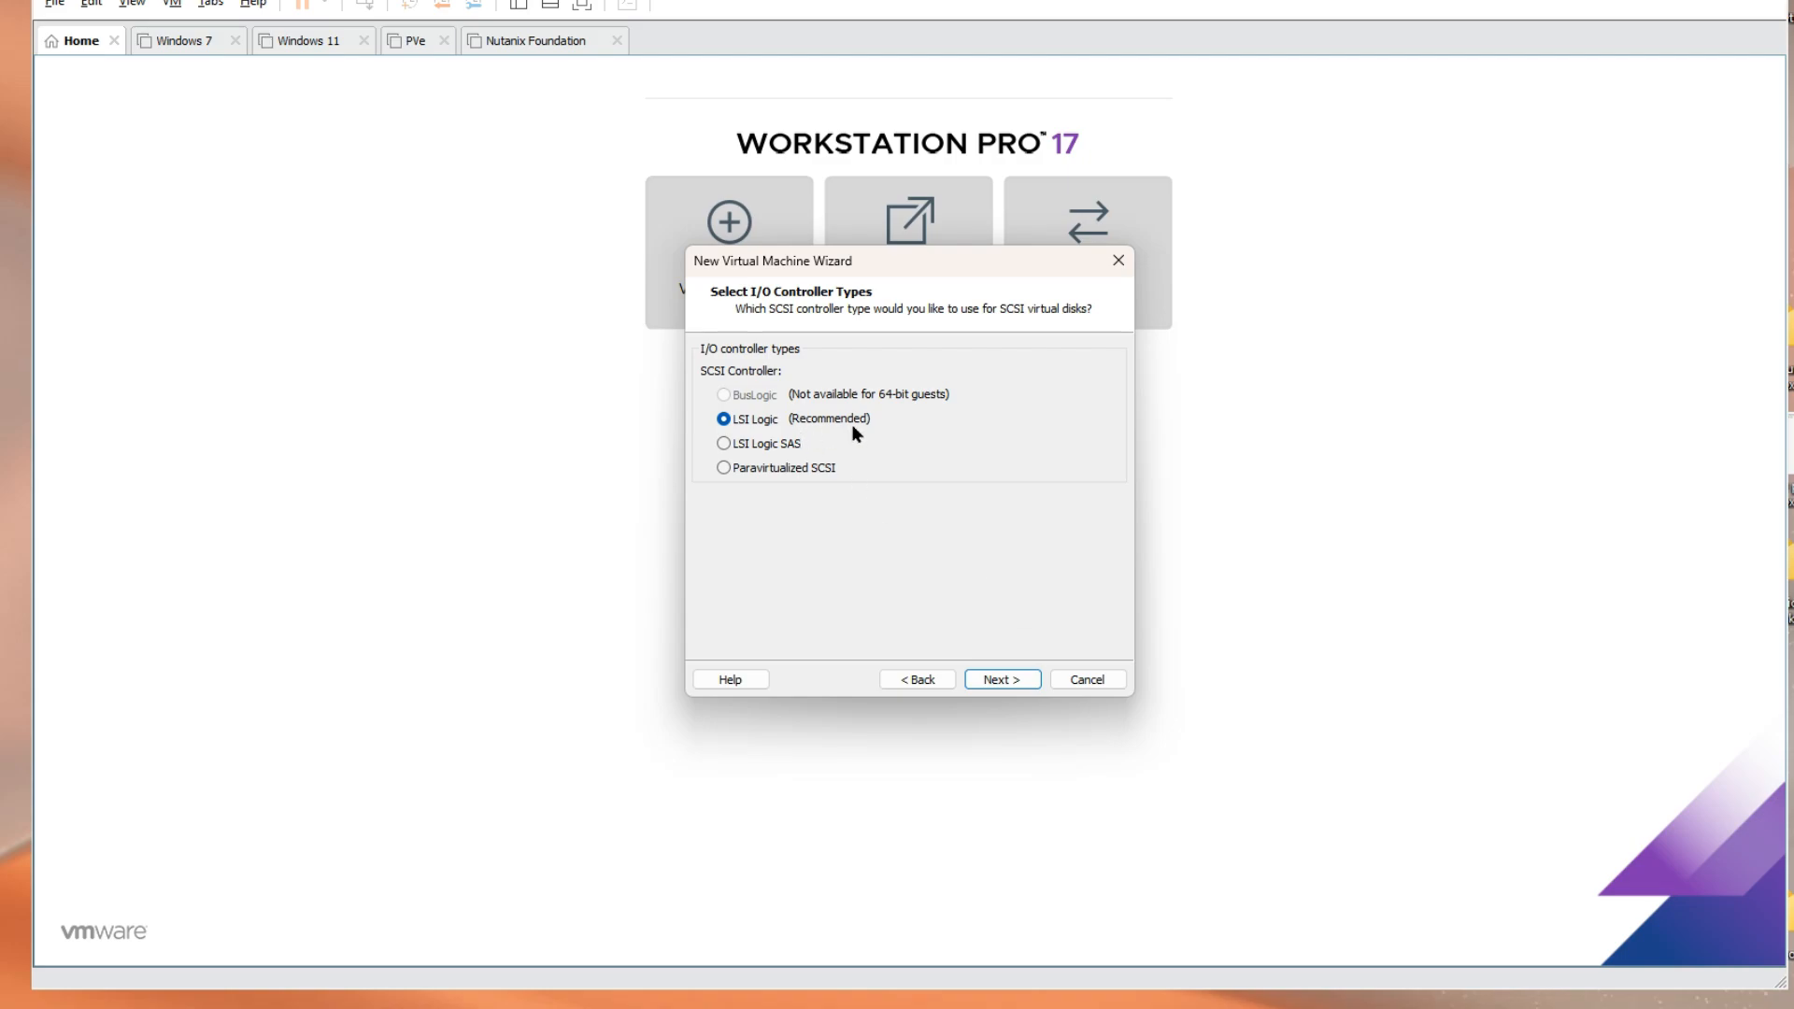
Keep LSI Logic and SCSI, and create a new 200 GB disk saved as NextCloud.vmdk
left_click(981, 678)
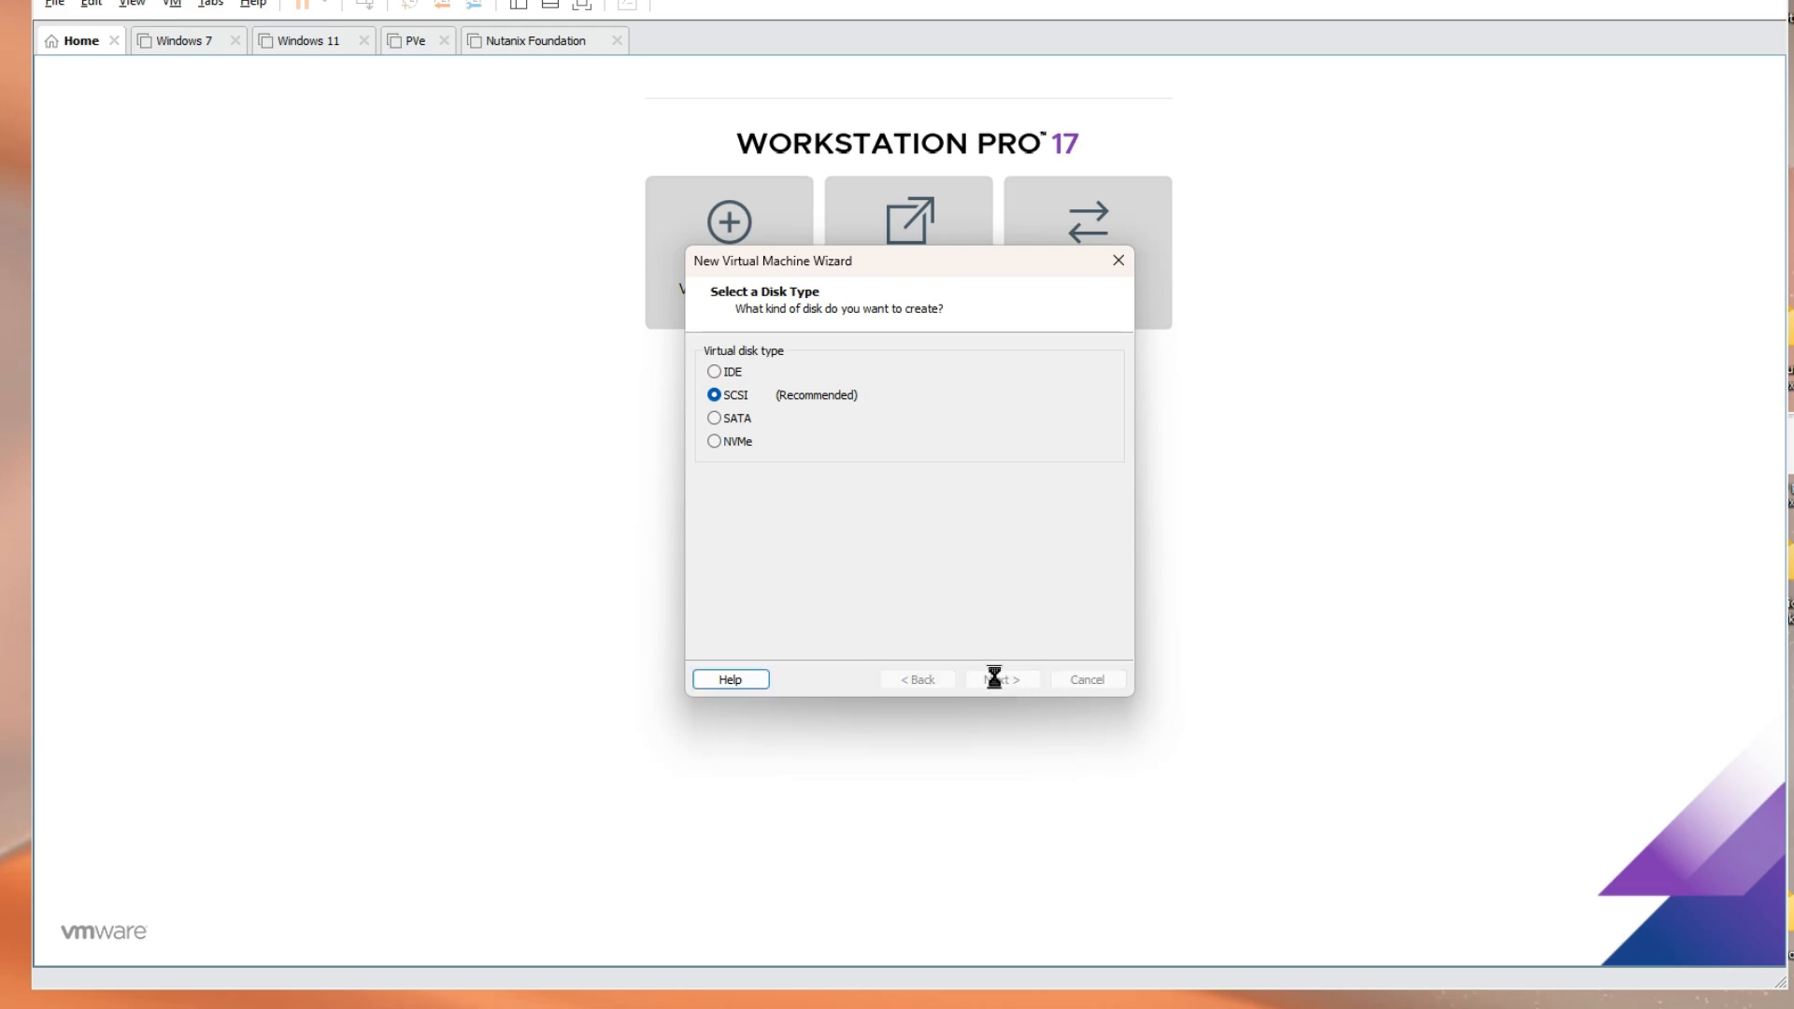
left_click(995, 679)
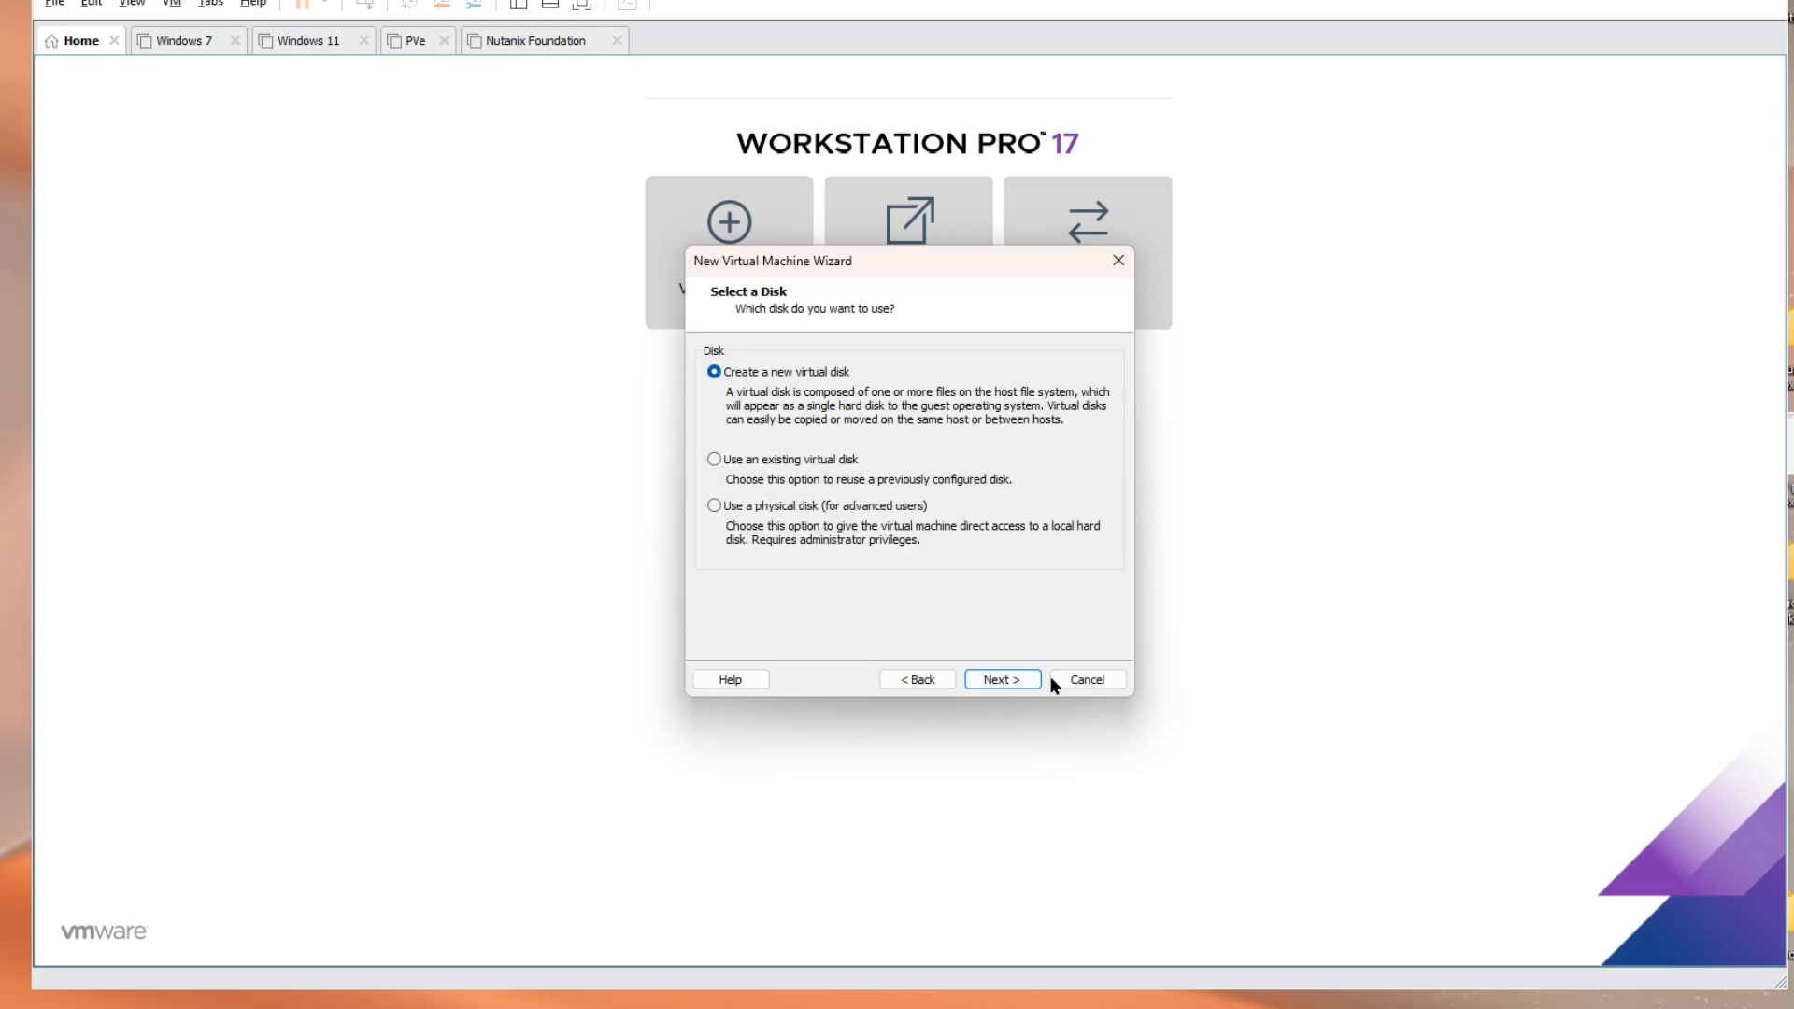
left_click(1003, 674)
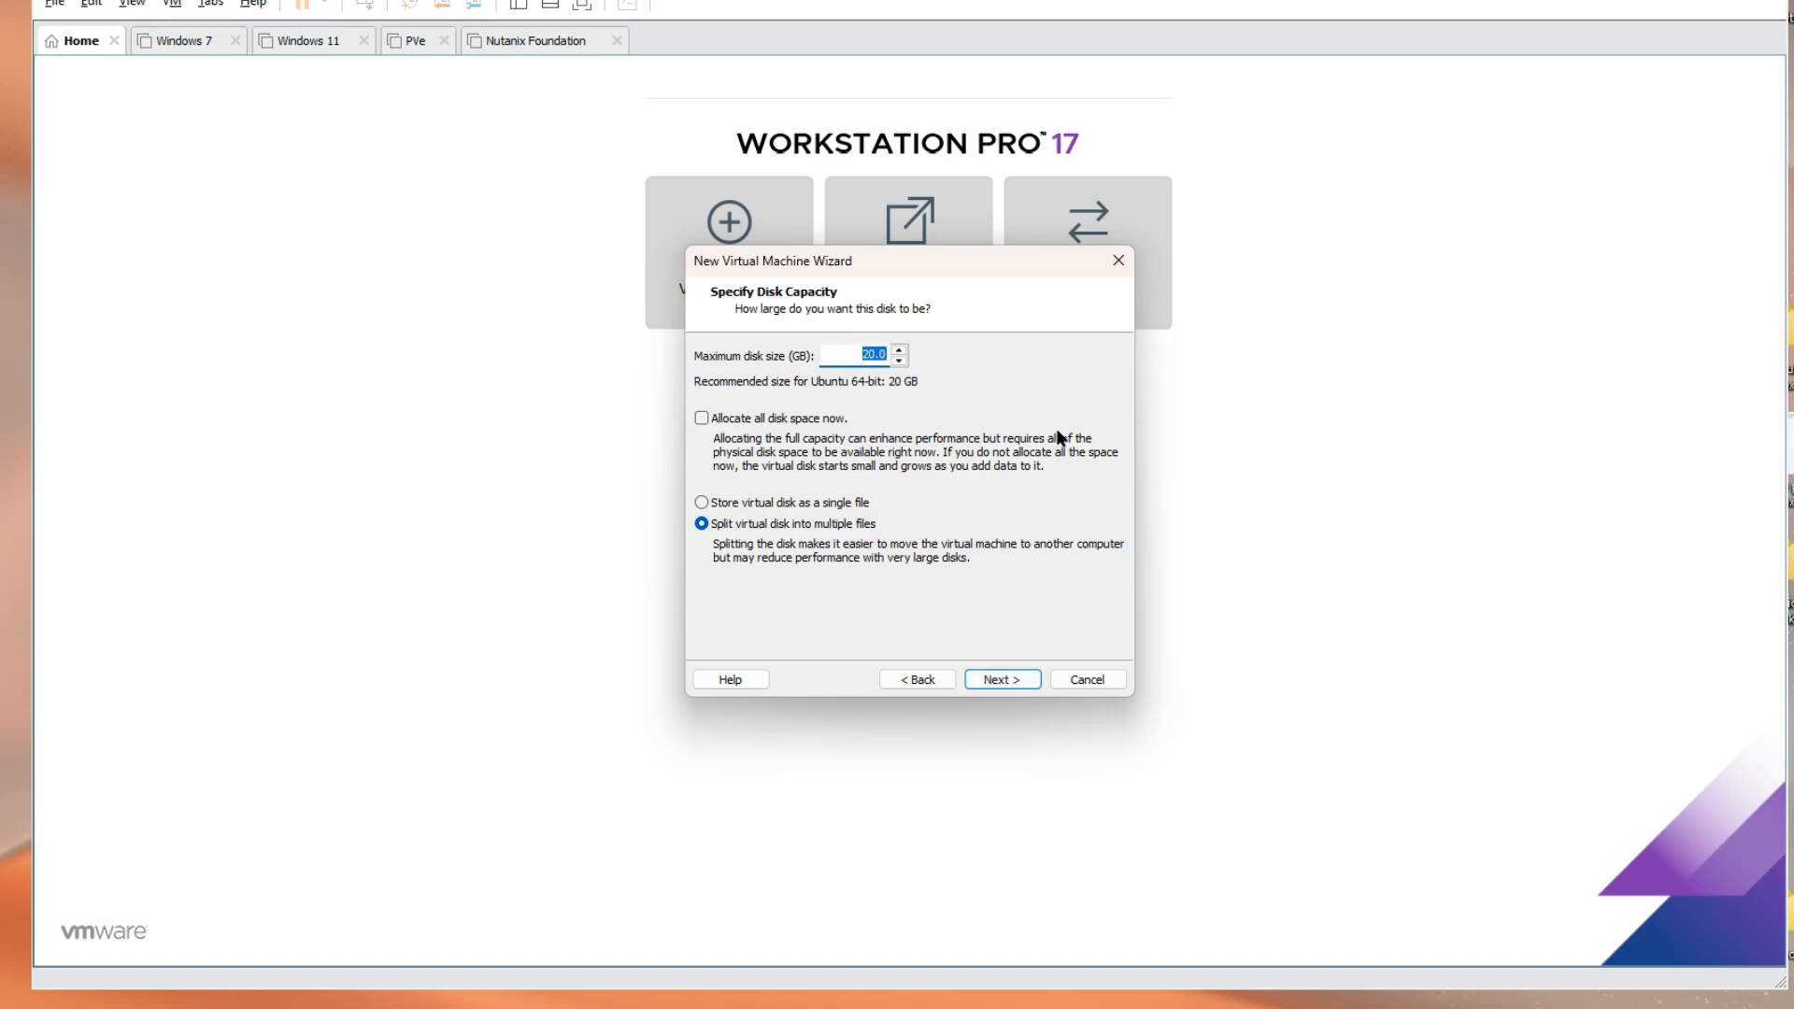
type("200")
left_click(996, 679)
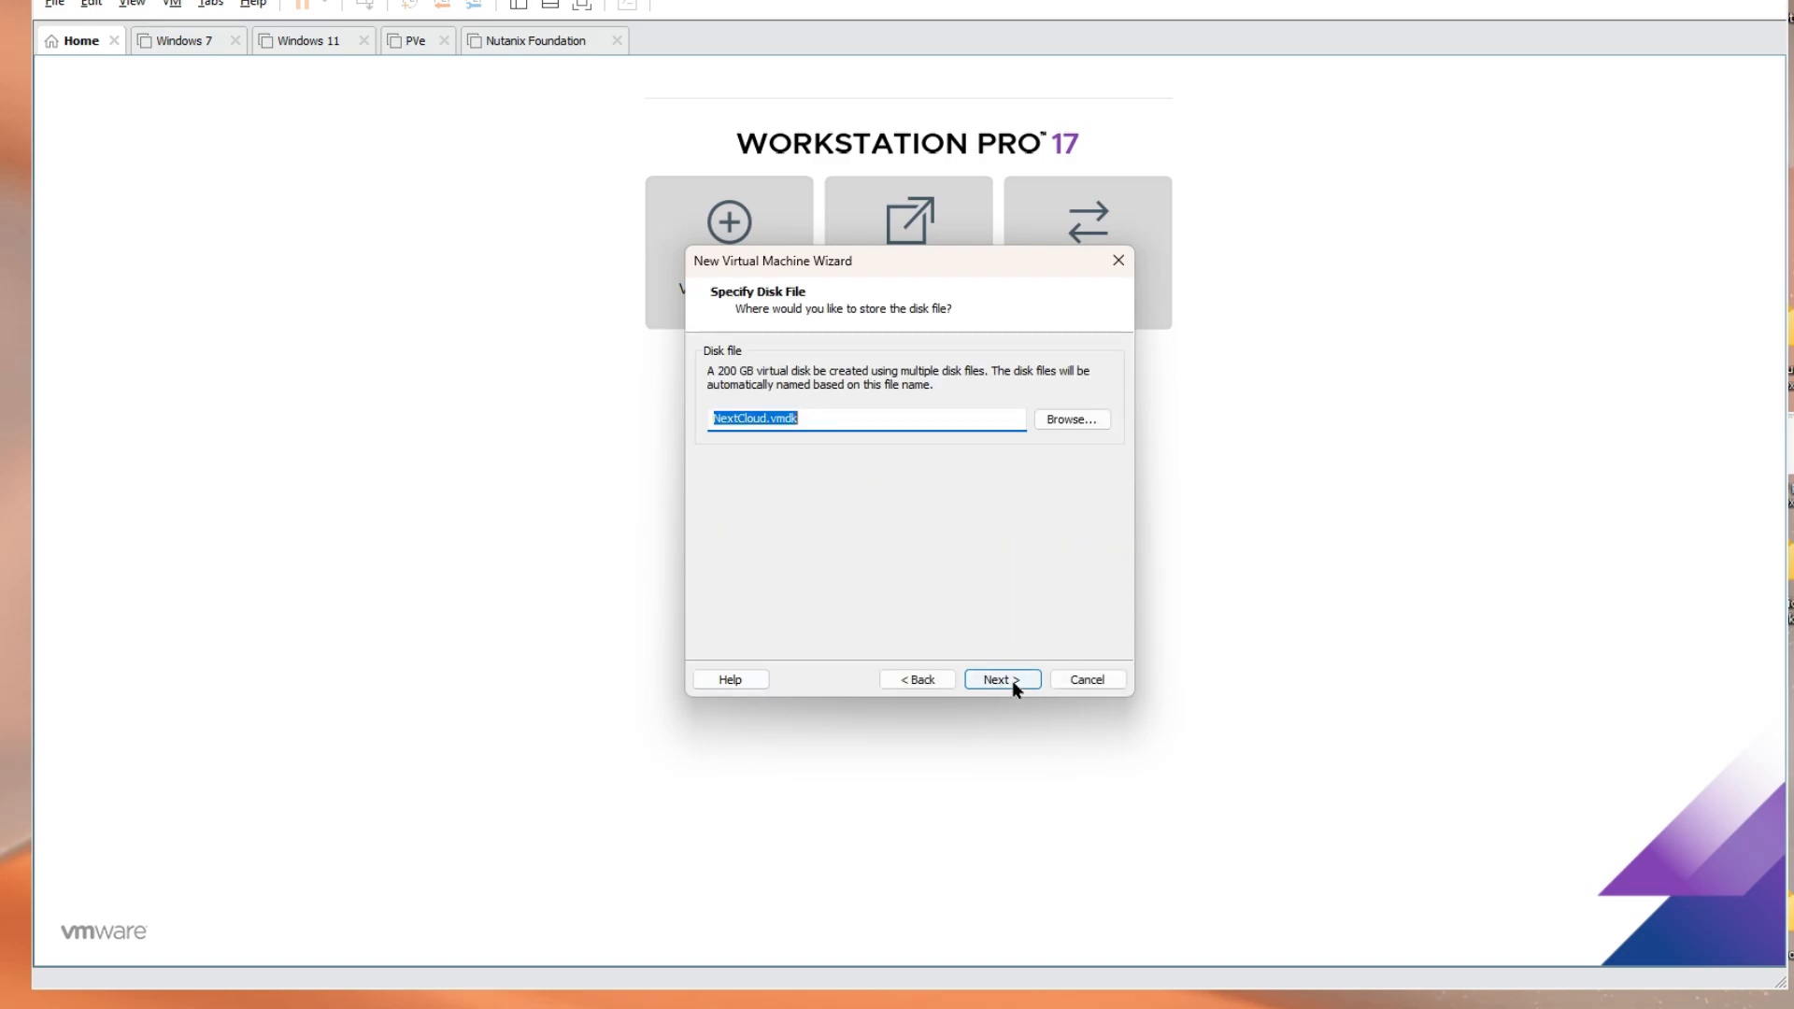
left_click(1011, 680)
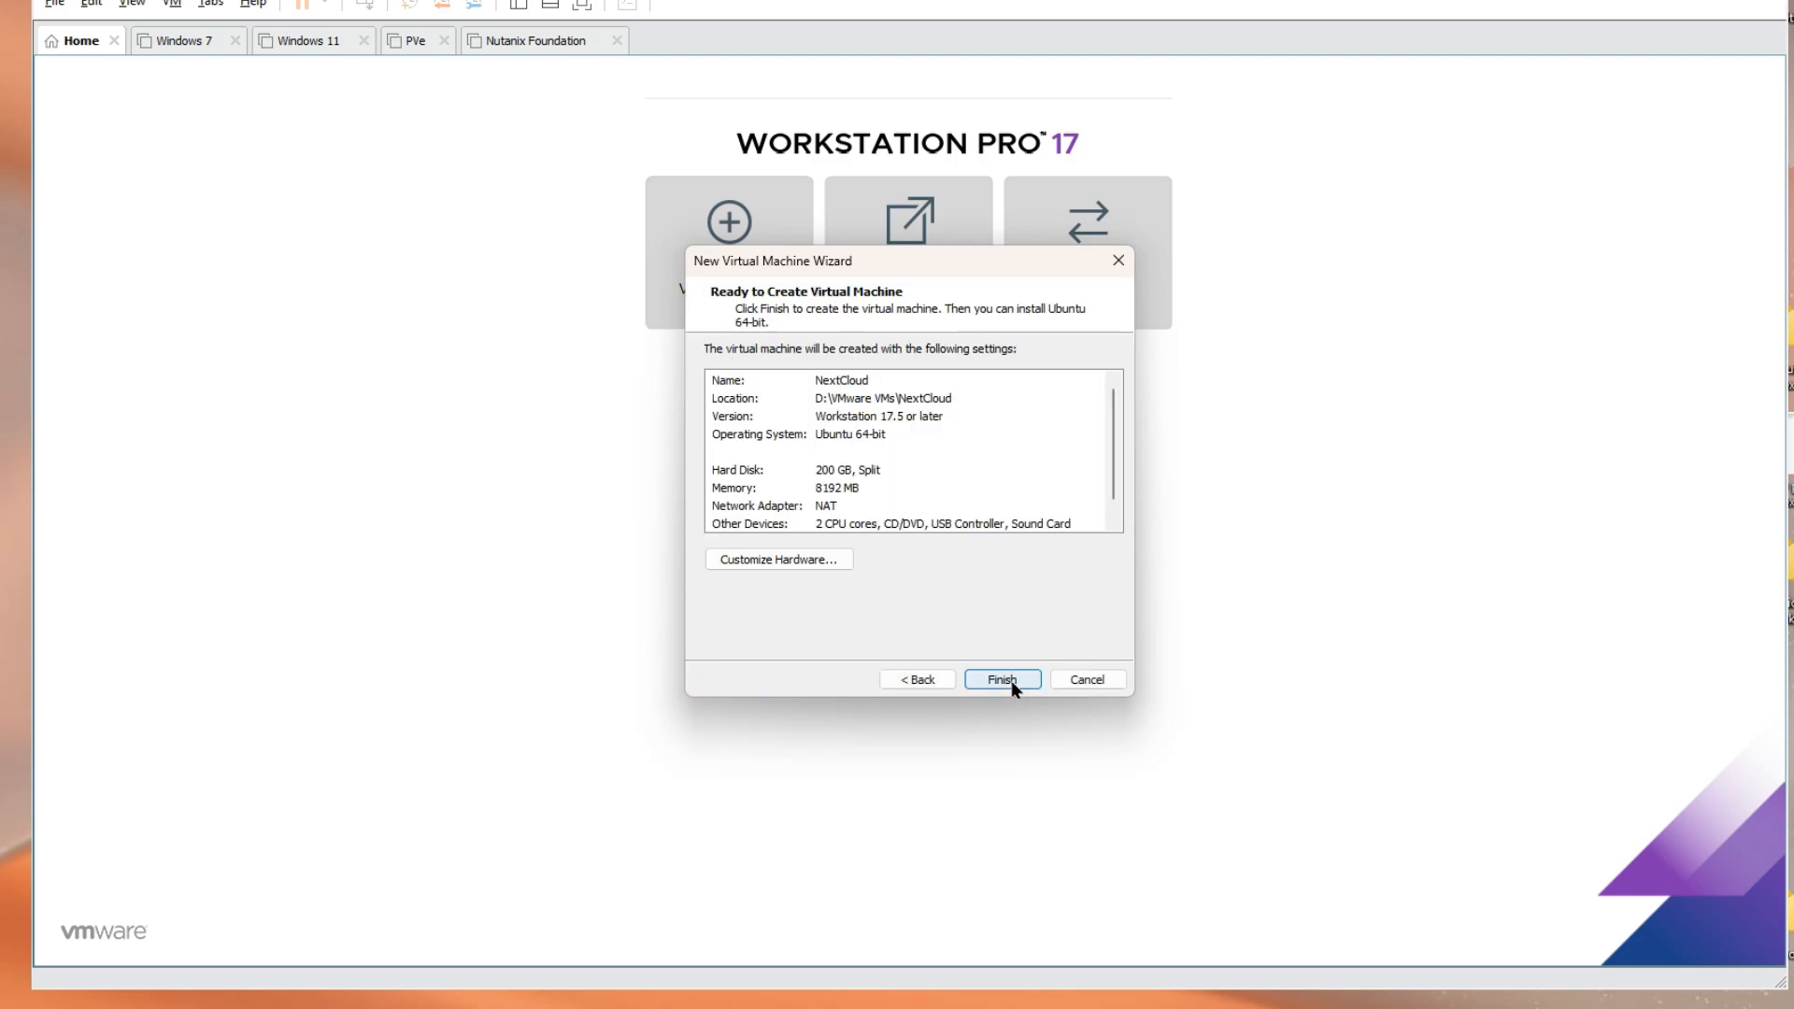
Remove the sound card from the new machine's hardware
left_click(797, 560)
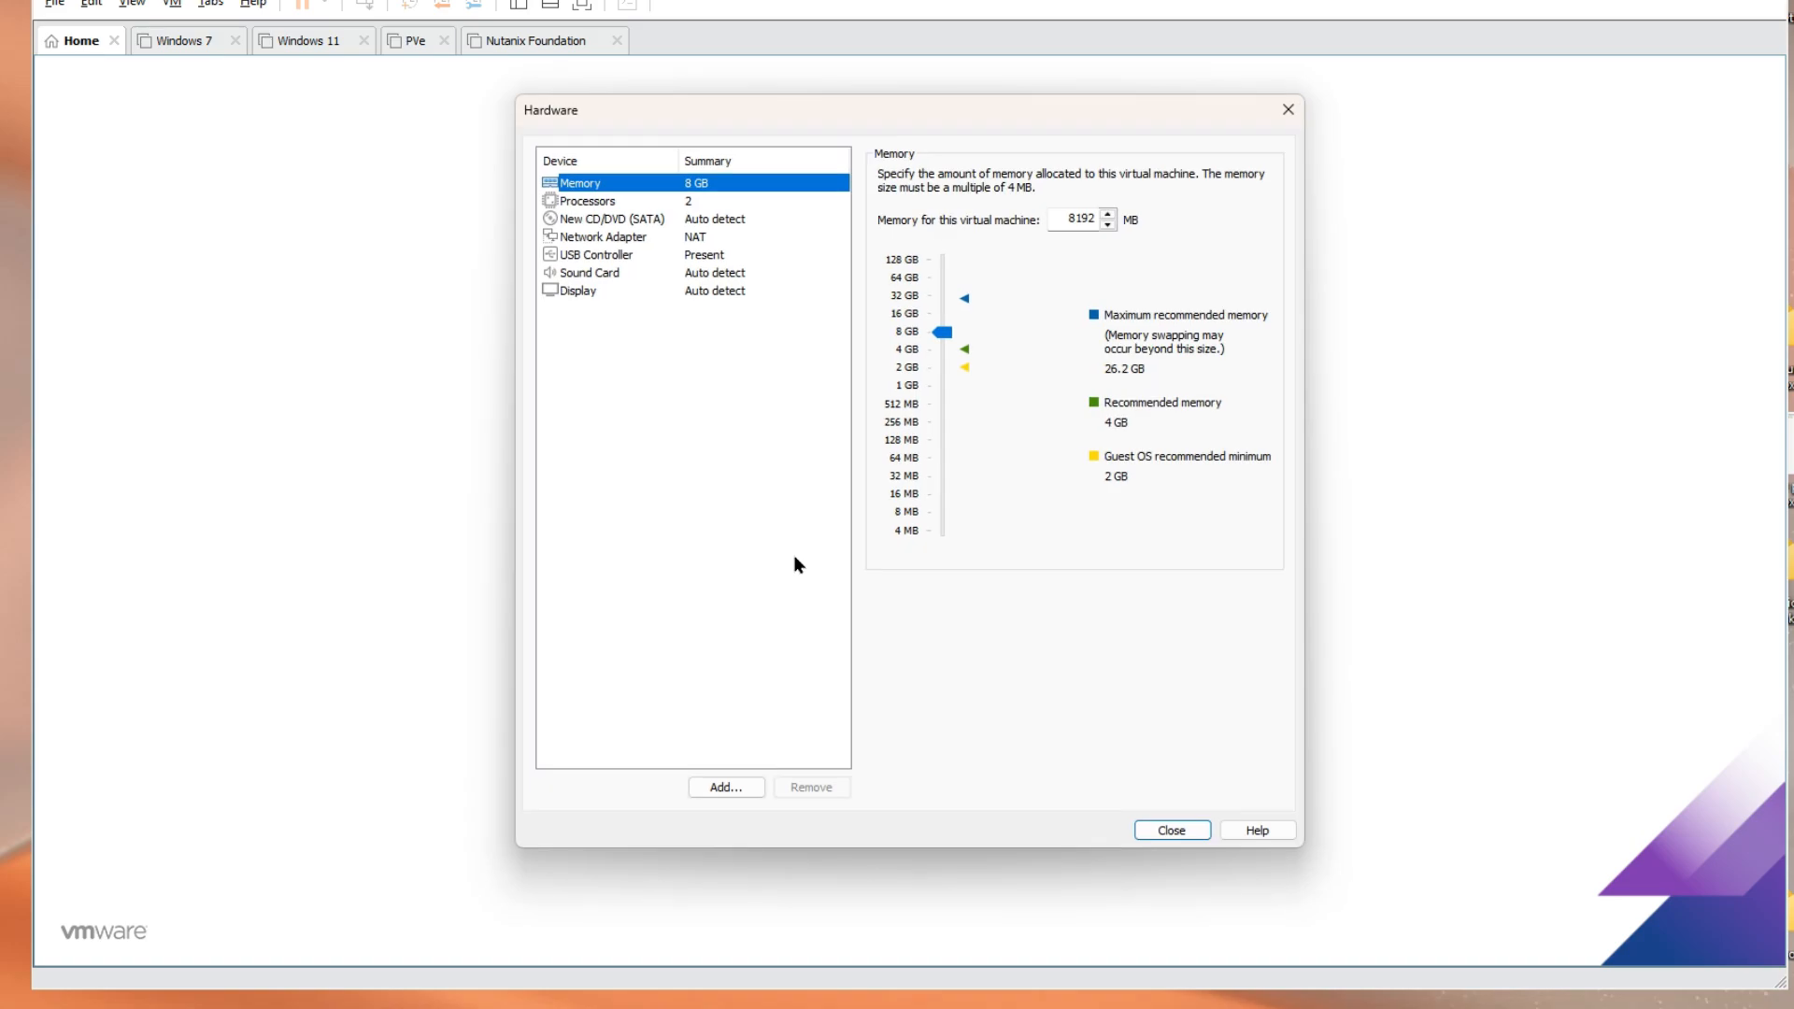
left_click(591, 273)
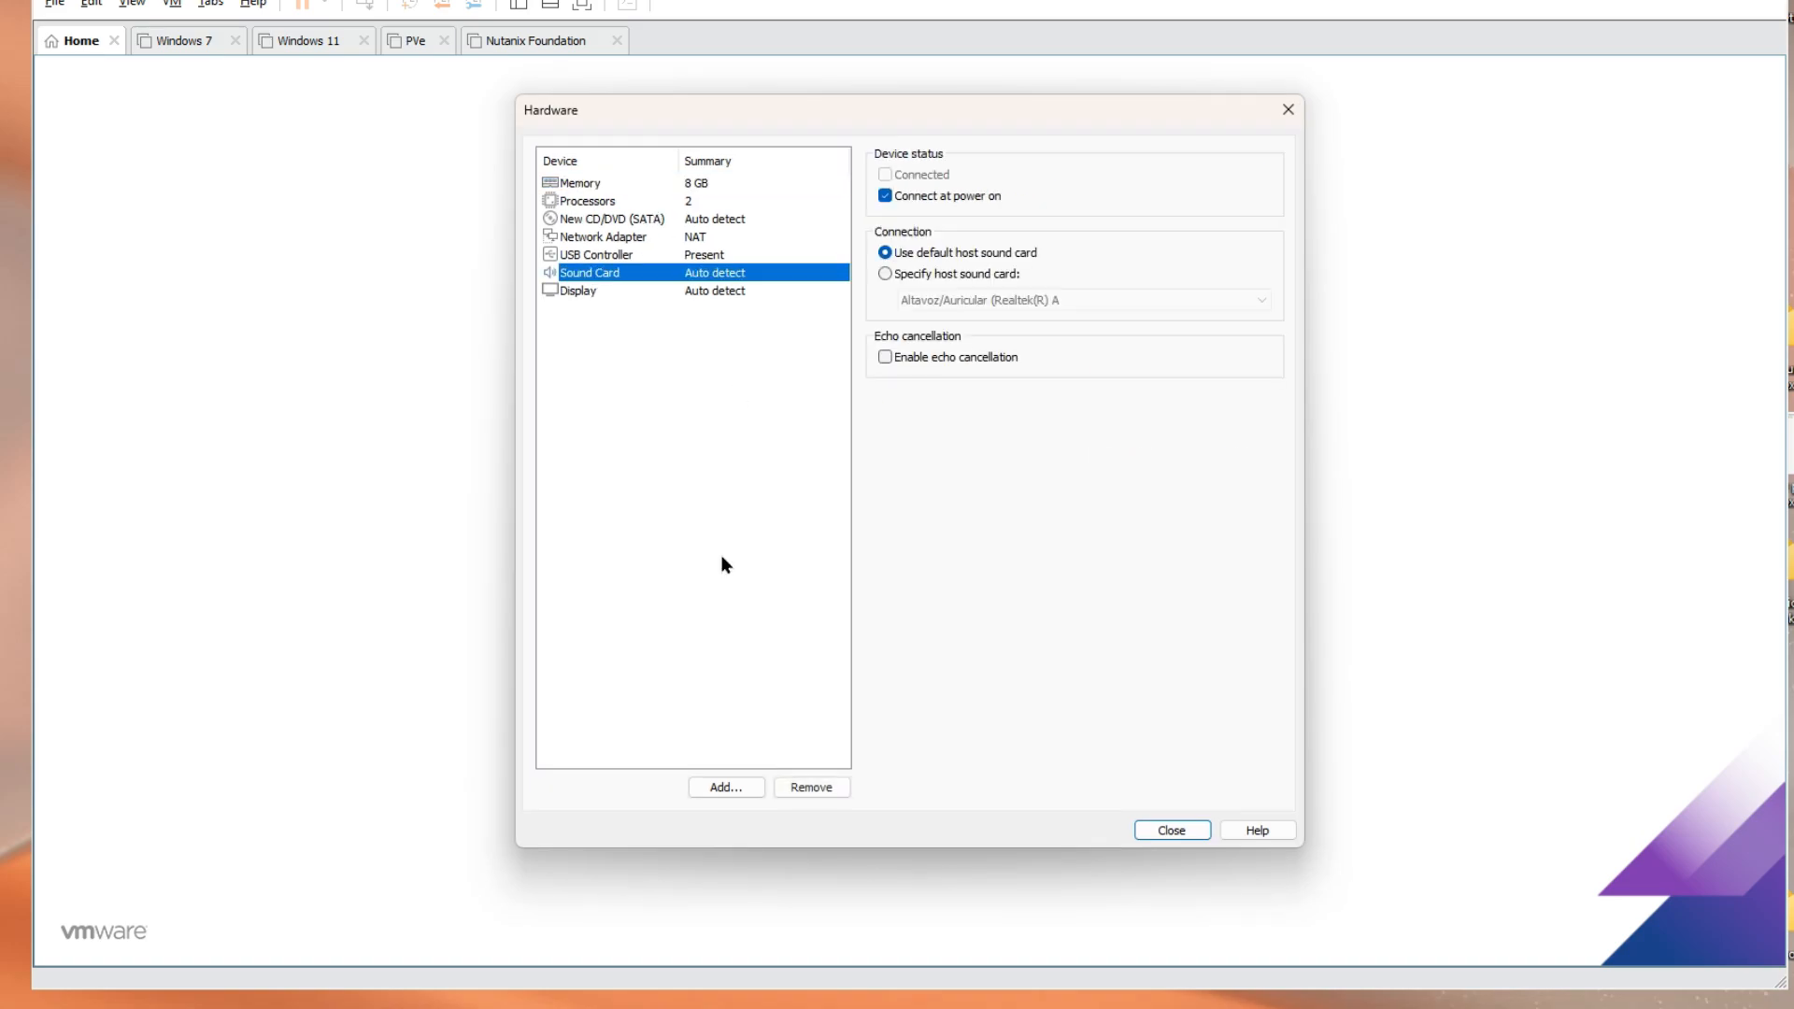
left_click(813, 788)
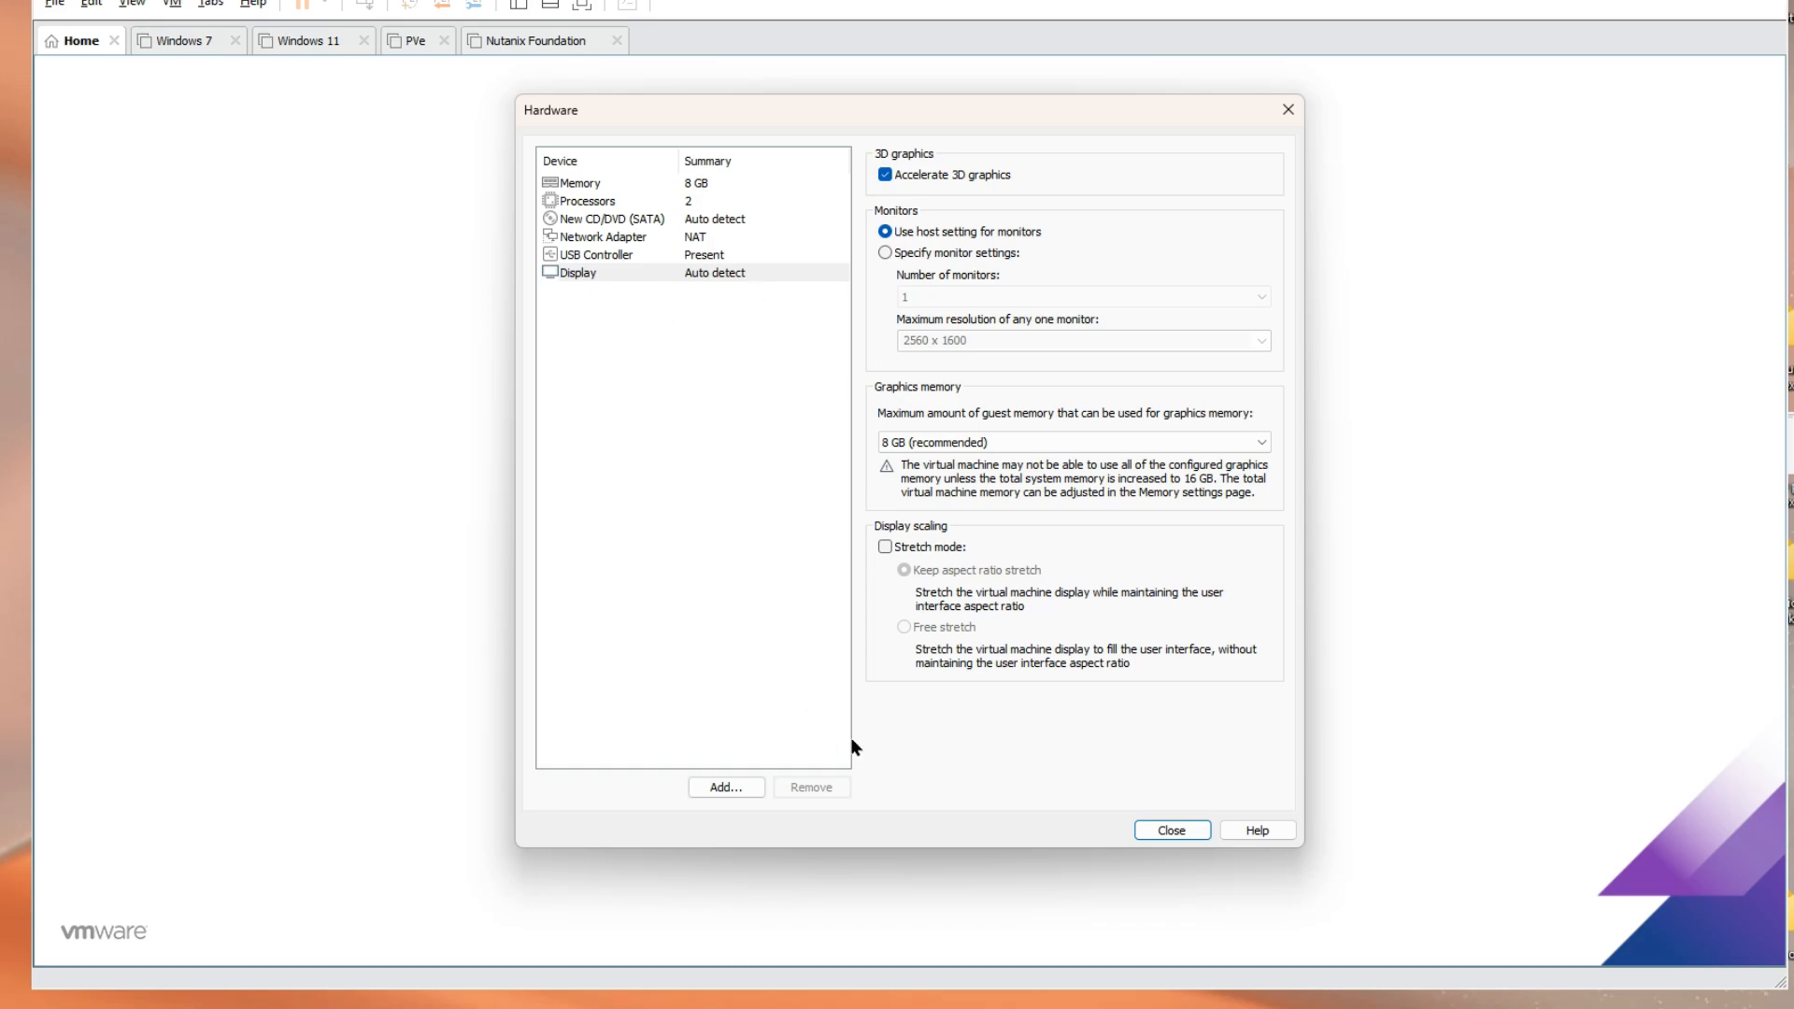
left_click(1170, 832)
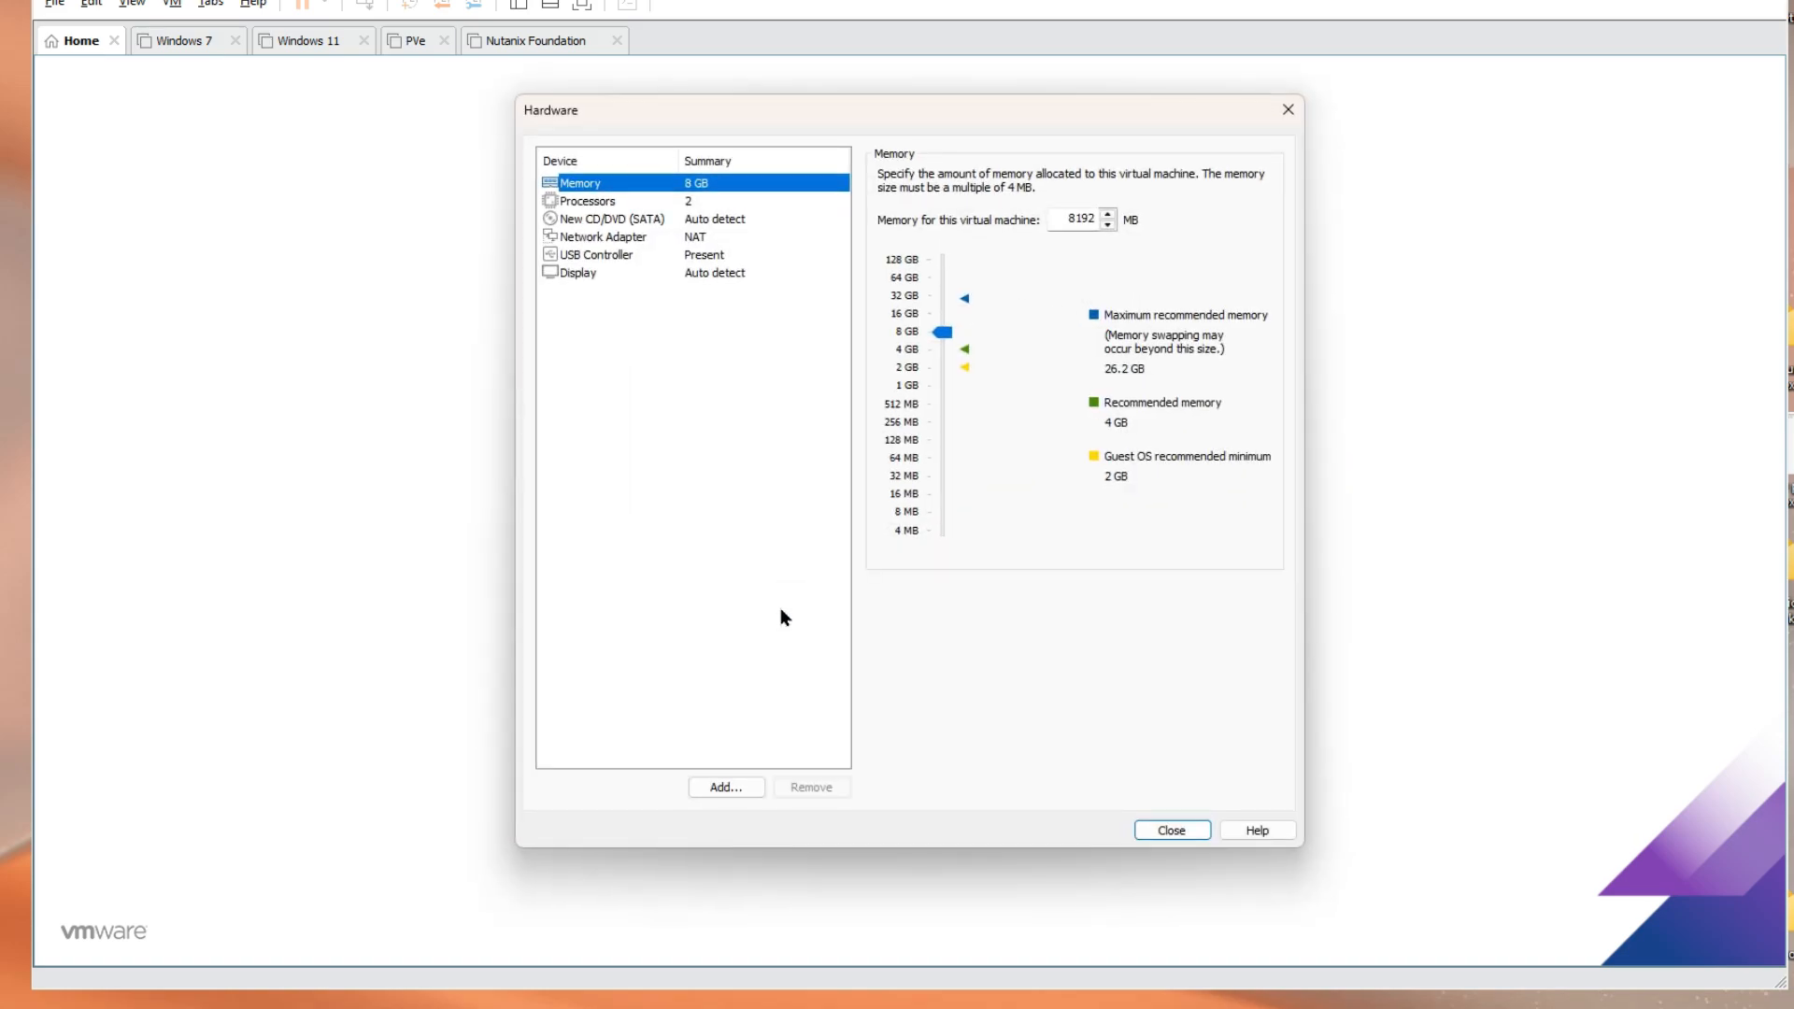
Set the CD/DVD drive to the D:\ISO\ubuntu-24.04-live-server-amd64 ISO image
left_click(621, 221)
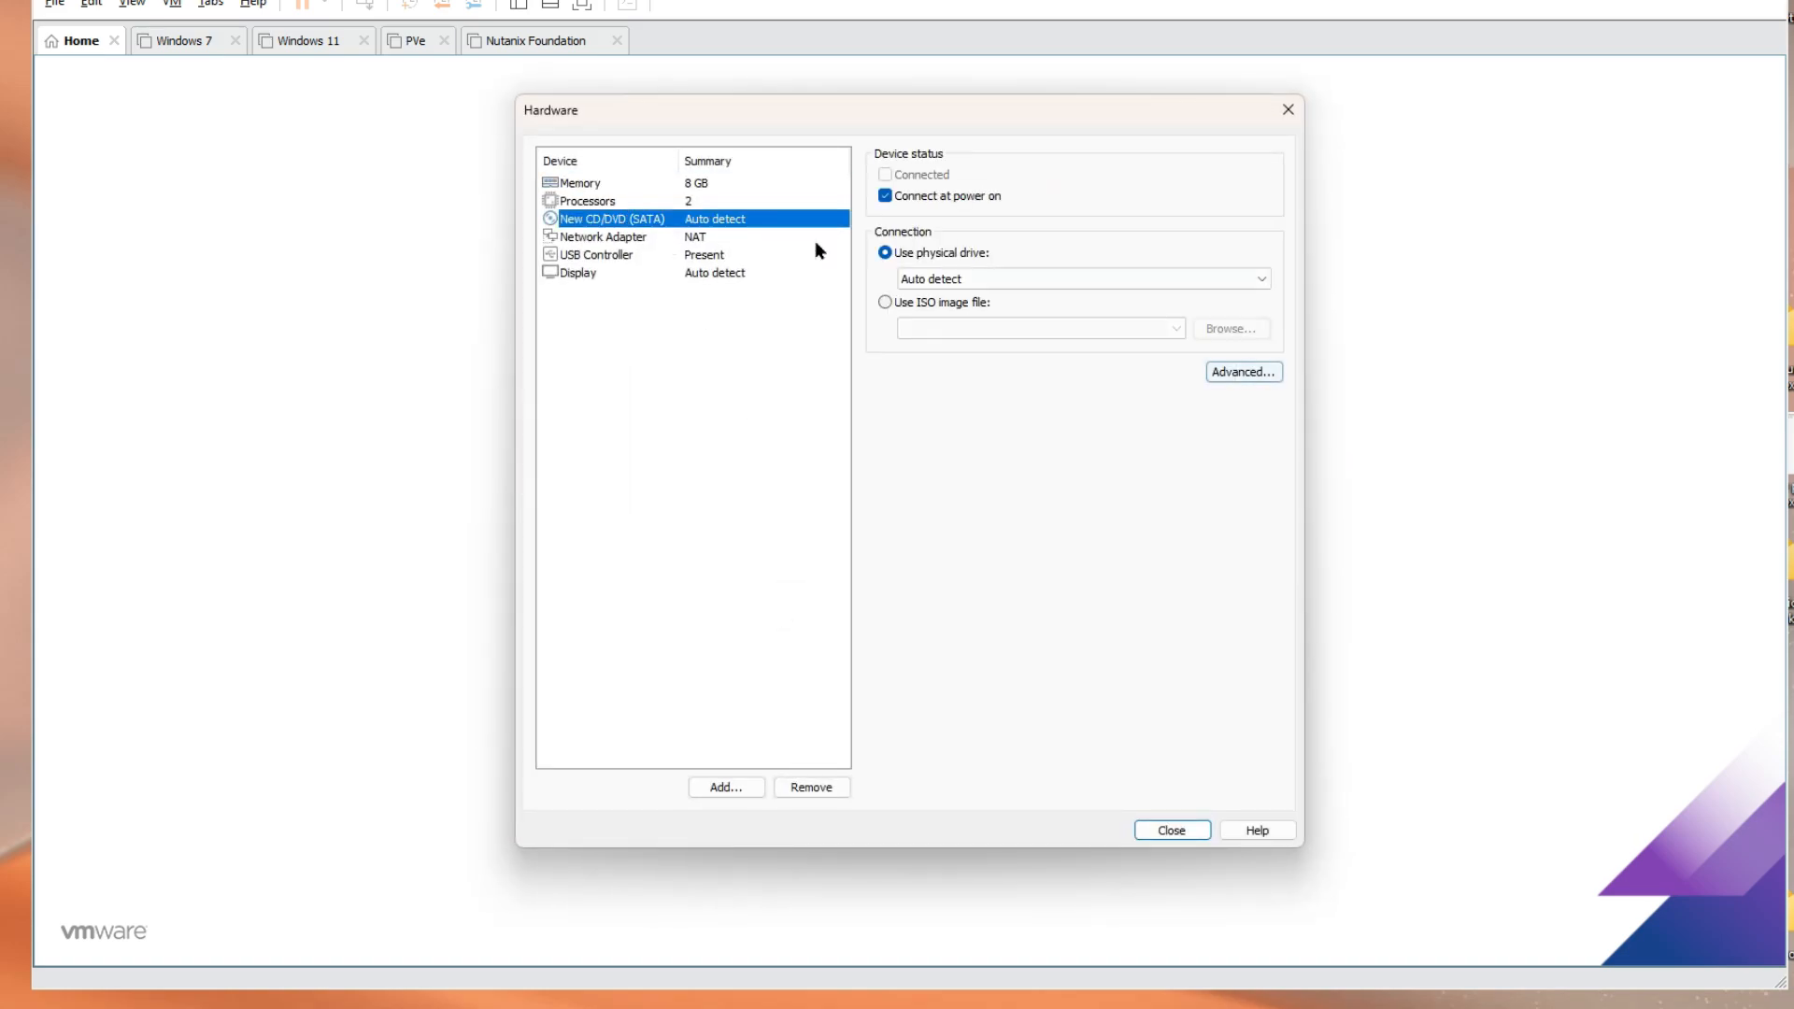
left_click(897, 303)
left_click(1226, 333)
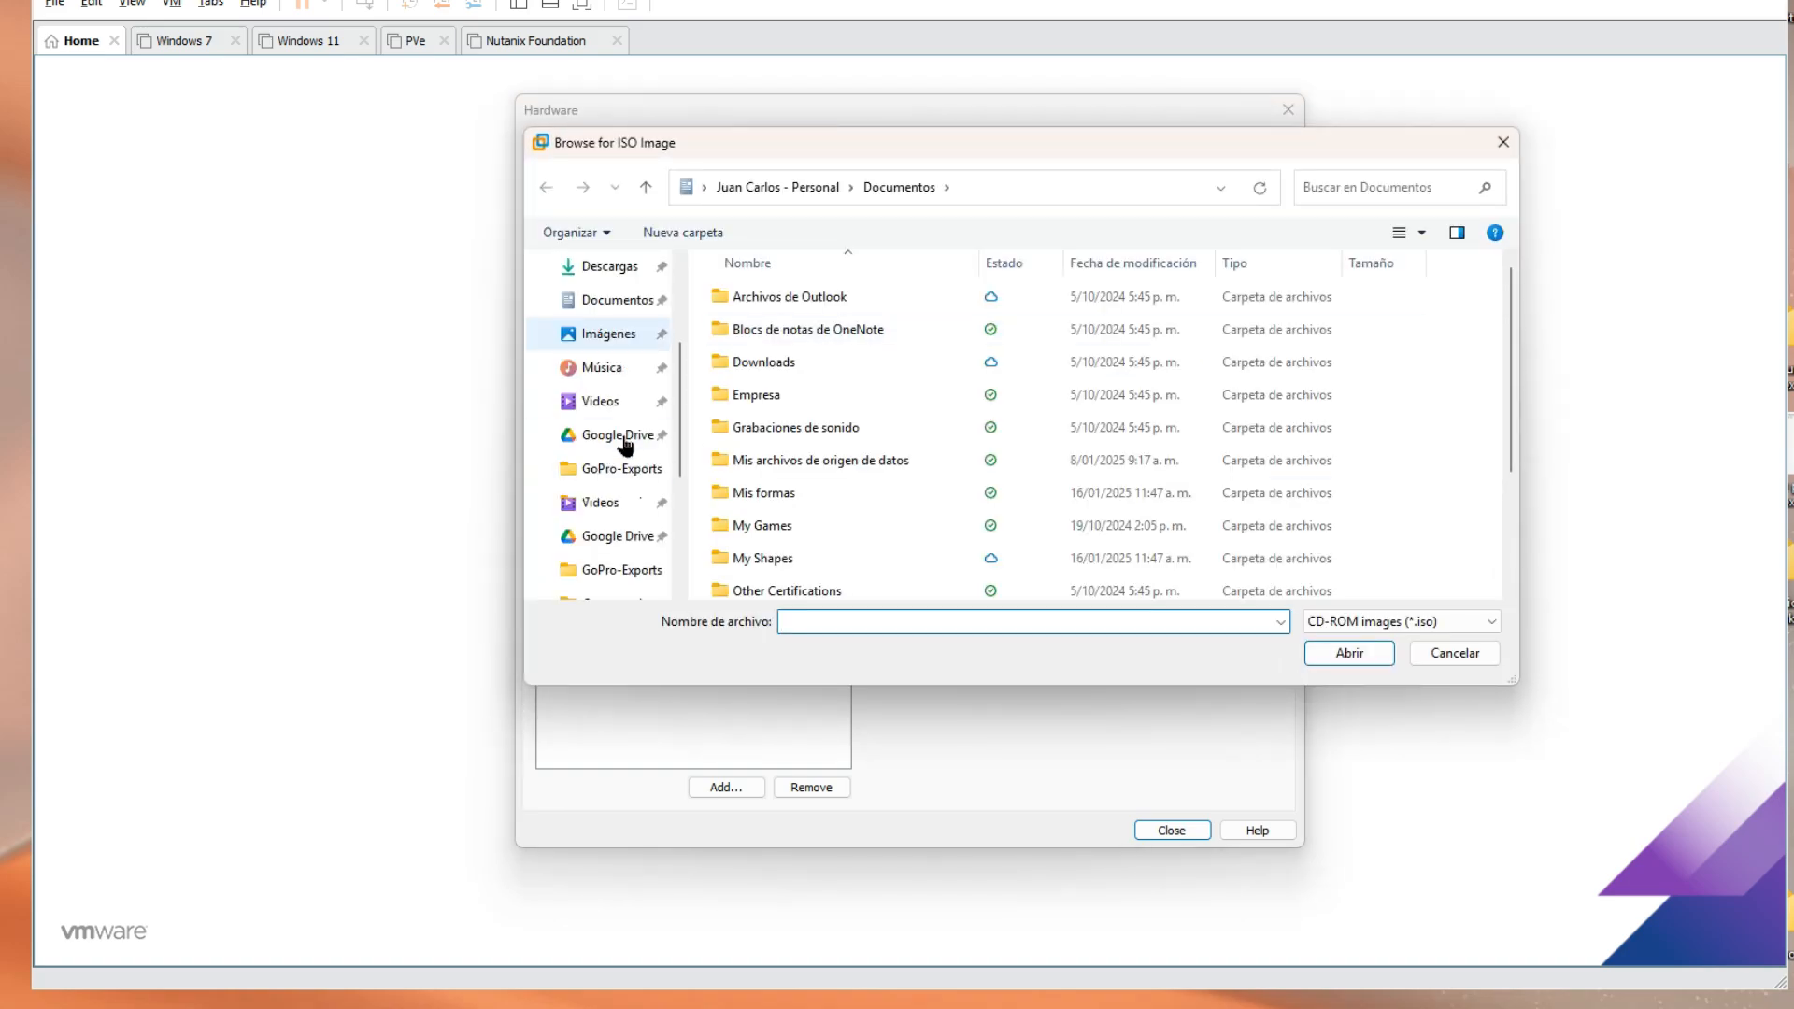
scroll(625, 445, "down", 5)
left_click(632, 470)
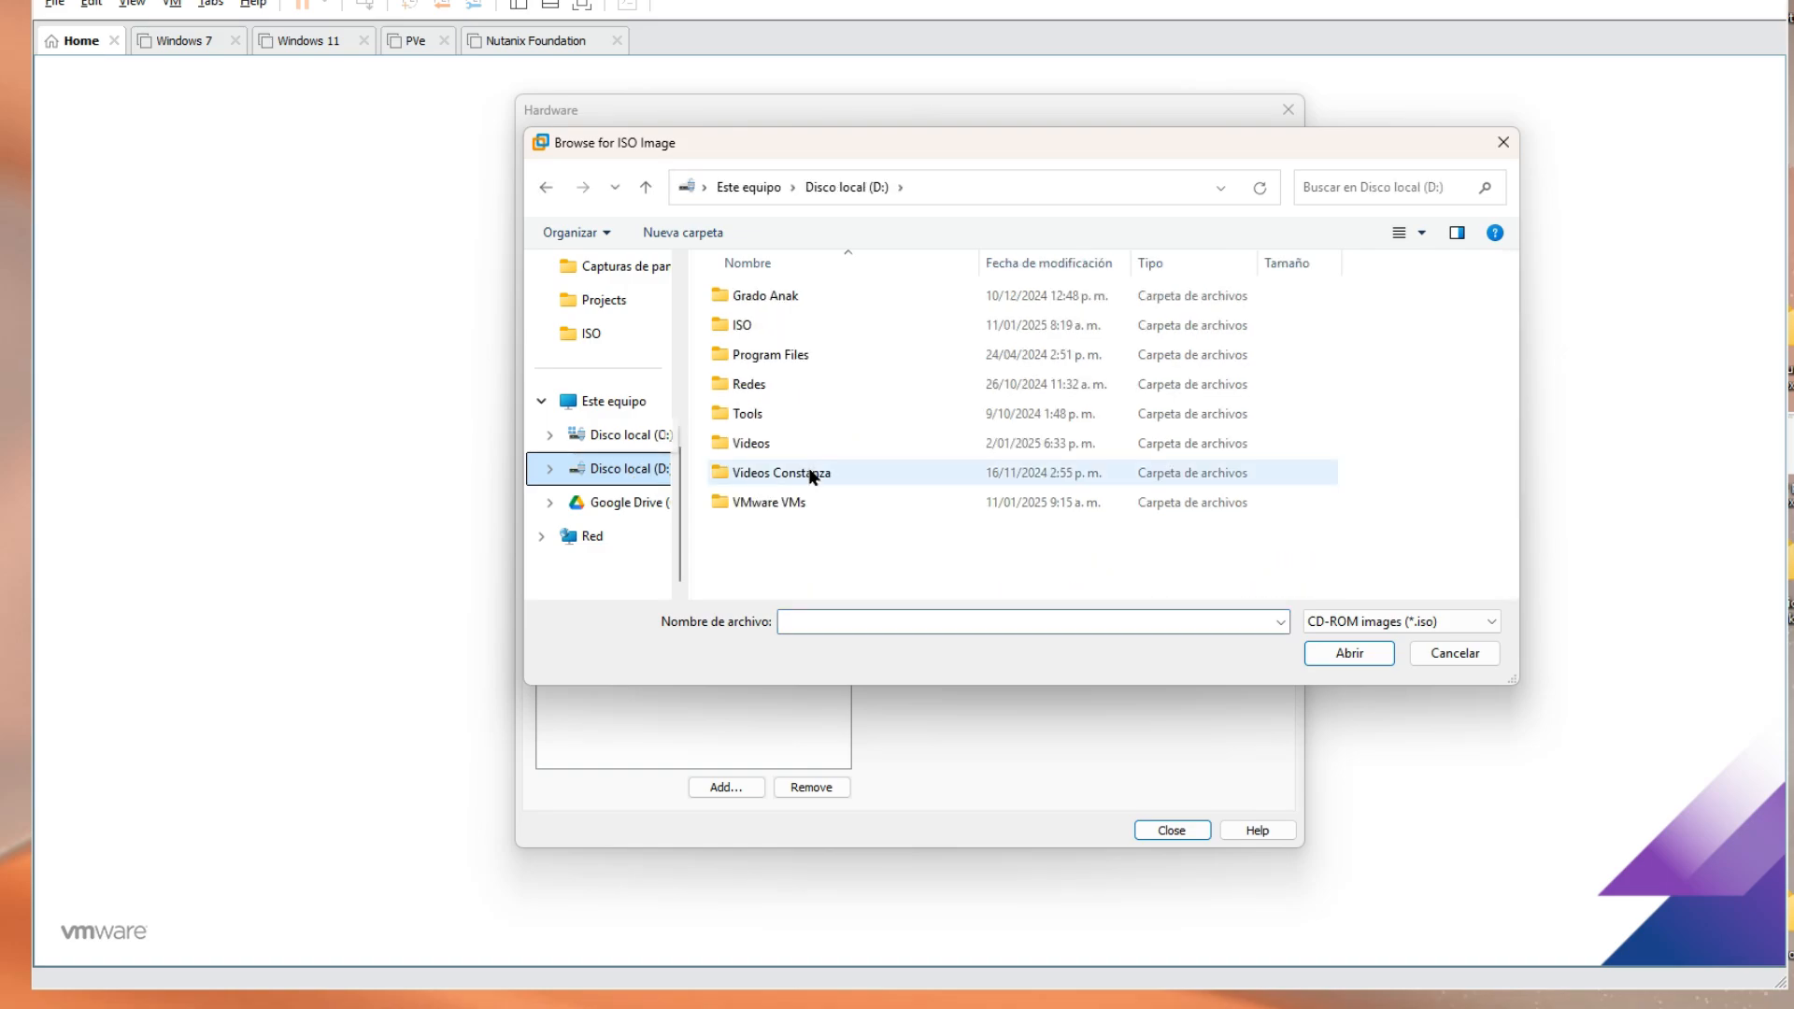
double_click(748, 324)
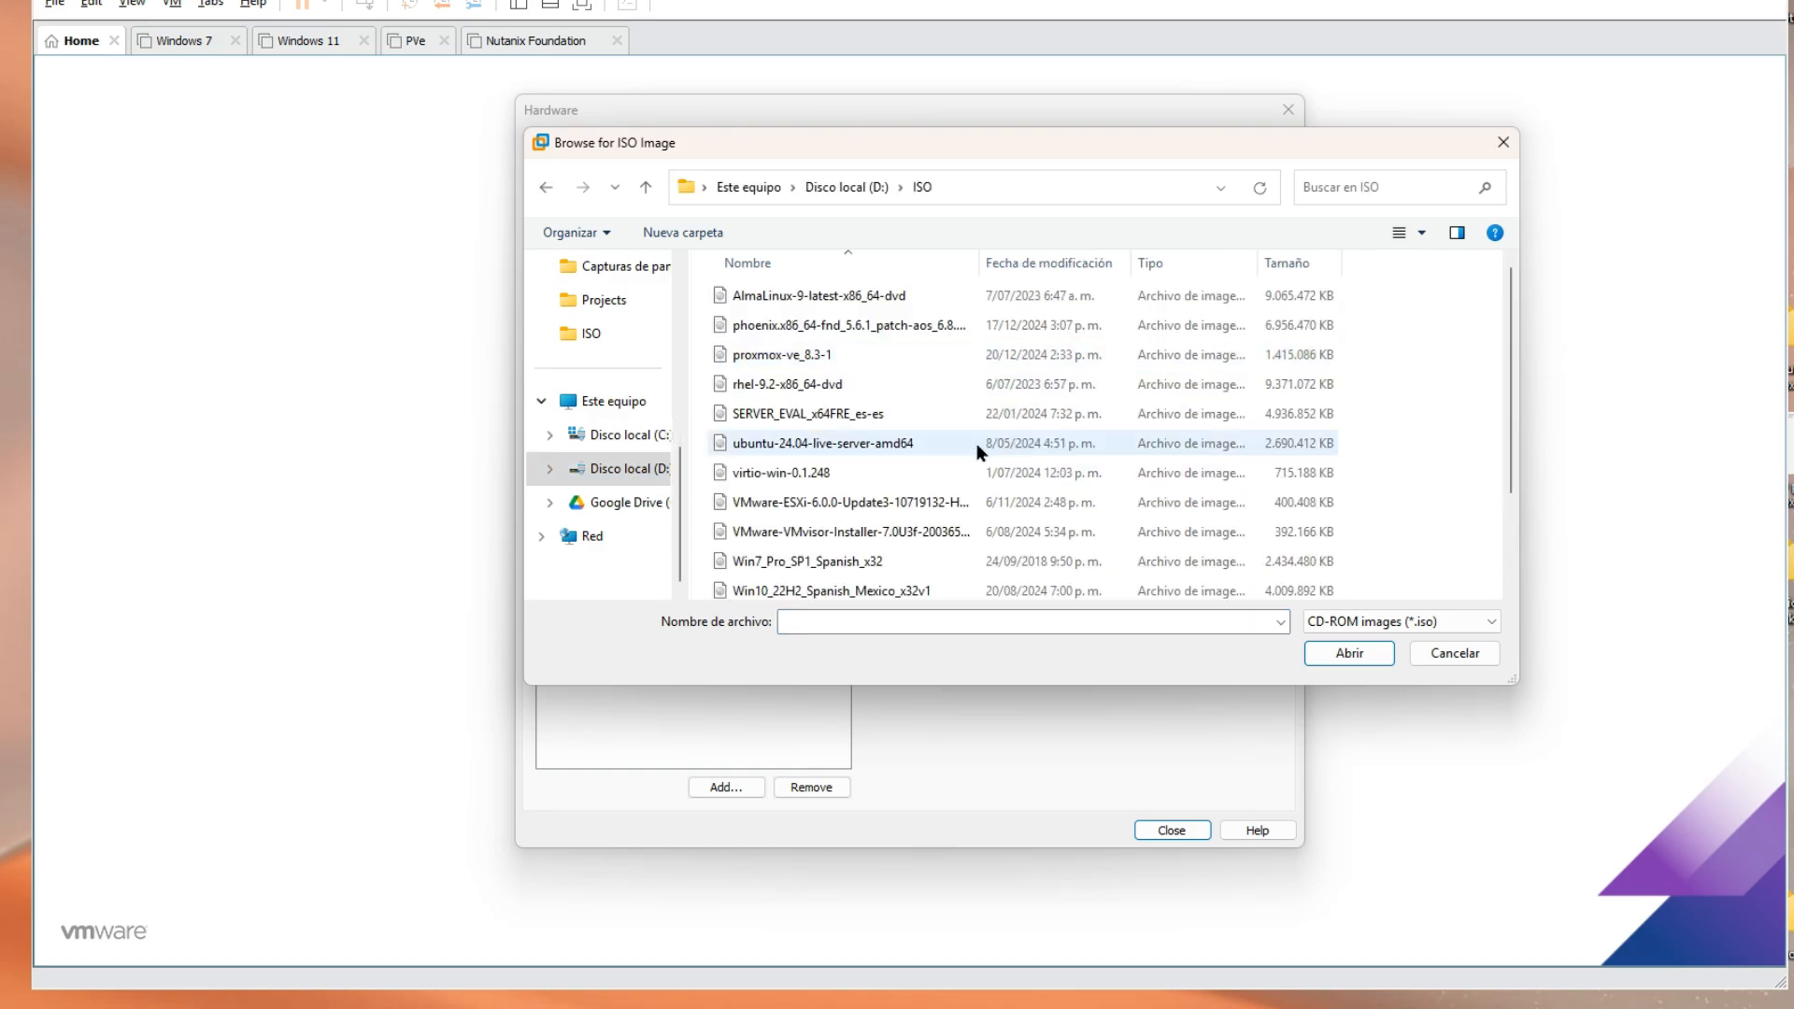
scroll(995, 448, "down", 2)
left_click(801, 324)
left_click(1335, 652)
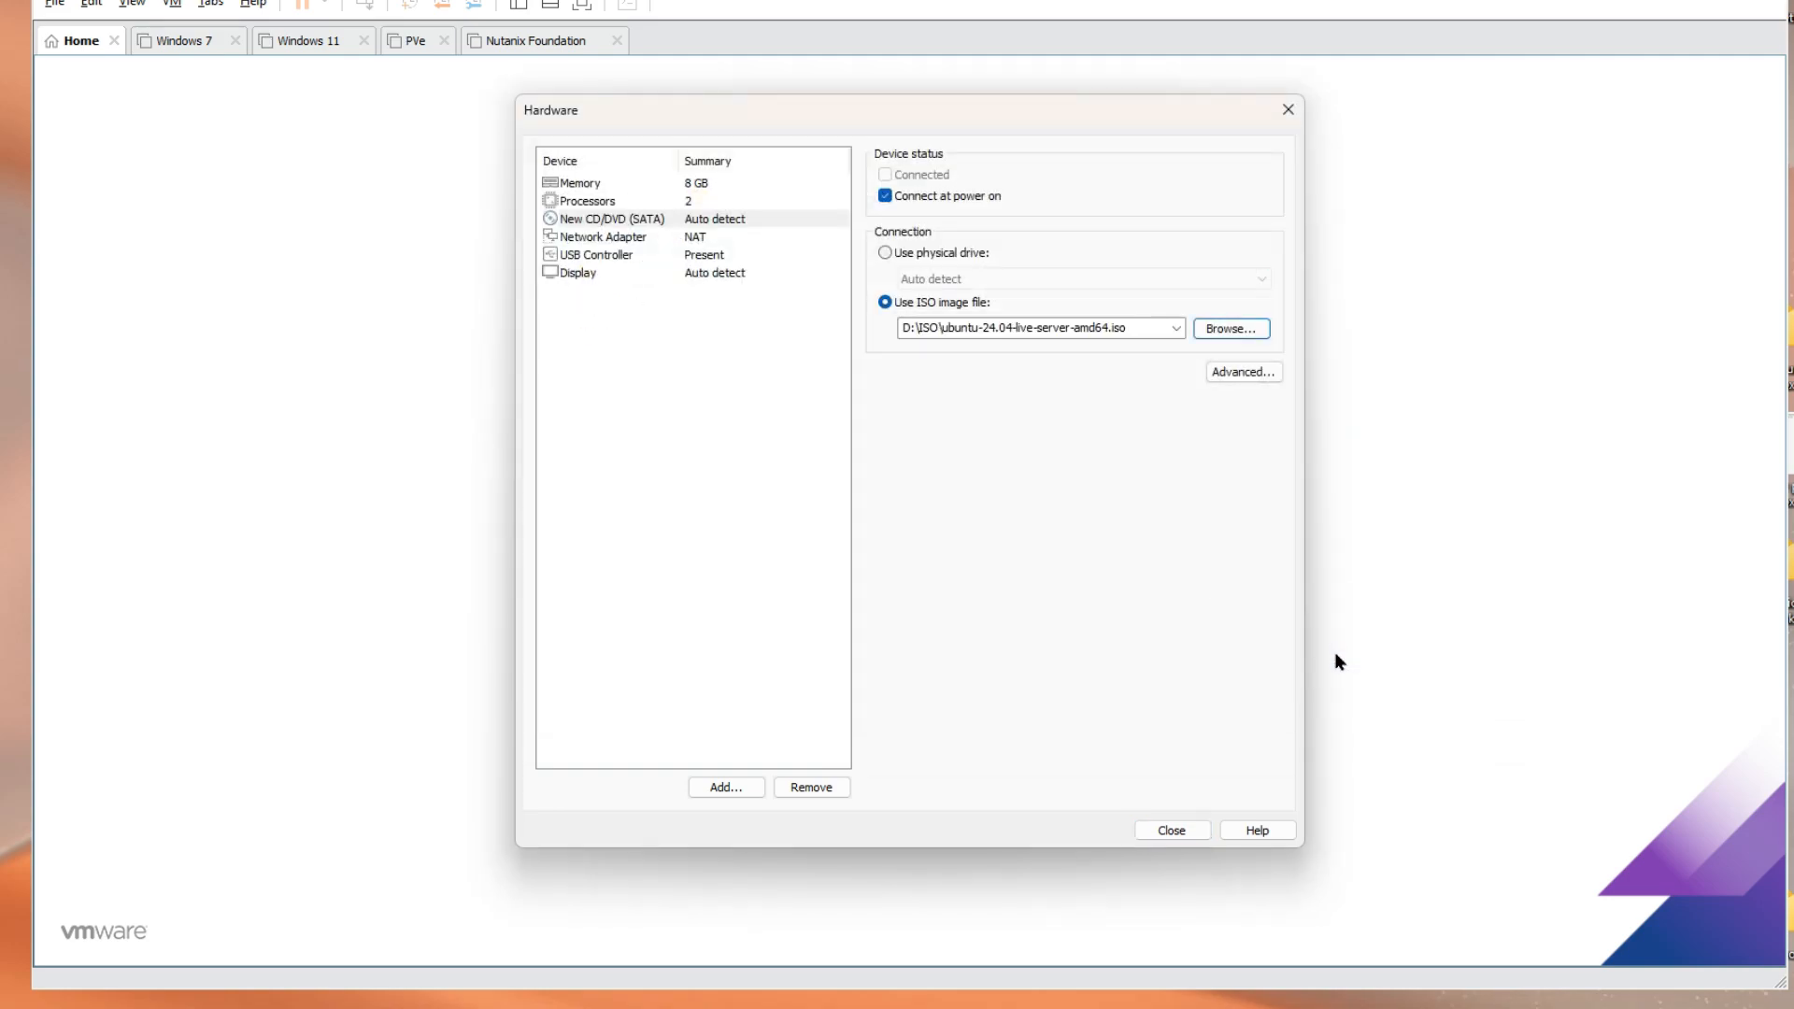
Finish creating the NextCloud VM and power it on
left_click(1174, 831)
left_click(998, 684)
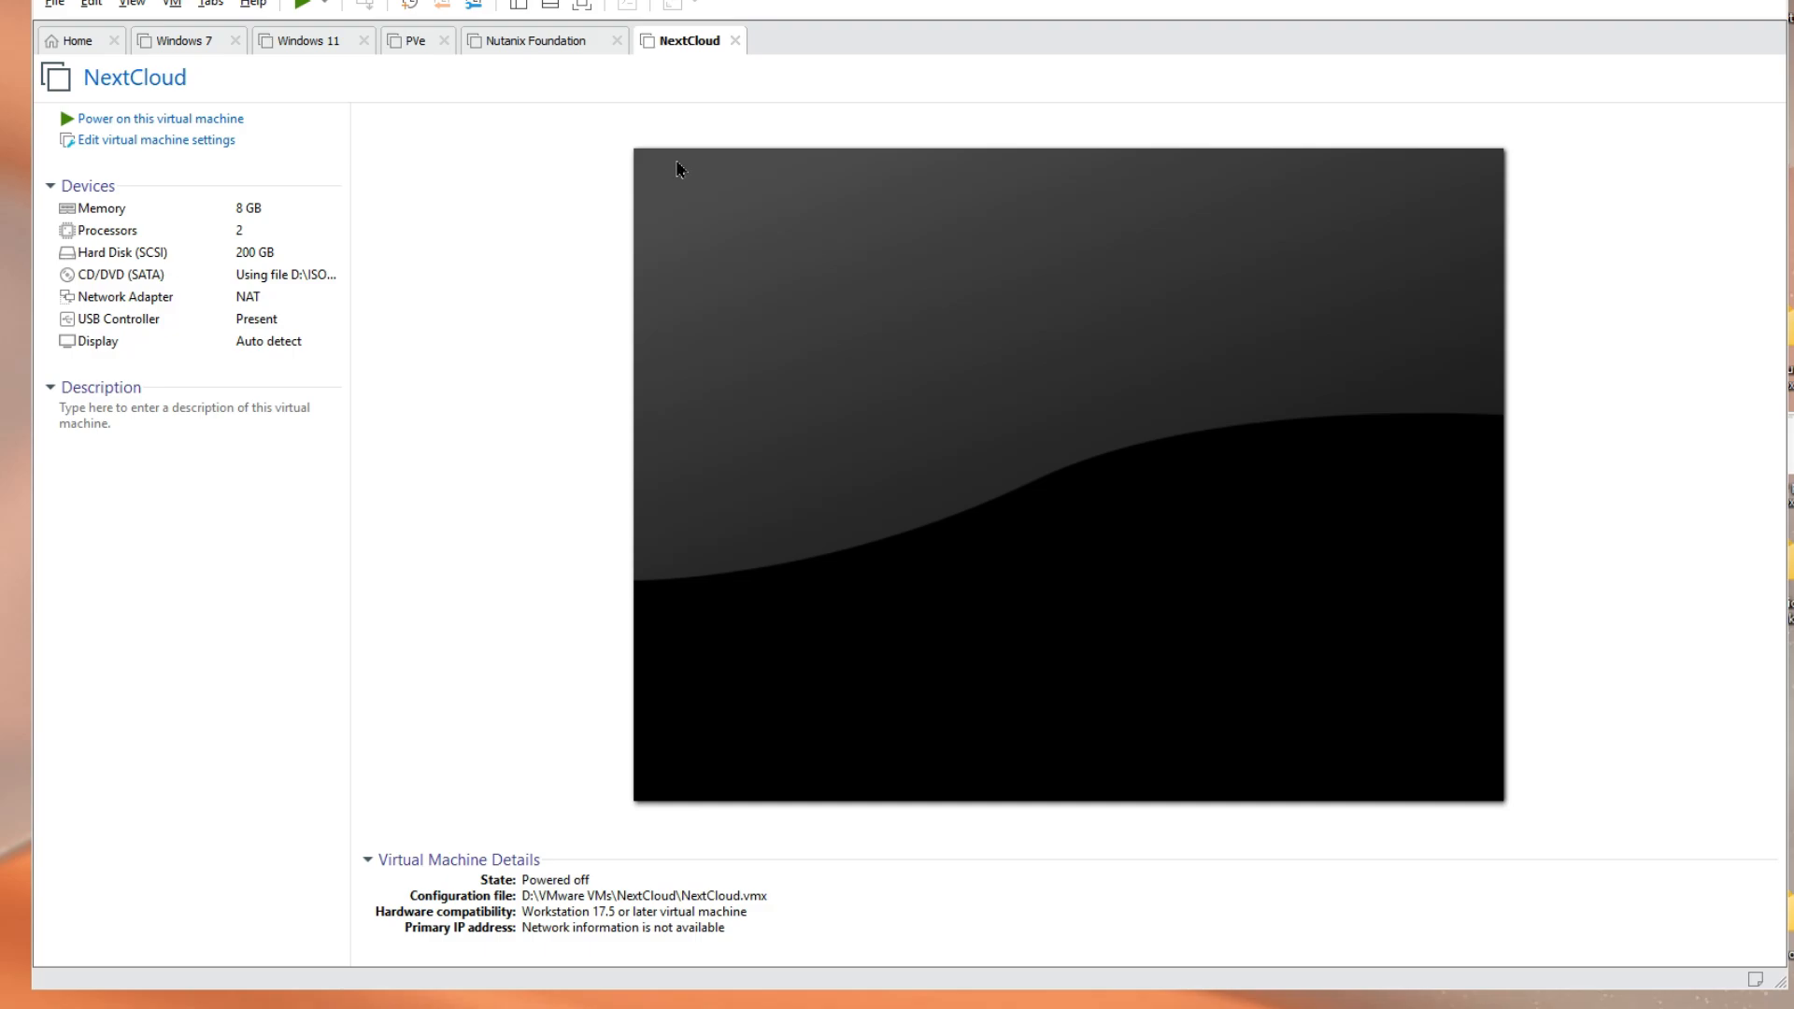
left_click(142, 119)
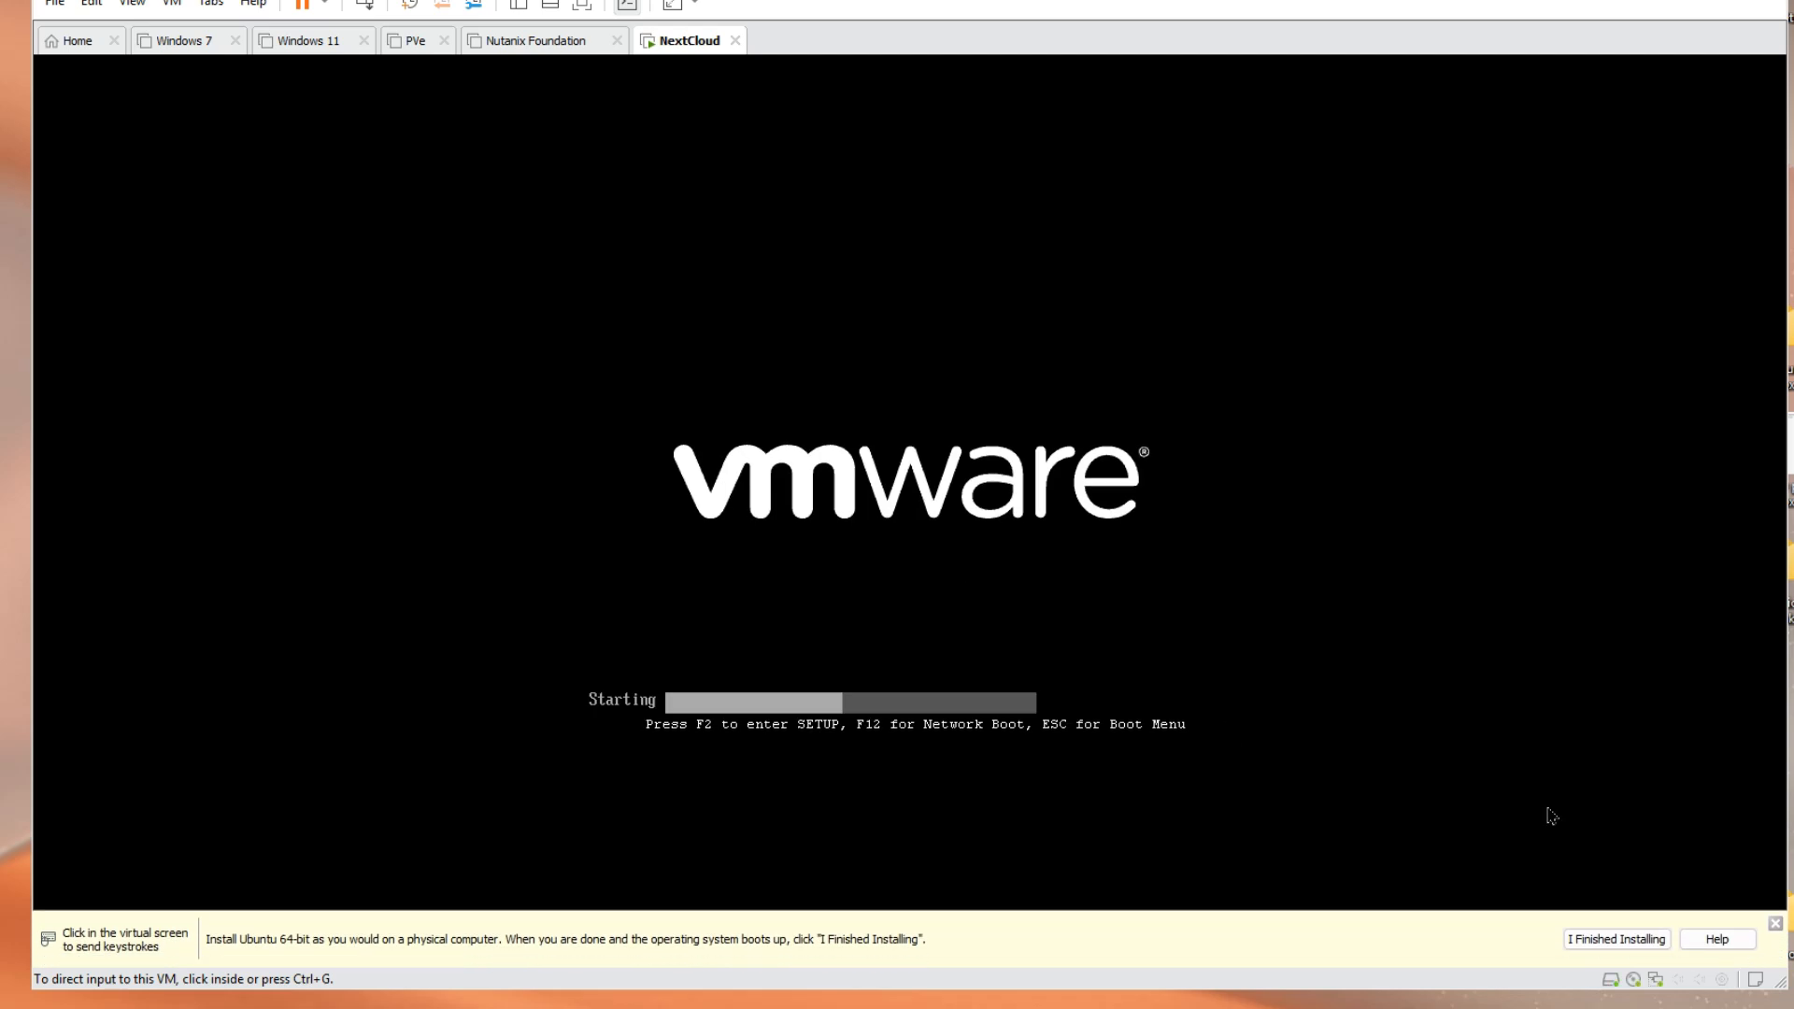
Boot the VM into Try or Install Ubuntu Server from the GRUB menu
left_click(1774, 924)
left_click(783, 445)
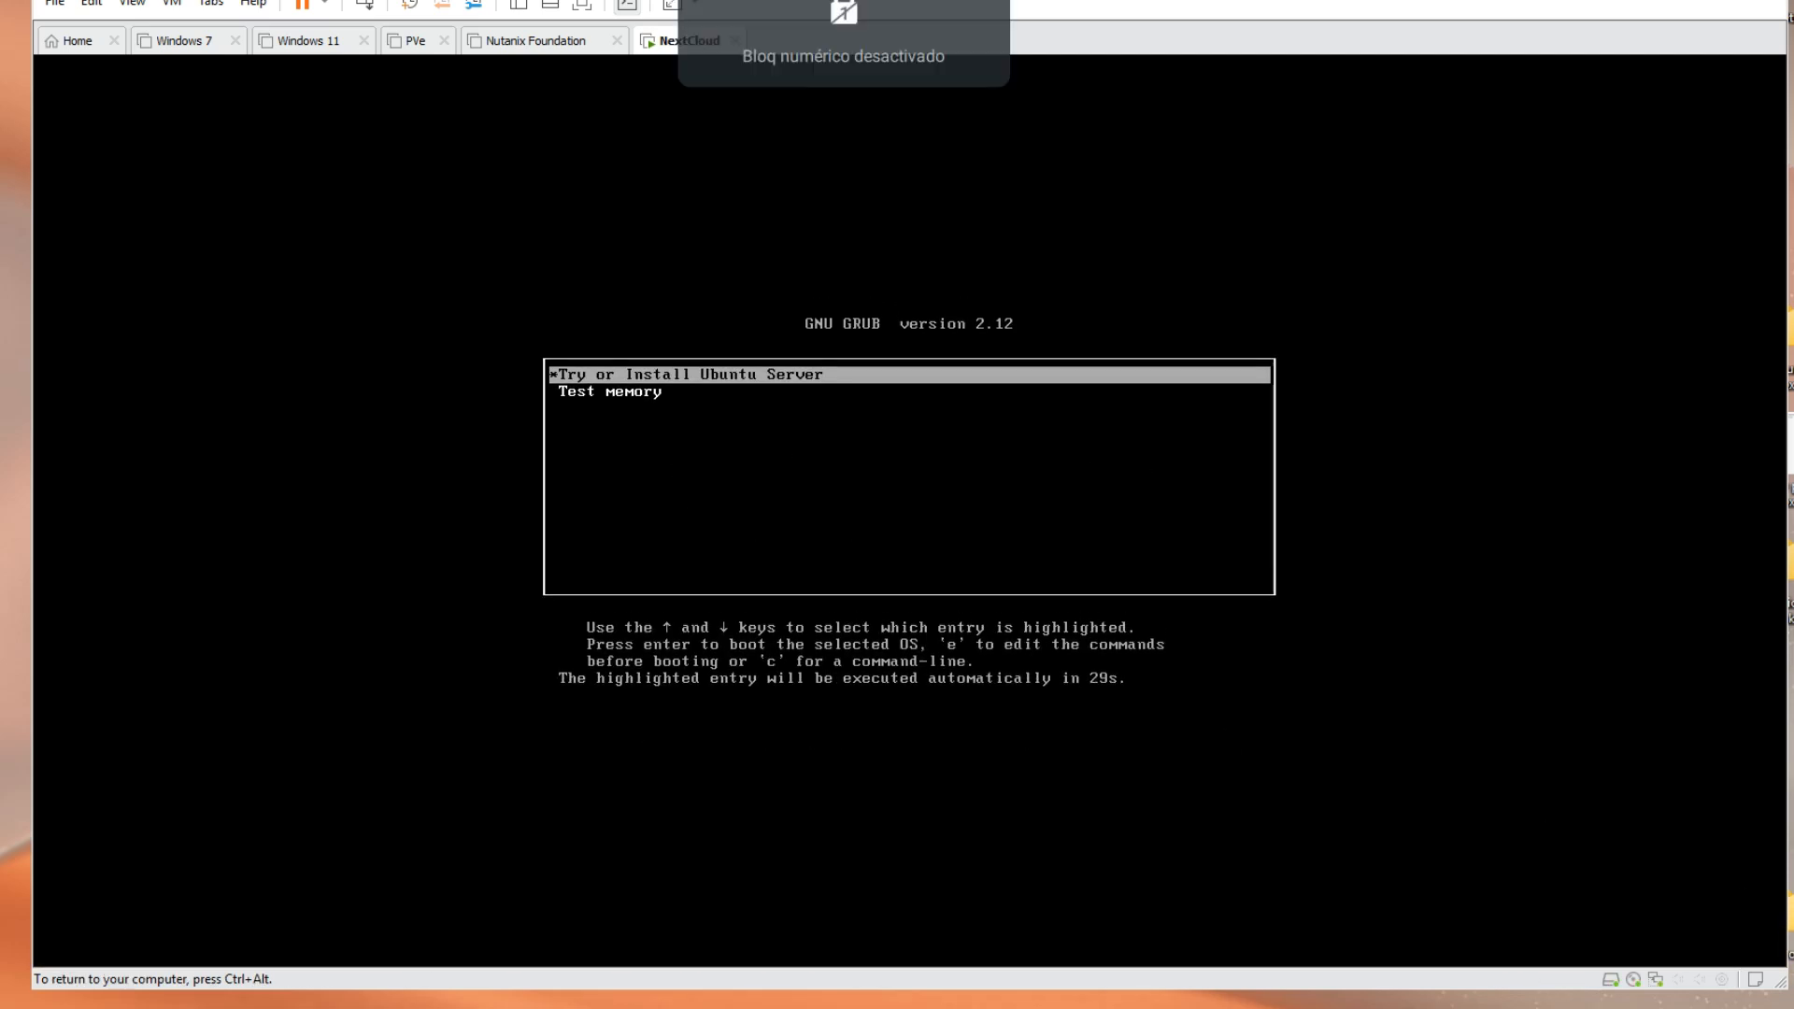
key("Down")
key("Up")
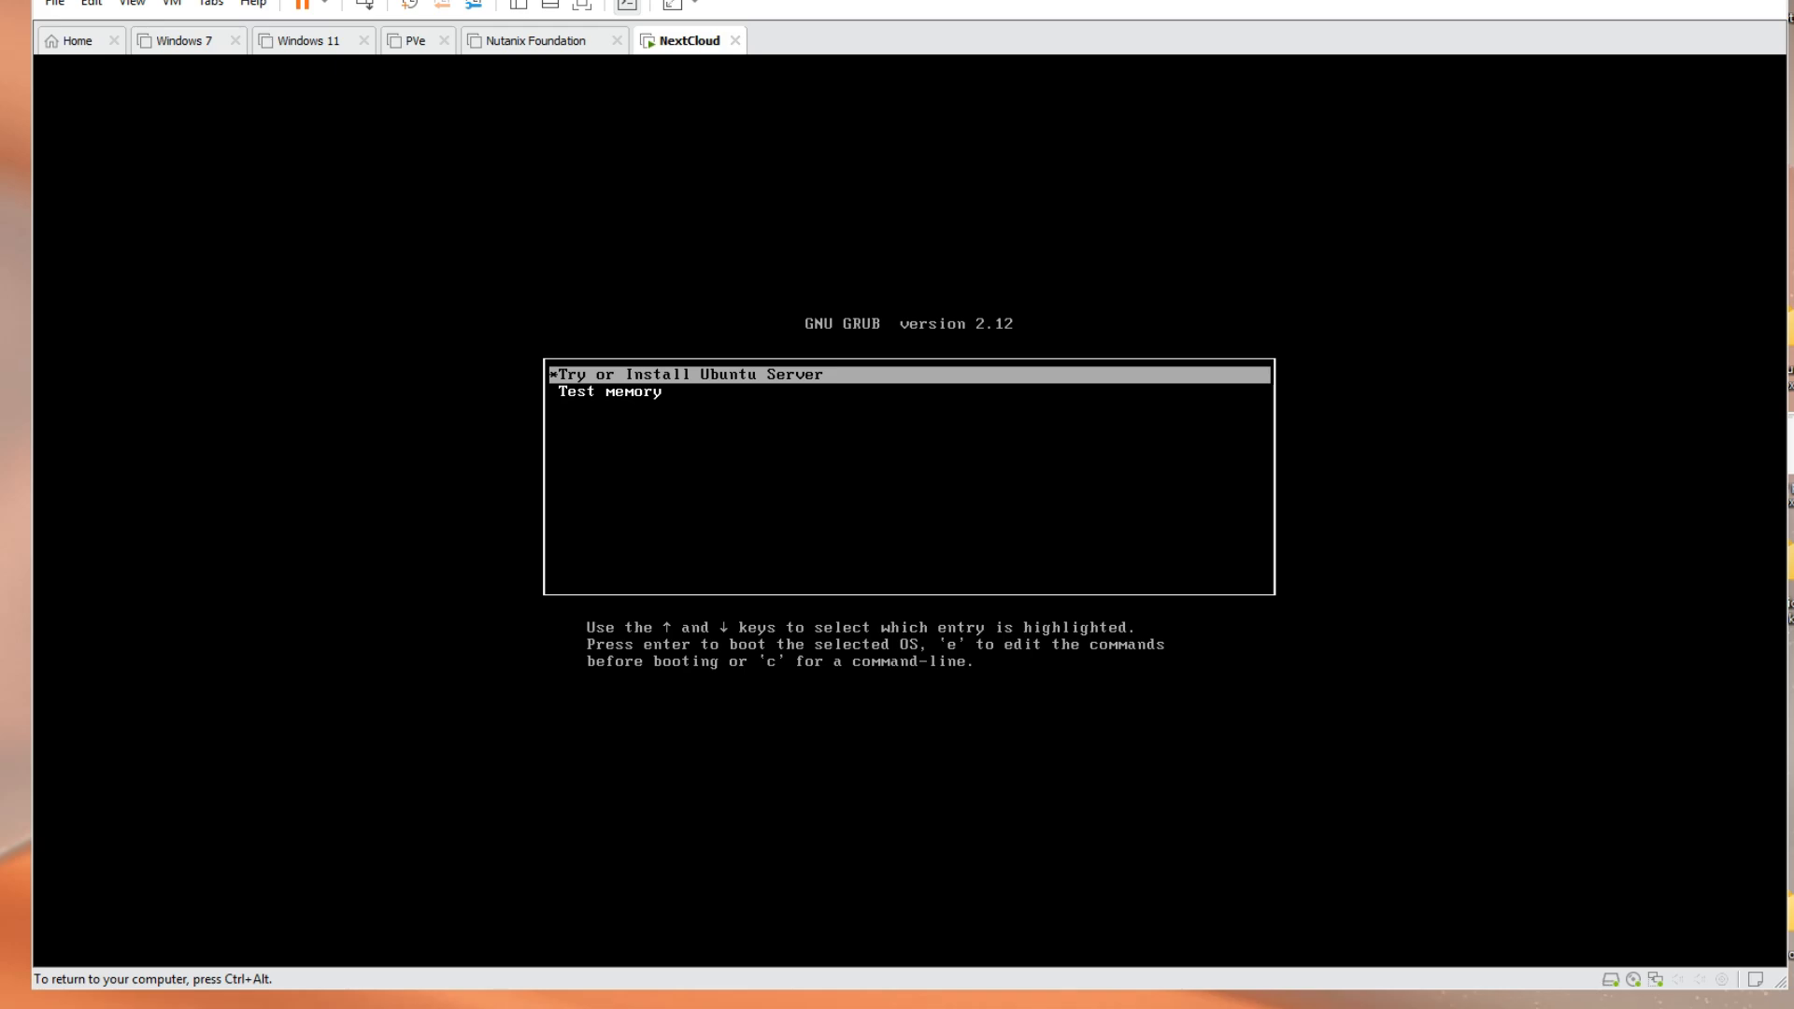
key("Return")
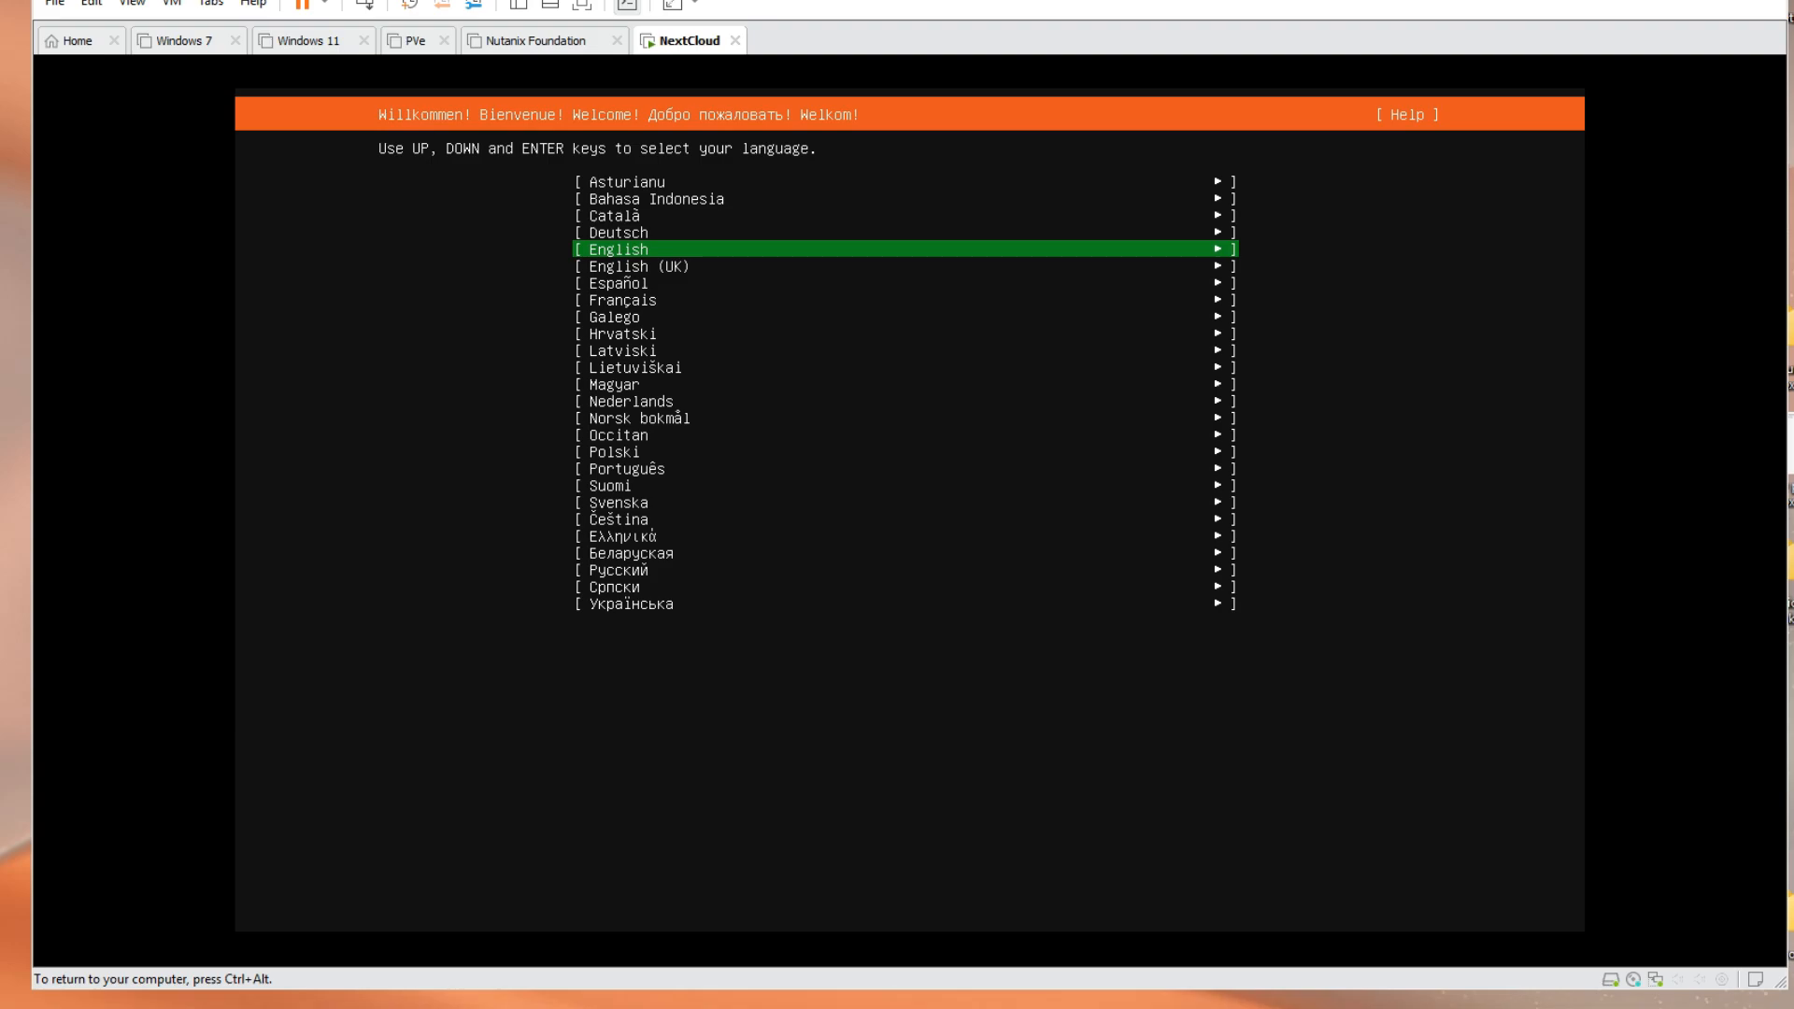
Confirm English as the installer language and choose Update to the new installer
key("Return")
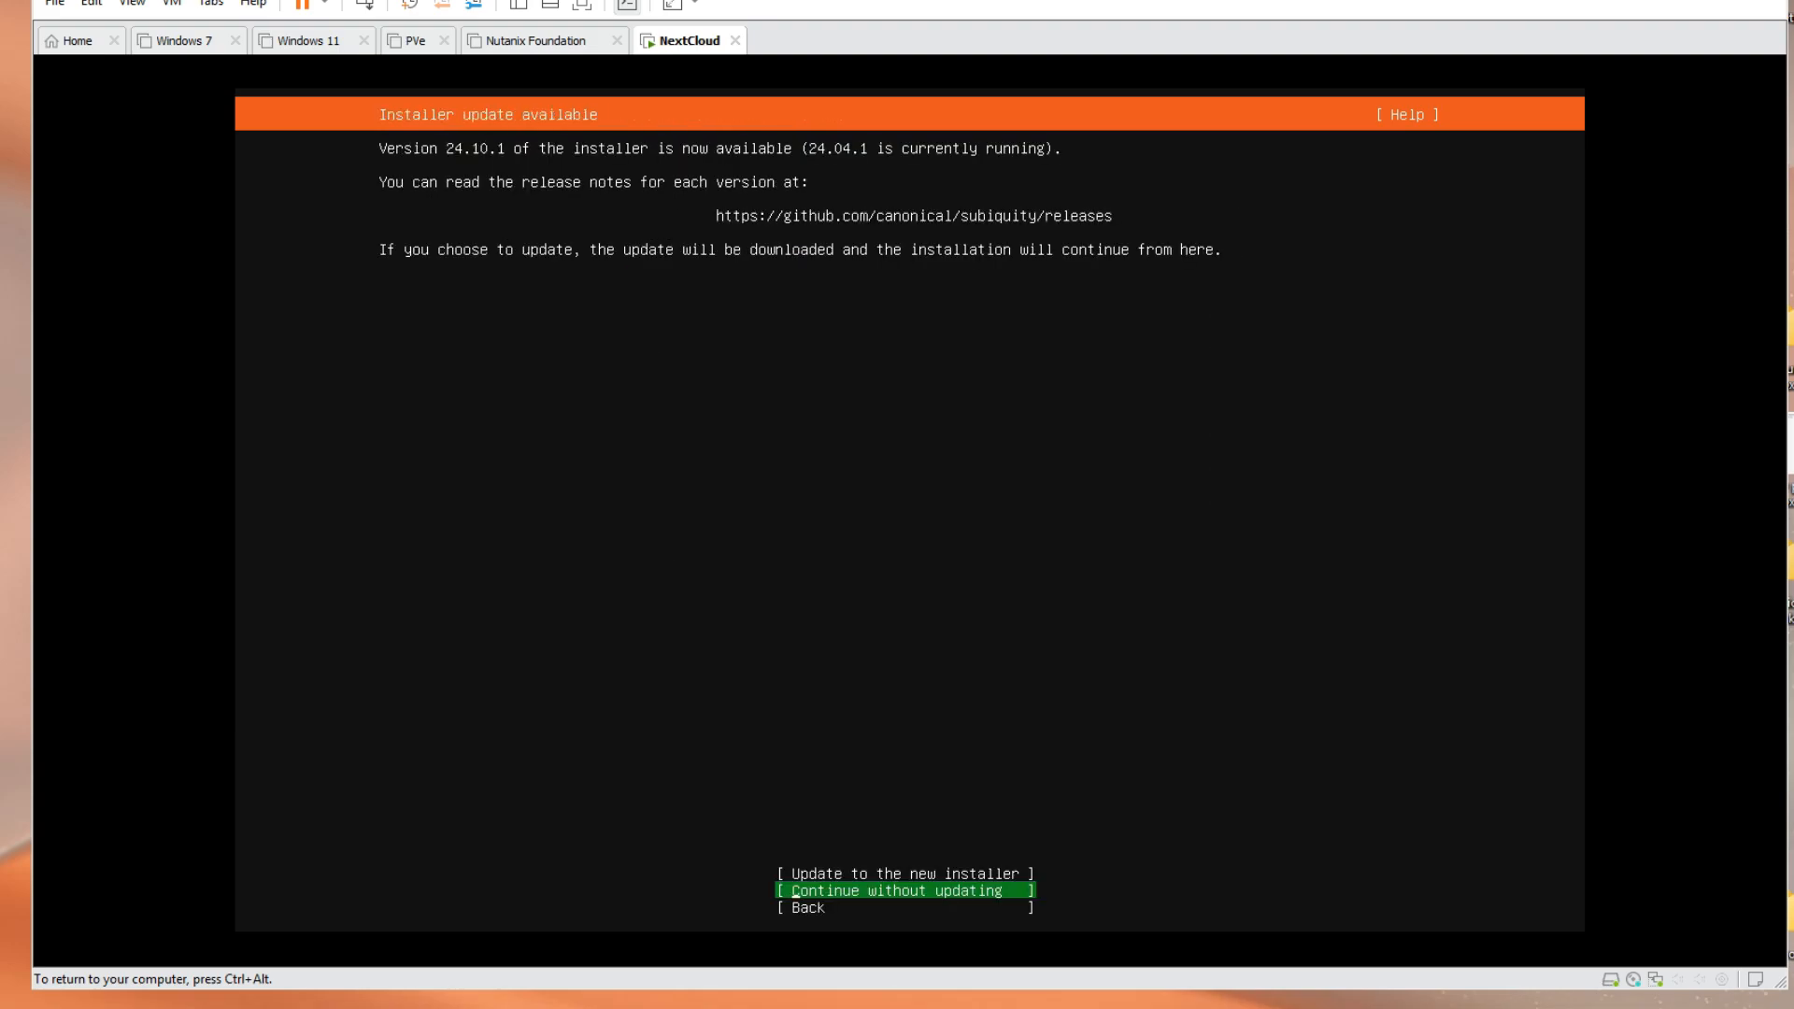
key("Up")
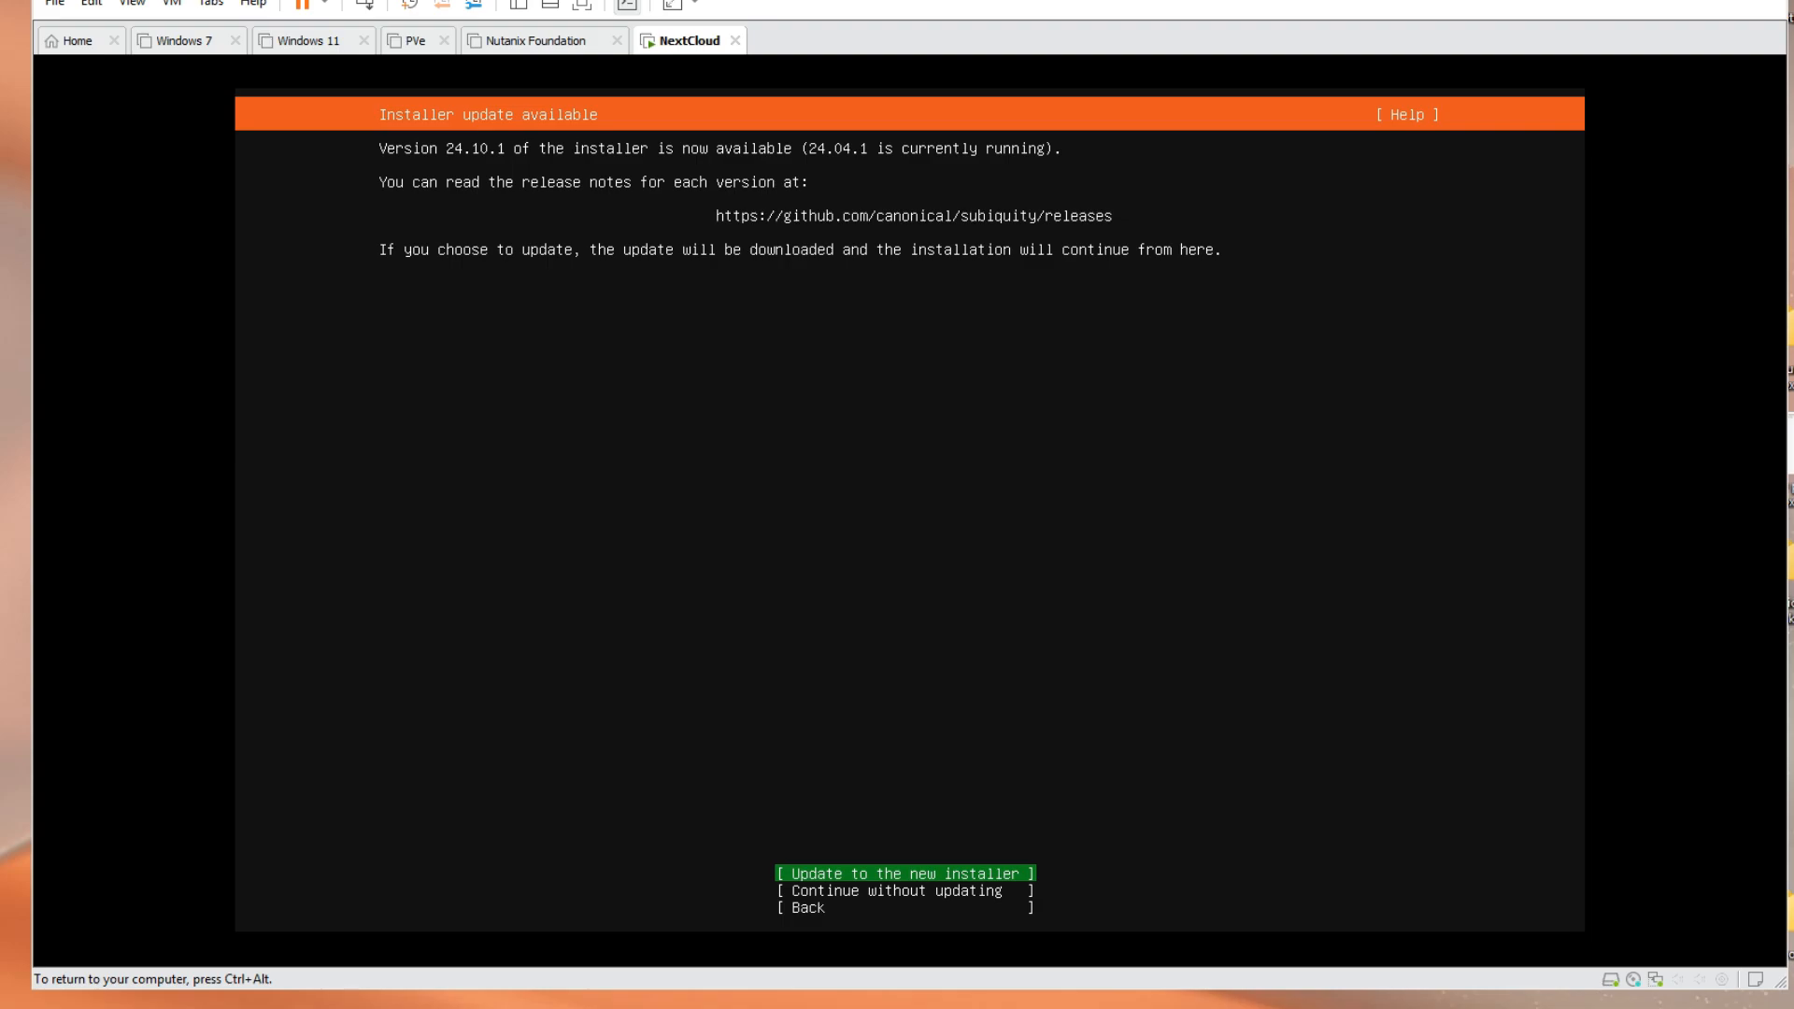
key("Return")
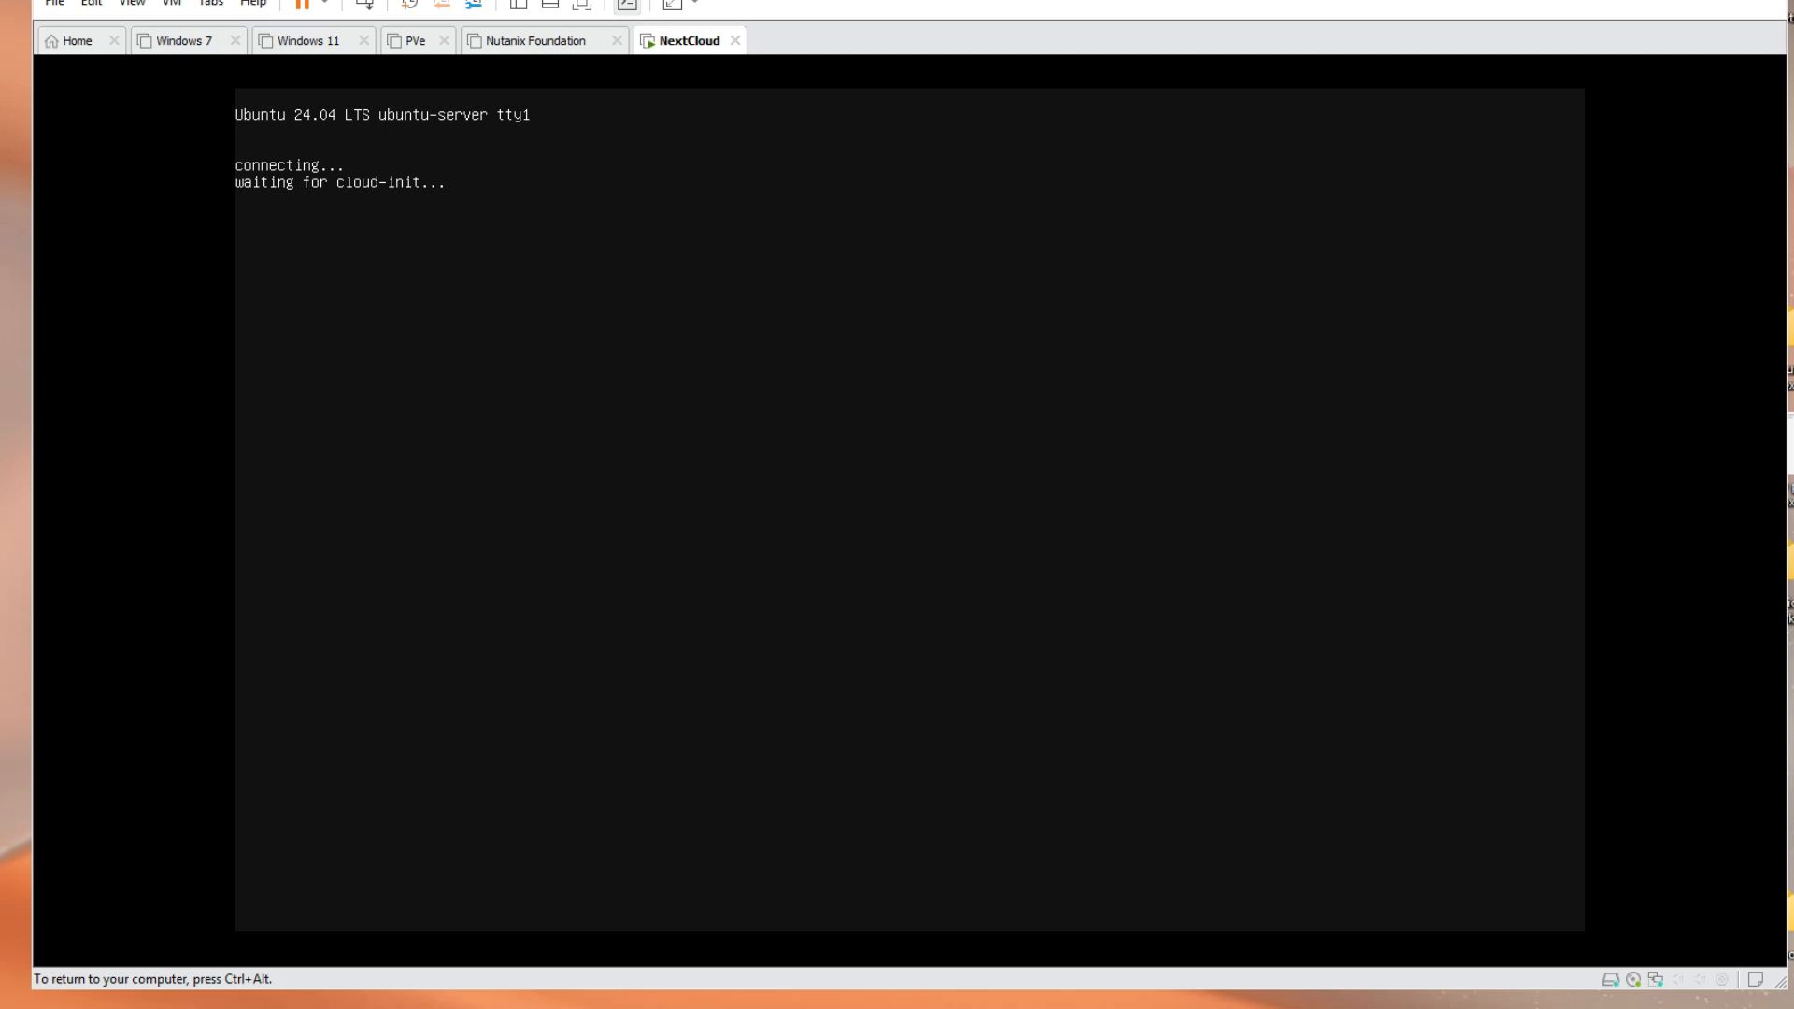
Run Identify keyboard, answering each key prompt until Spanish (Latin American) is detected
key("Up")
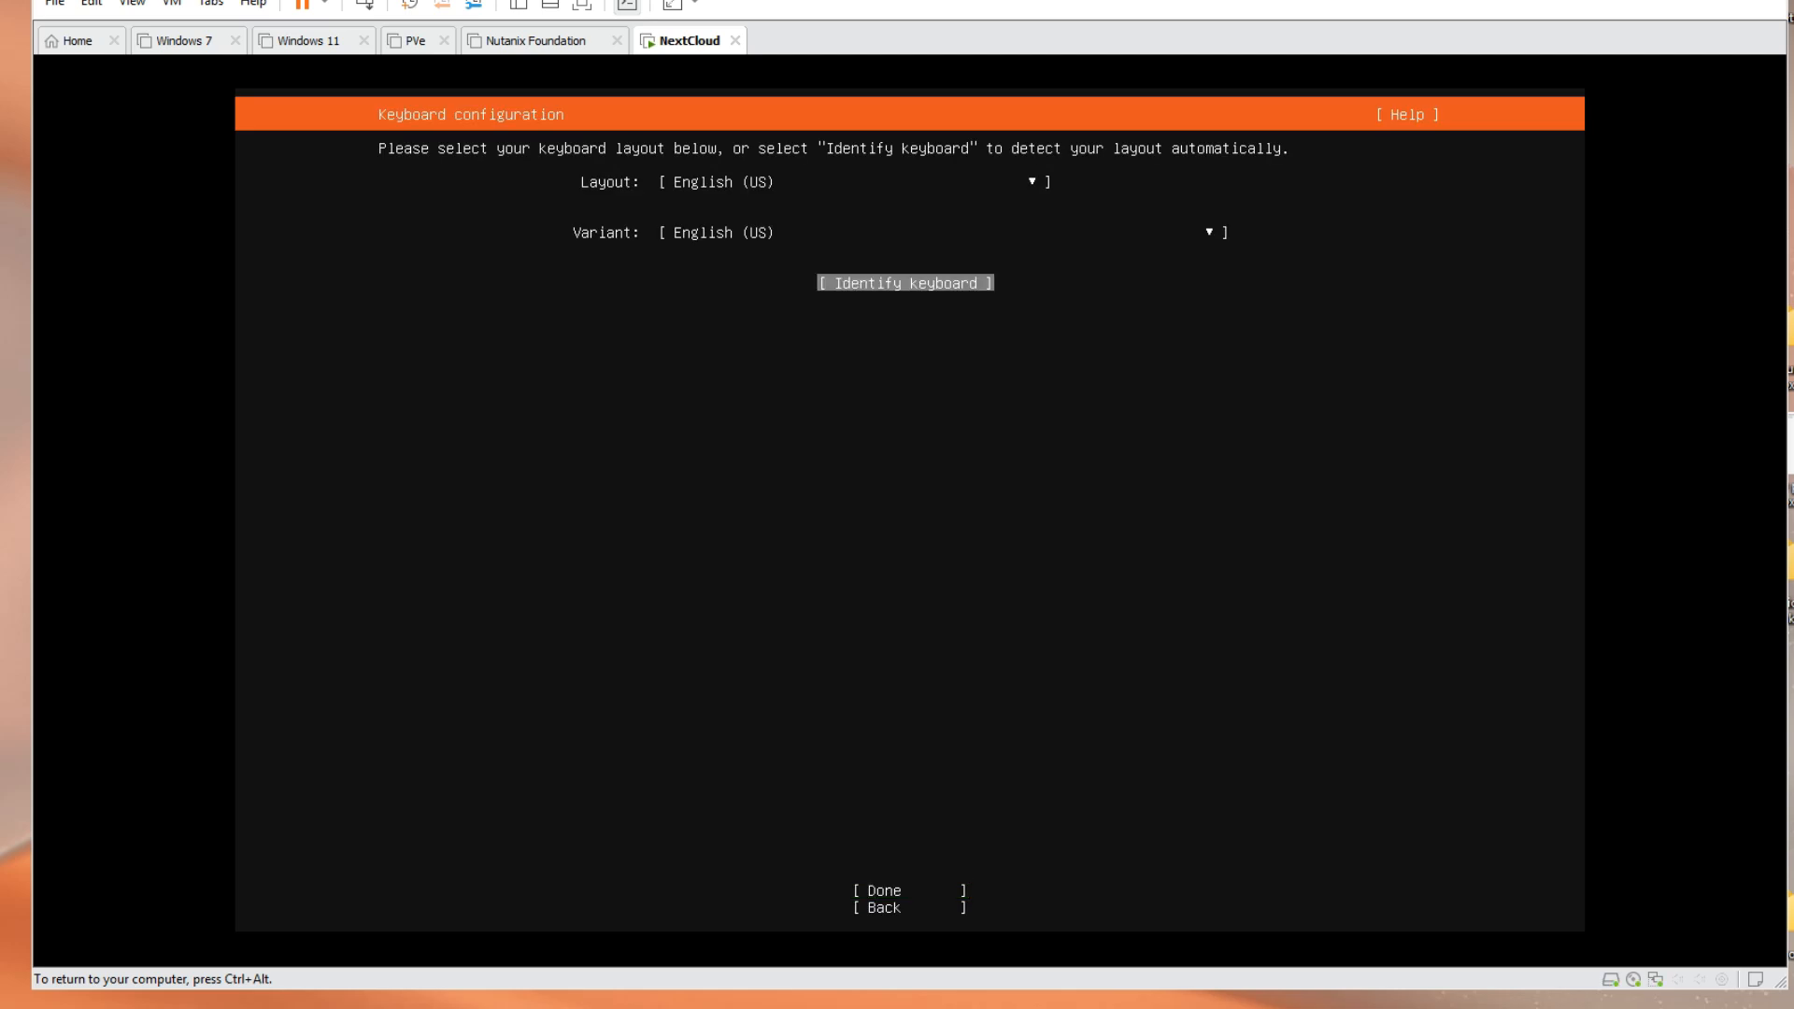
key("Return")
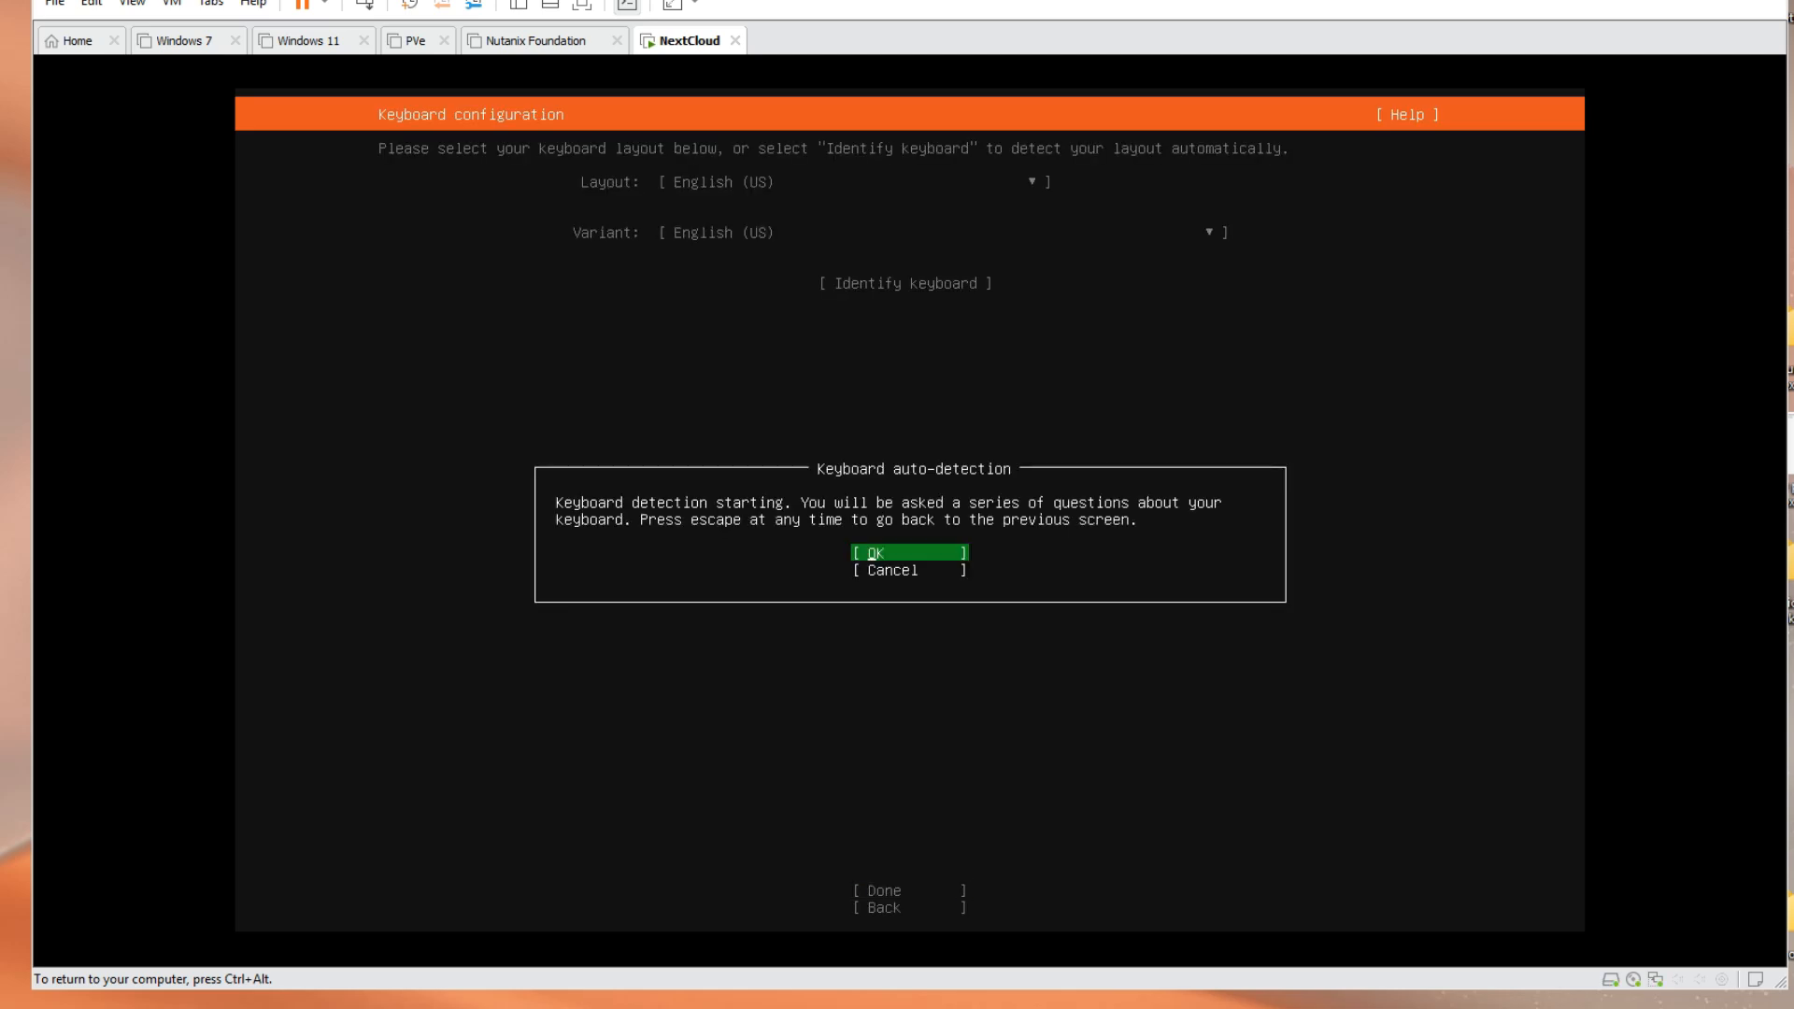
key("Return")
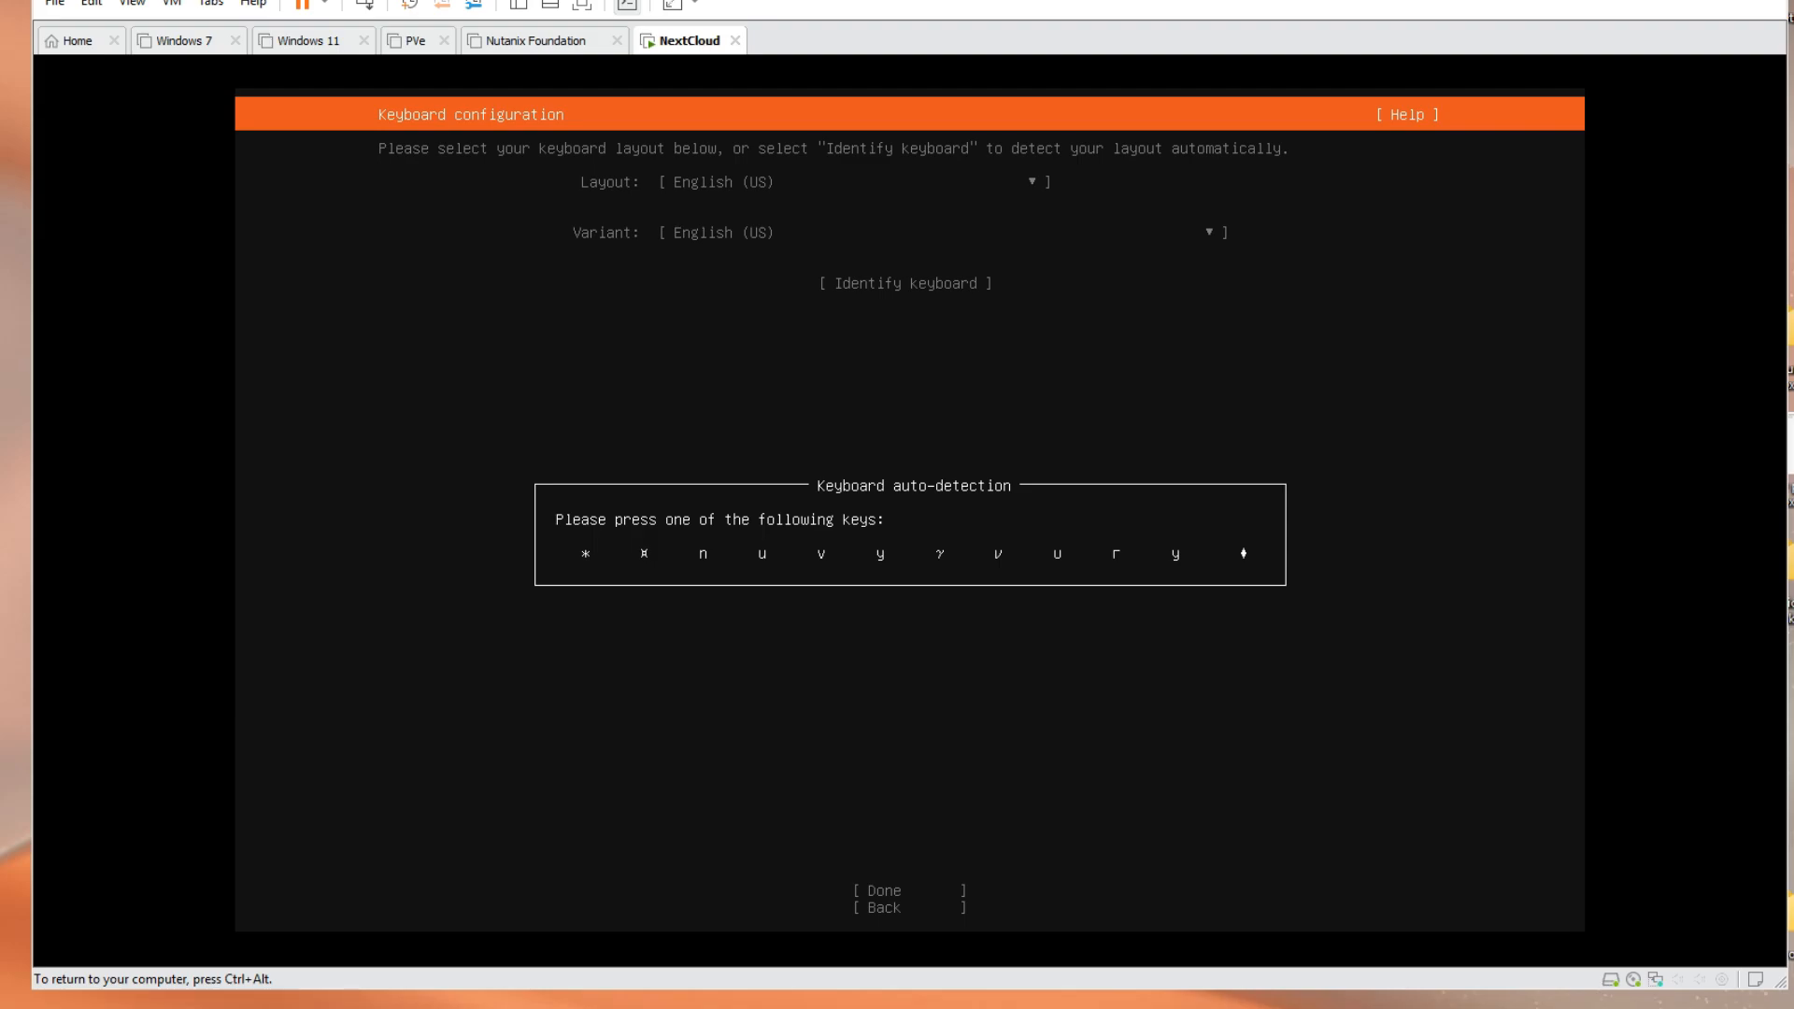
key("n")
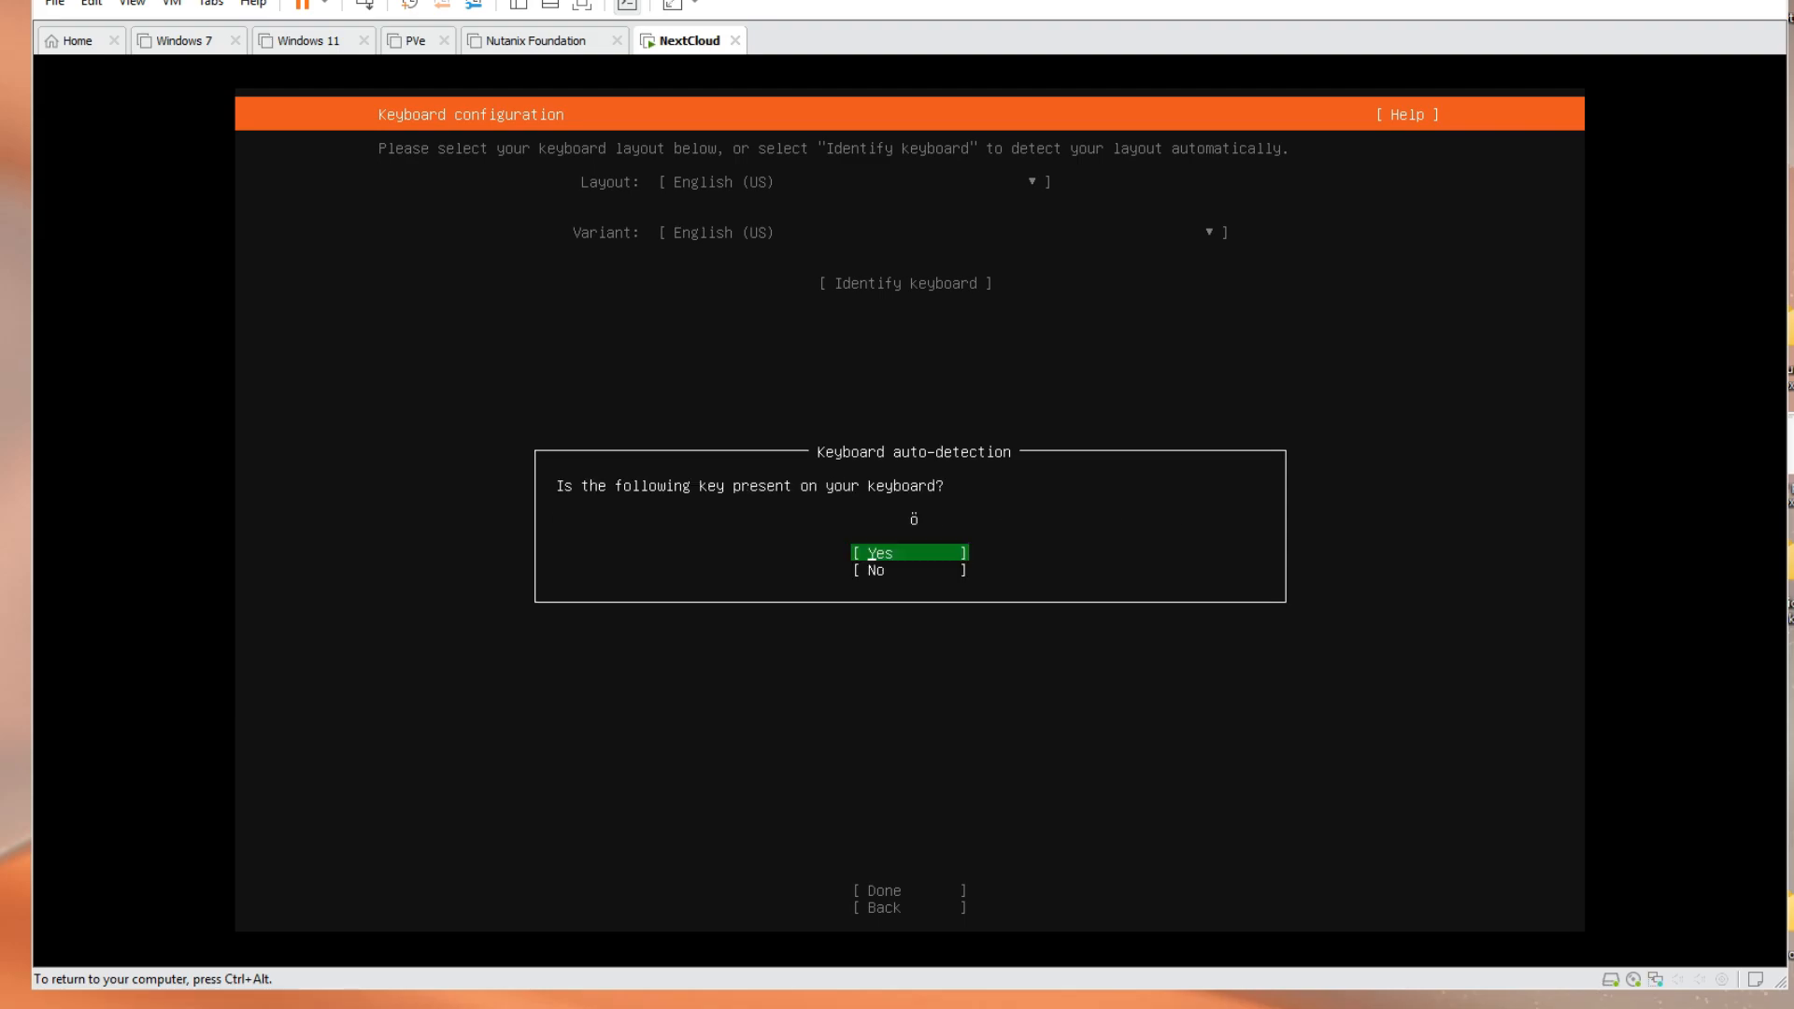
key("Down")
key("Return")
key("Down")
key("Return")
key("Down")
key("Return")
key("Down")
key("Return")
key("Down")
key("Return")
key("Down")
key("Return")
key("Return")
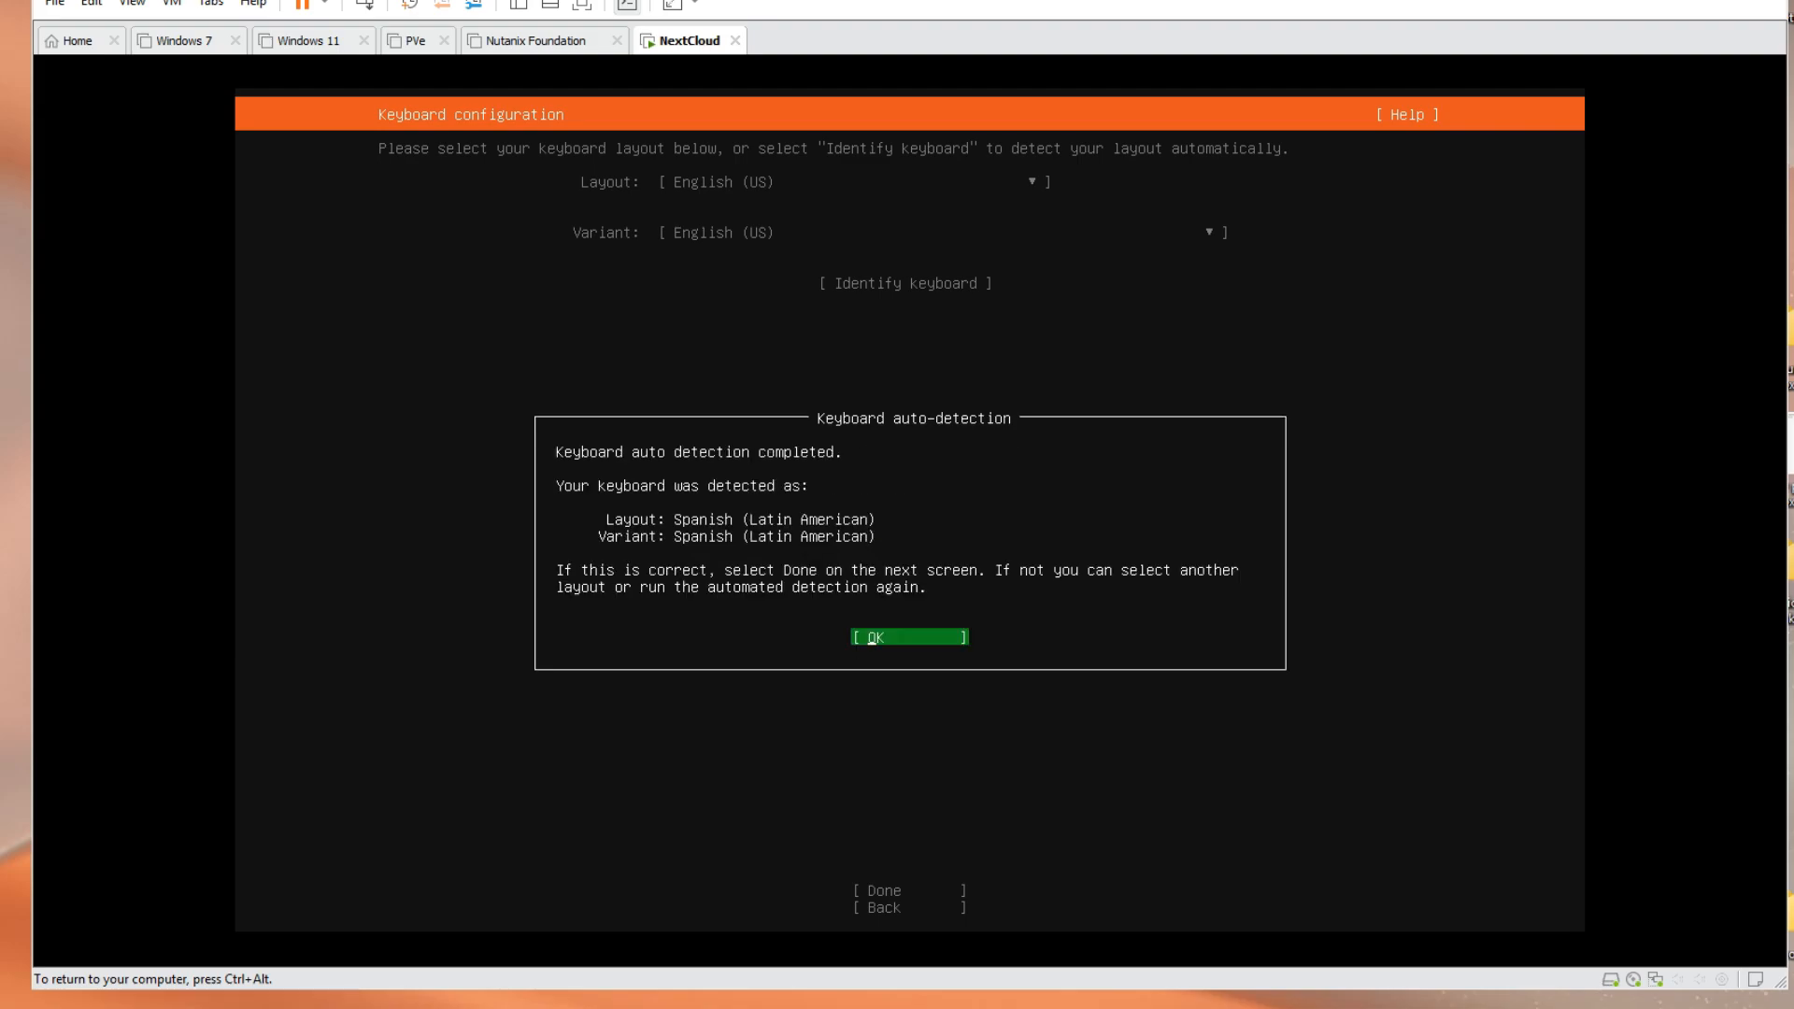
key("Return")
key("Return")
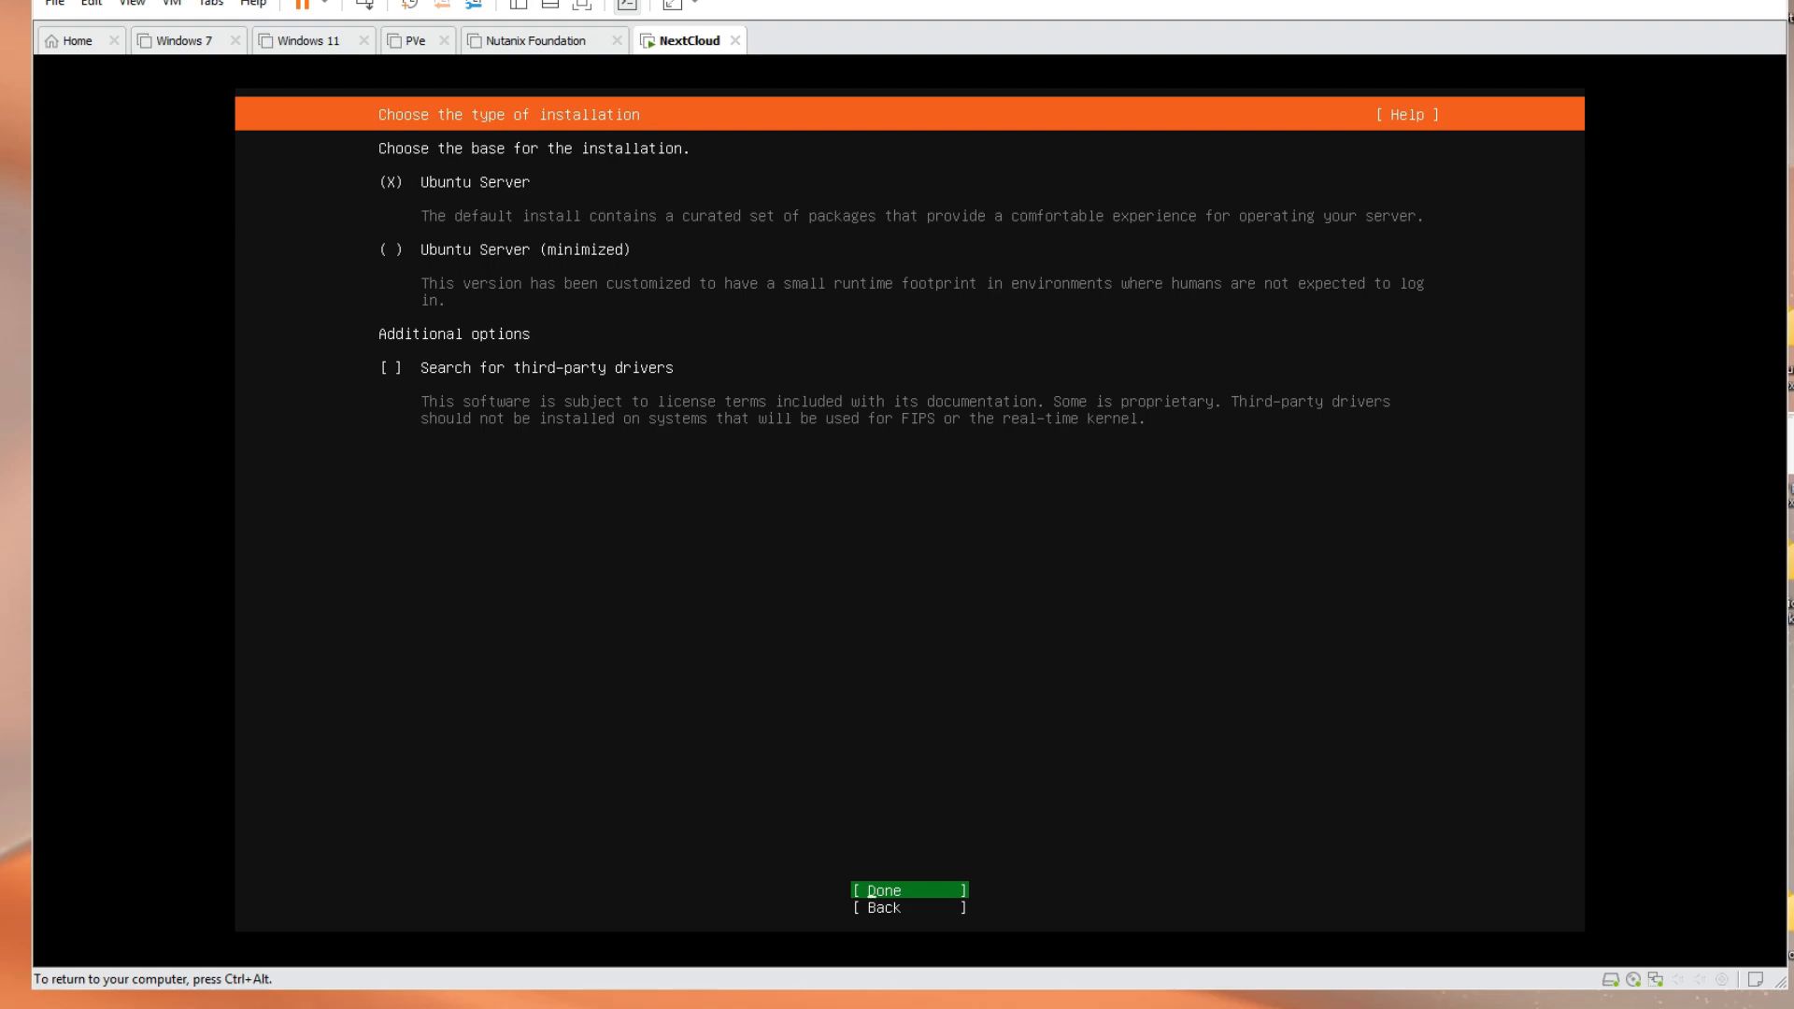
Accept the standard Ubuntu Server install, then edit ens33's IPv4 method to Manual
key("Return")
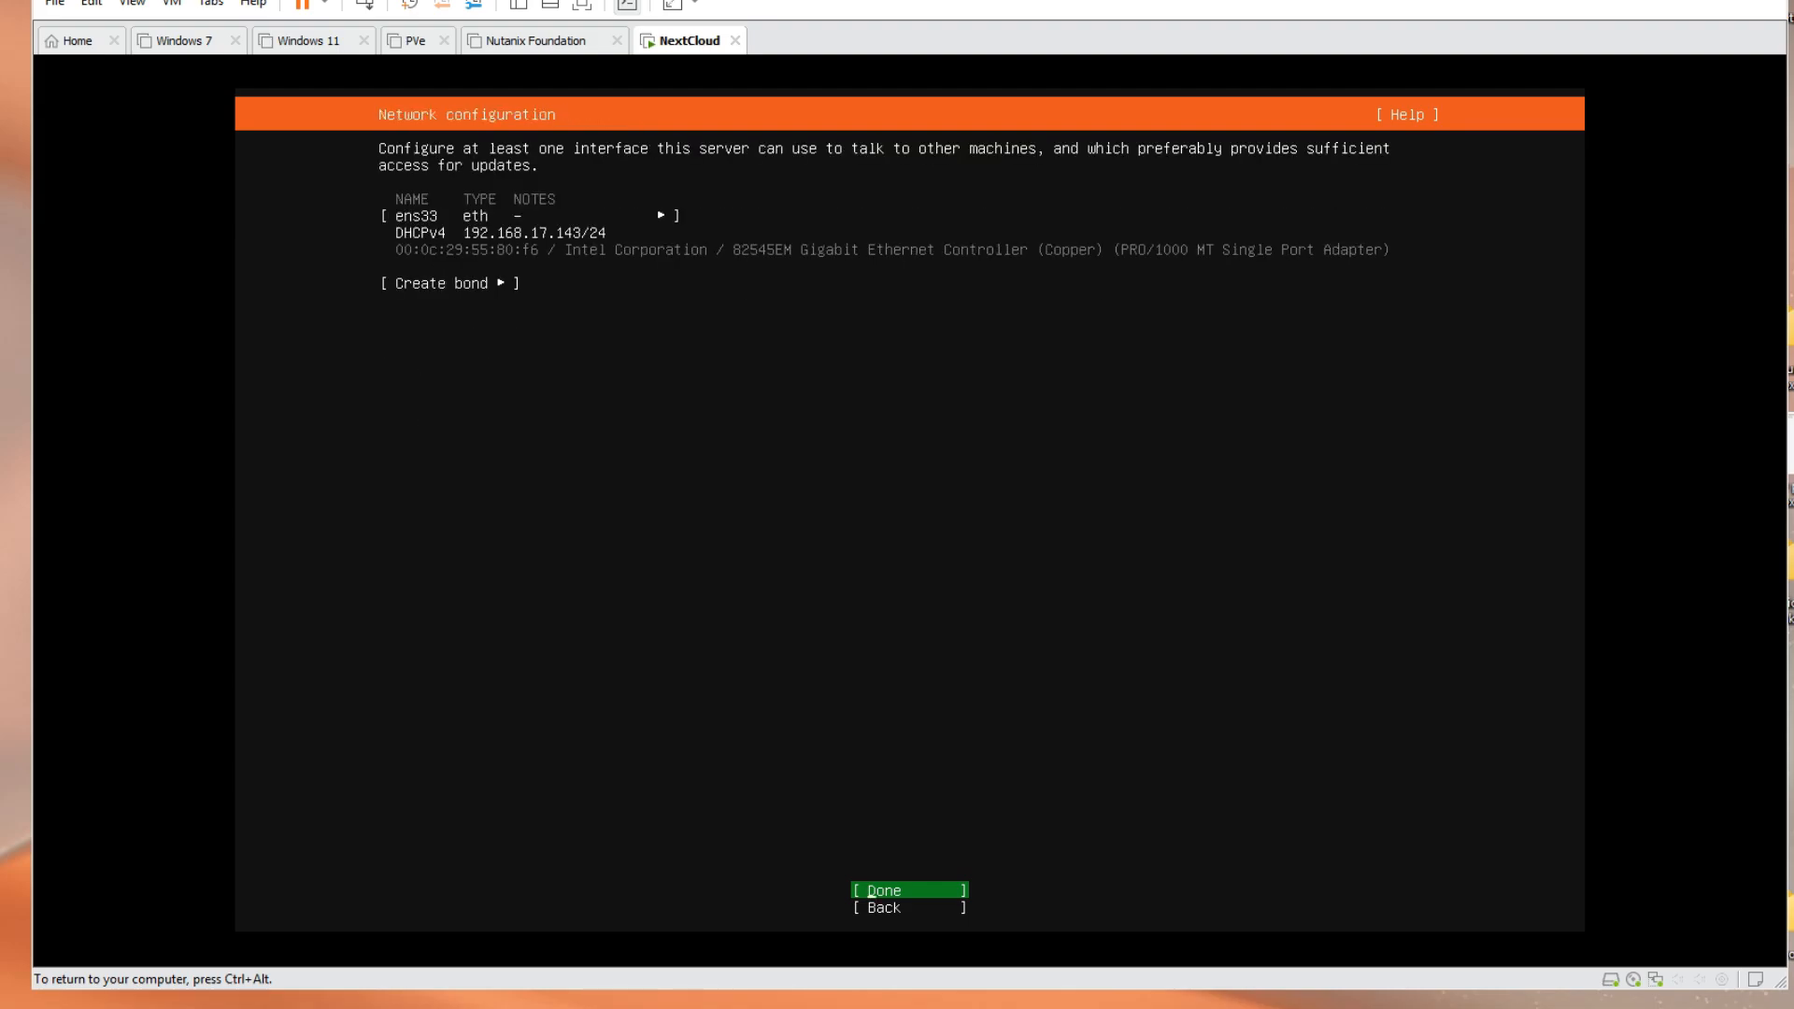
key("Up")
key("Up")
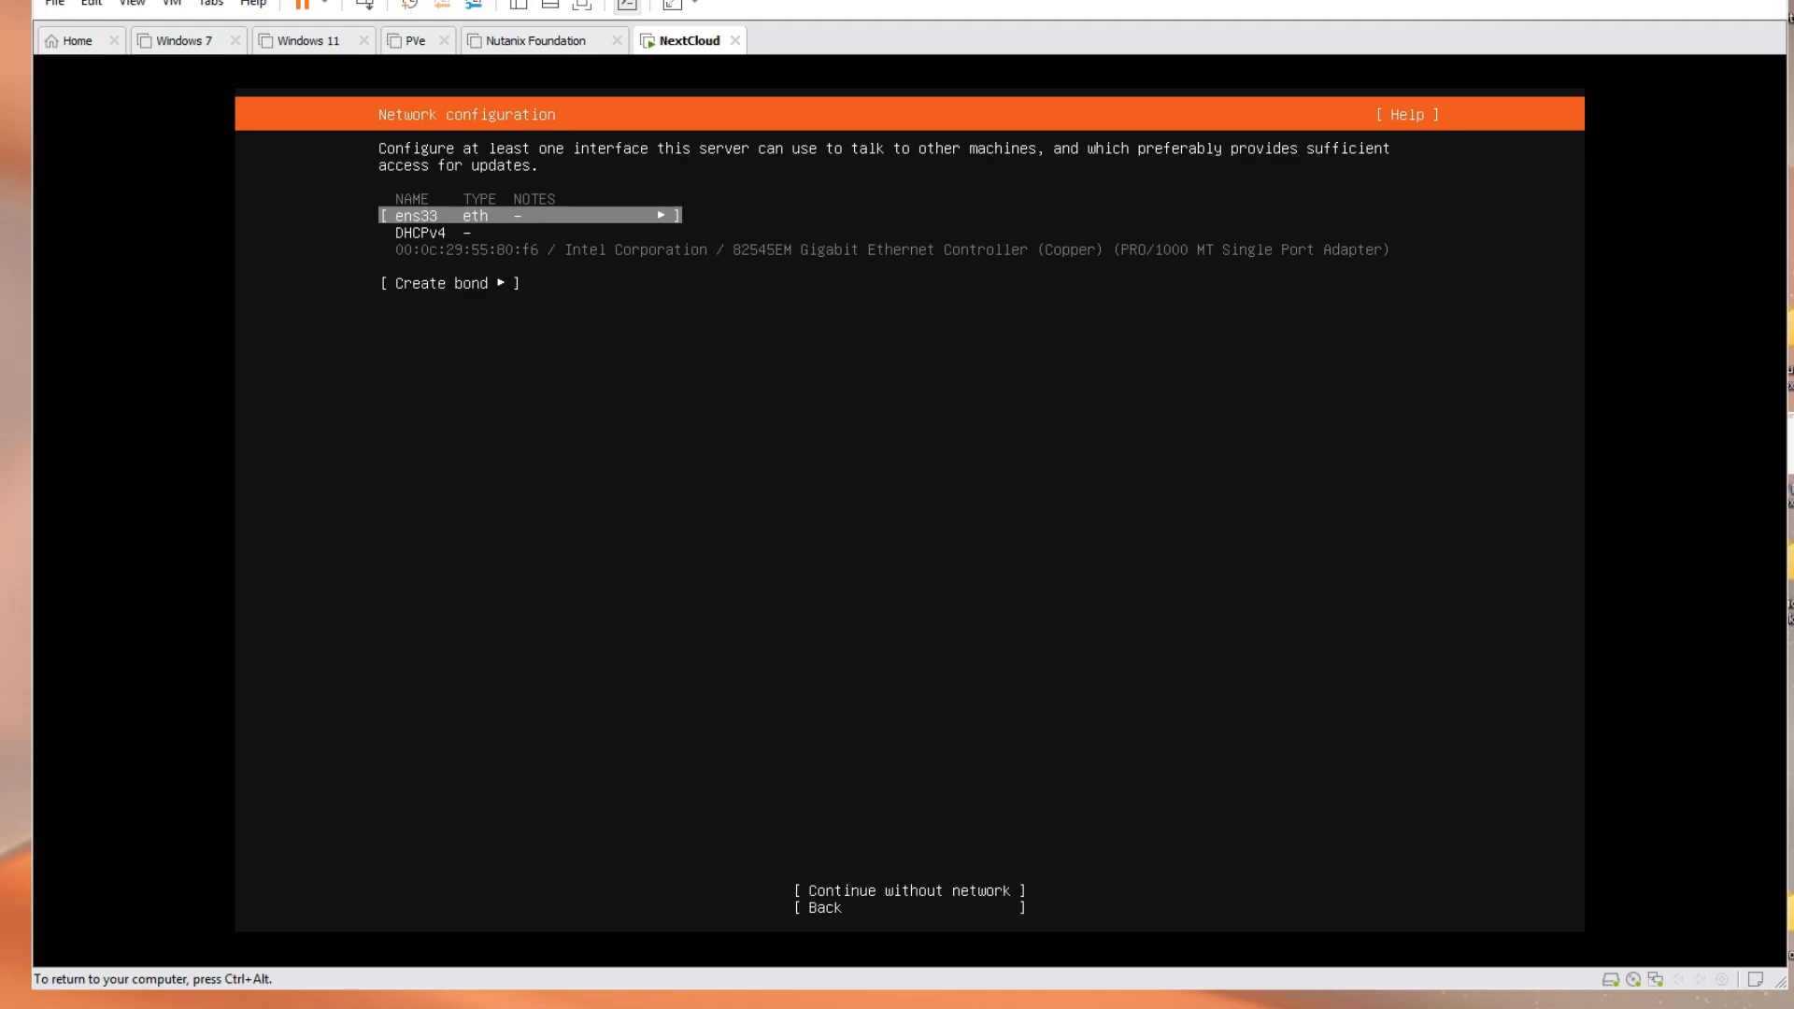
key("Return")
key("Down")
key("Down")
key("Up")
key("Down")
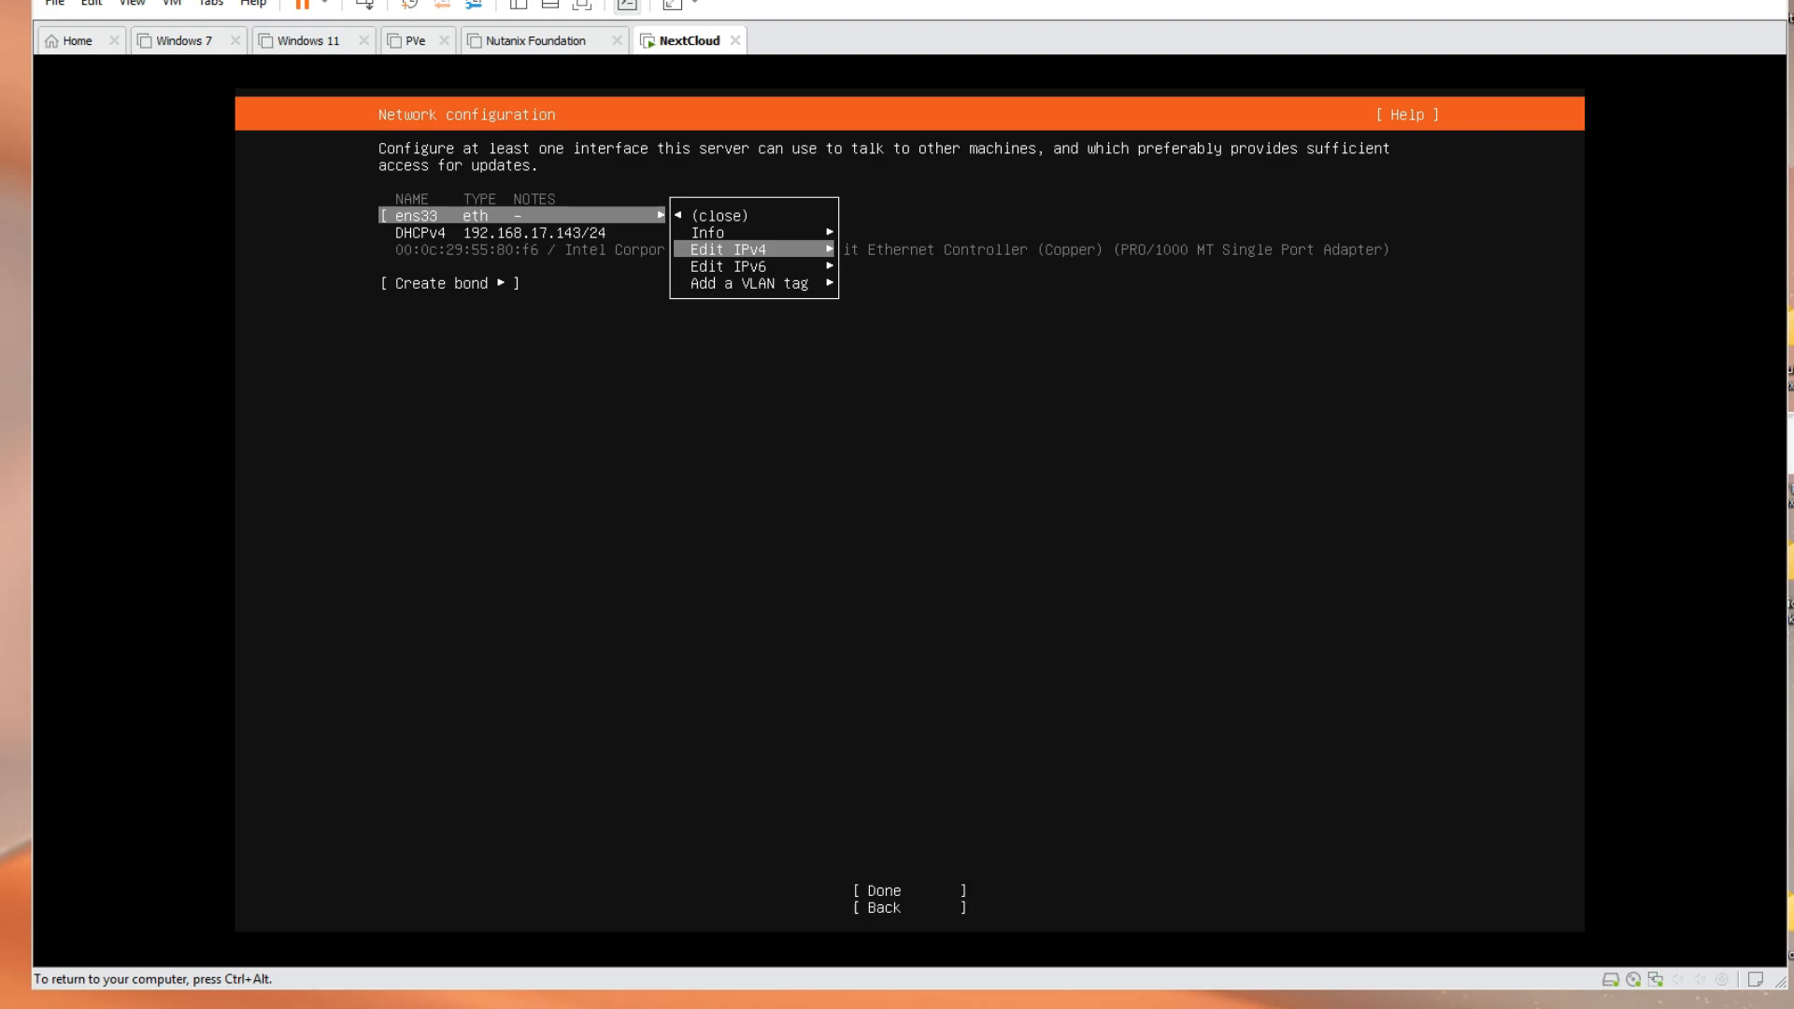
key("Return")
key("Return")
key("Down")
key("Return")
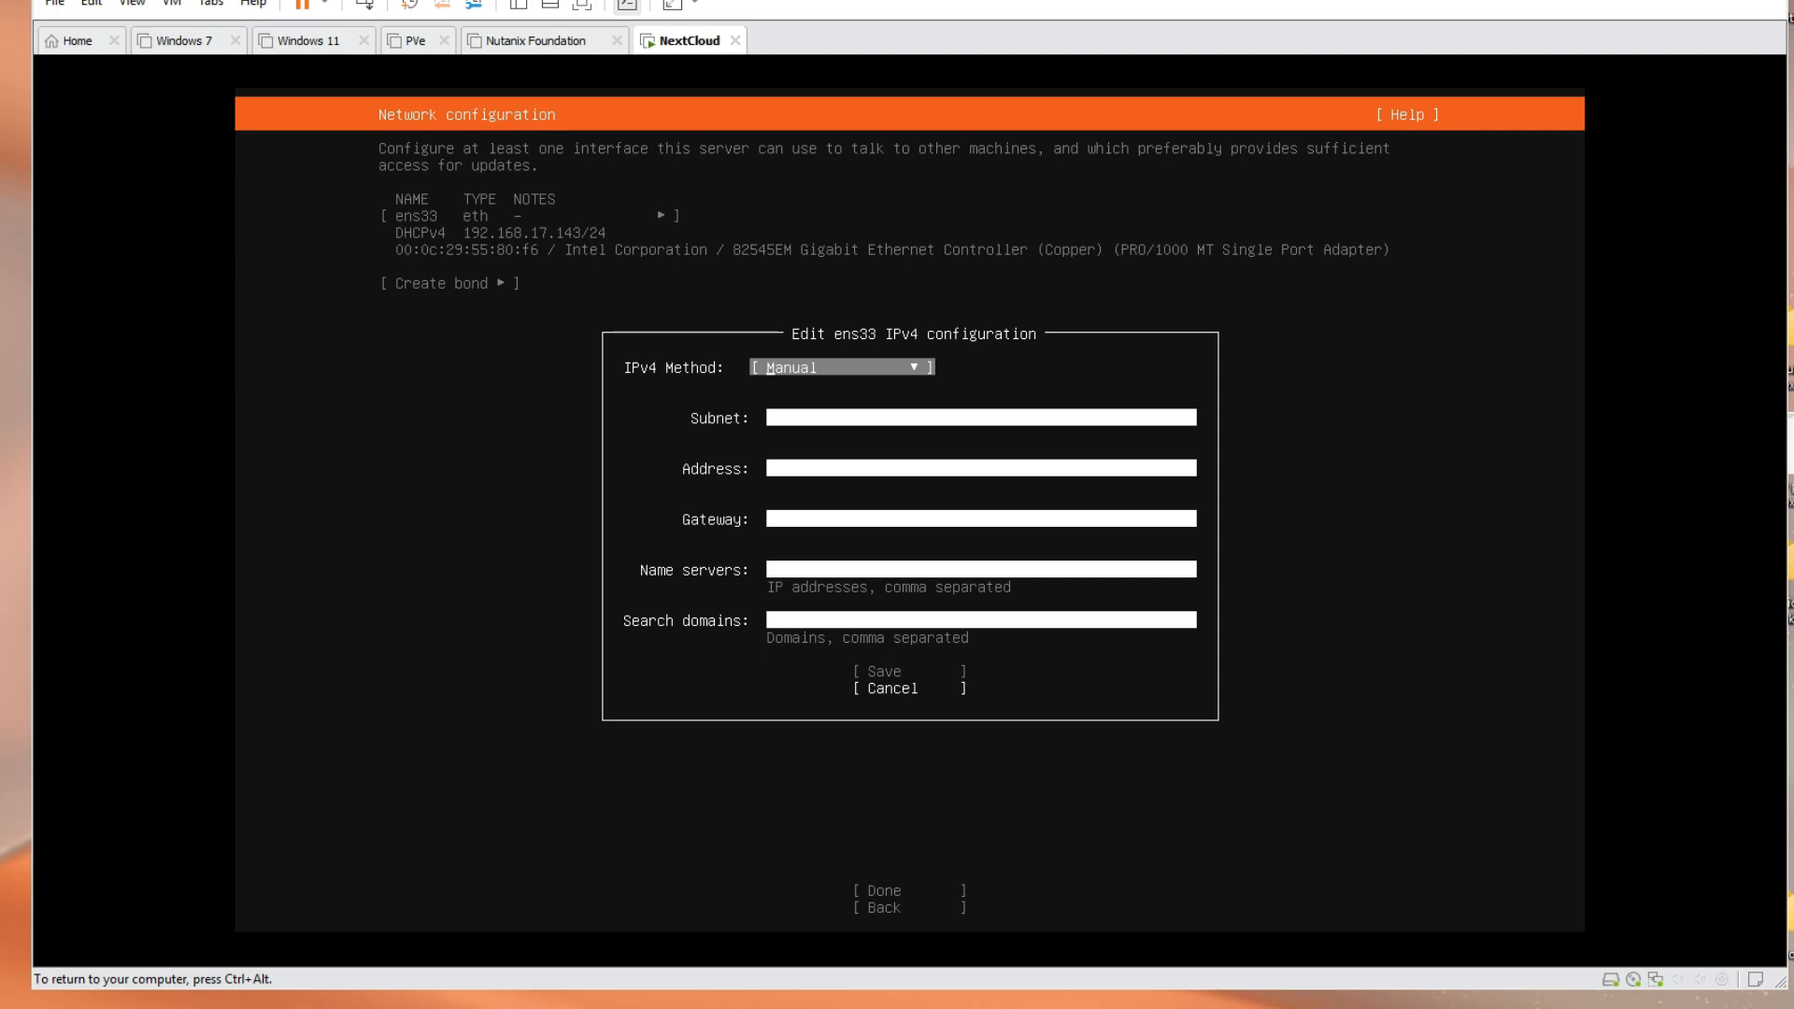
Enter subnet 192.168.17.0/24, address 192.168.17.110, gateway 192.168.17.2, search domain testlab.loca, and save
key("Tab")
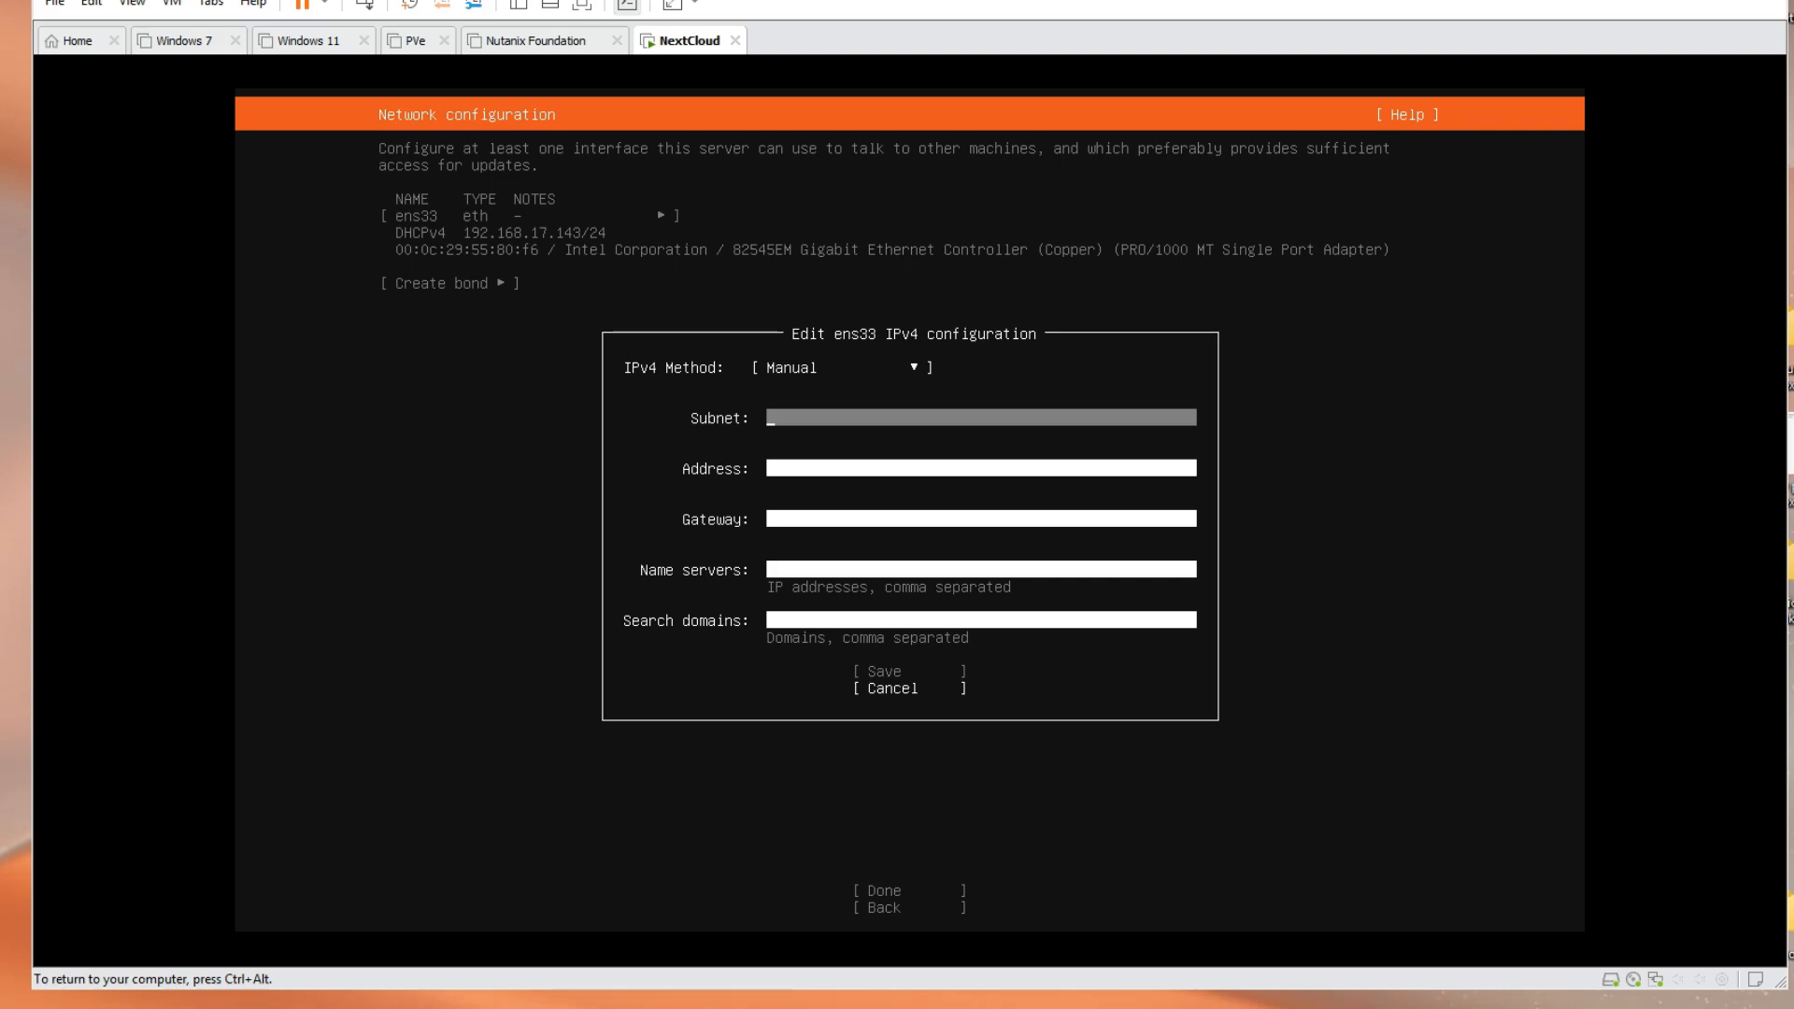
type("192.168.17.0/24")
key("Tab")
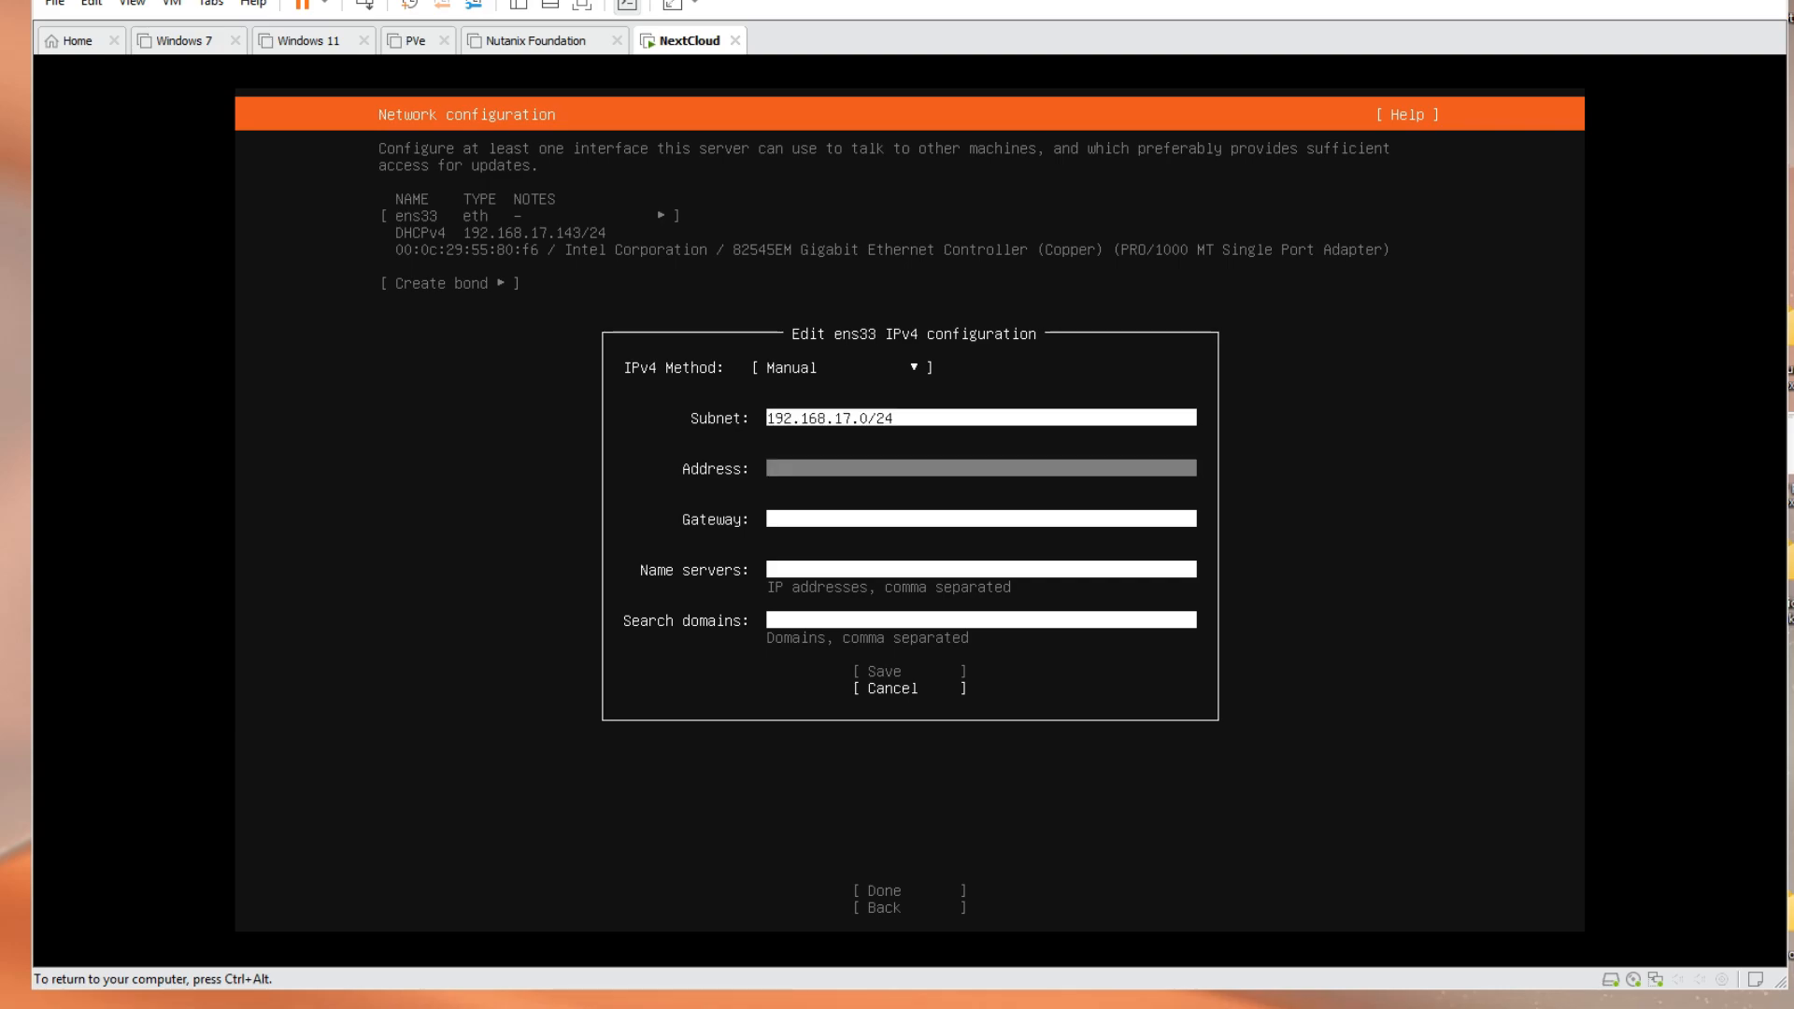
type("192.168.17.110")
key("Tab")
type("192")
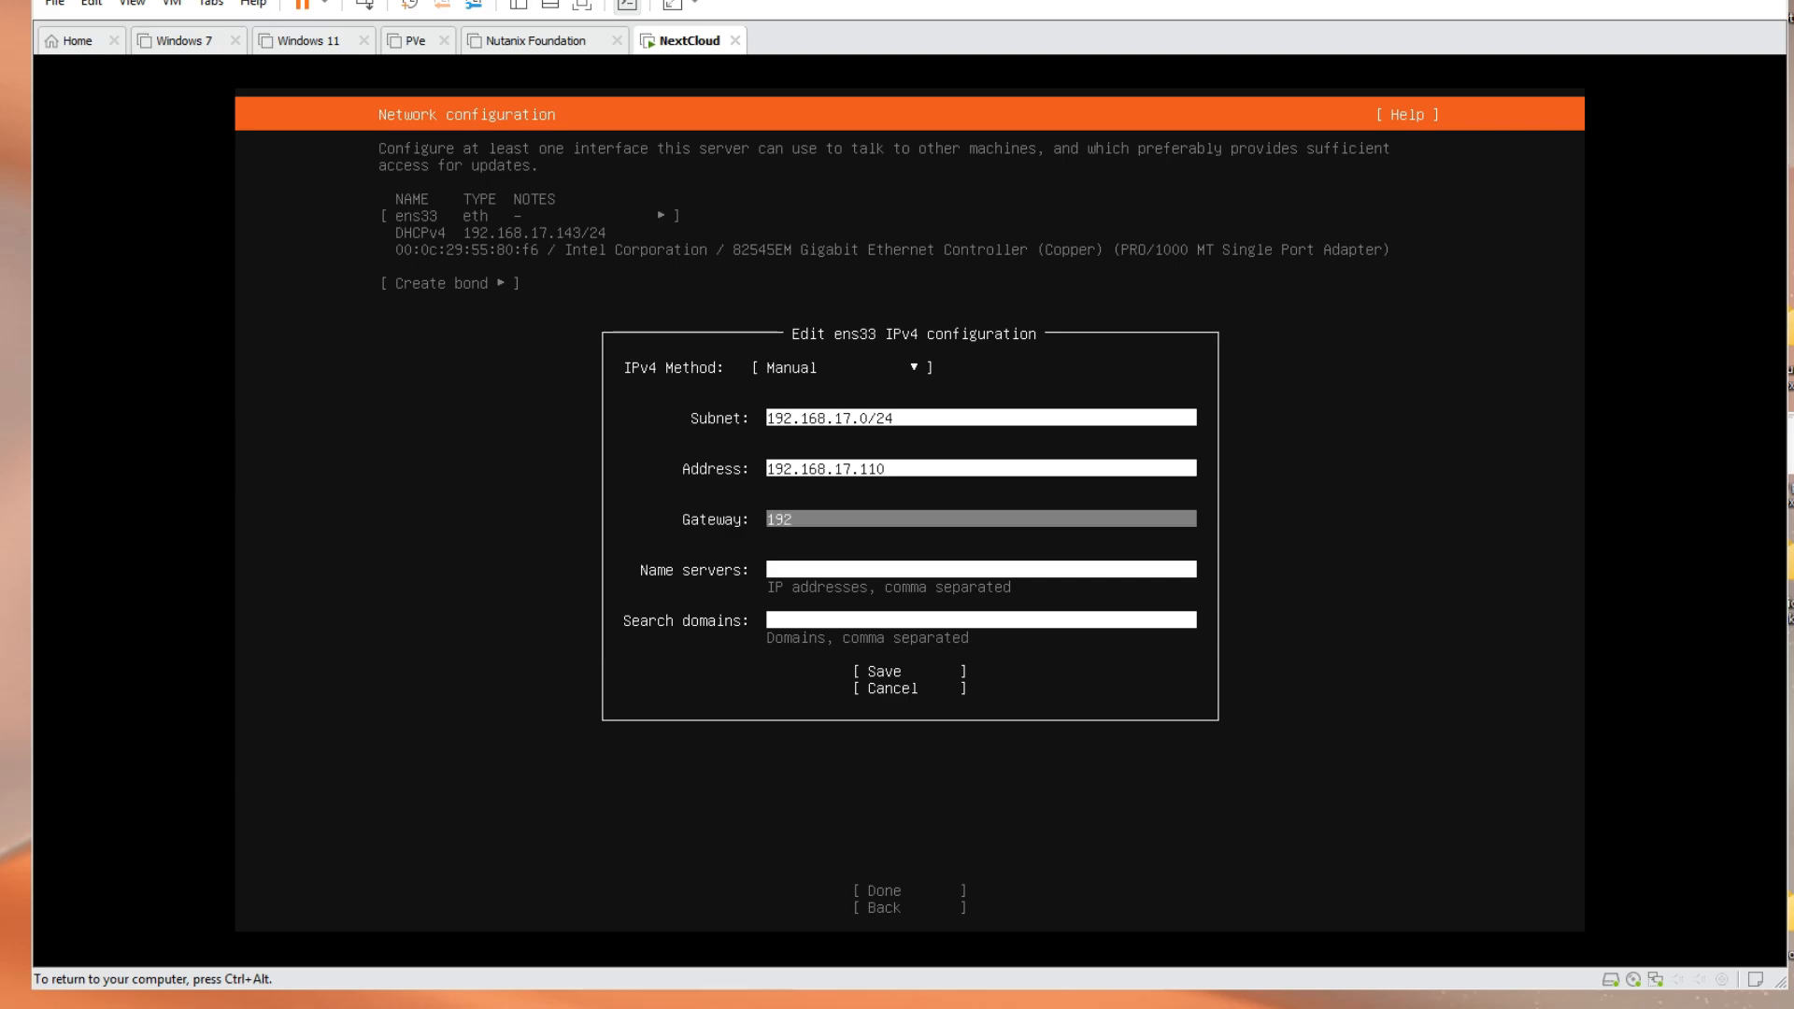
type(".168.17.2")
key("Tab")
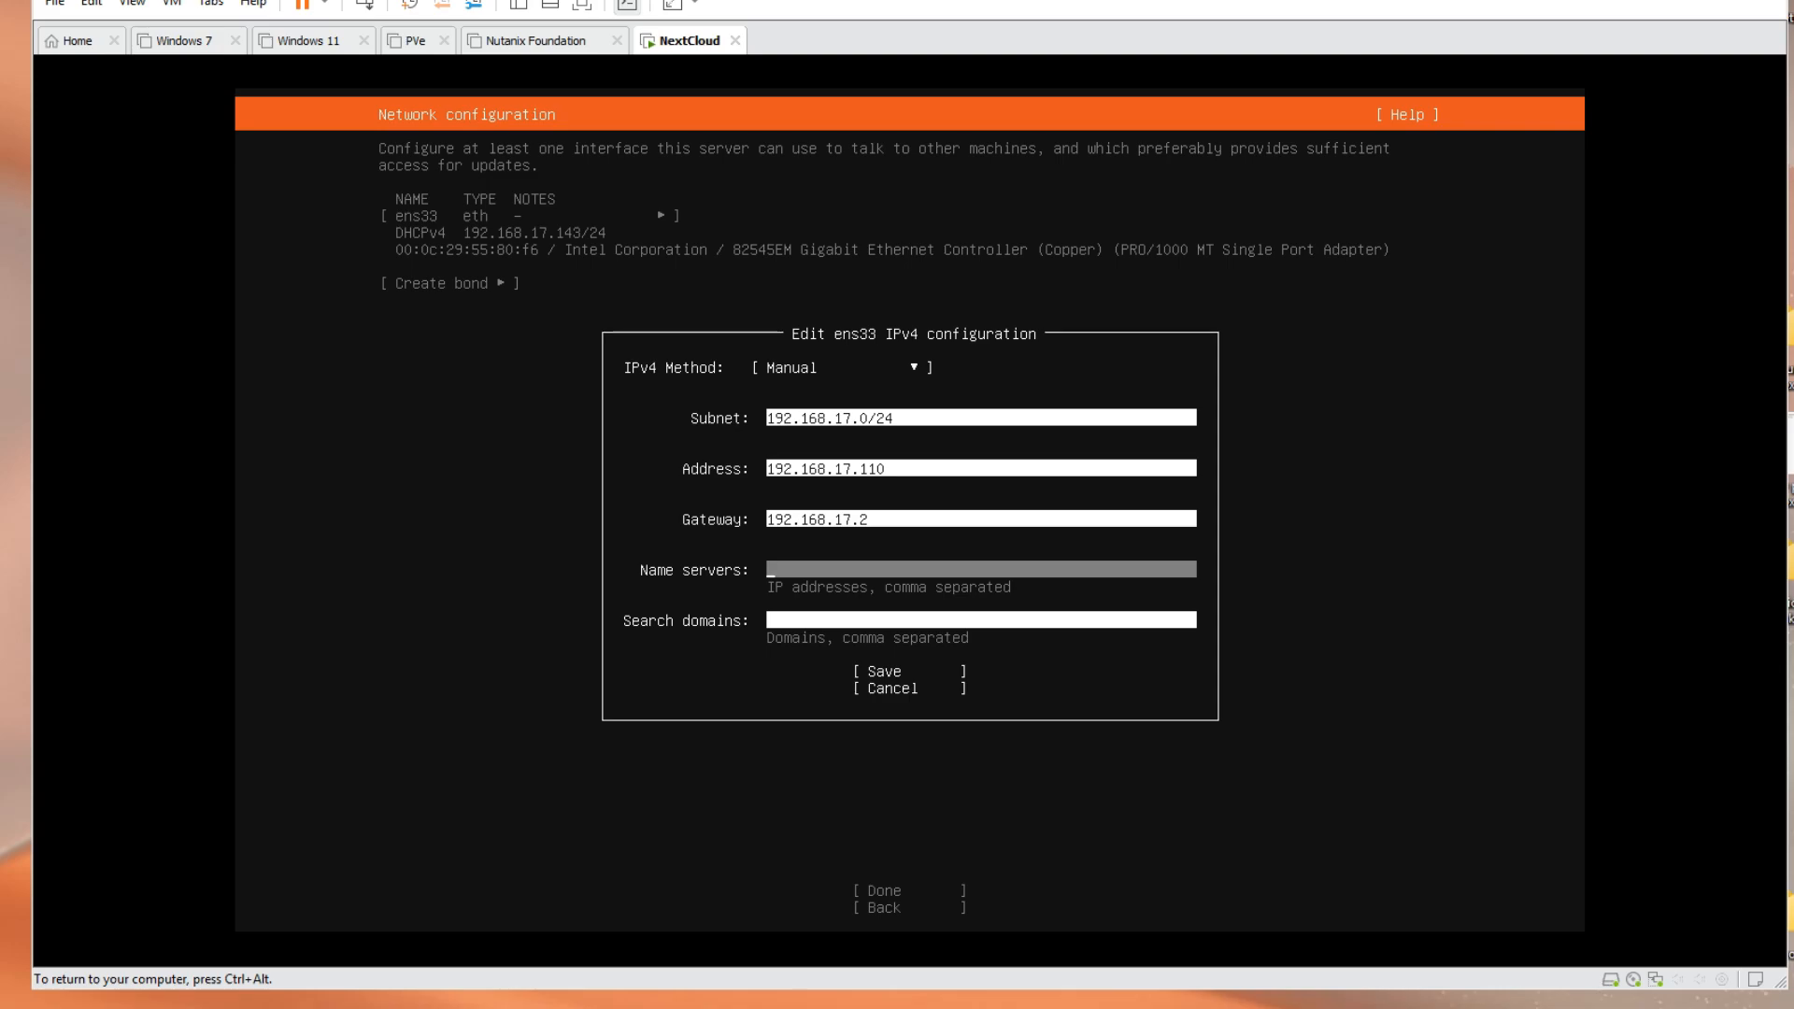
type("192.168.17.2")
key("Tab")
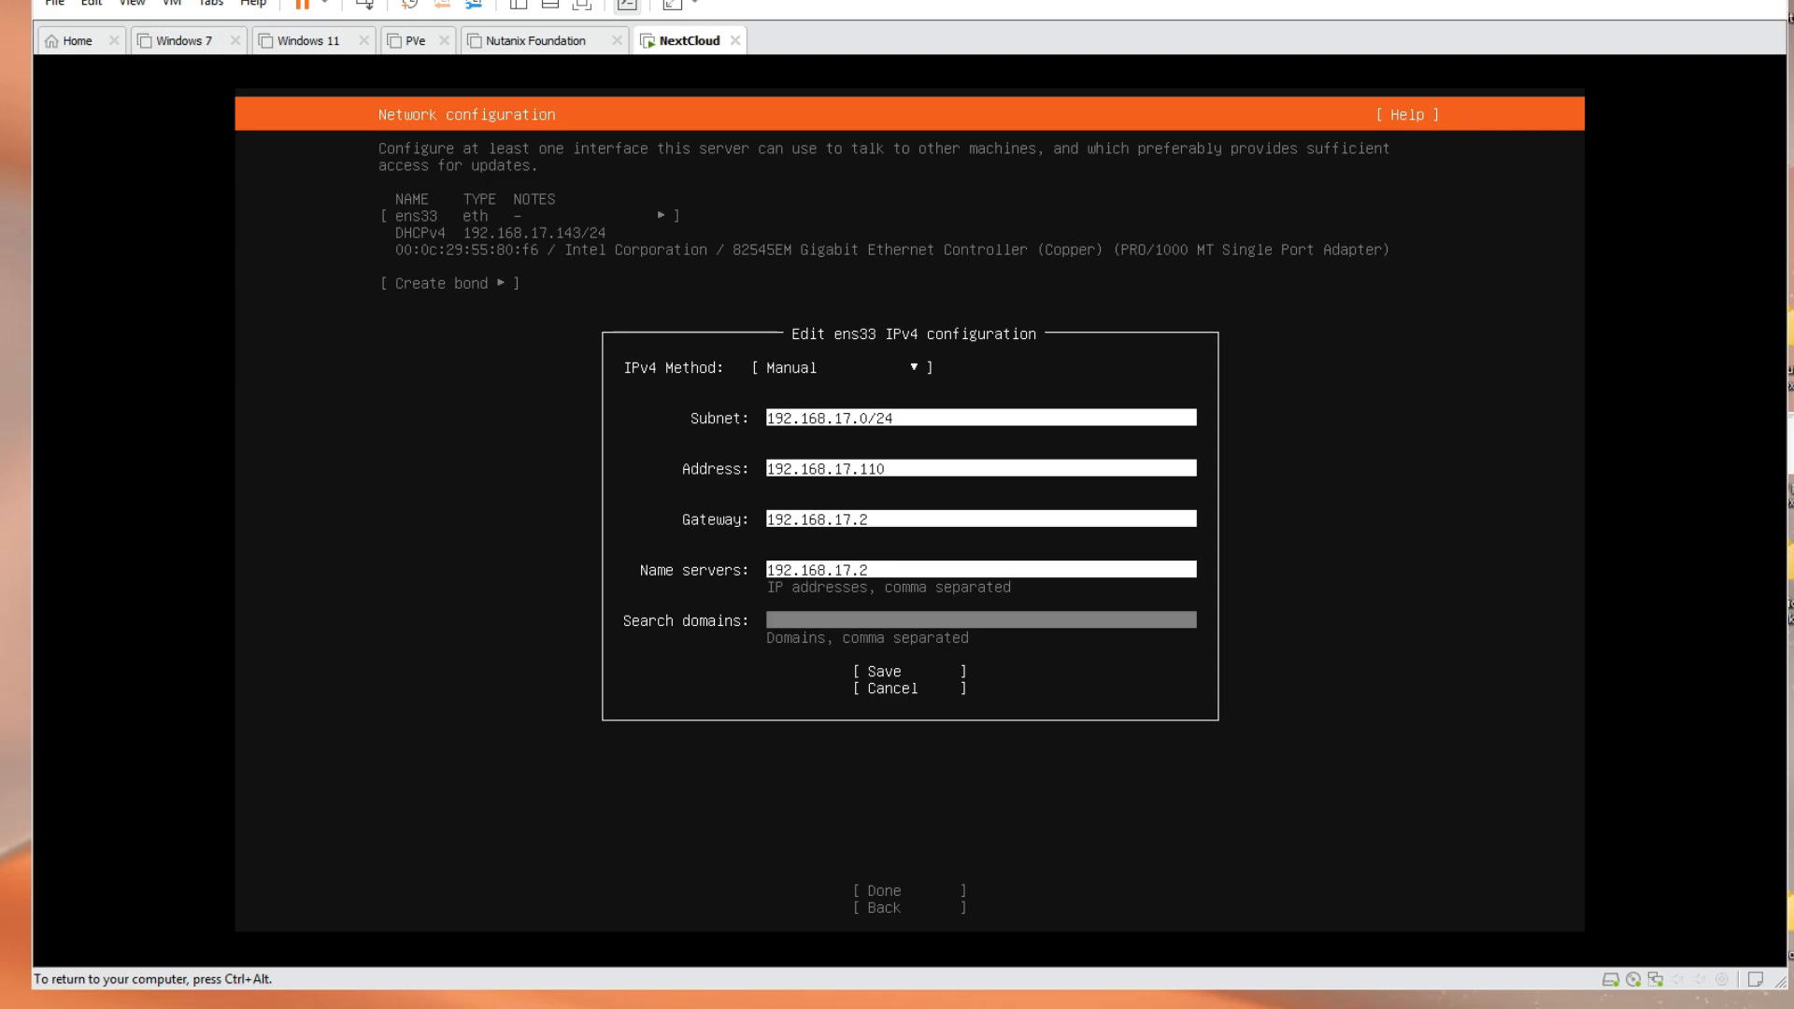
type("testlab.loca")
key("Tab")
key("Return")
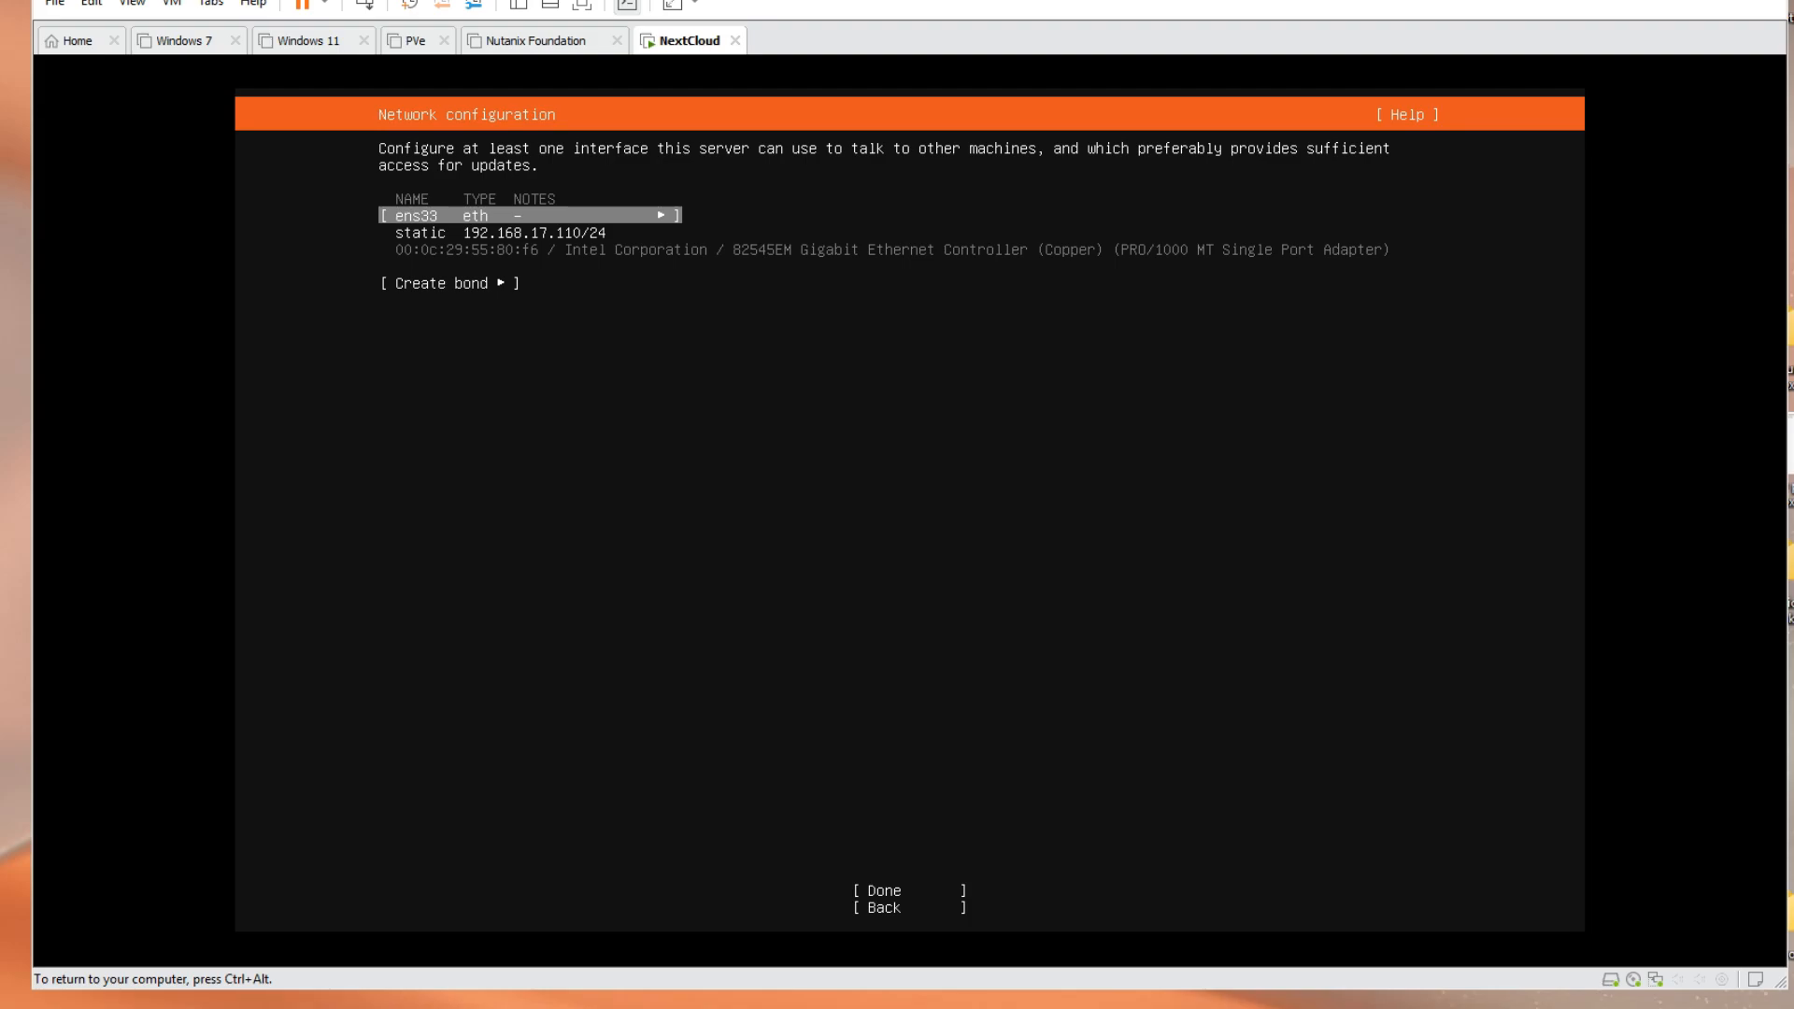
Accept the network settings, leave the proxy blank and keep the default Ubuntu archive mirror
key("Tab")
key("Tab")
key("Return")
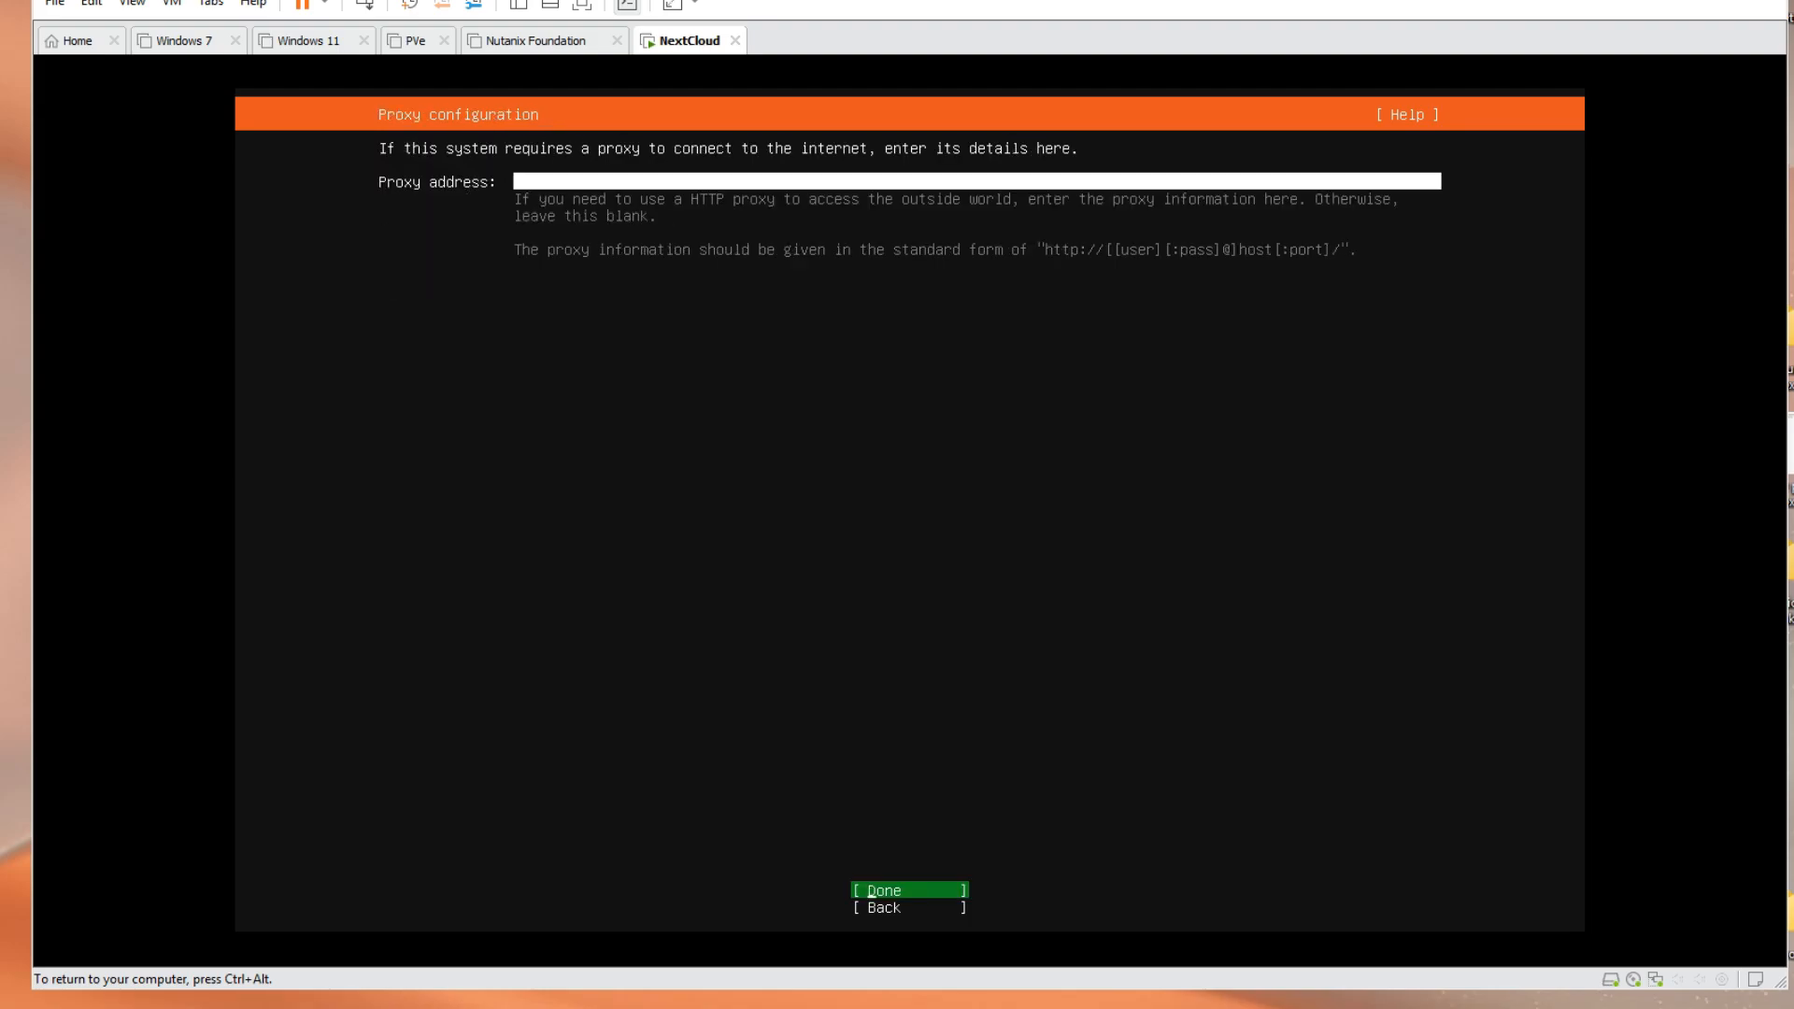
key("Return")
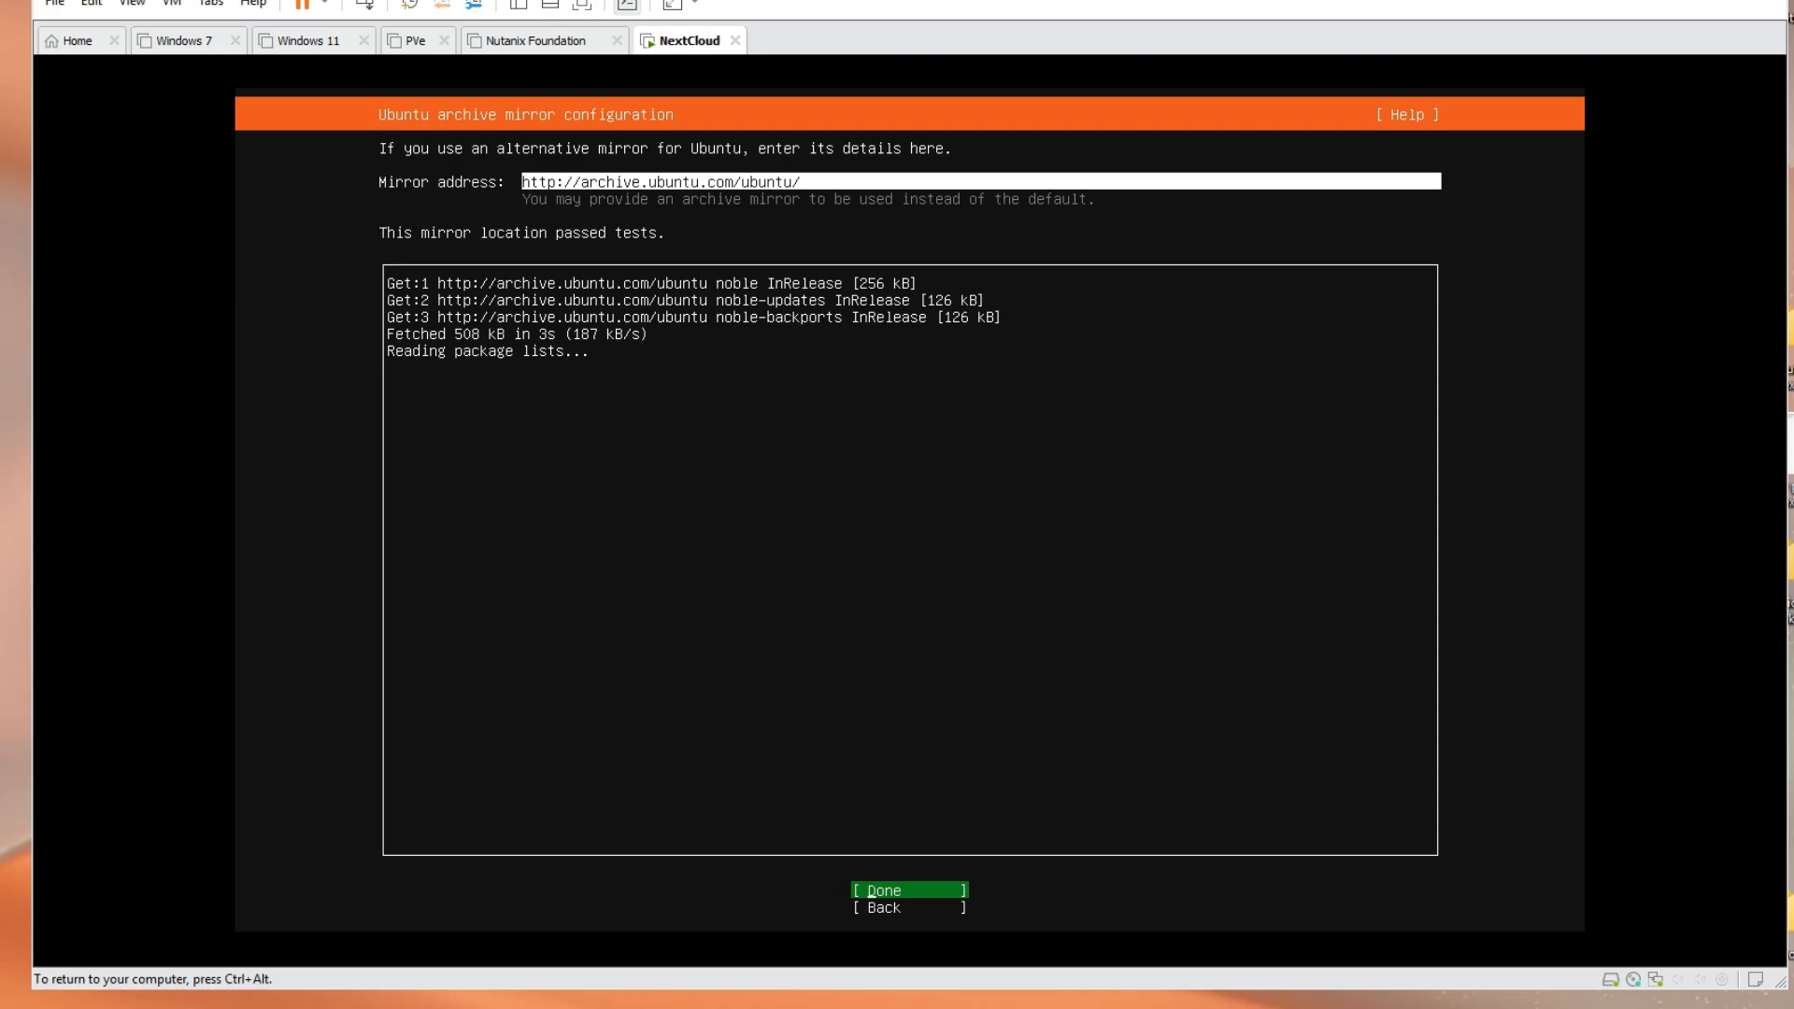
key("Return")
Accept the guided whole-disk storage layout and its summary, selecting Continue to erase the disk
key("Down")
key("Down")
key("Down")
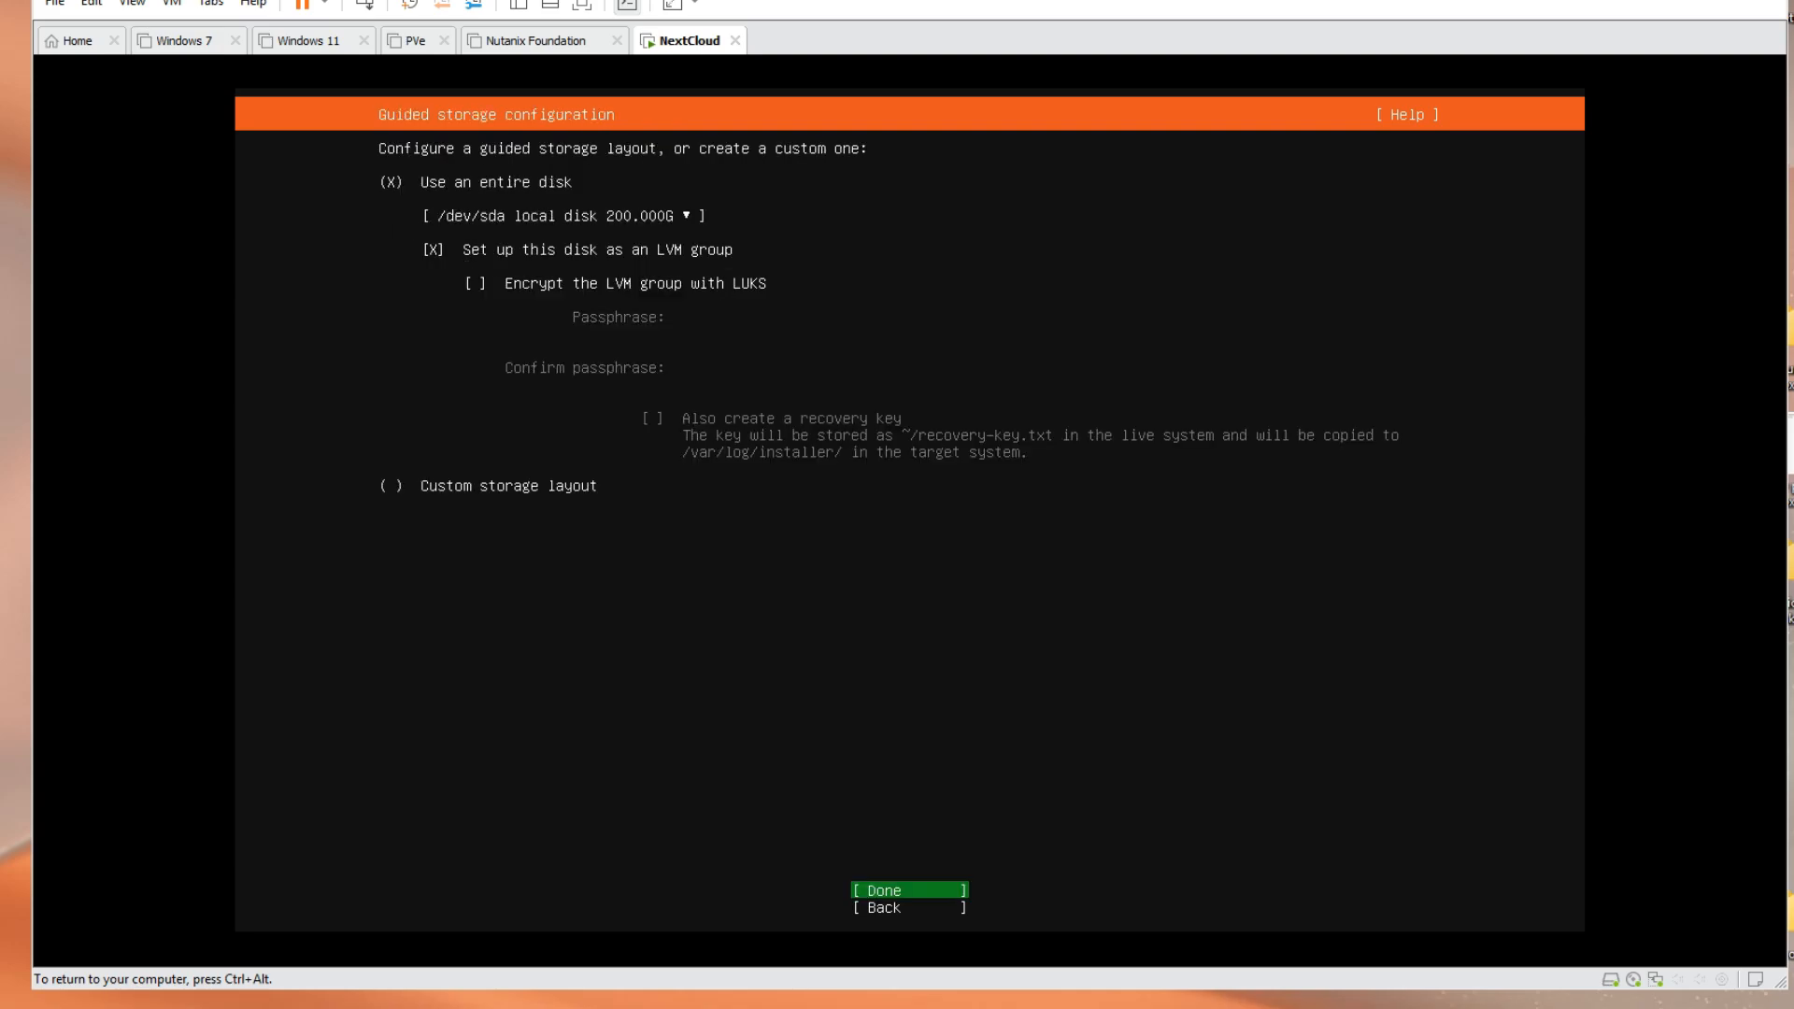
key("Return")
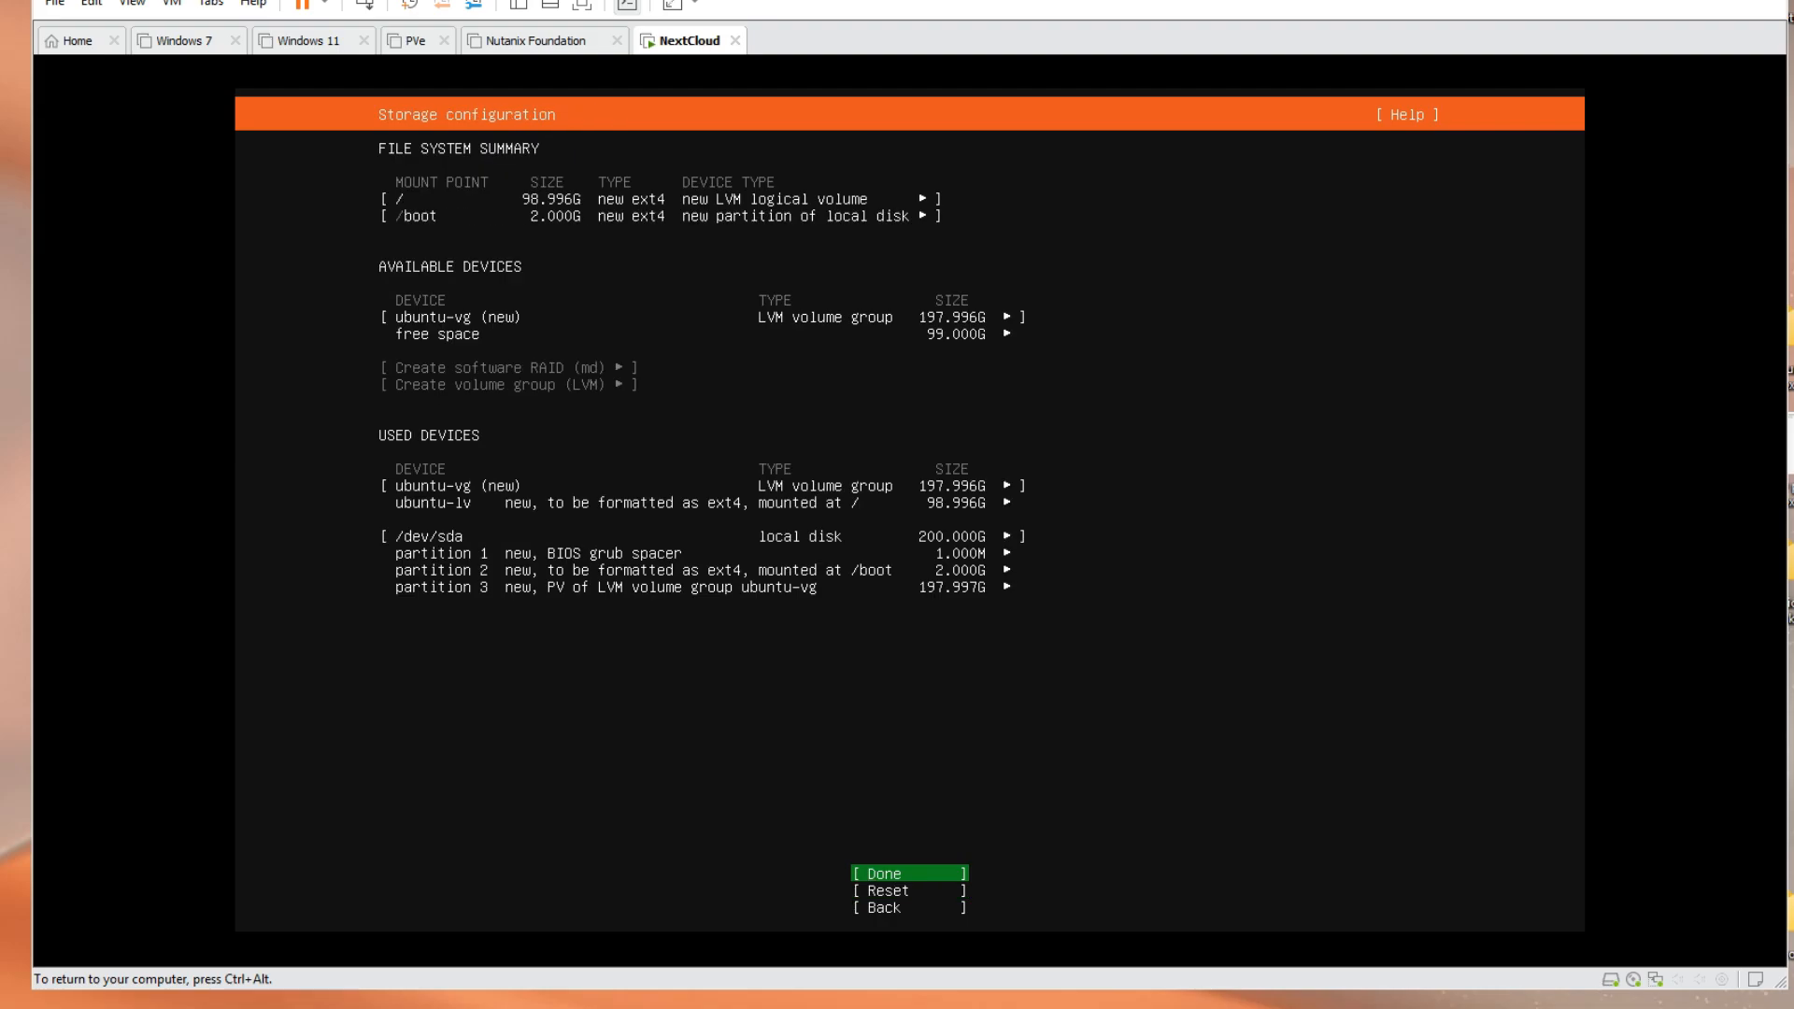
key("Down")
key("Down")
key("Up")
key("Up")
key("Return")
key("Down")
Confirm the disk wipe and enter 'Operador' as Your name
key("Return")
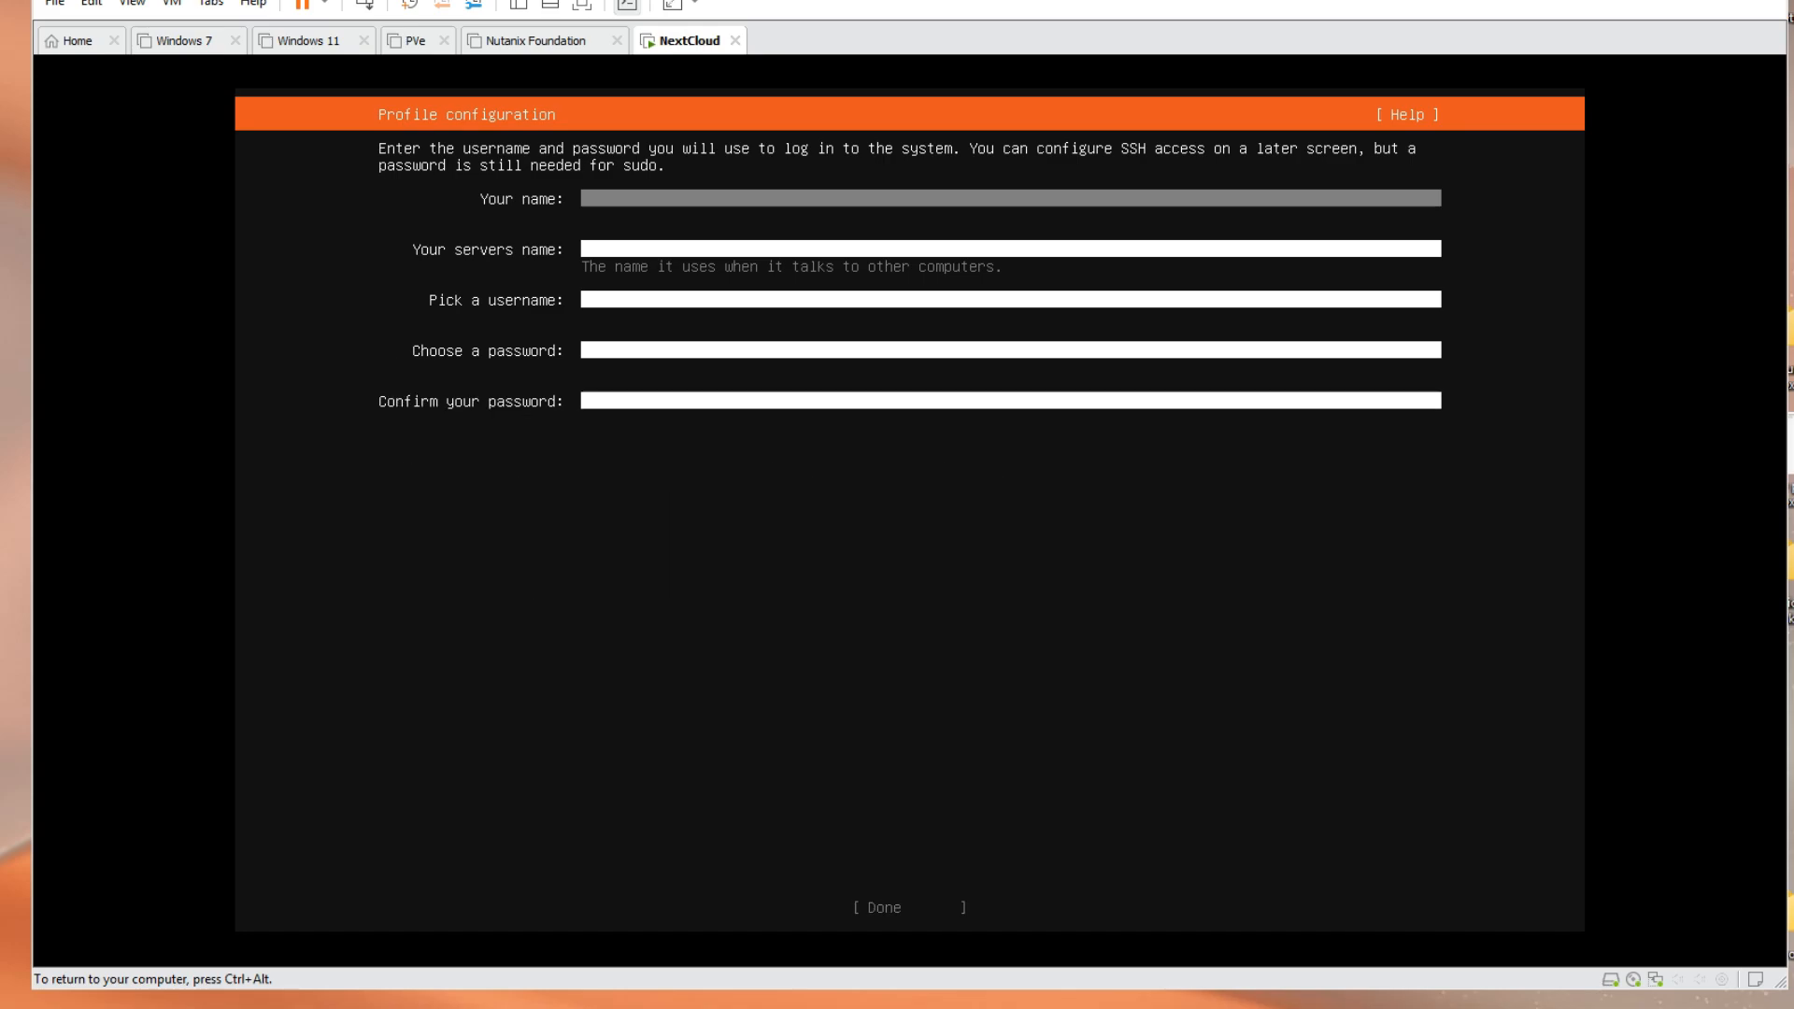
type("Operador")
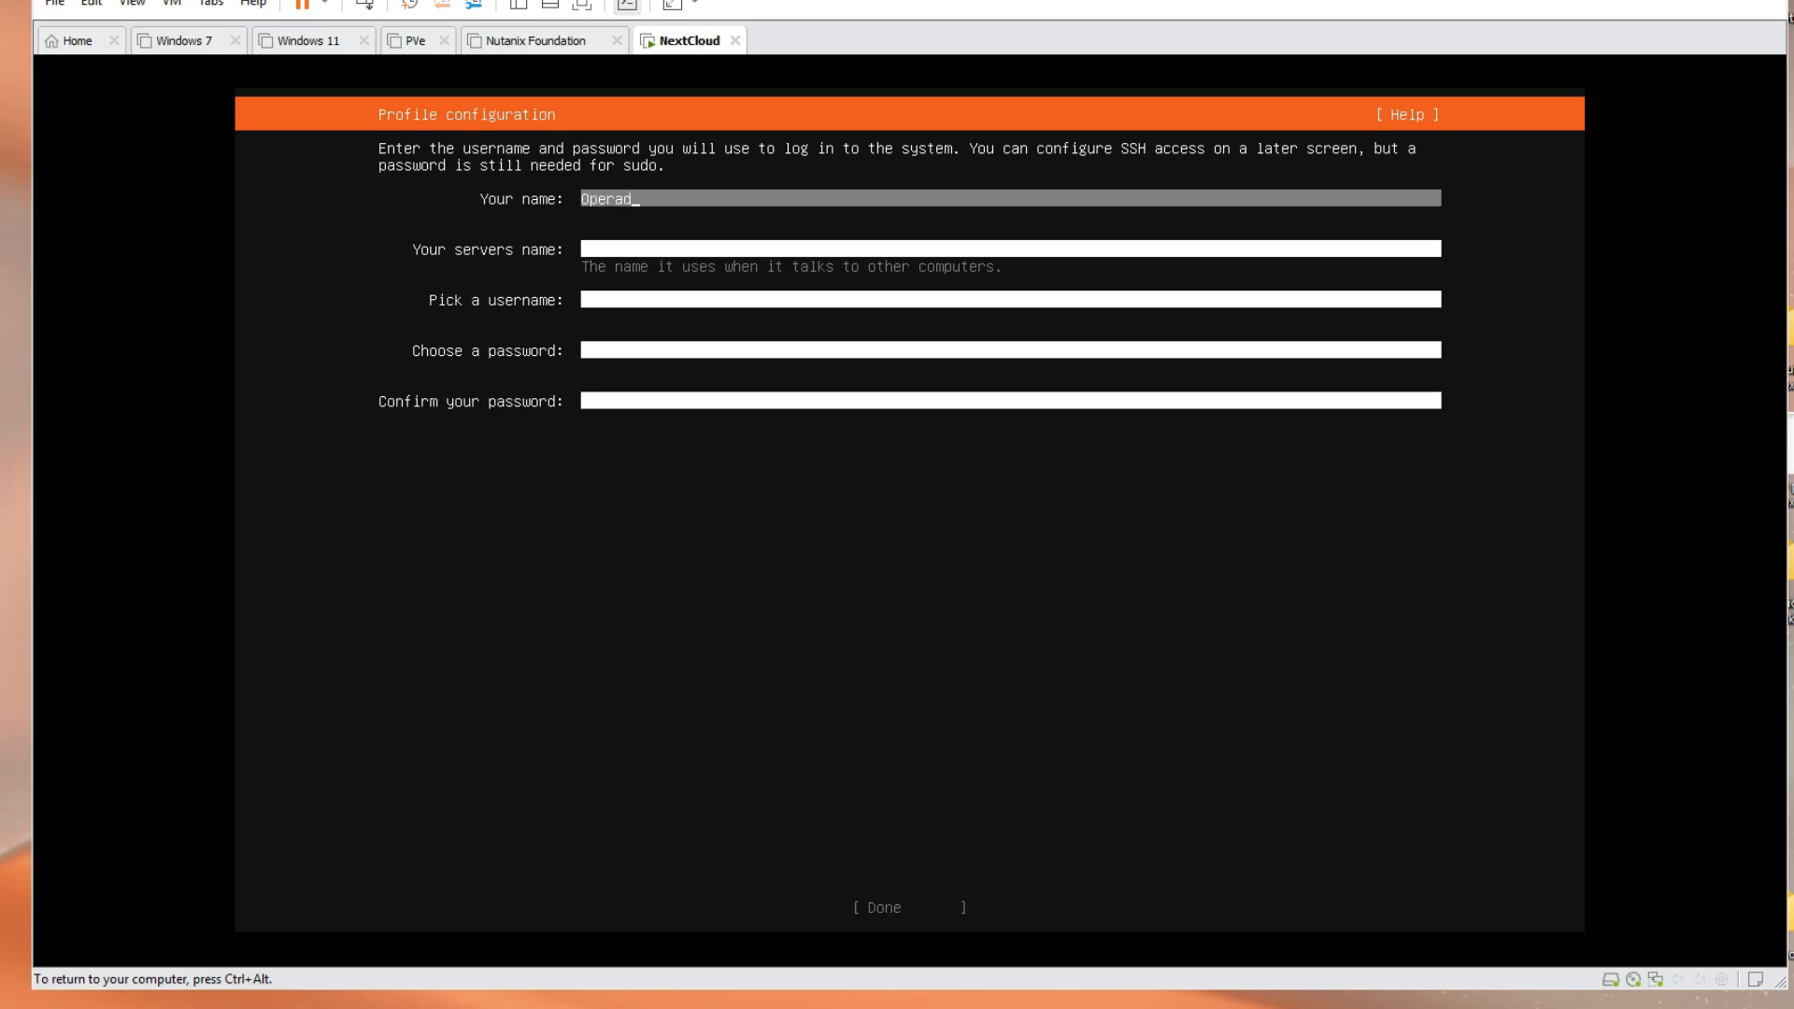
key("Tab")
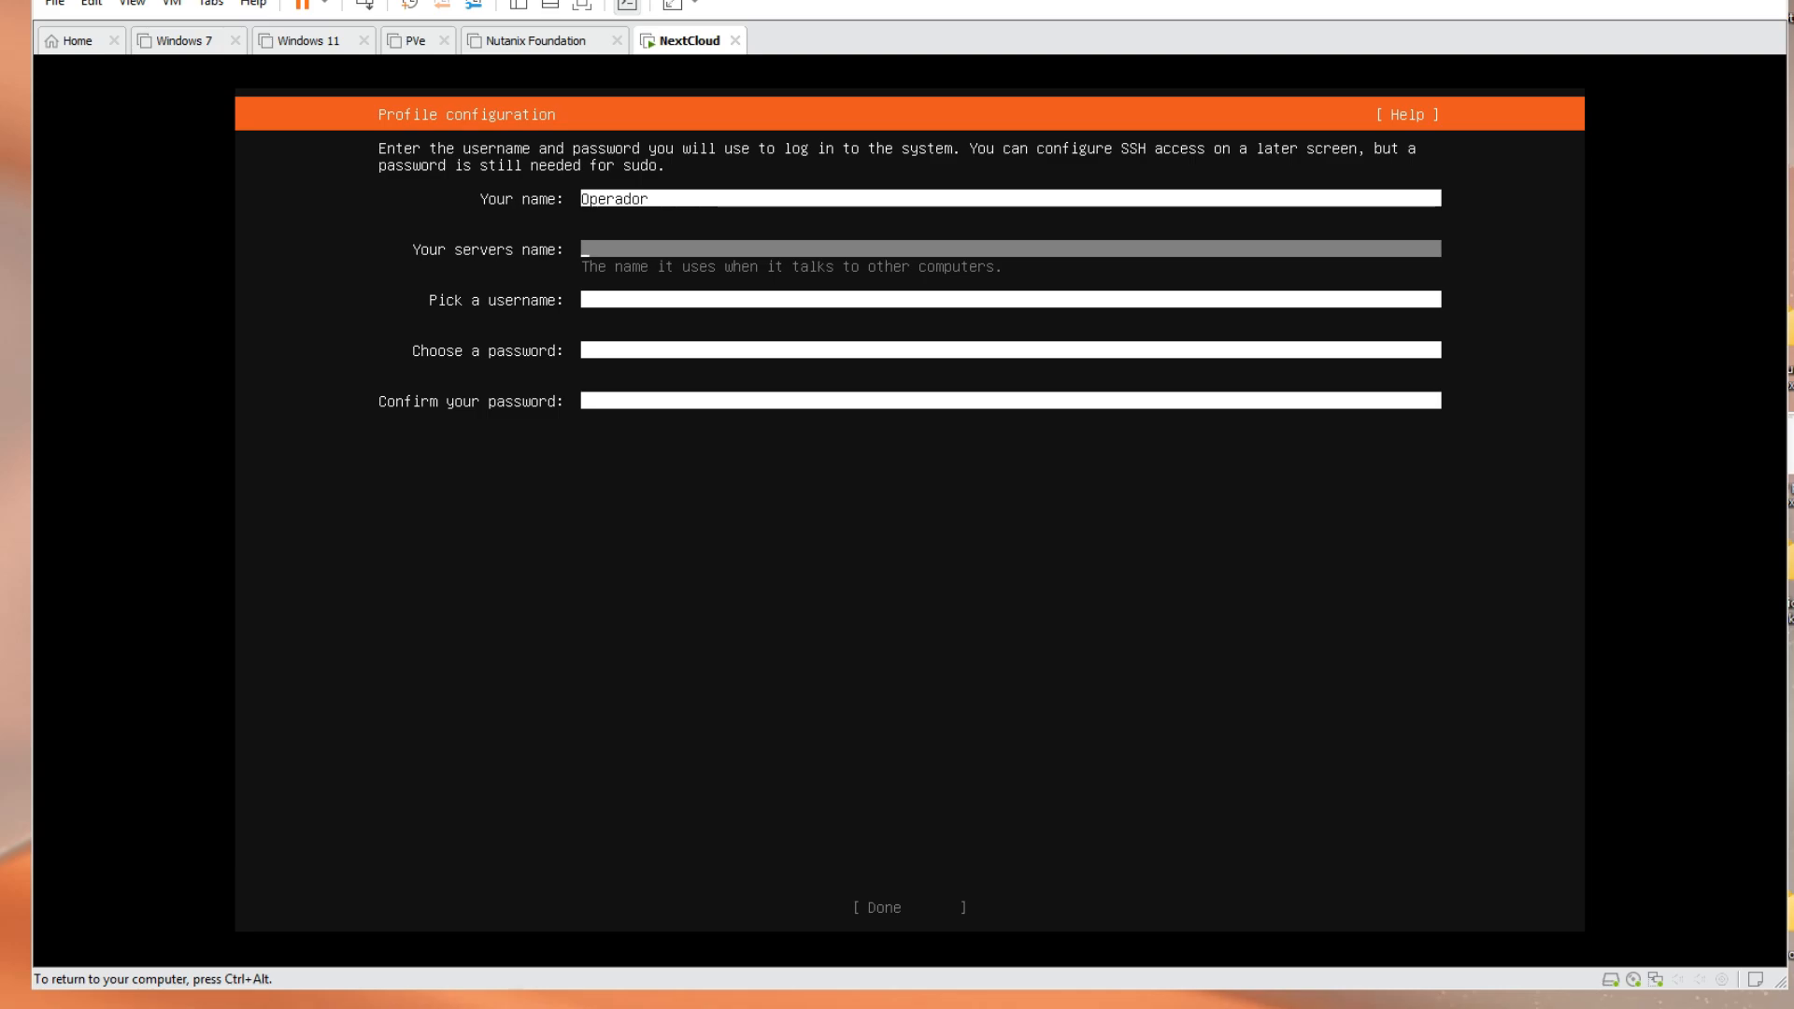
Set the server name to nxtcld and the username to operador
type("nxtcld")
key("Tab")
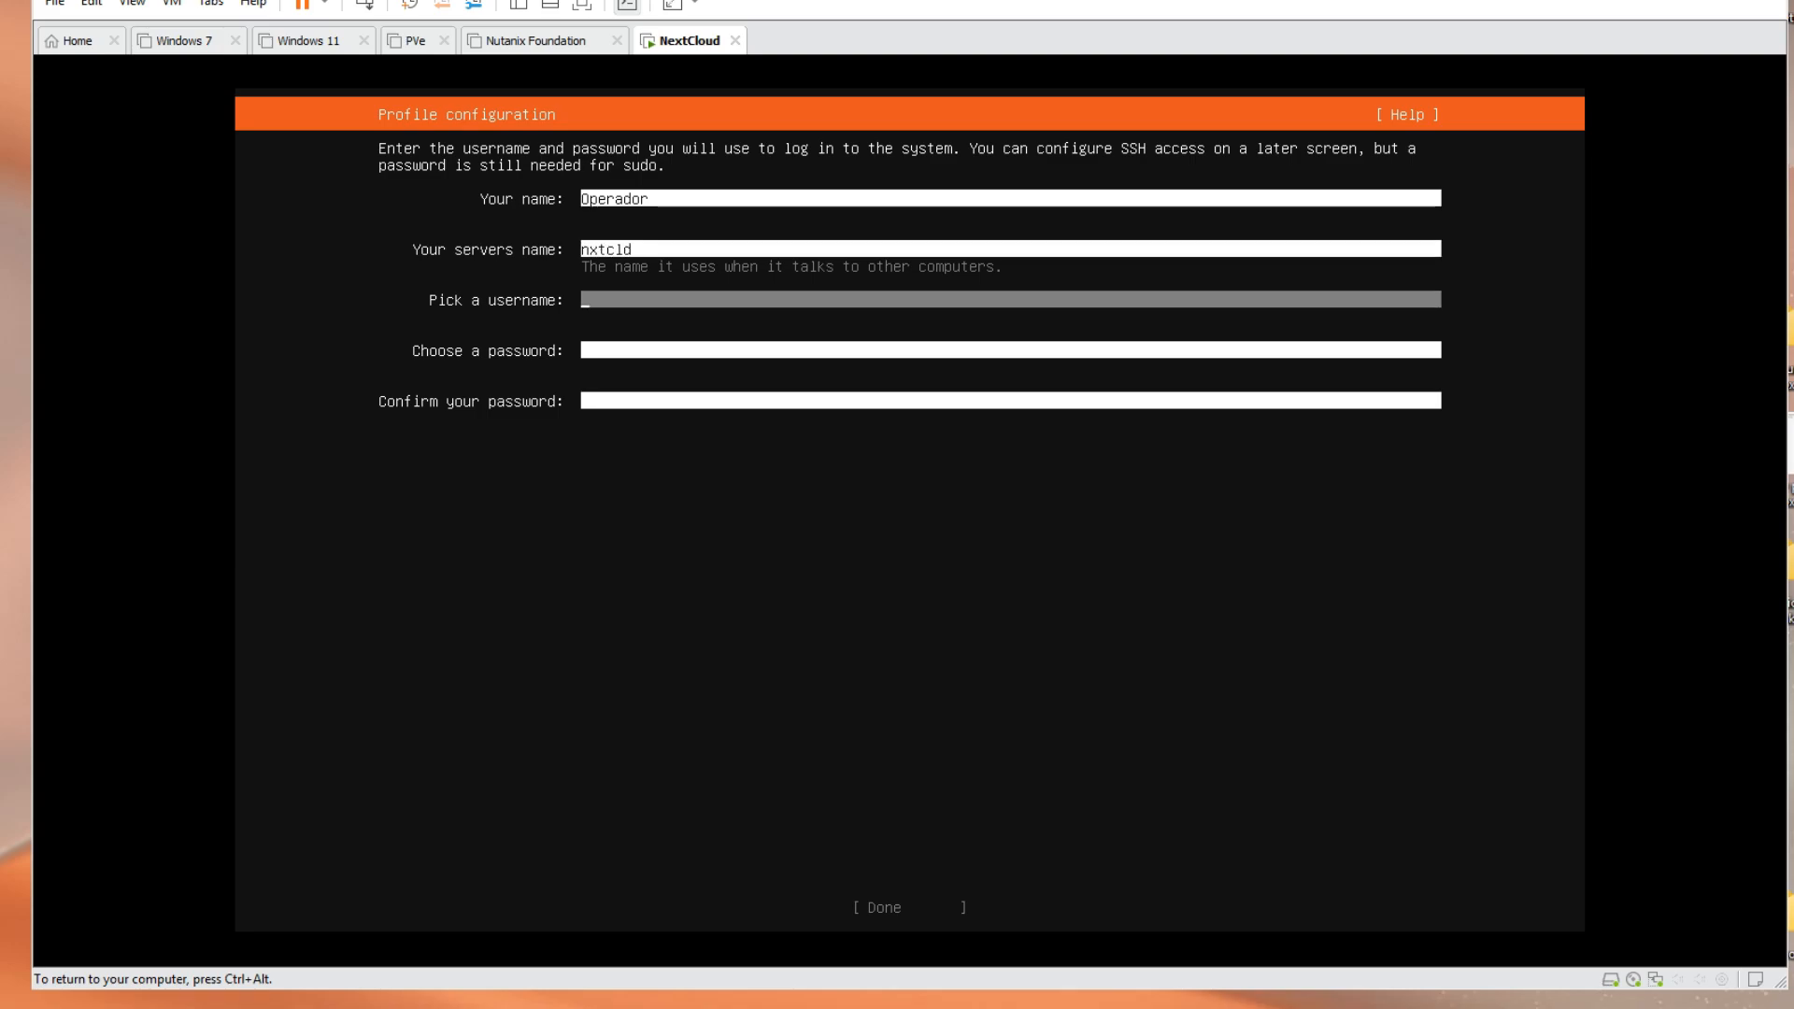
type("opera")
type("opera")
type("dor")
key("Tab")
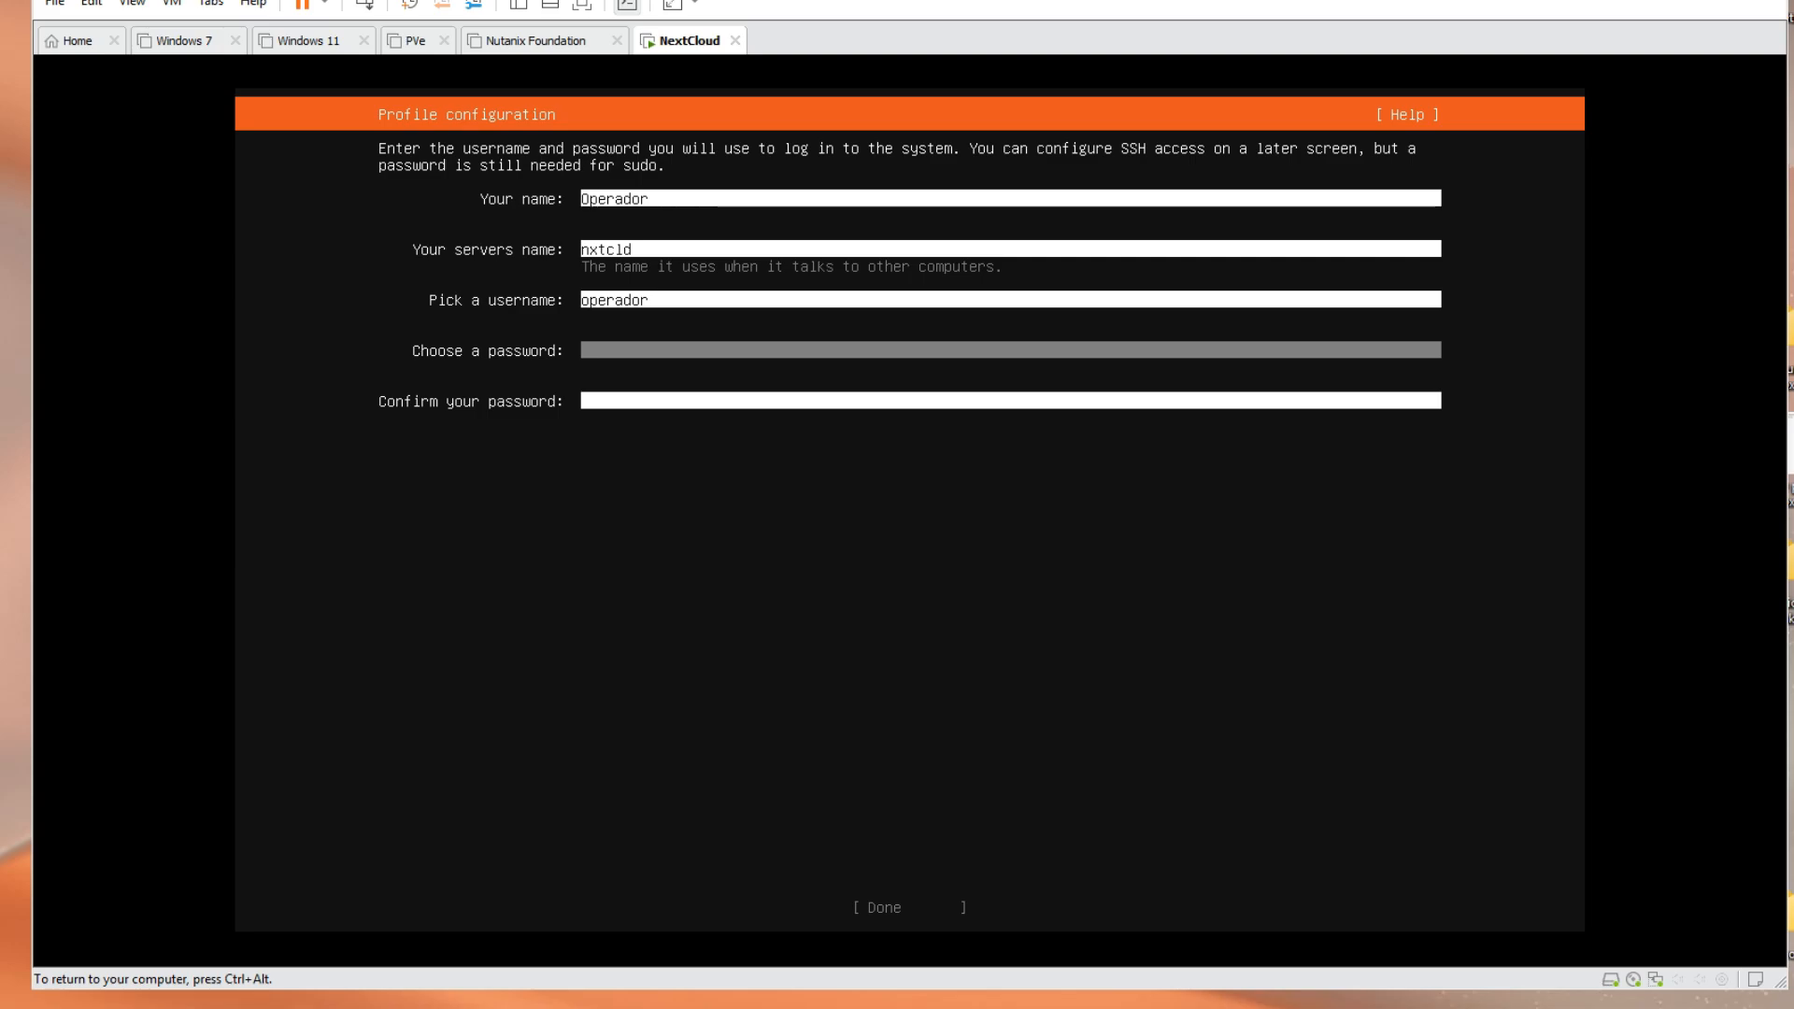
Enter and confirm the login password, then submit the profile
type("**********")
key("Tab")
type("**********")
key("Tab")
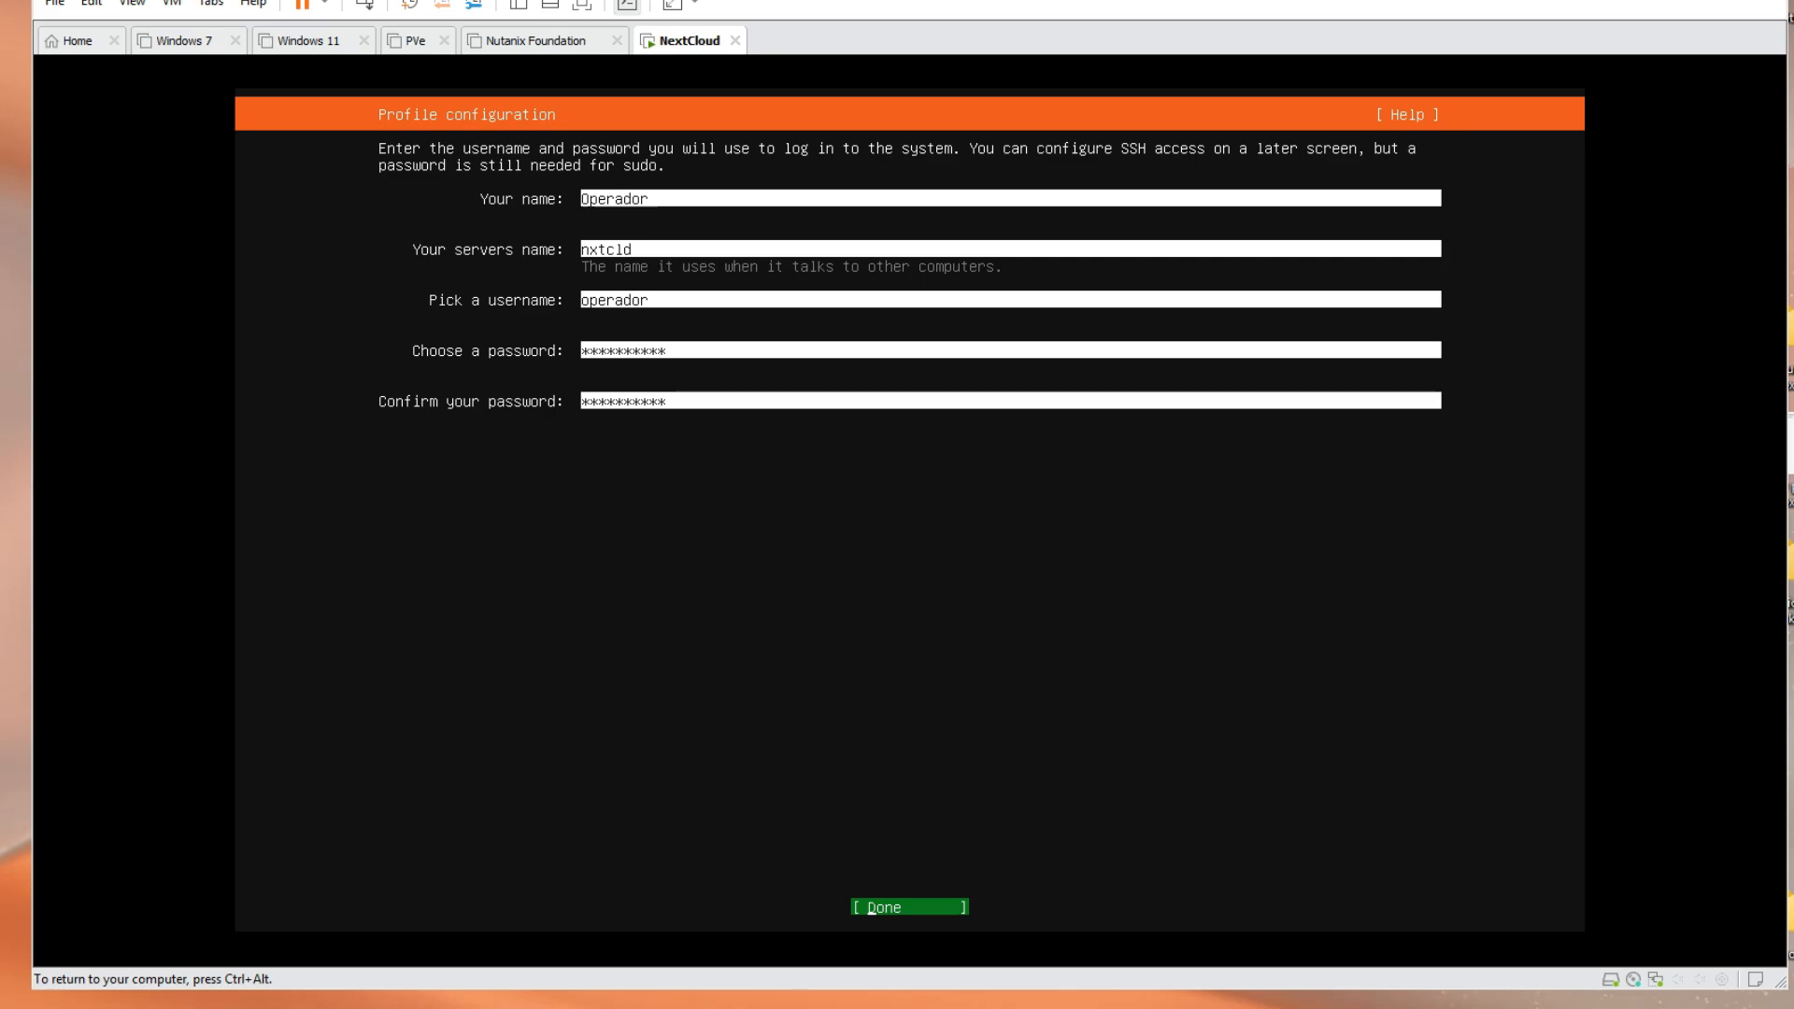
key("Return")
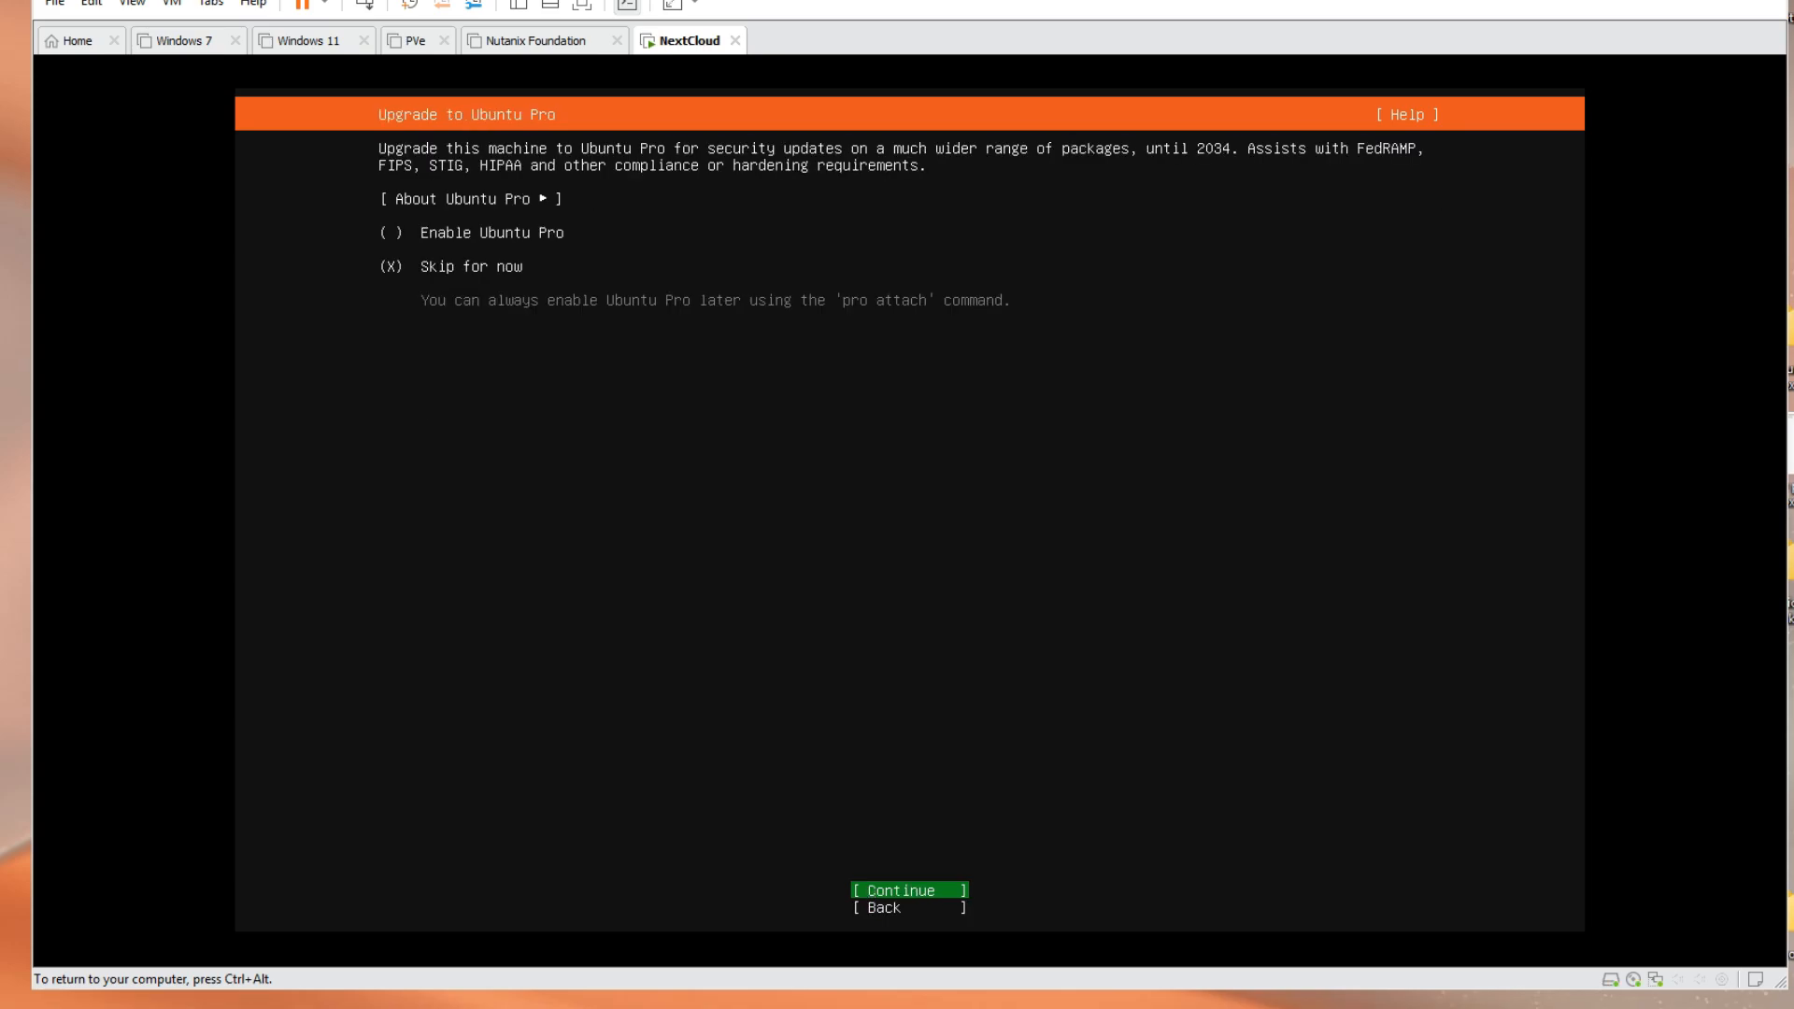
Skip Ubuntu Pro and enable Install OpenSSH server
key("Return")
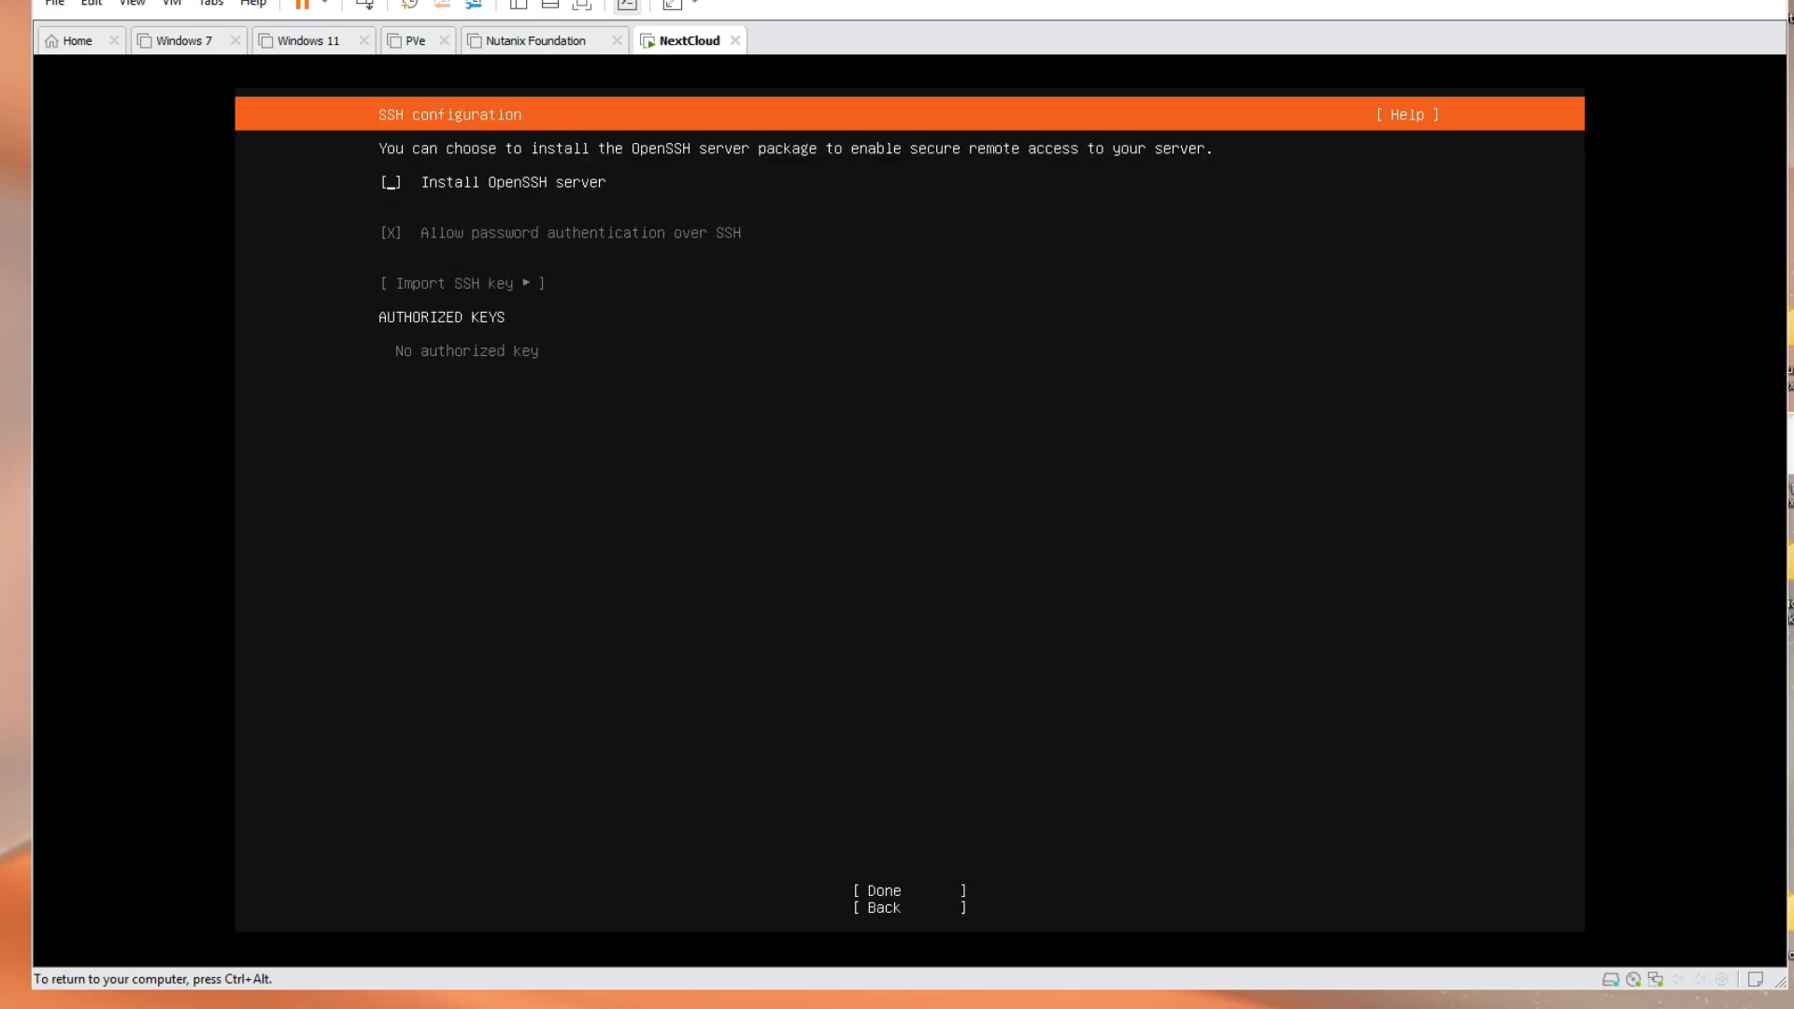
key("space")
key("Tab")
key("Tab")
key("Tab")
key("shift+Tab")
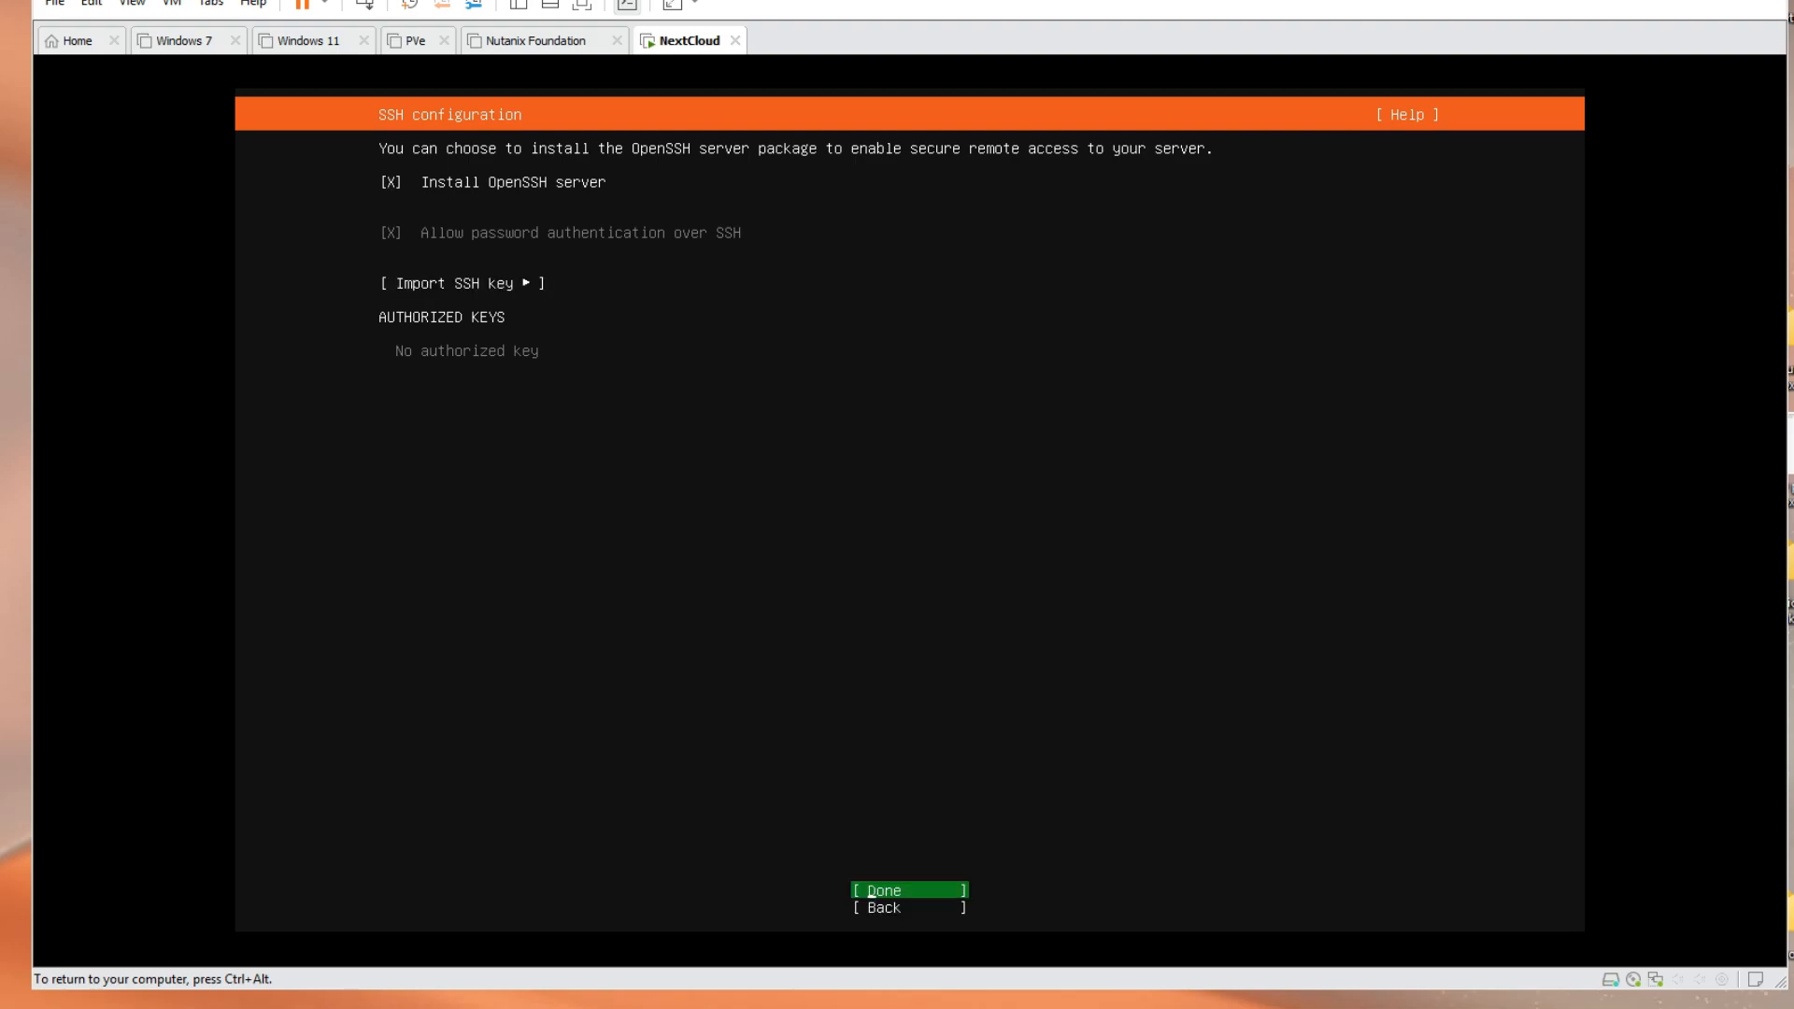
key("Return")
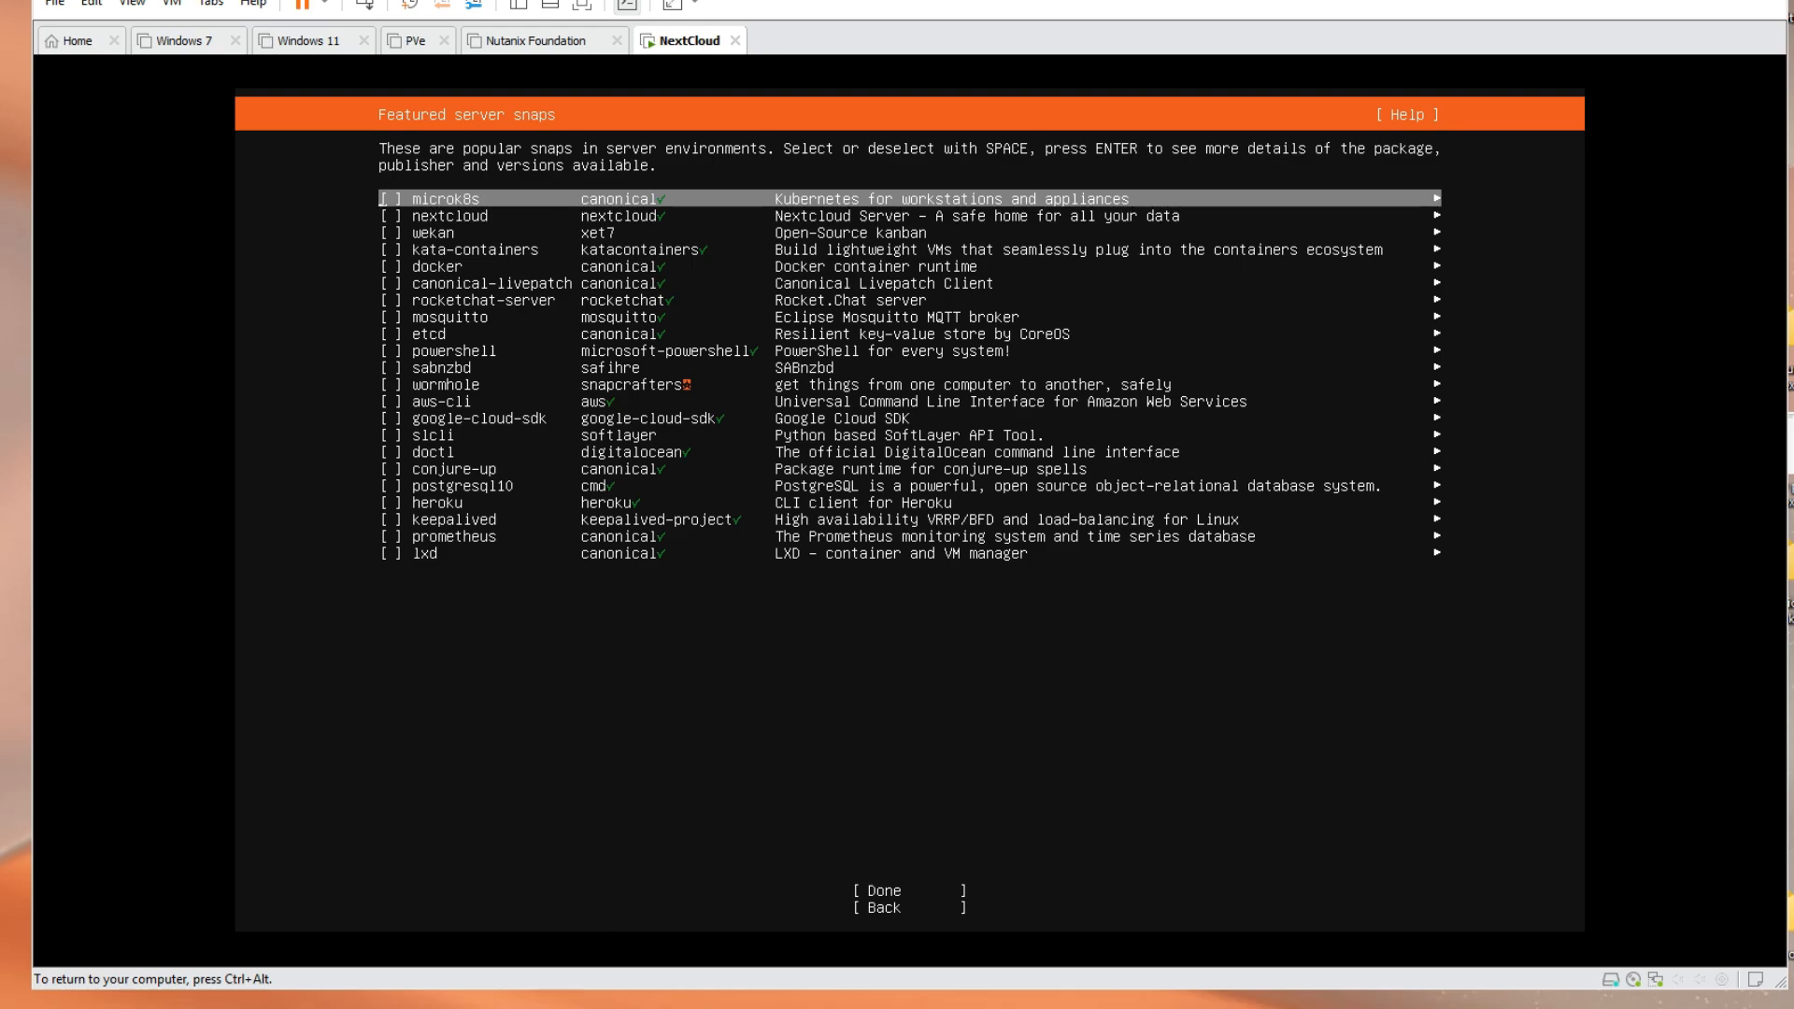
Select the nextcloud snap and start the system installation
key("Down")
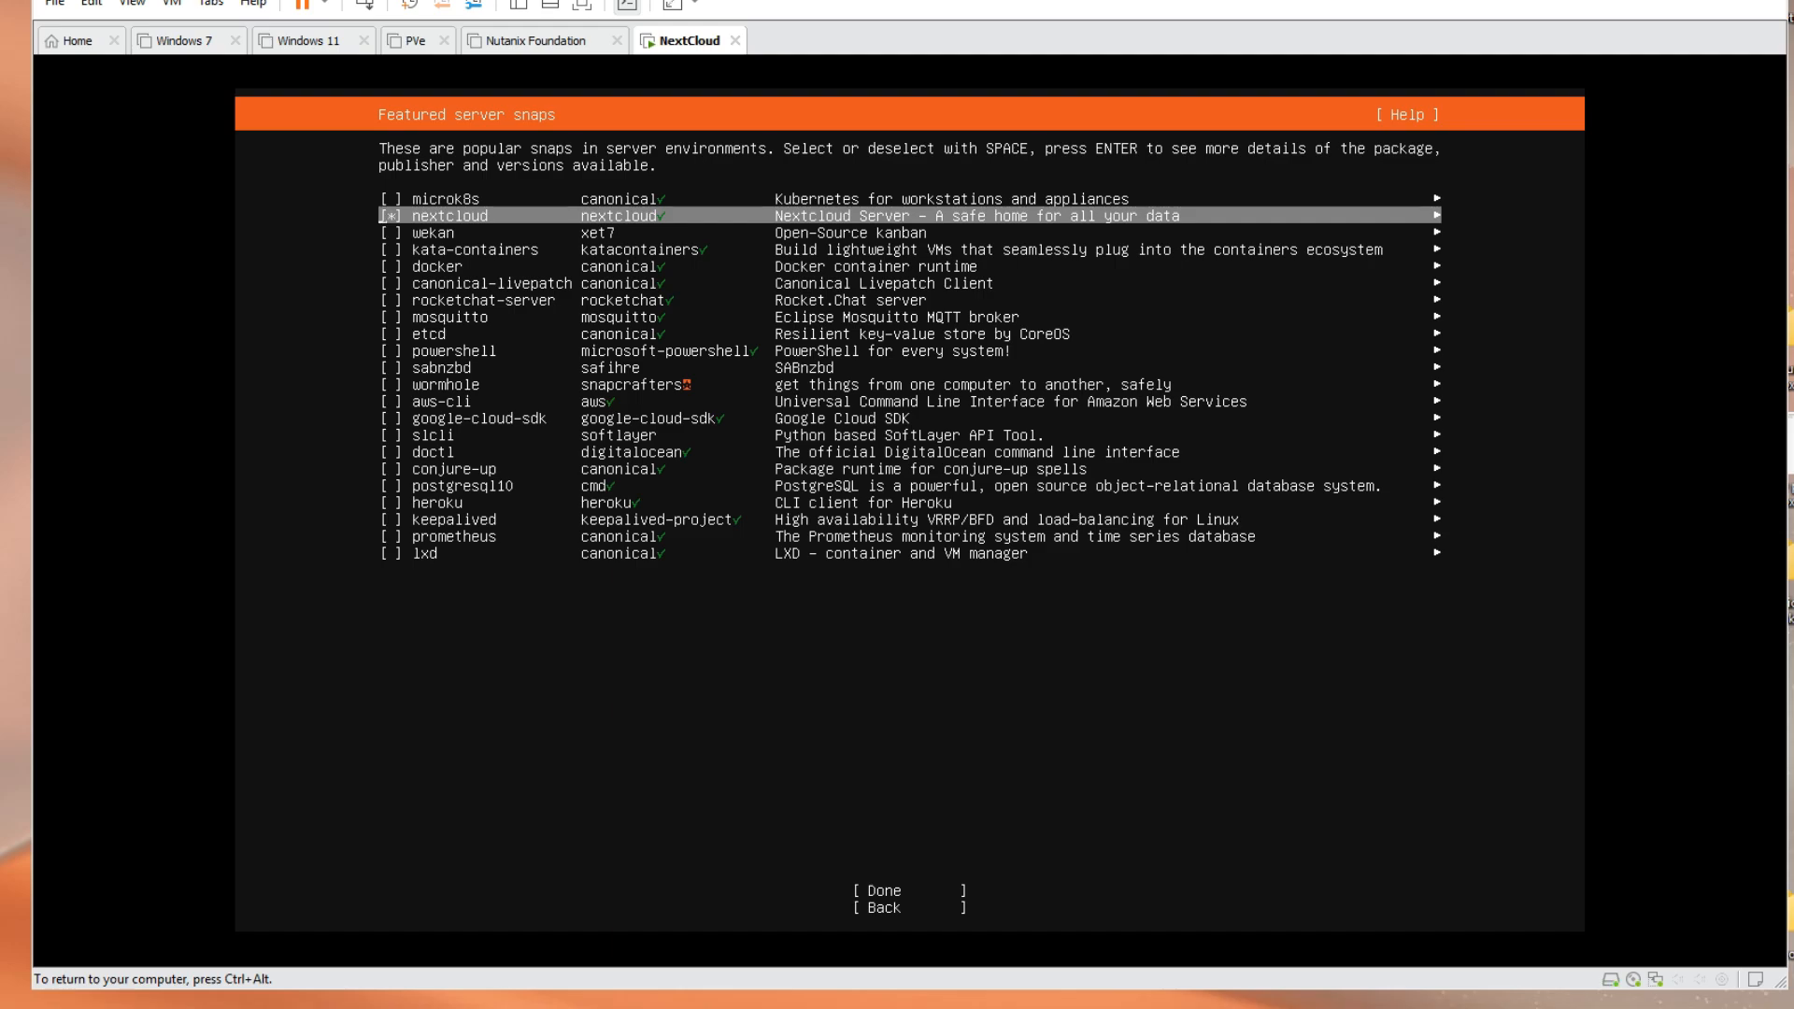
key("Down")
key("Down")
key("Down")
key("Down")
key("Down")
key("Down")
key("Down")
key("Down")
key("Down")
key("Down")
key("Down")
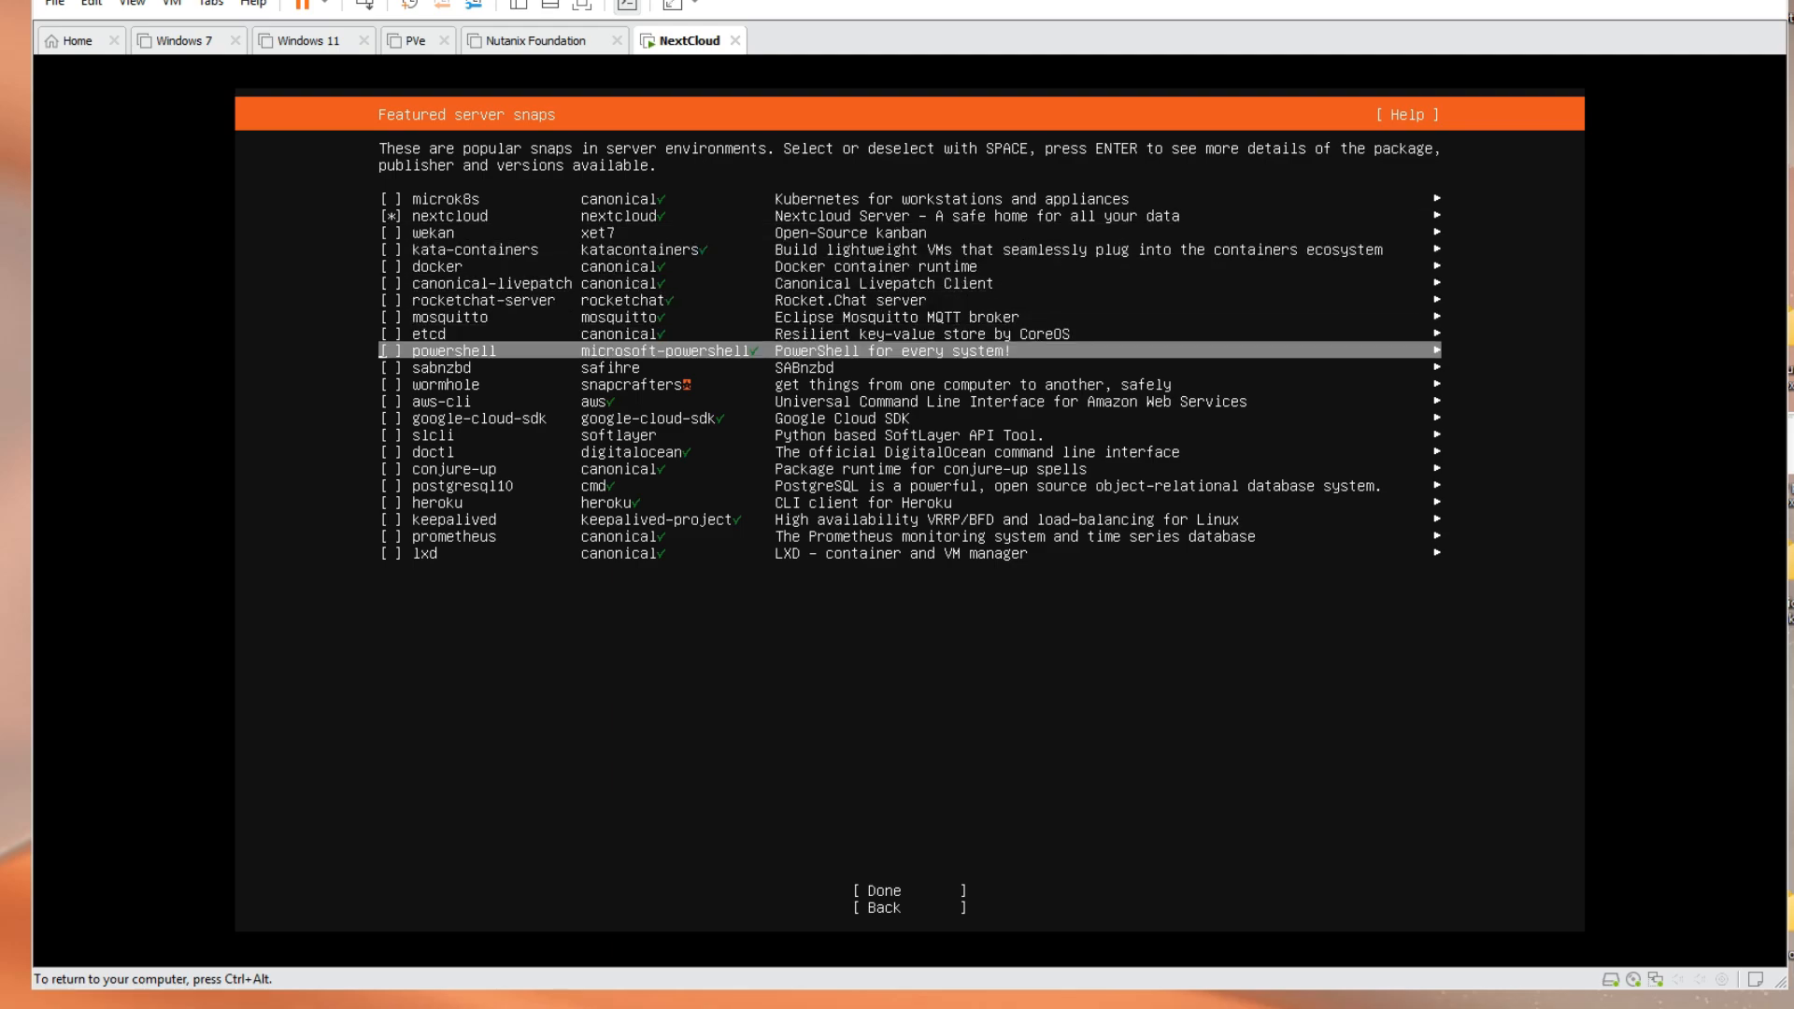
key("Down")
key("Down")
key("Down")
key("Down")
key("Down")
key("Down")
key("Down")
key("Down")
key("Down")
key("Down")
key("Down")
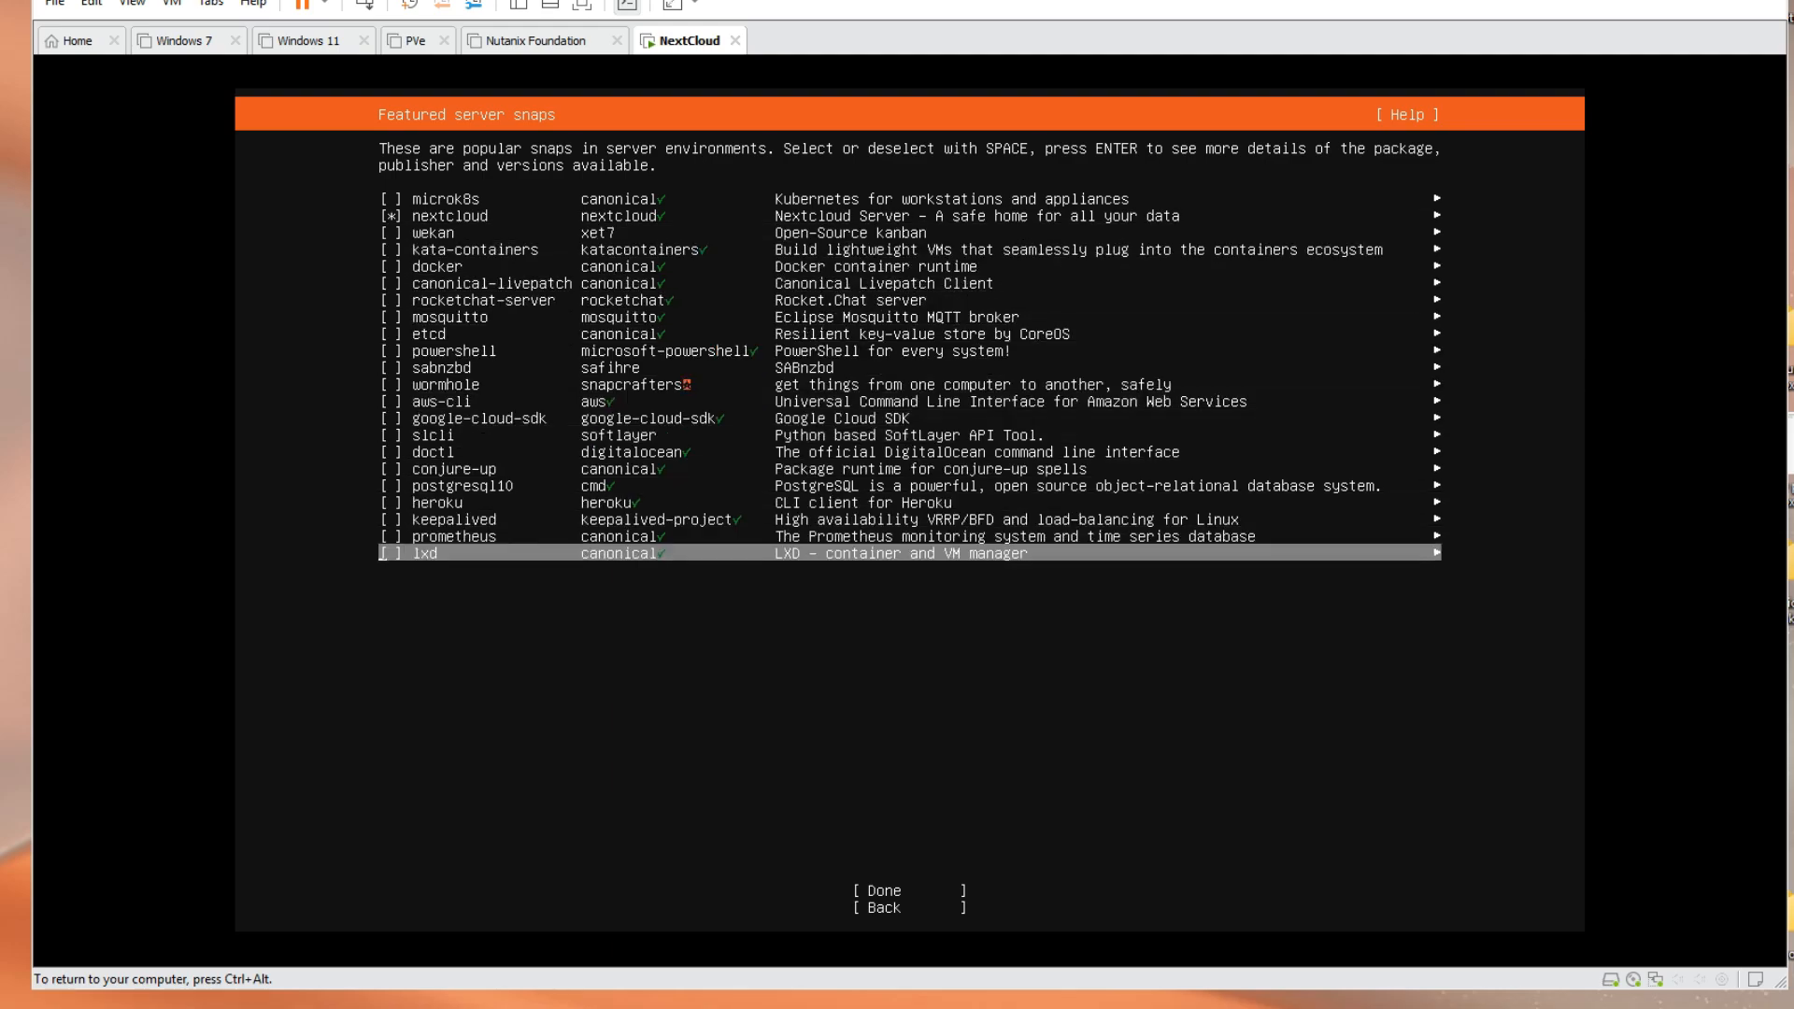
key("Up")
key("Return")
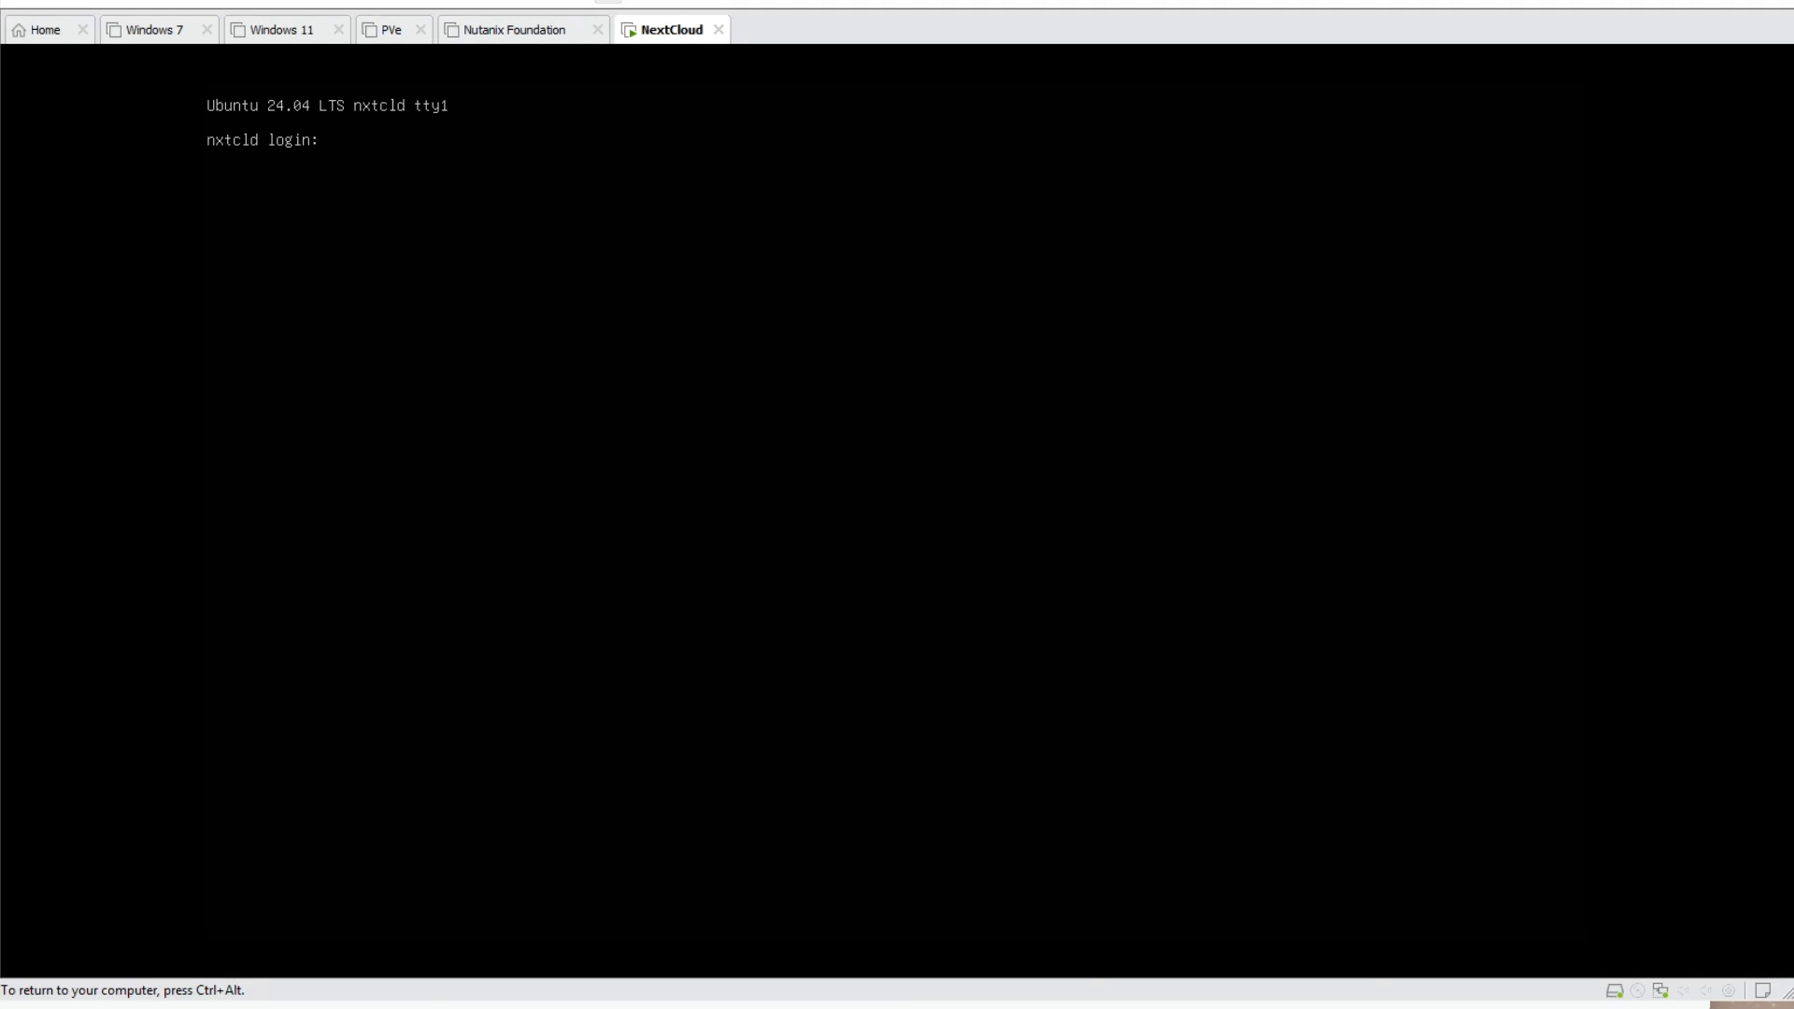
Log in as operador and run sudo apt update, supplying the sudo password
type("operador")
key("Return")
key("Return")
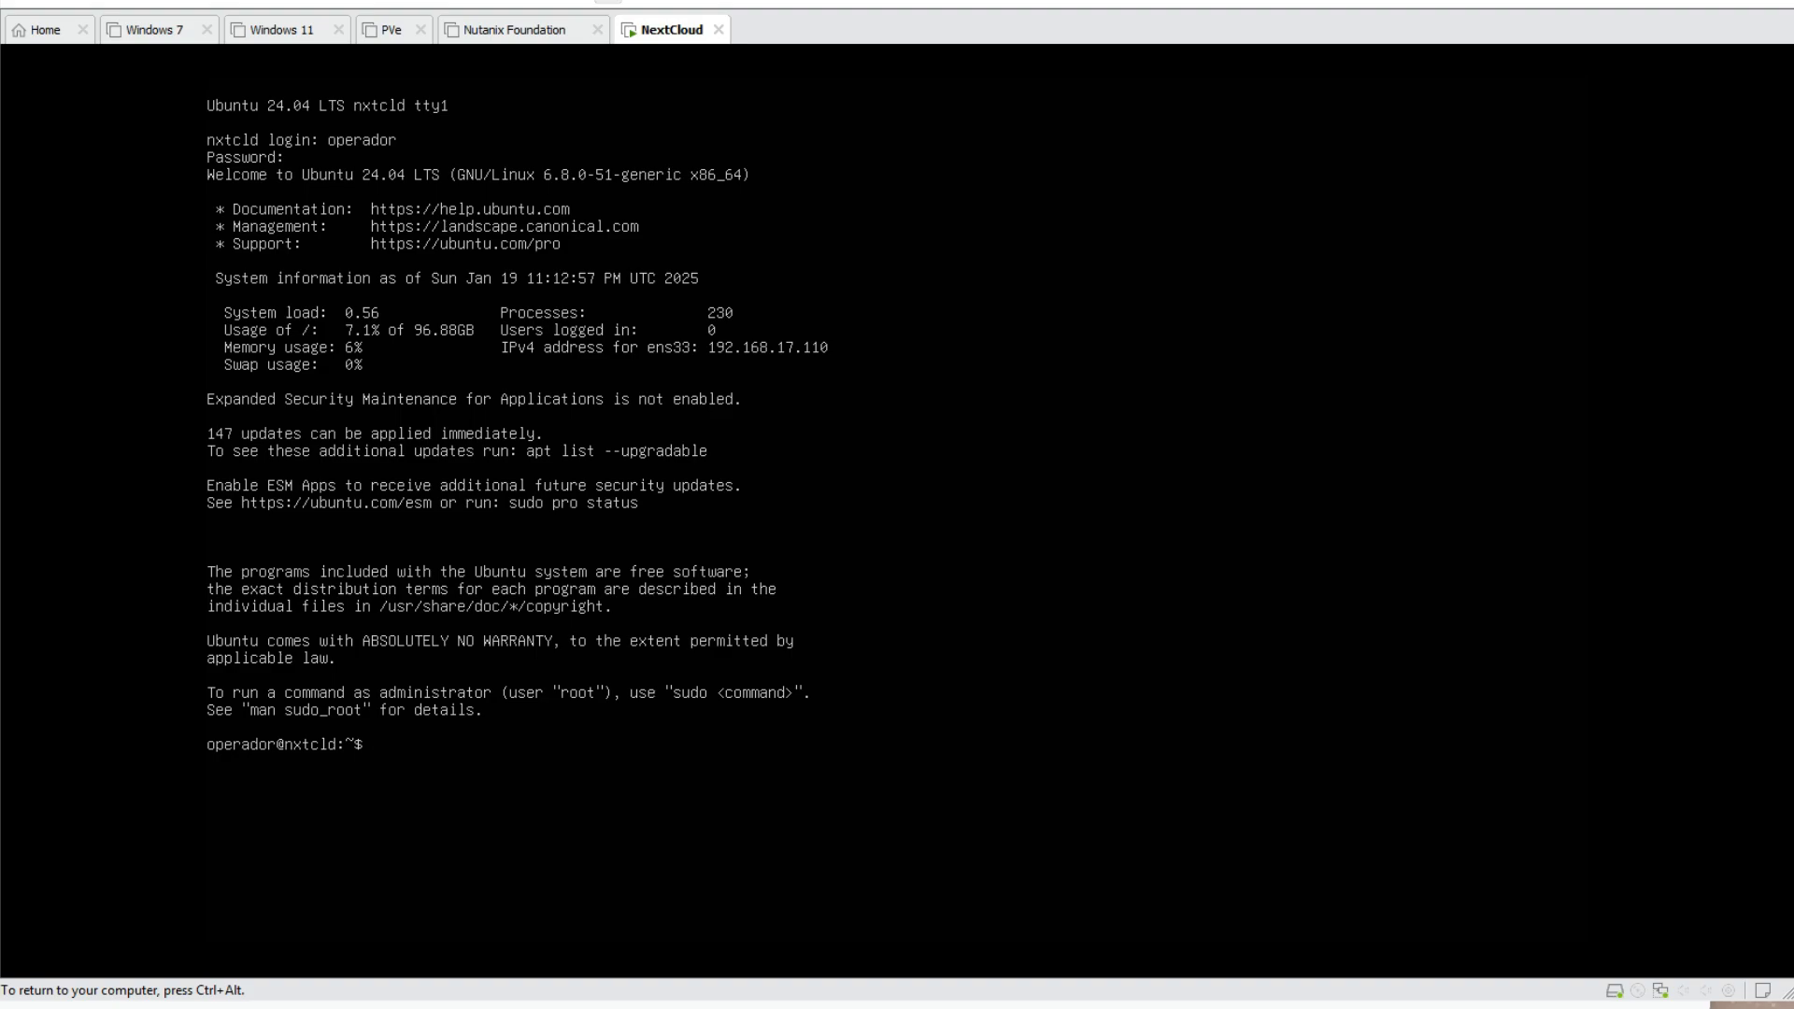
type("sudo apt update")
key("Return")
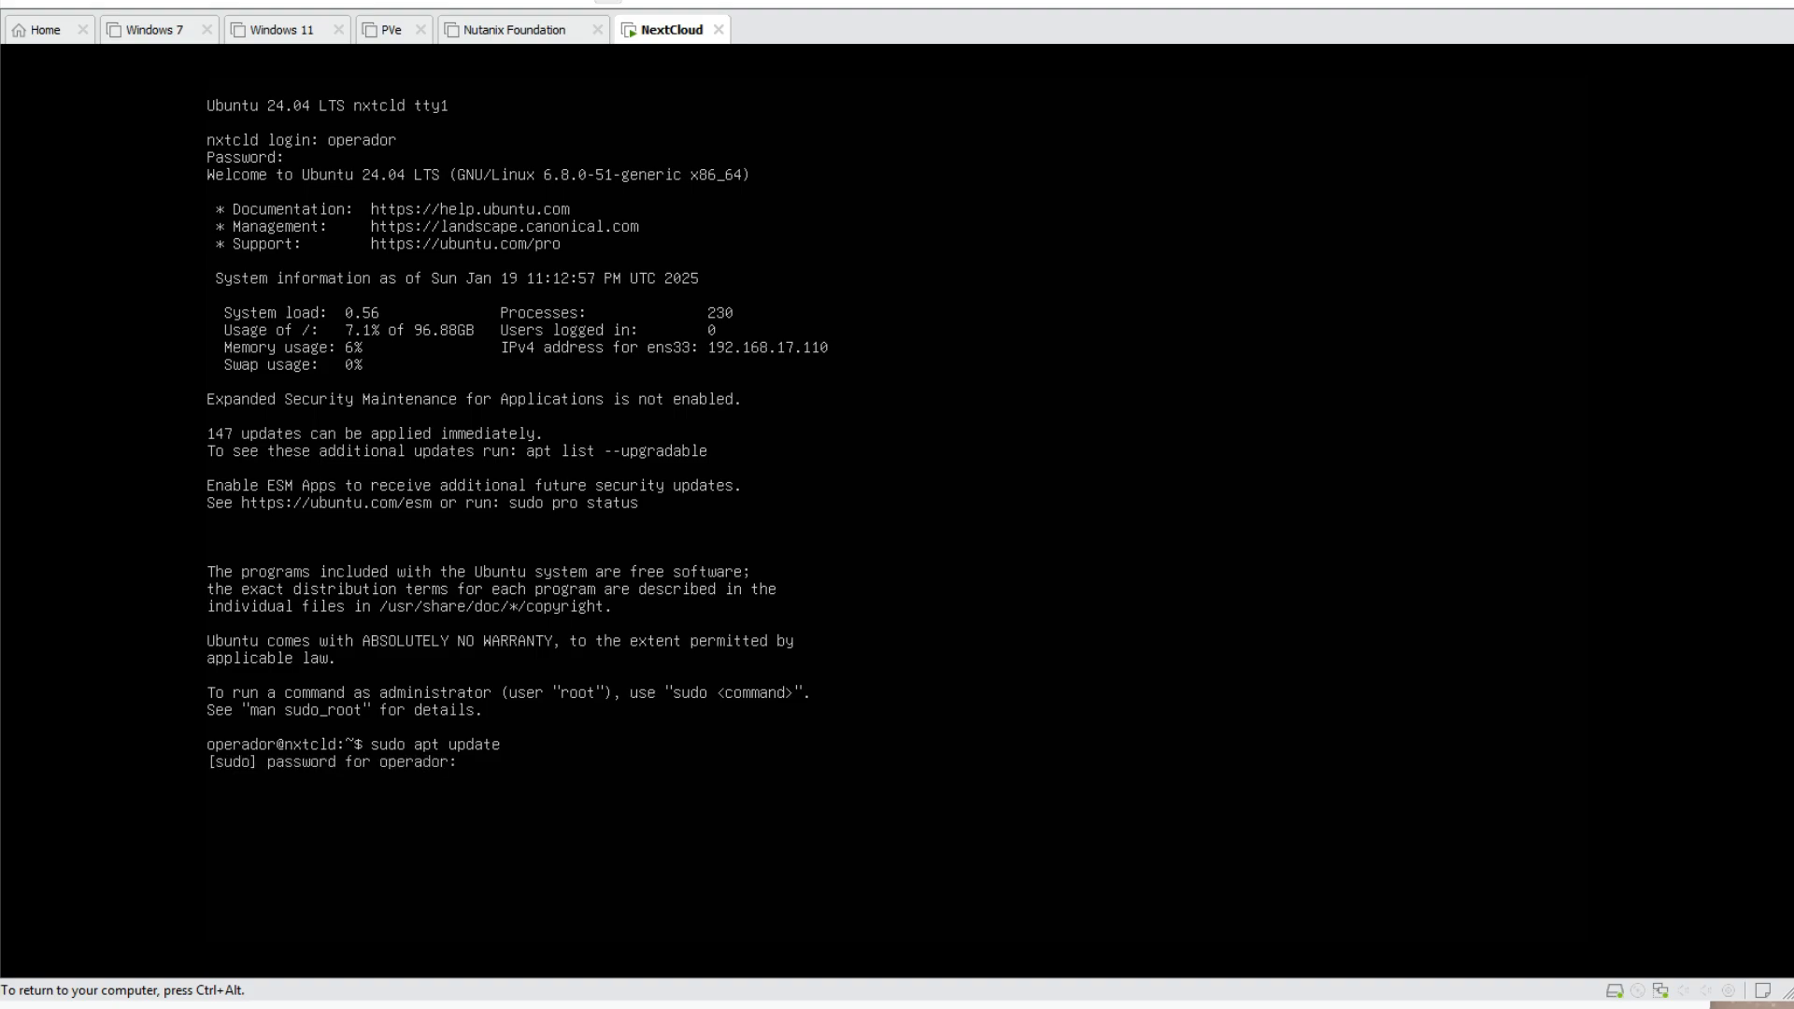
key("Return")
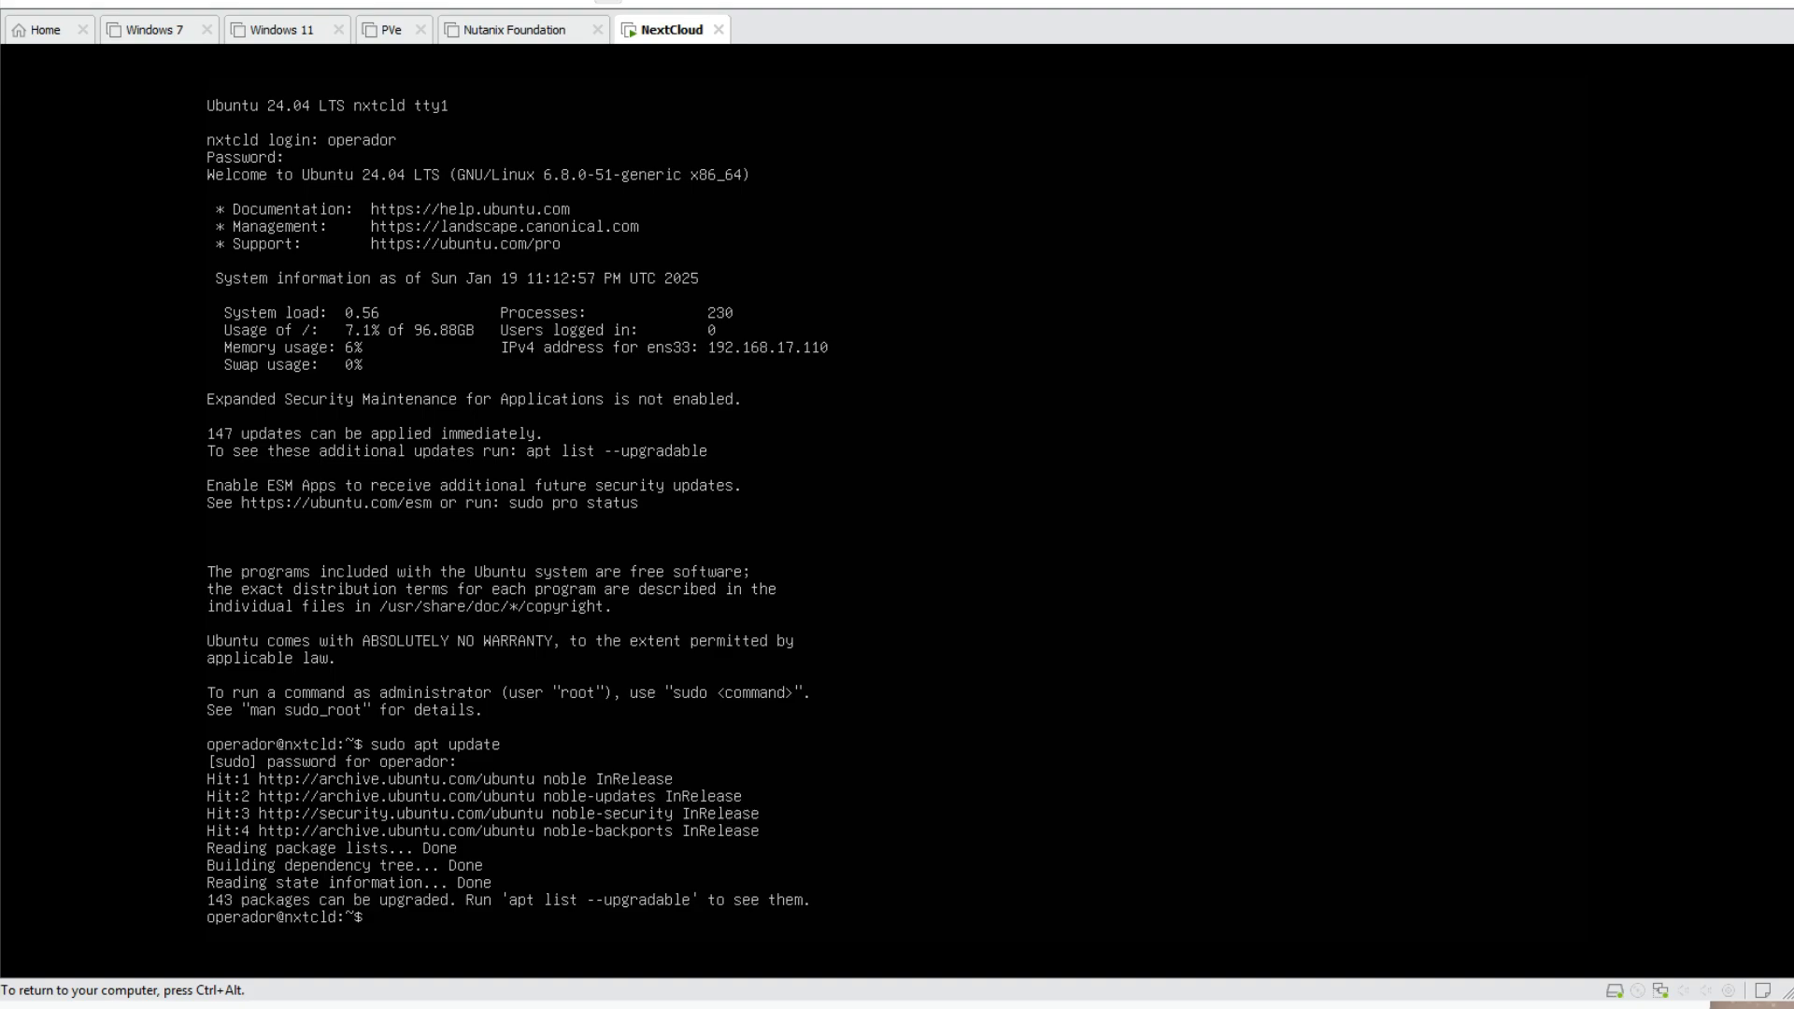
Edit the recalled command to sudo apt upgrade and confirm installing all upgrades
key("Up")
key("BackSpace")
key("BackSpace")
key("BackSpace")
type("grade")
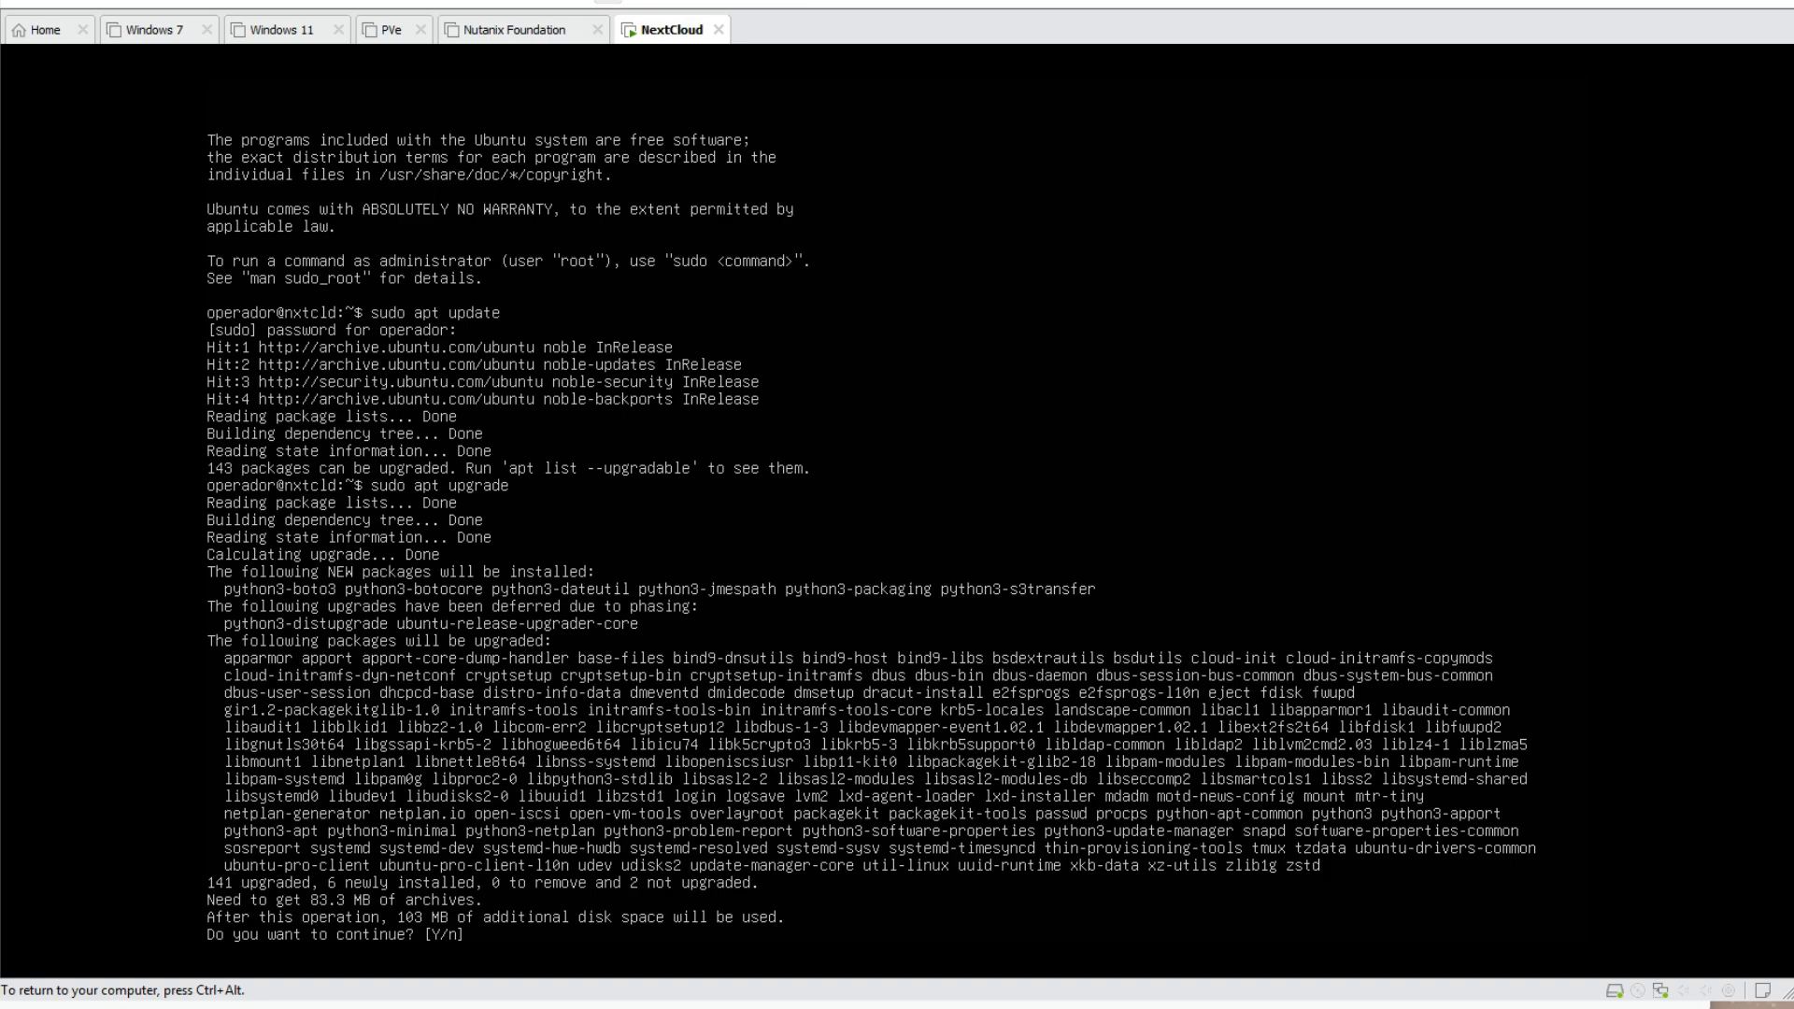
key("Return")
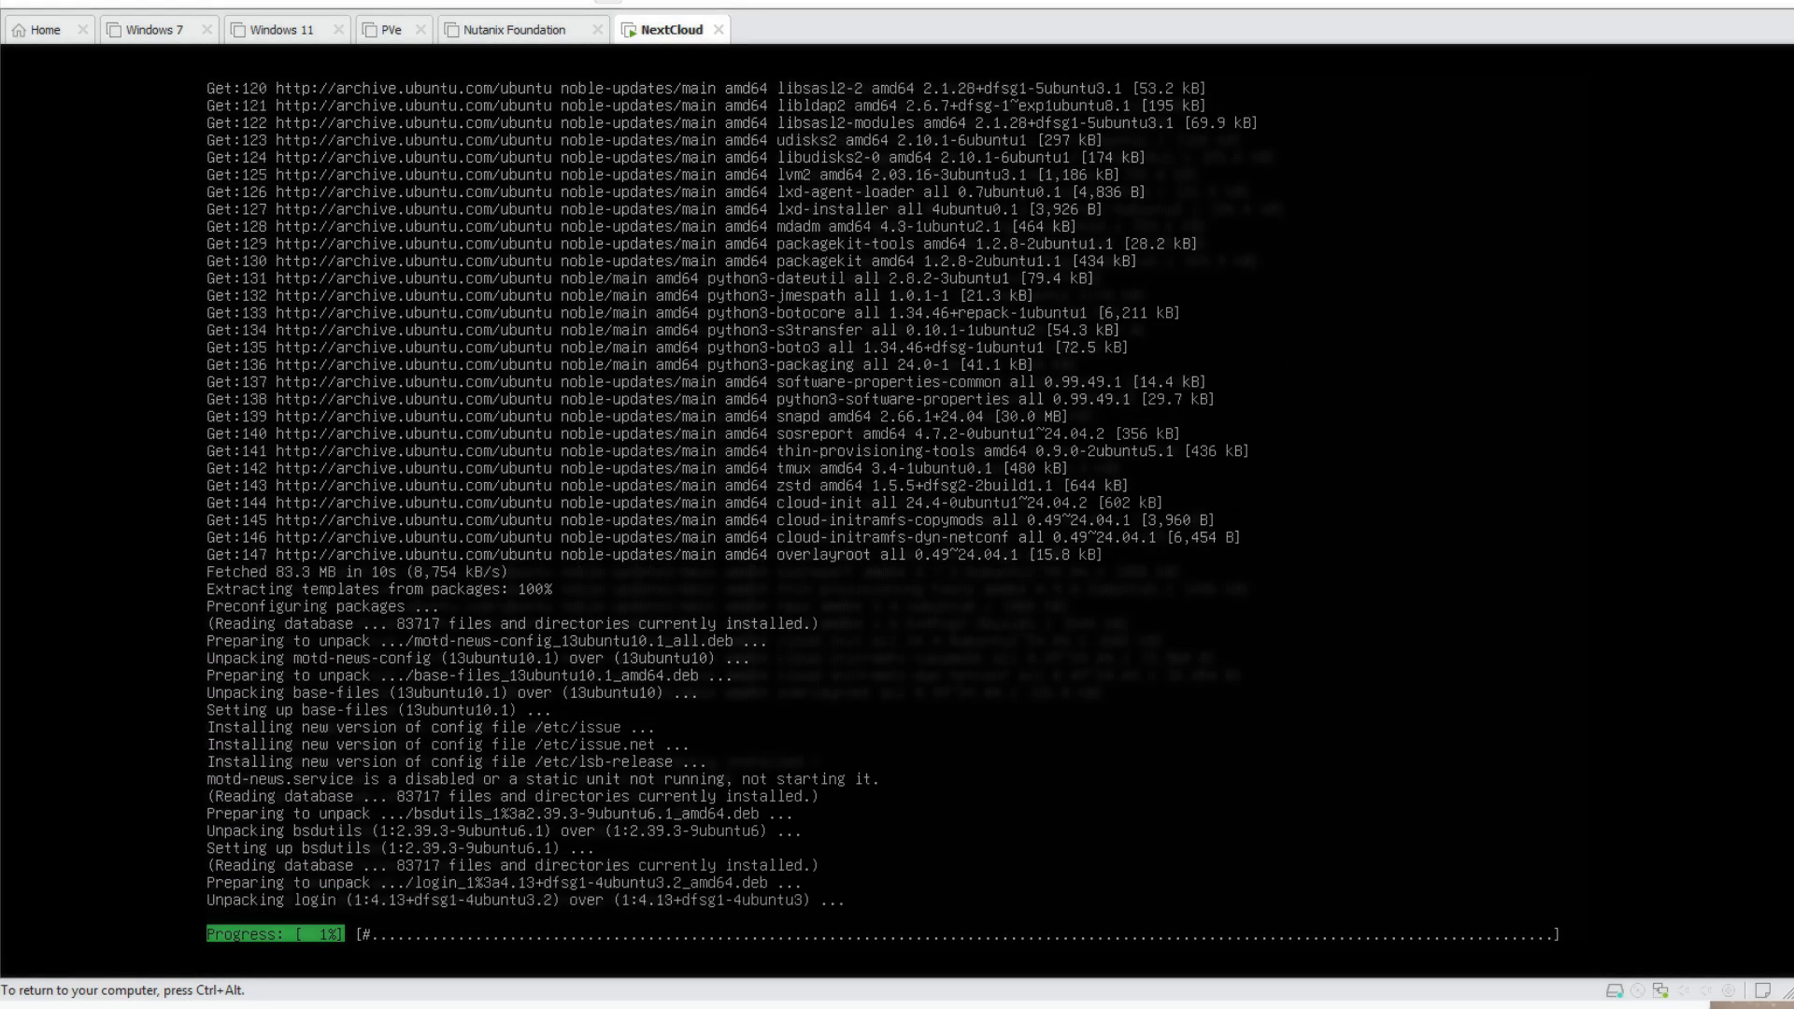
key("ctrl+alt")
key("ctrl+g")
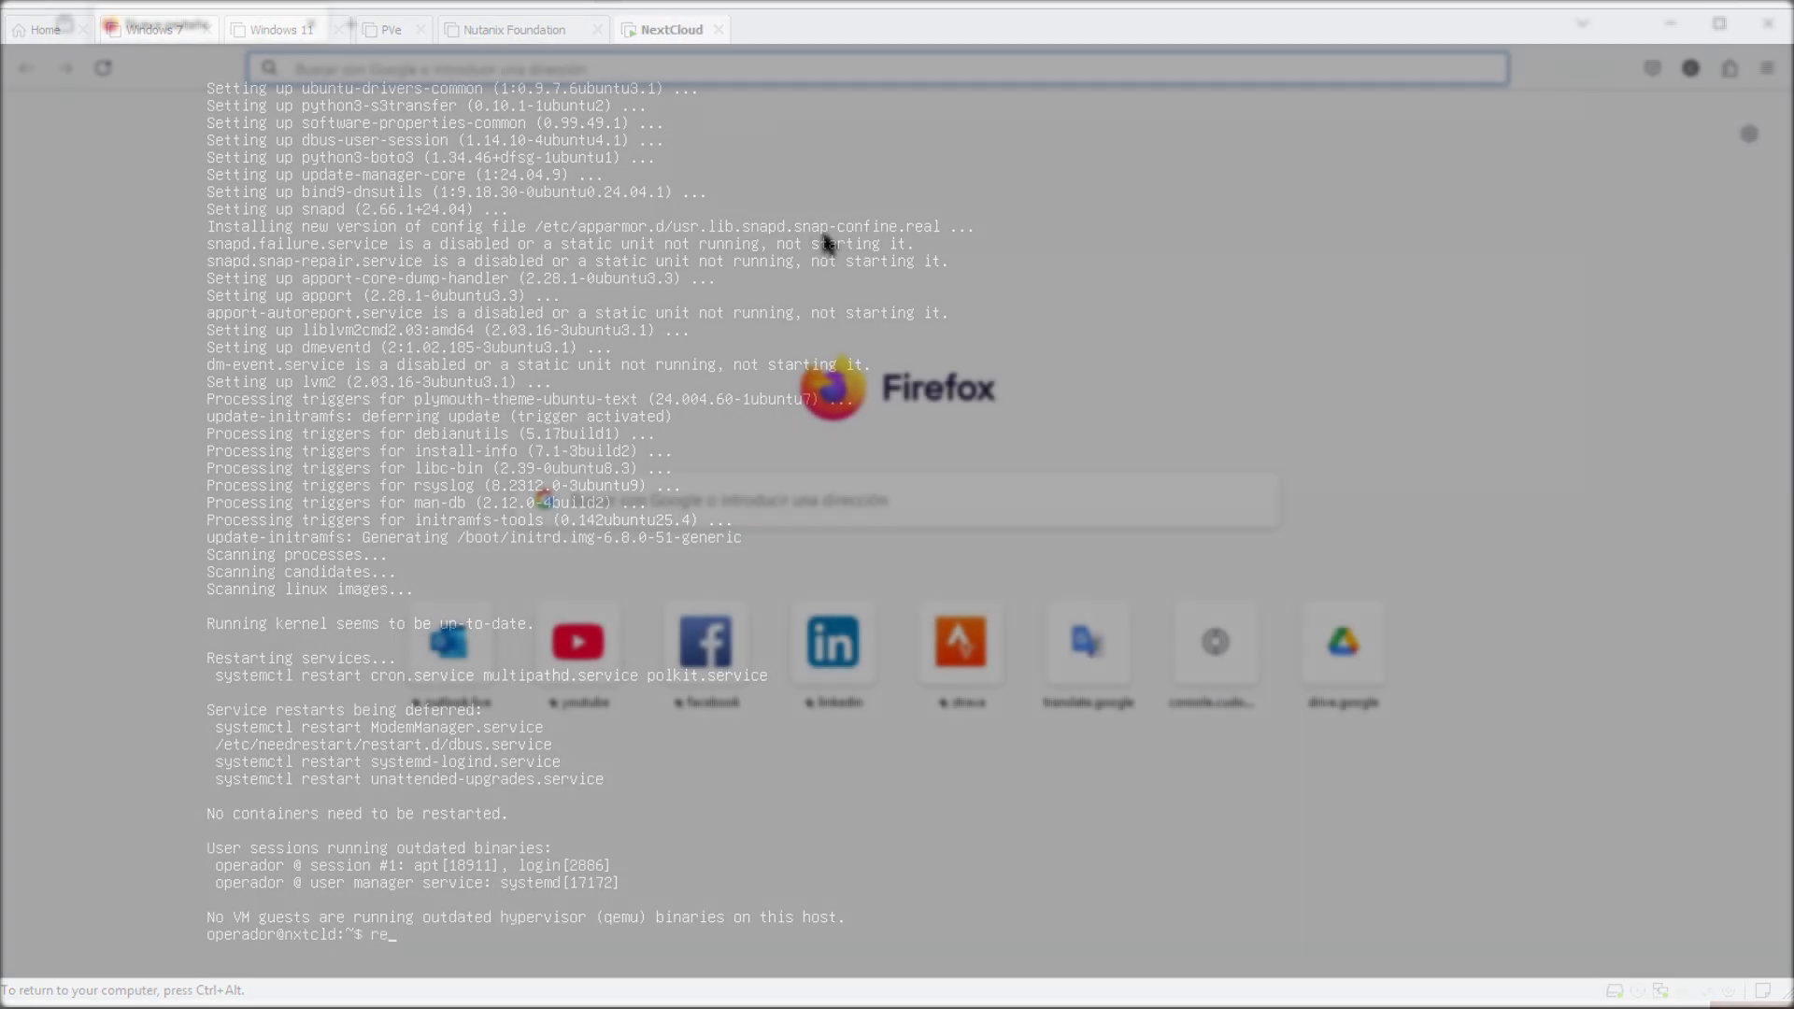
Browse to 192.168.17.110 in Firefox to reach Nextcloud's admin setup page
left_click(483, 68)
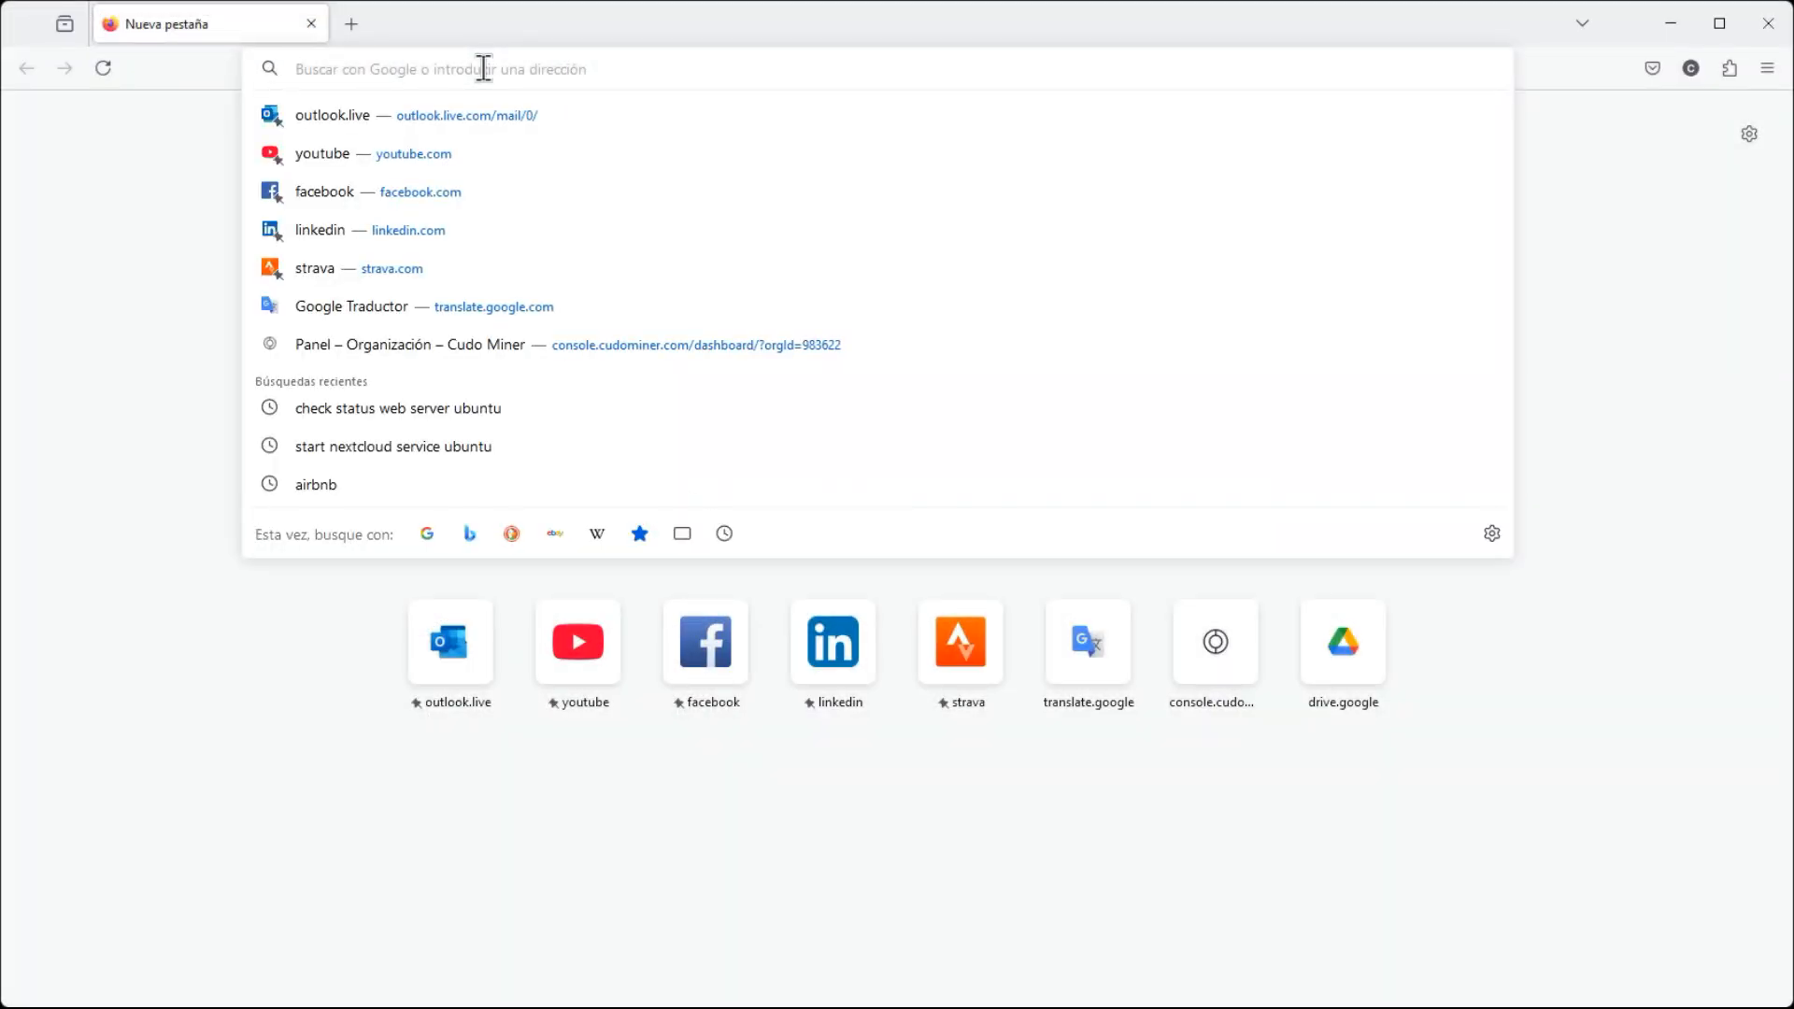
type("192.168.")
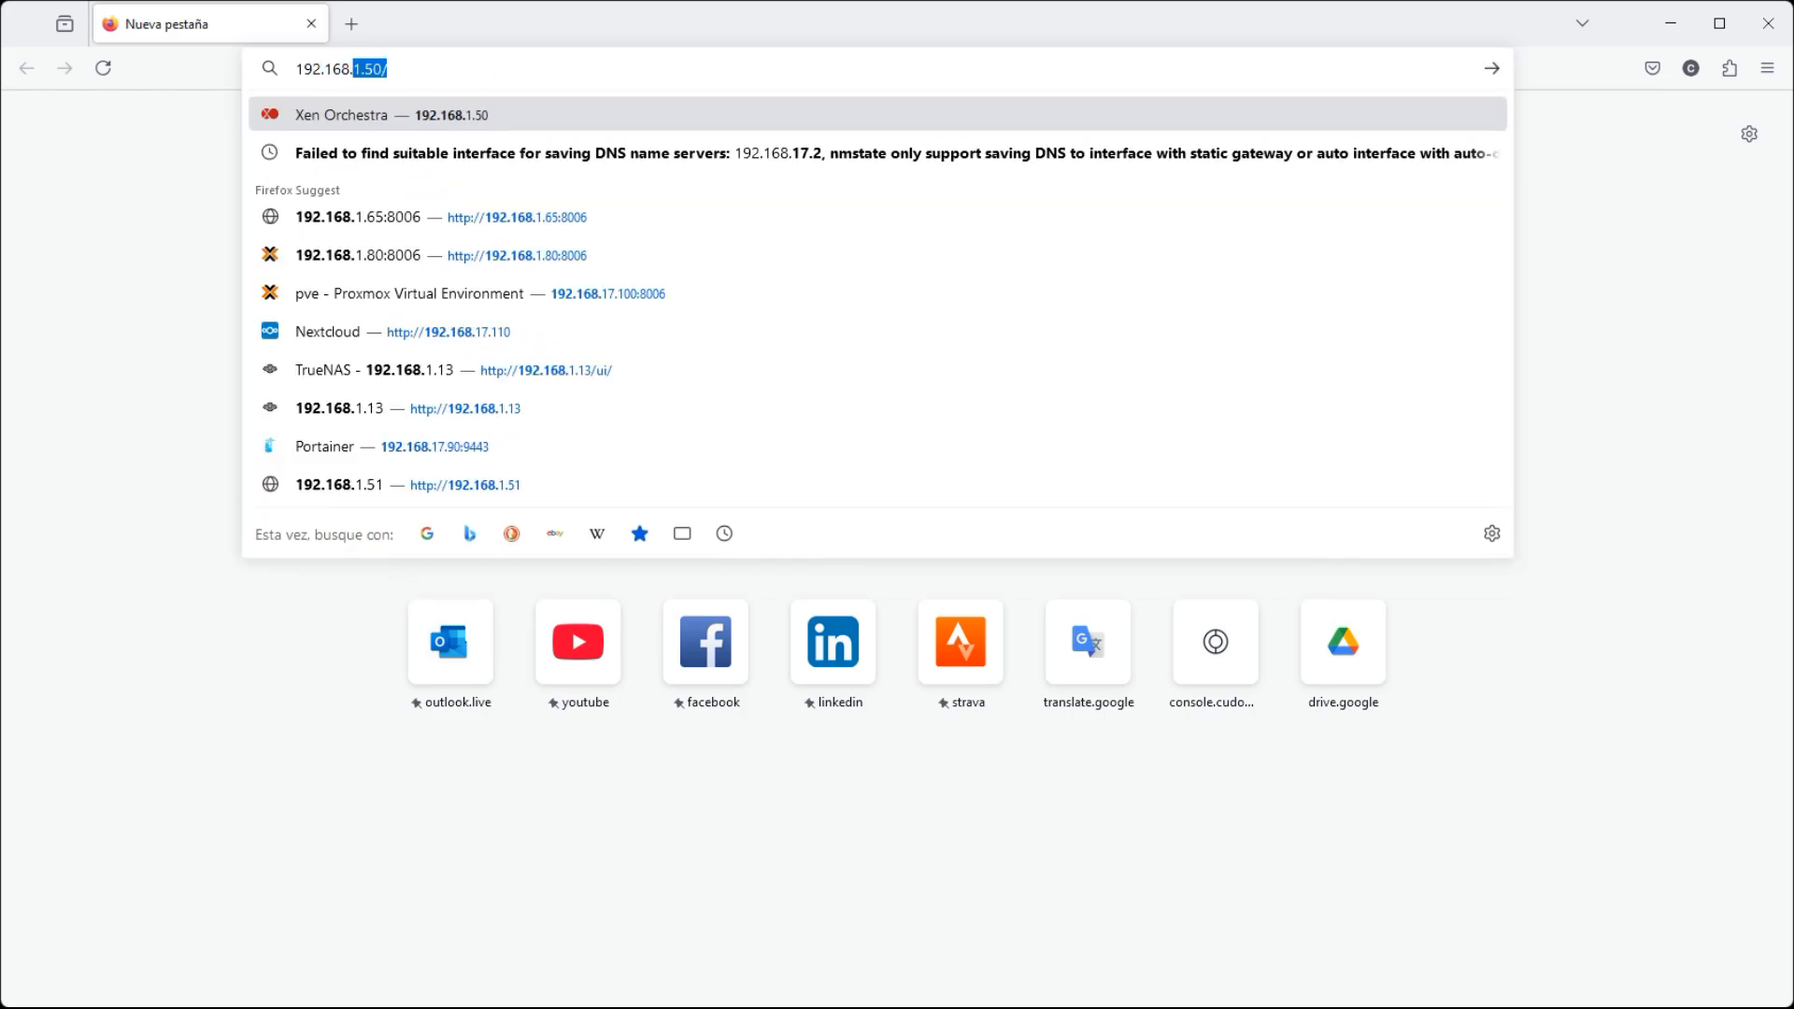
type("17.110")
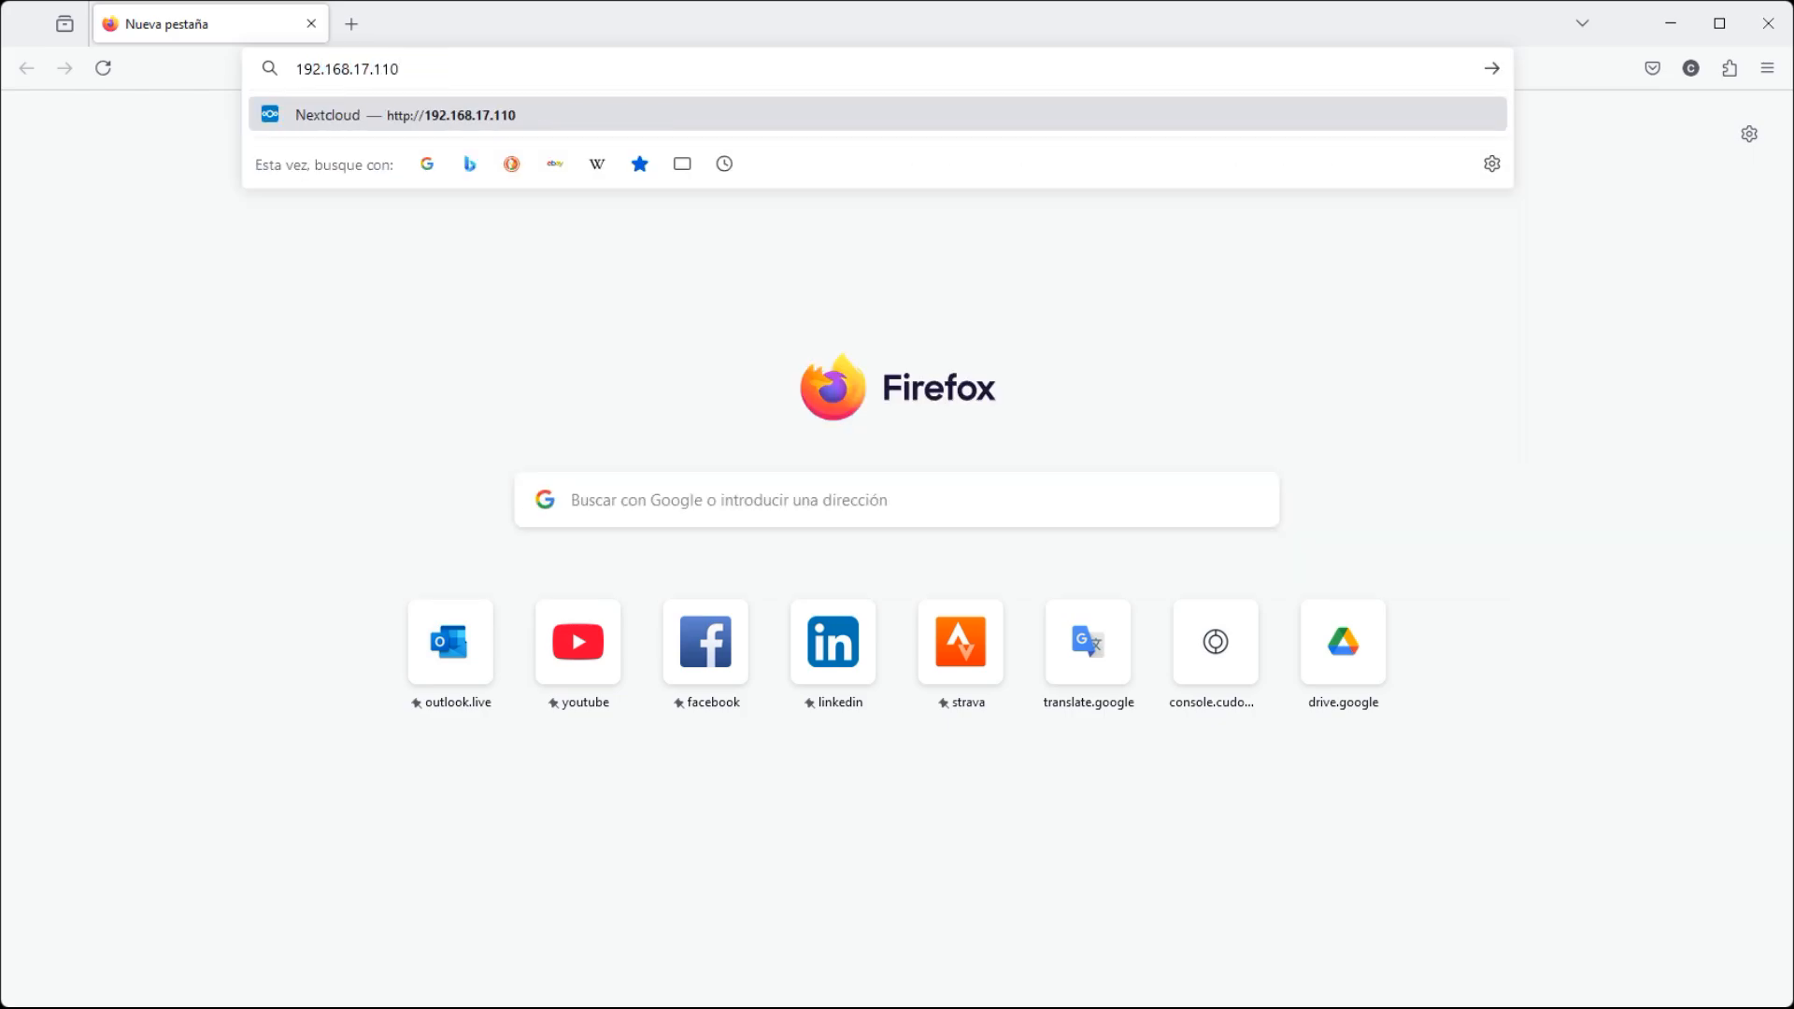
key("Return")
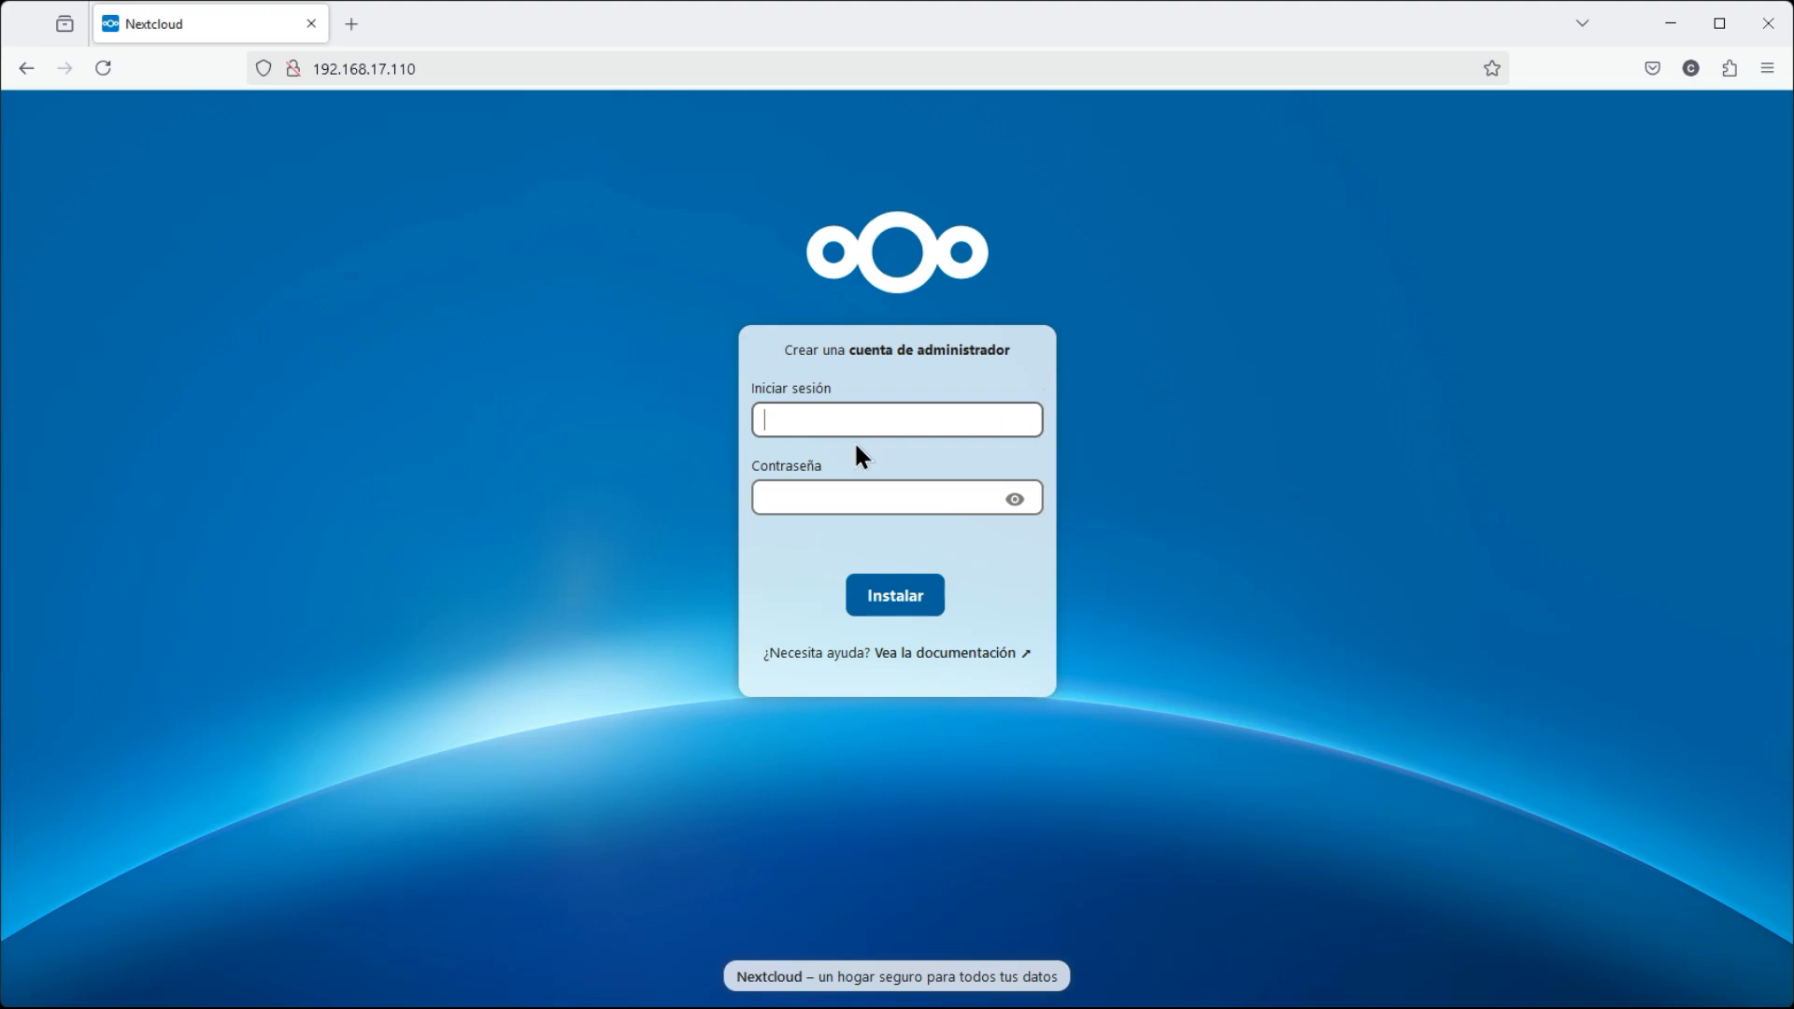
Fill the Contraseña field with the administrator password, correcting a typo
type("Admin")
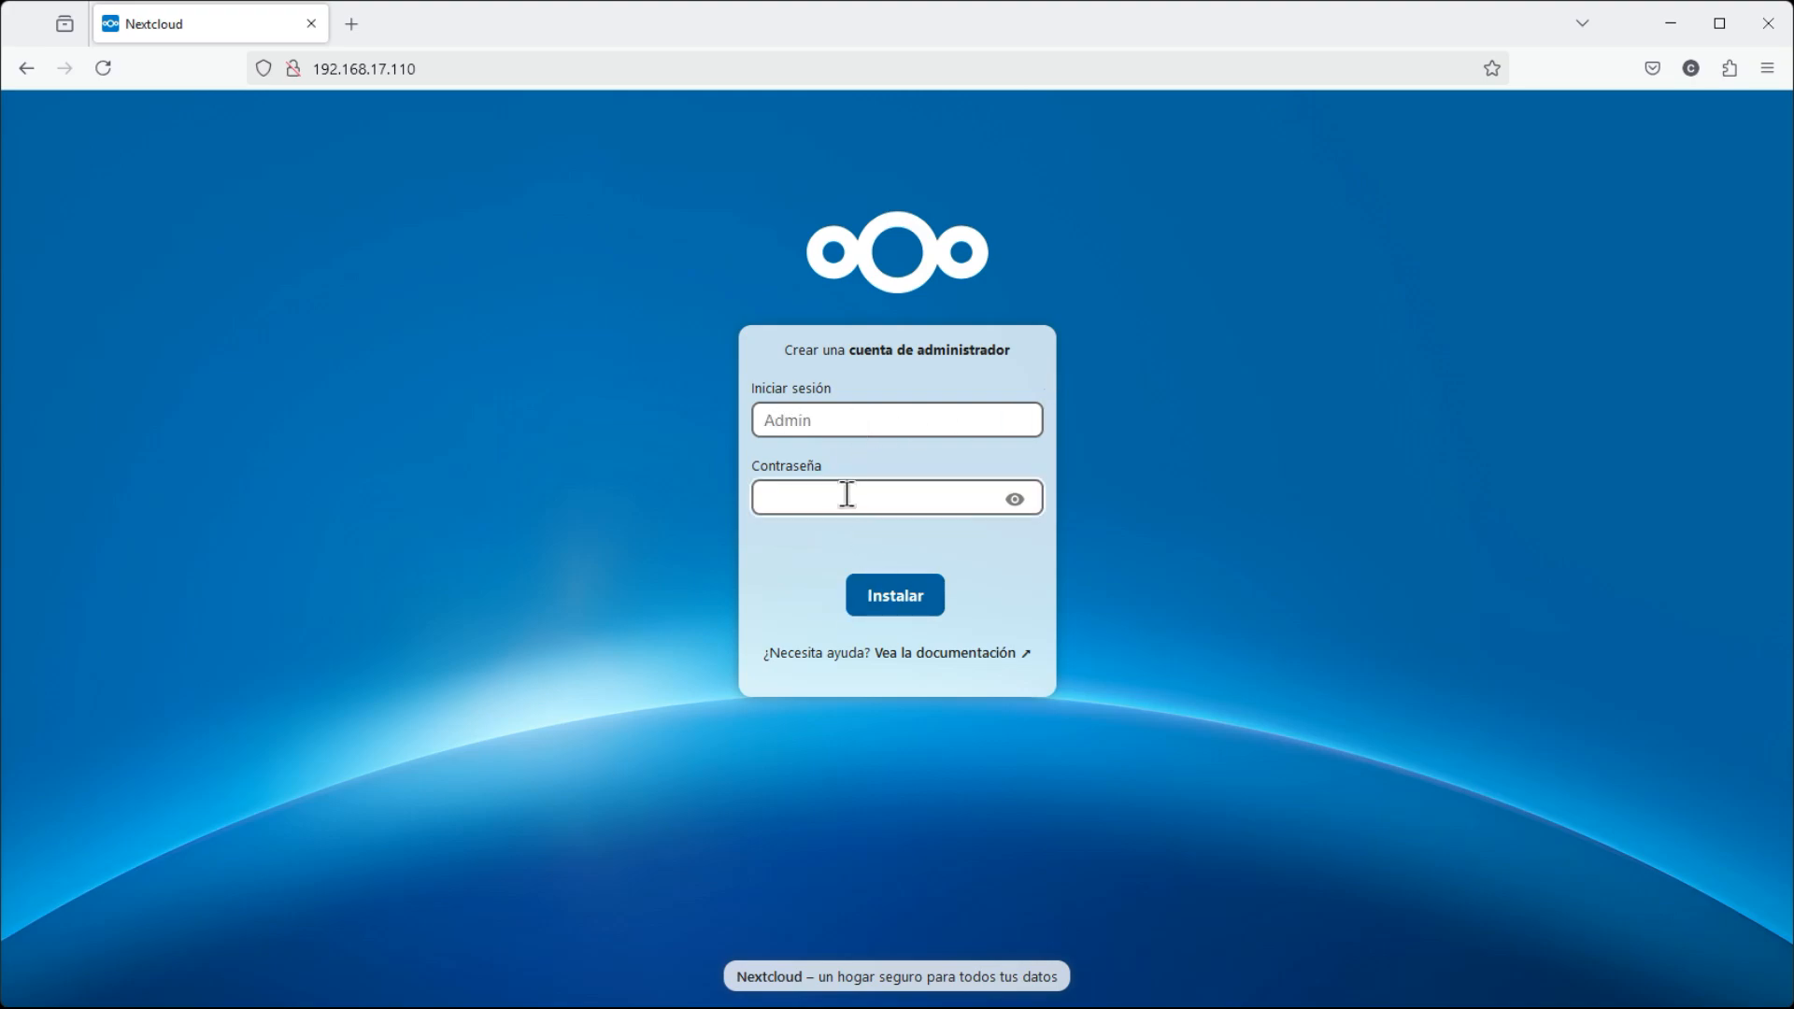
left_click(846, 492)
type("•••••")
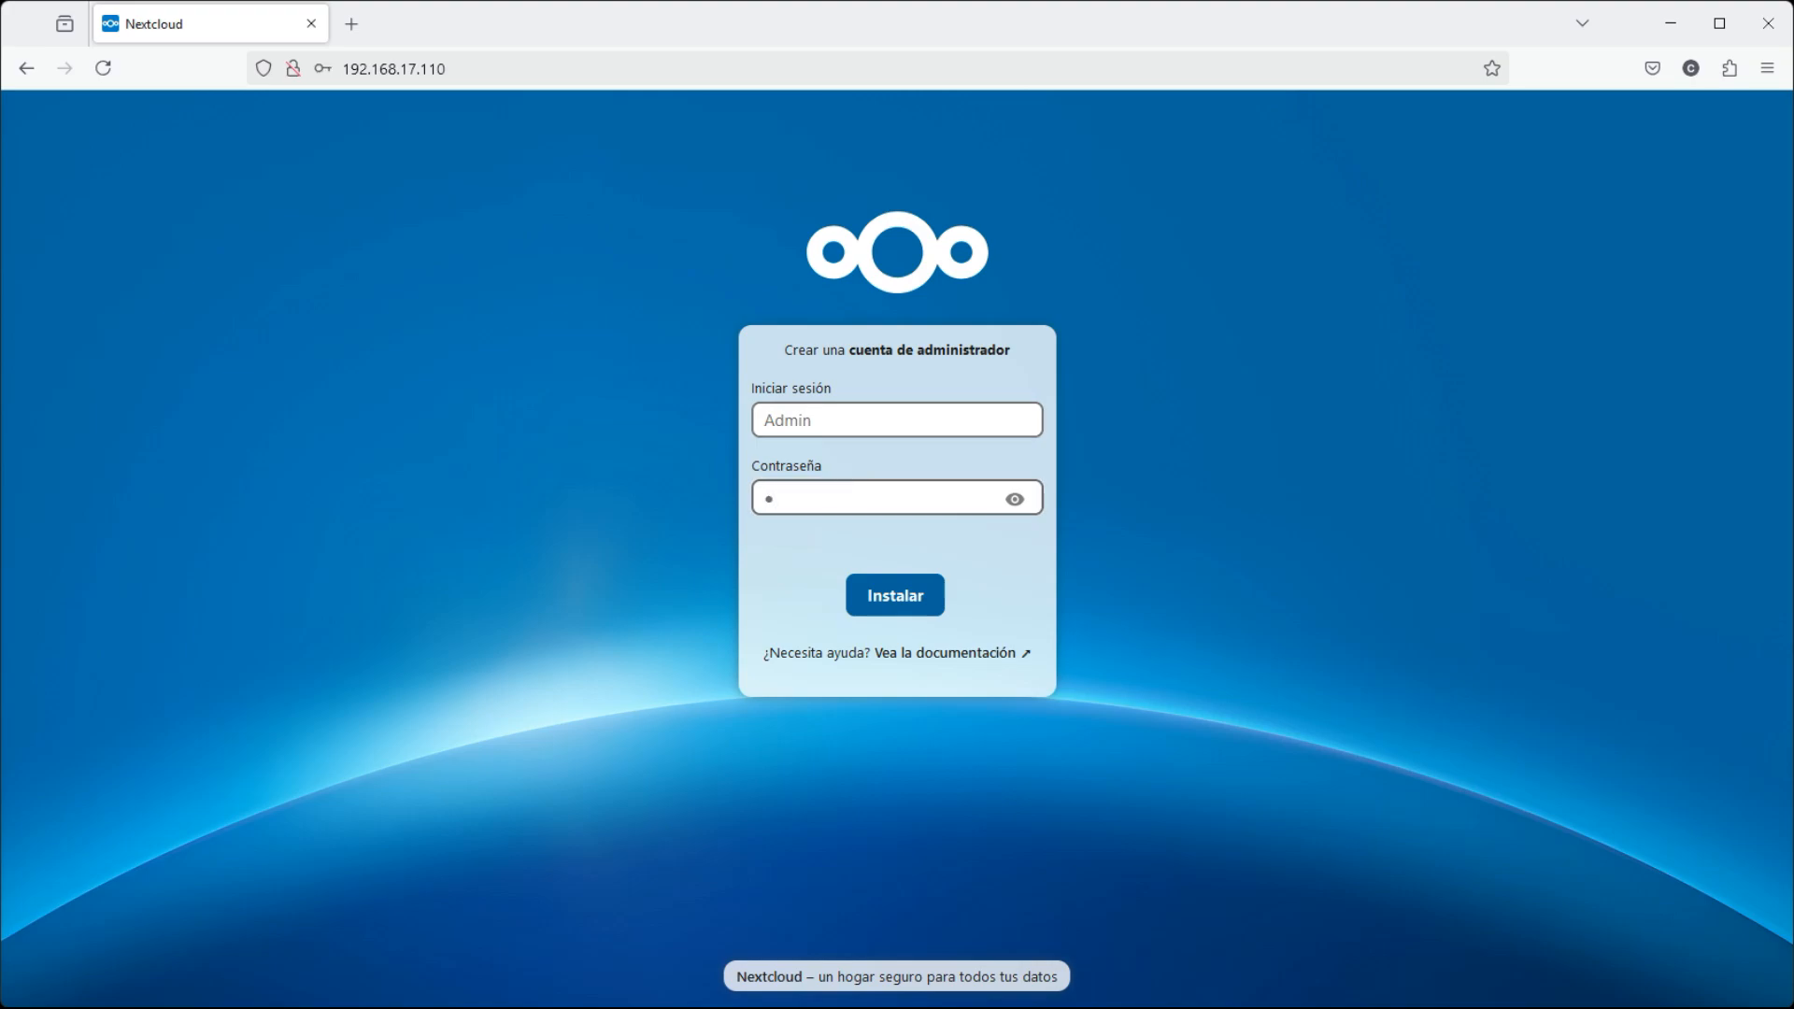
type("••")
key("BackSpace")
key("BackSpace")
key("BackSpace")
key("BackSpace")
key("BackSpace")
key("BackSpace")
key("BackSpace")
type("••••••••••")
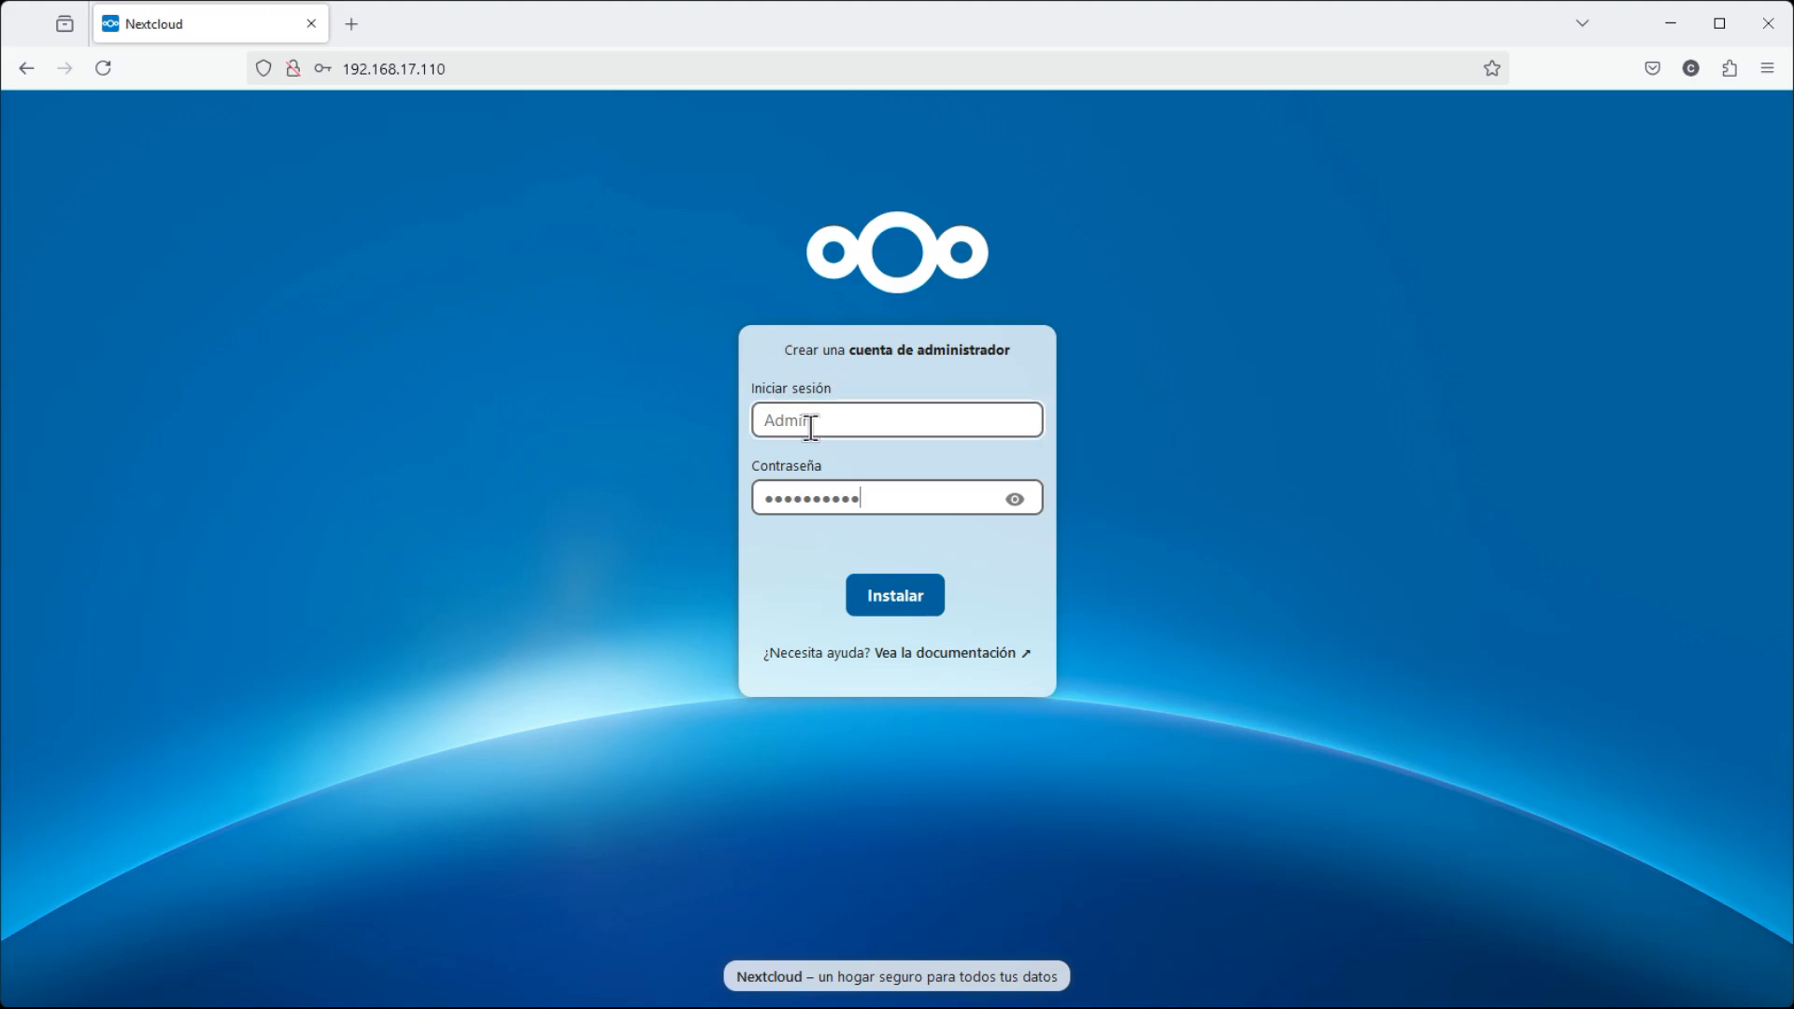
Run the Nextcloud installation with Instalar until Aplicaciones recomendadas appears
left_click(889, 606)
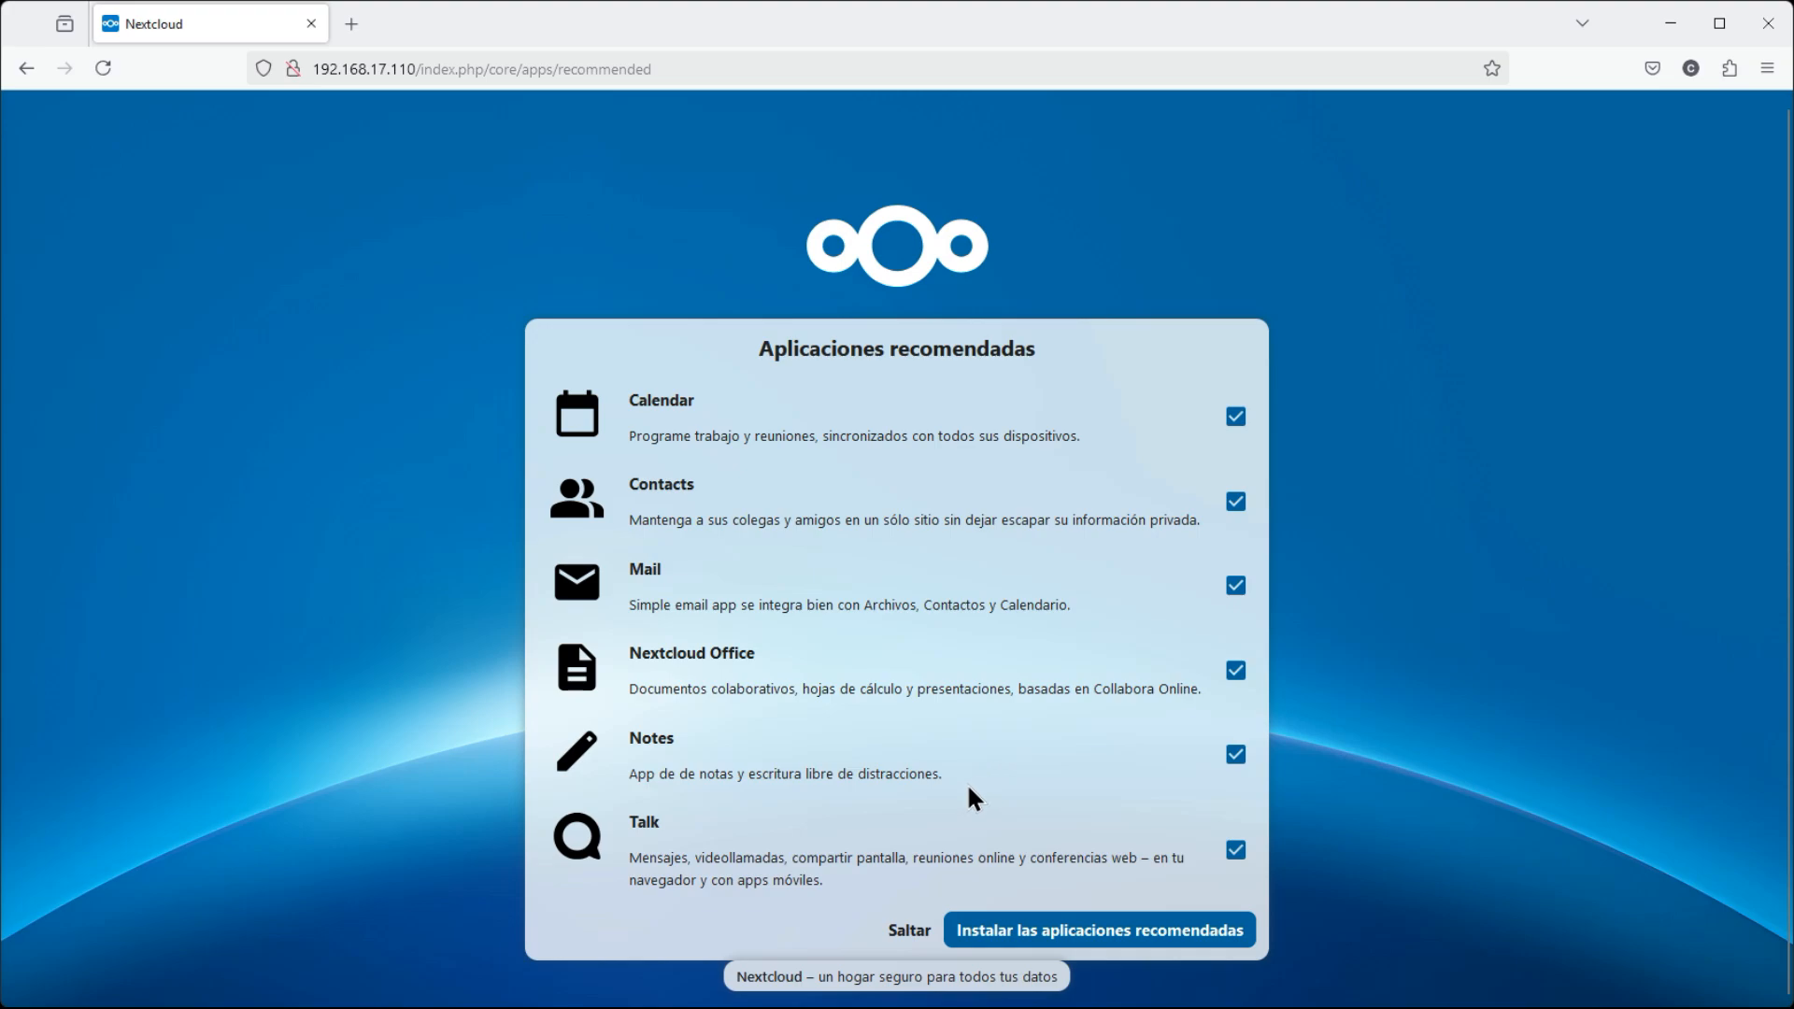
Install the recommended apps (Calendar, Contacts, Mail, Office, Notes, Talk) and reach the dashboard
left_click(1080, 939)
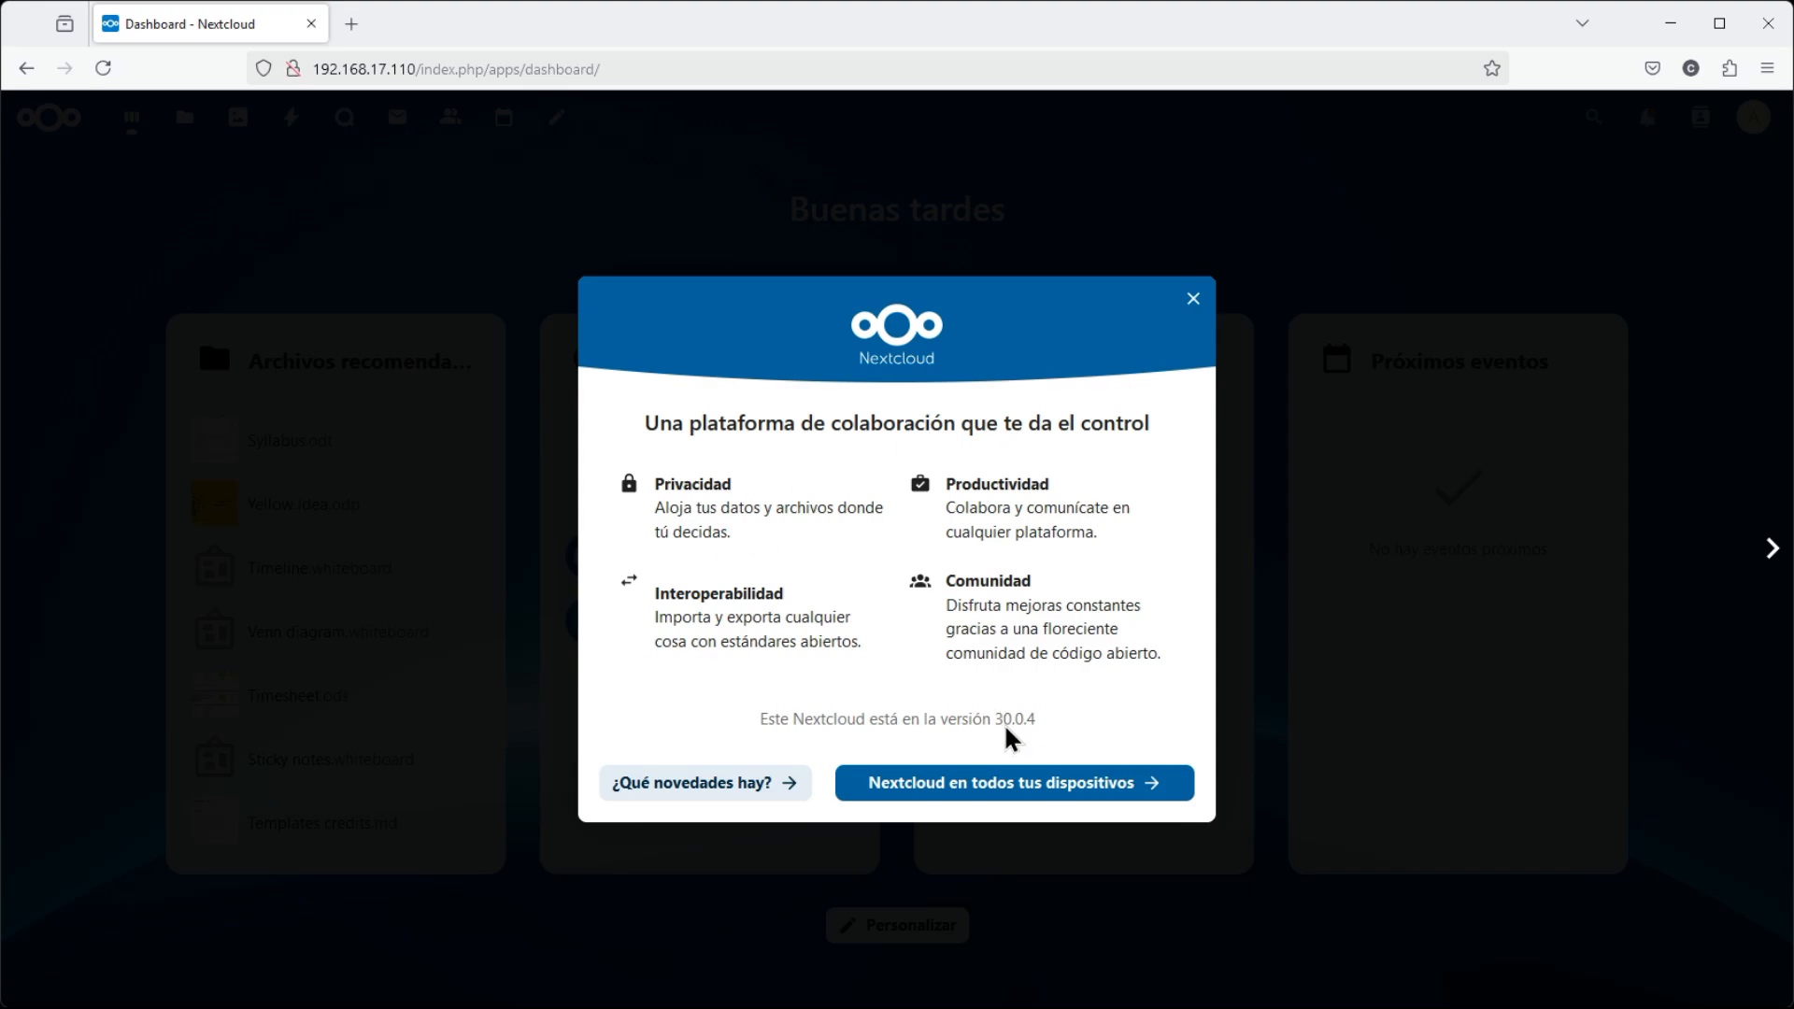
Close the 30.0.4 welcome window, reload the dashboard via the logo, and open the account menu
left_click_drag(996, 725, 1181, 661)
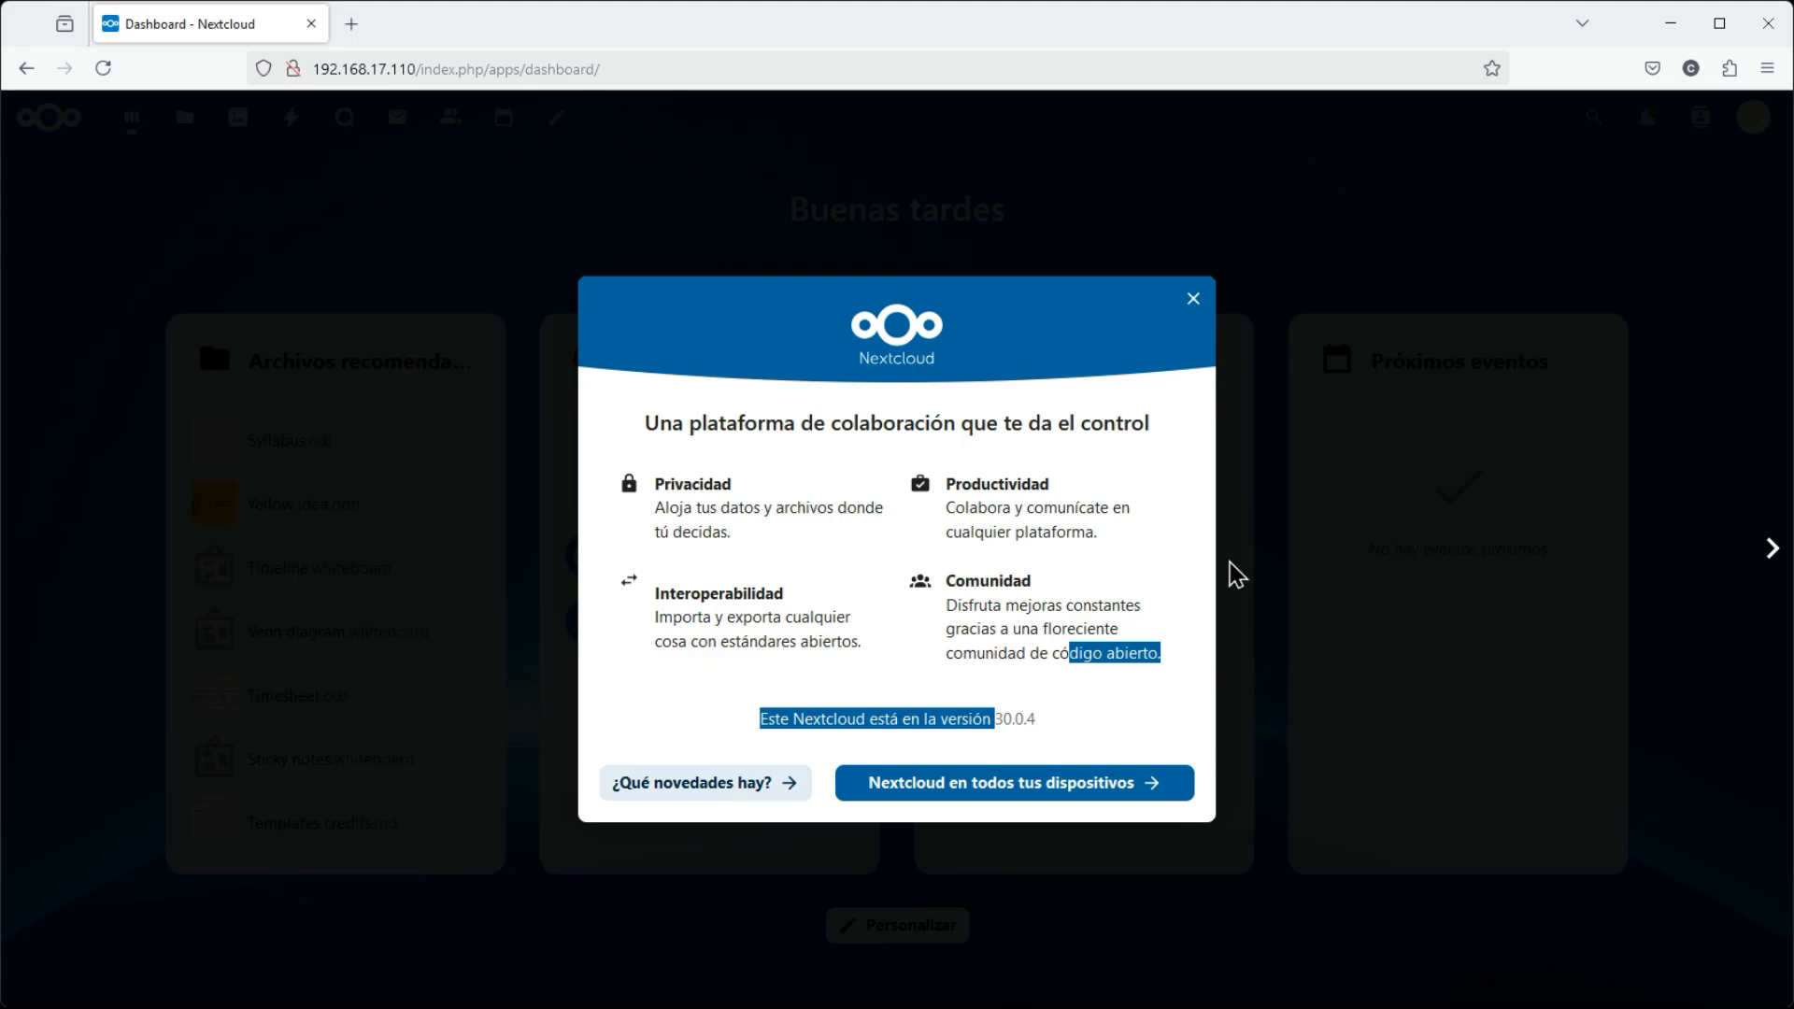
left_click(1226, 673)
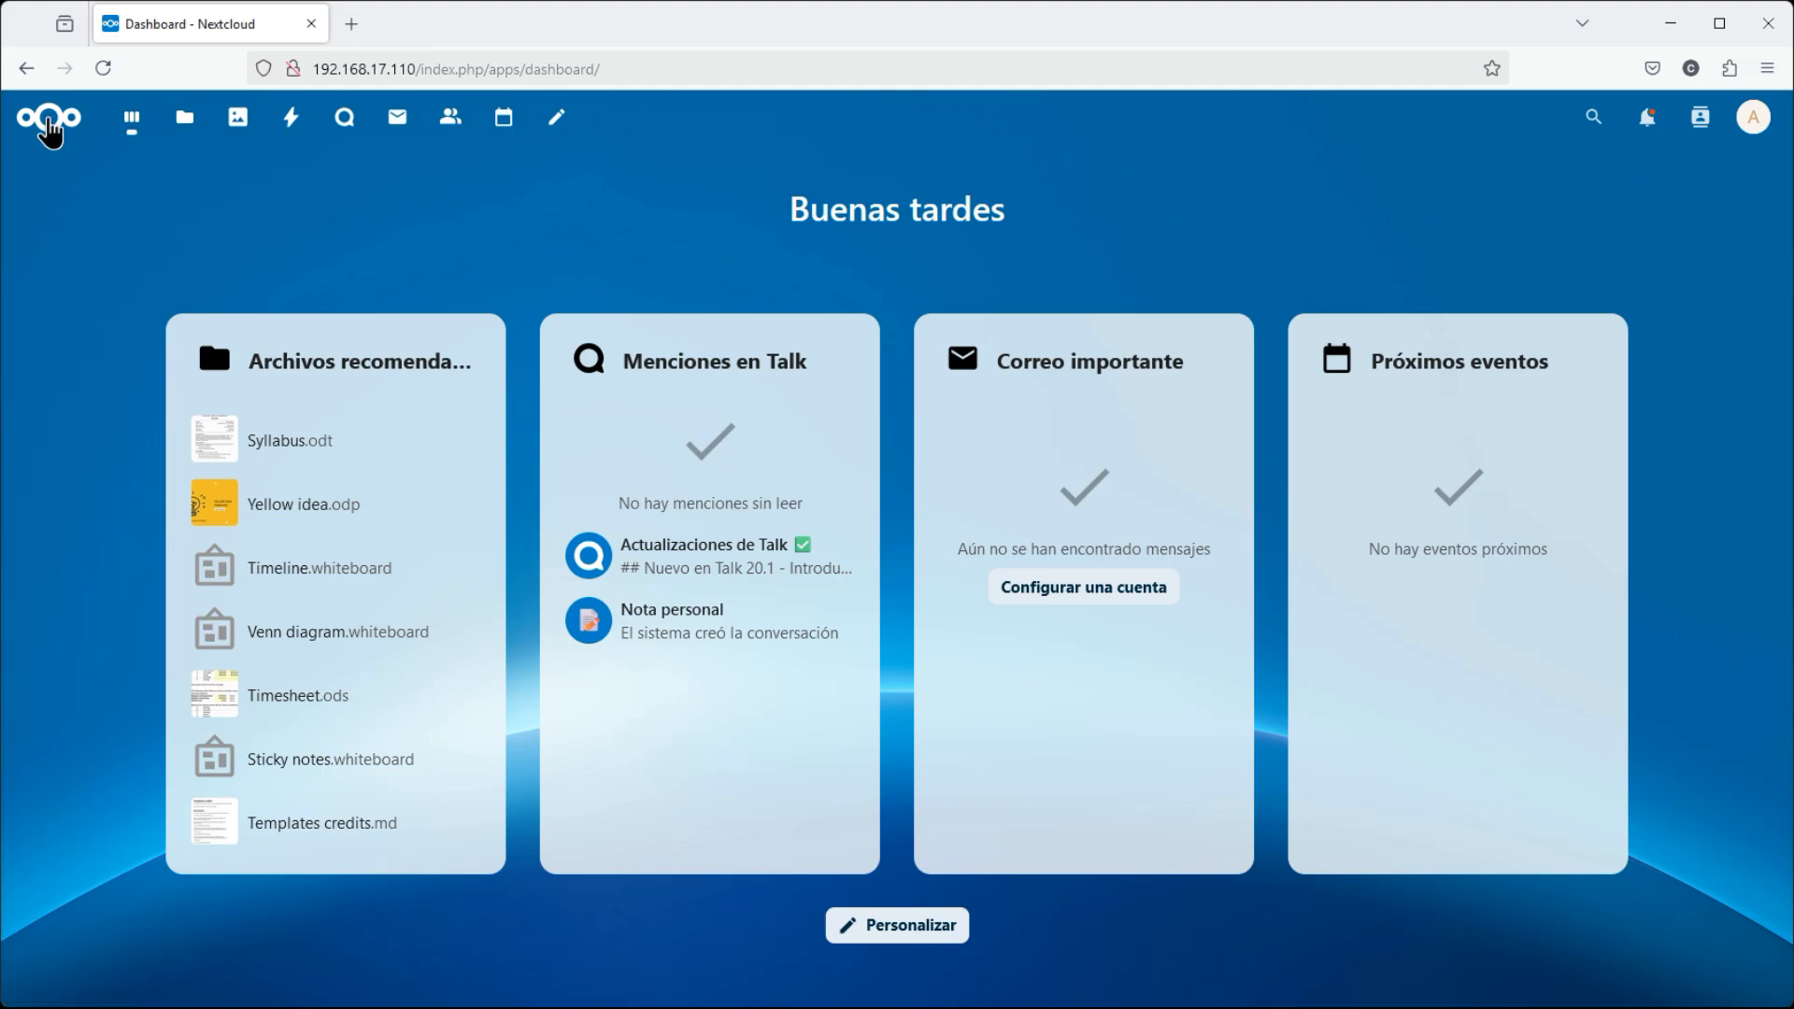
left_click(75, 138)
left_click(1756, 122)
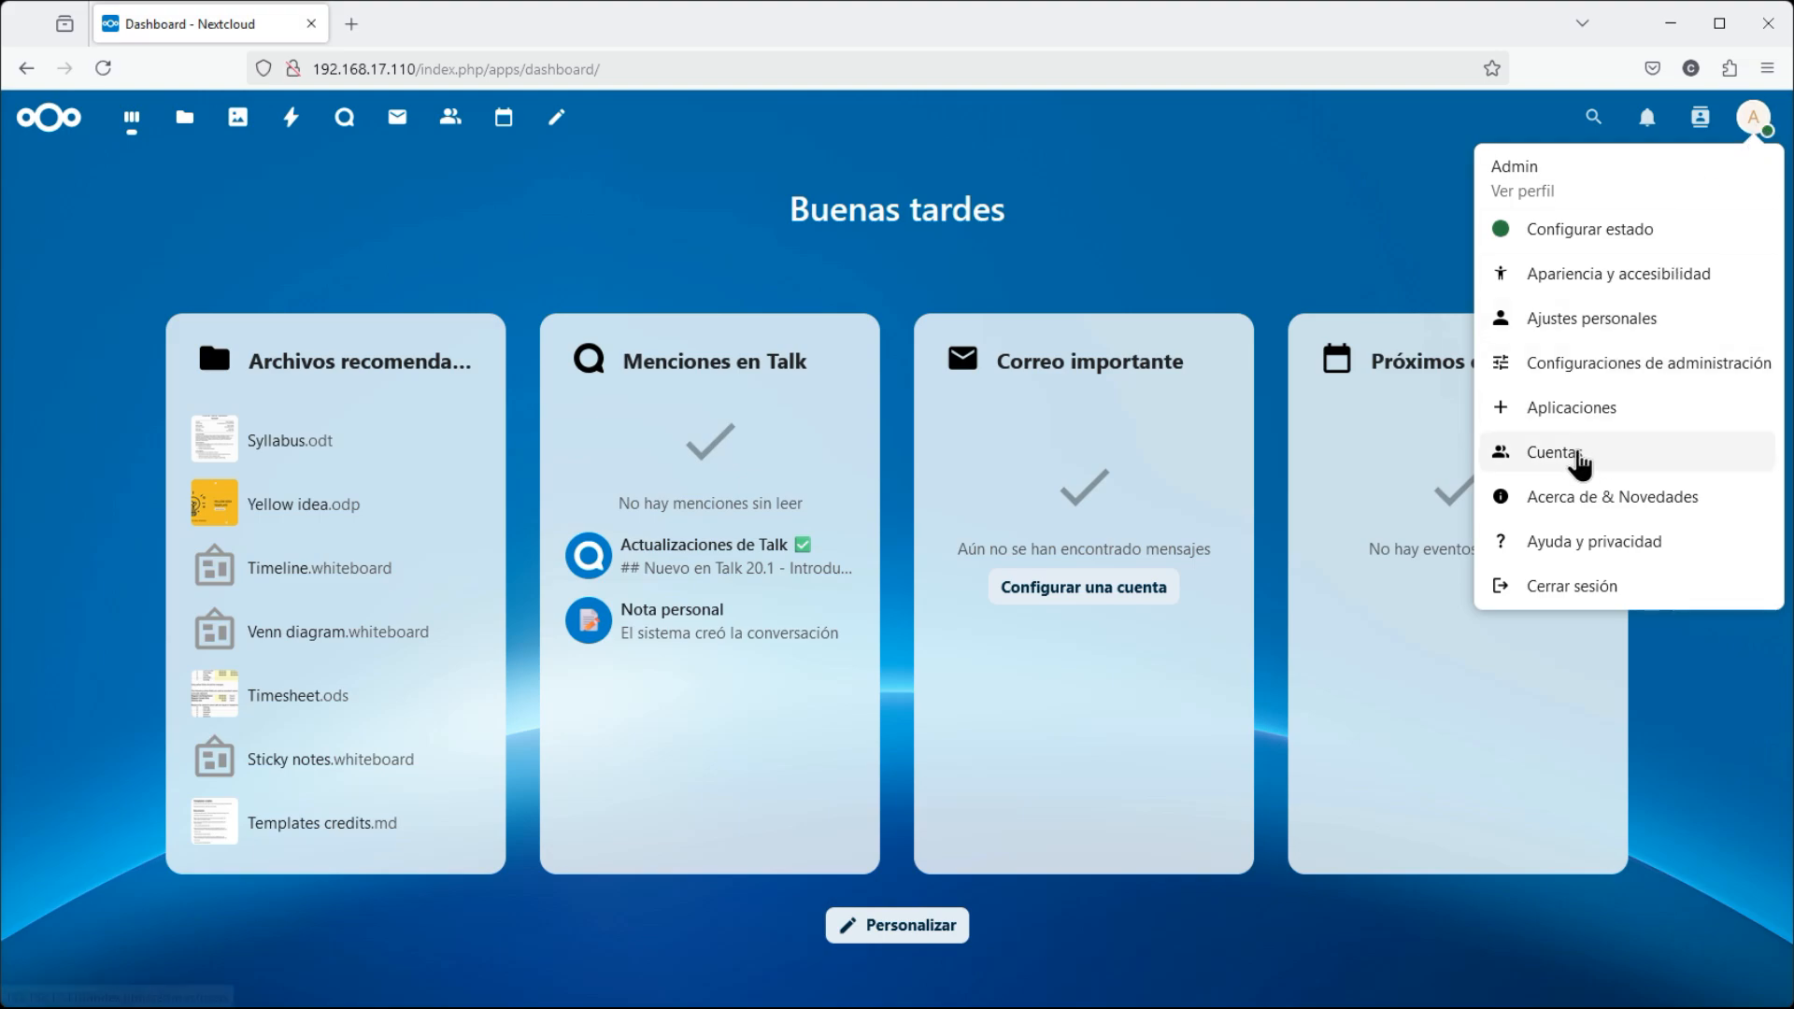
Open the Cuentas (Accounts) page from the avatar menu
left_click(1570, 458)
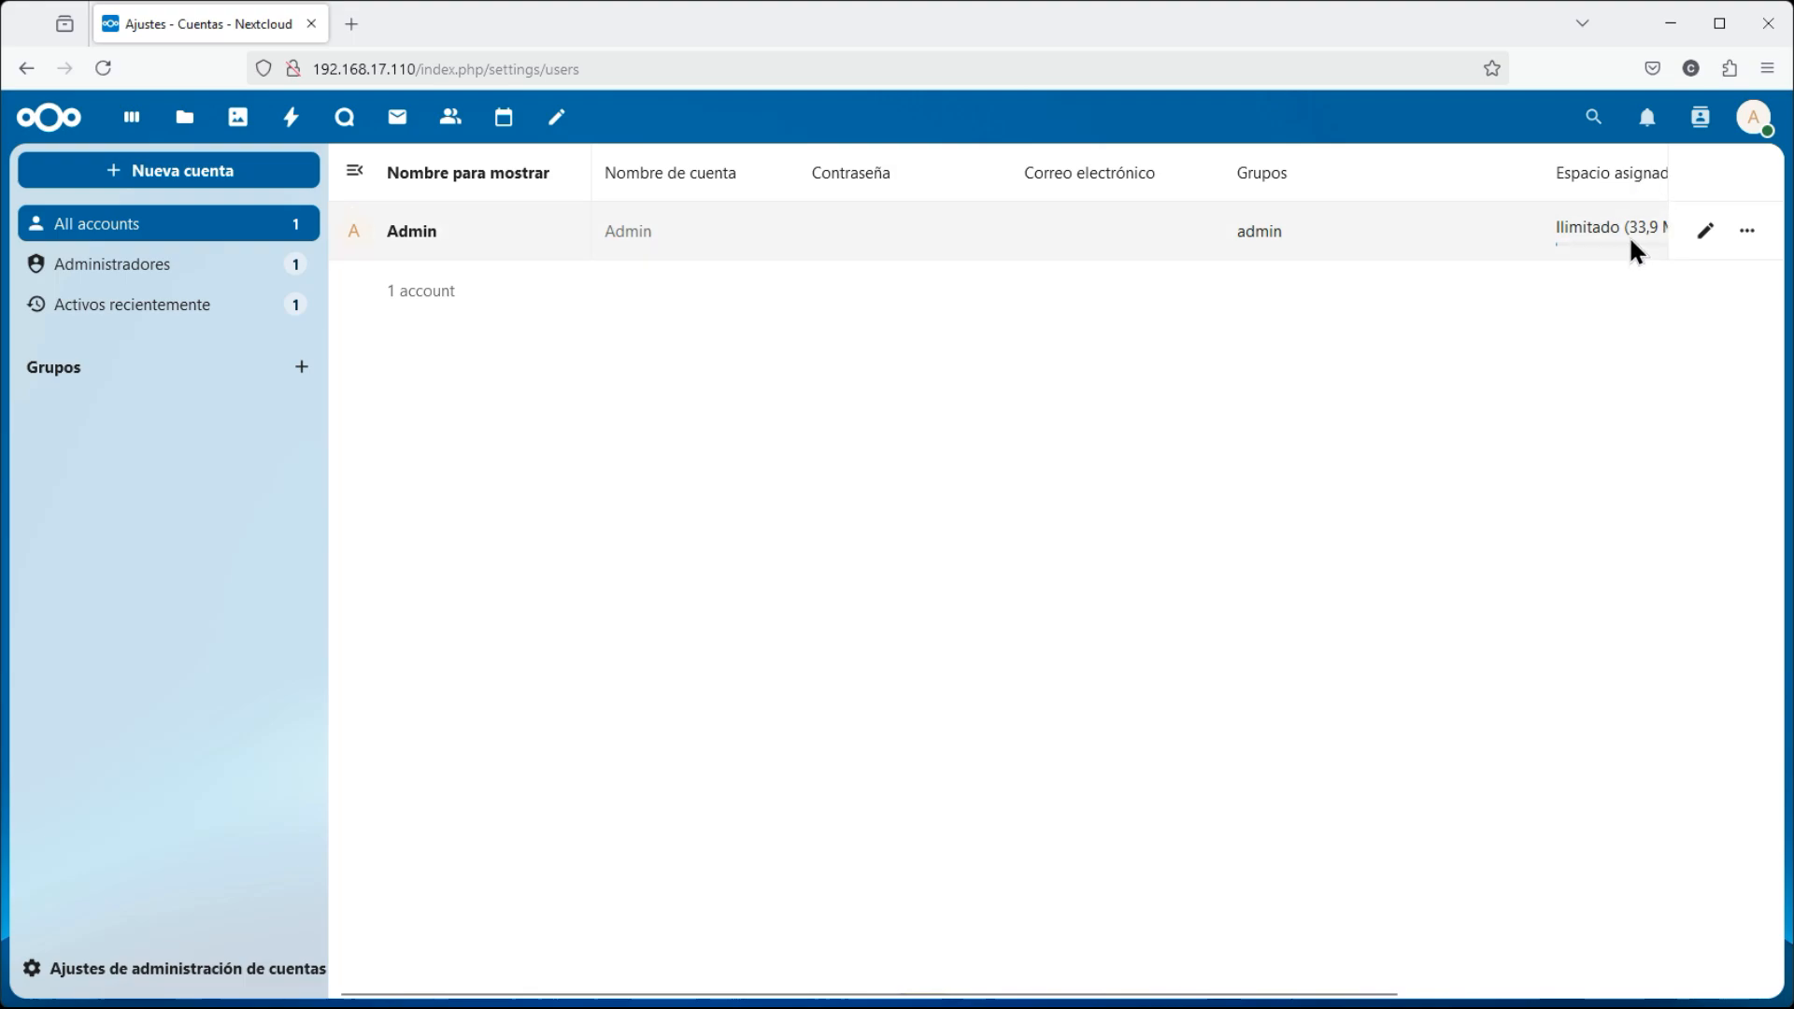
Begin a '+ Nueva cuenta' form with the user's account name and full display name
left_click(182, 178)
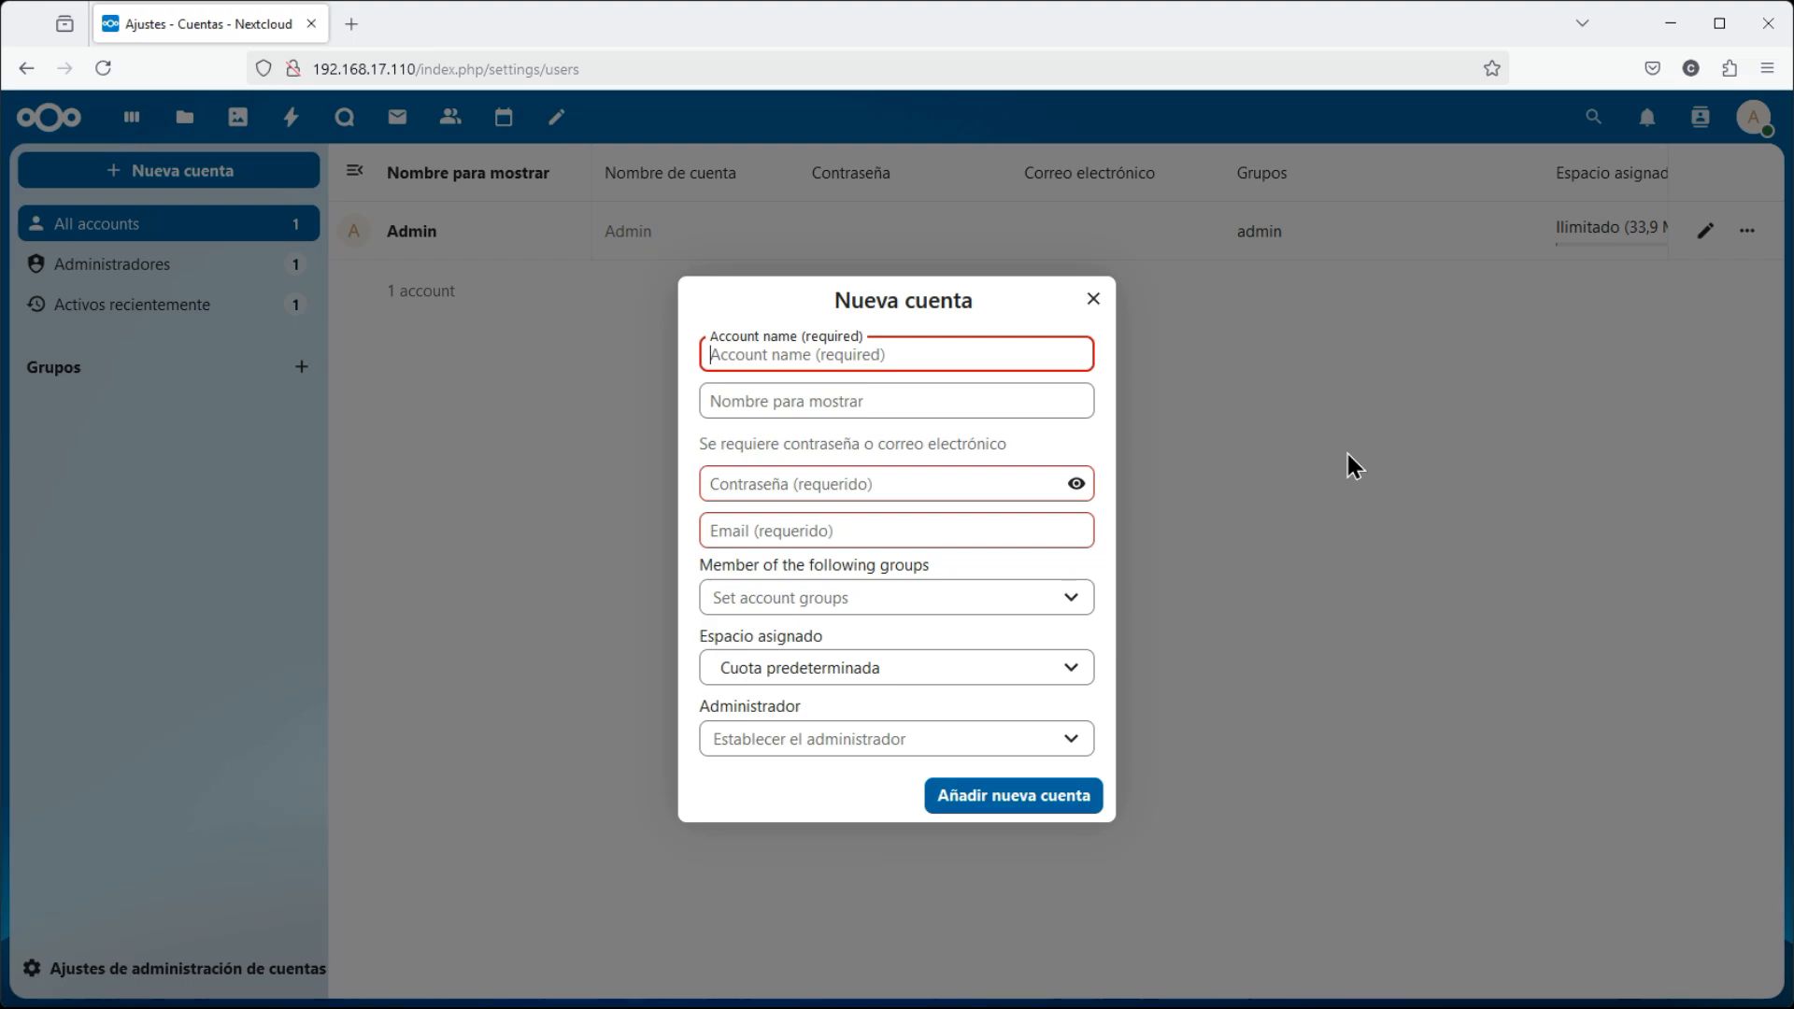
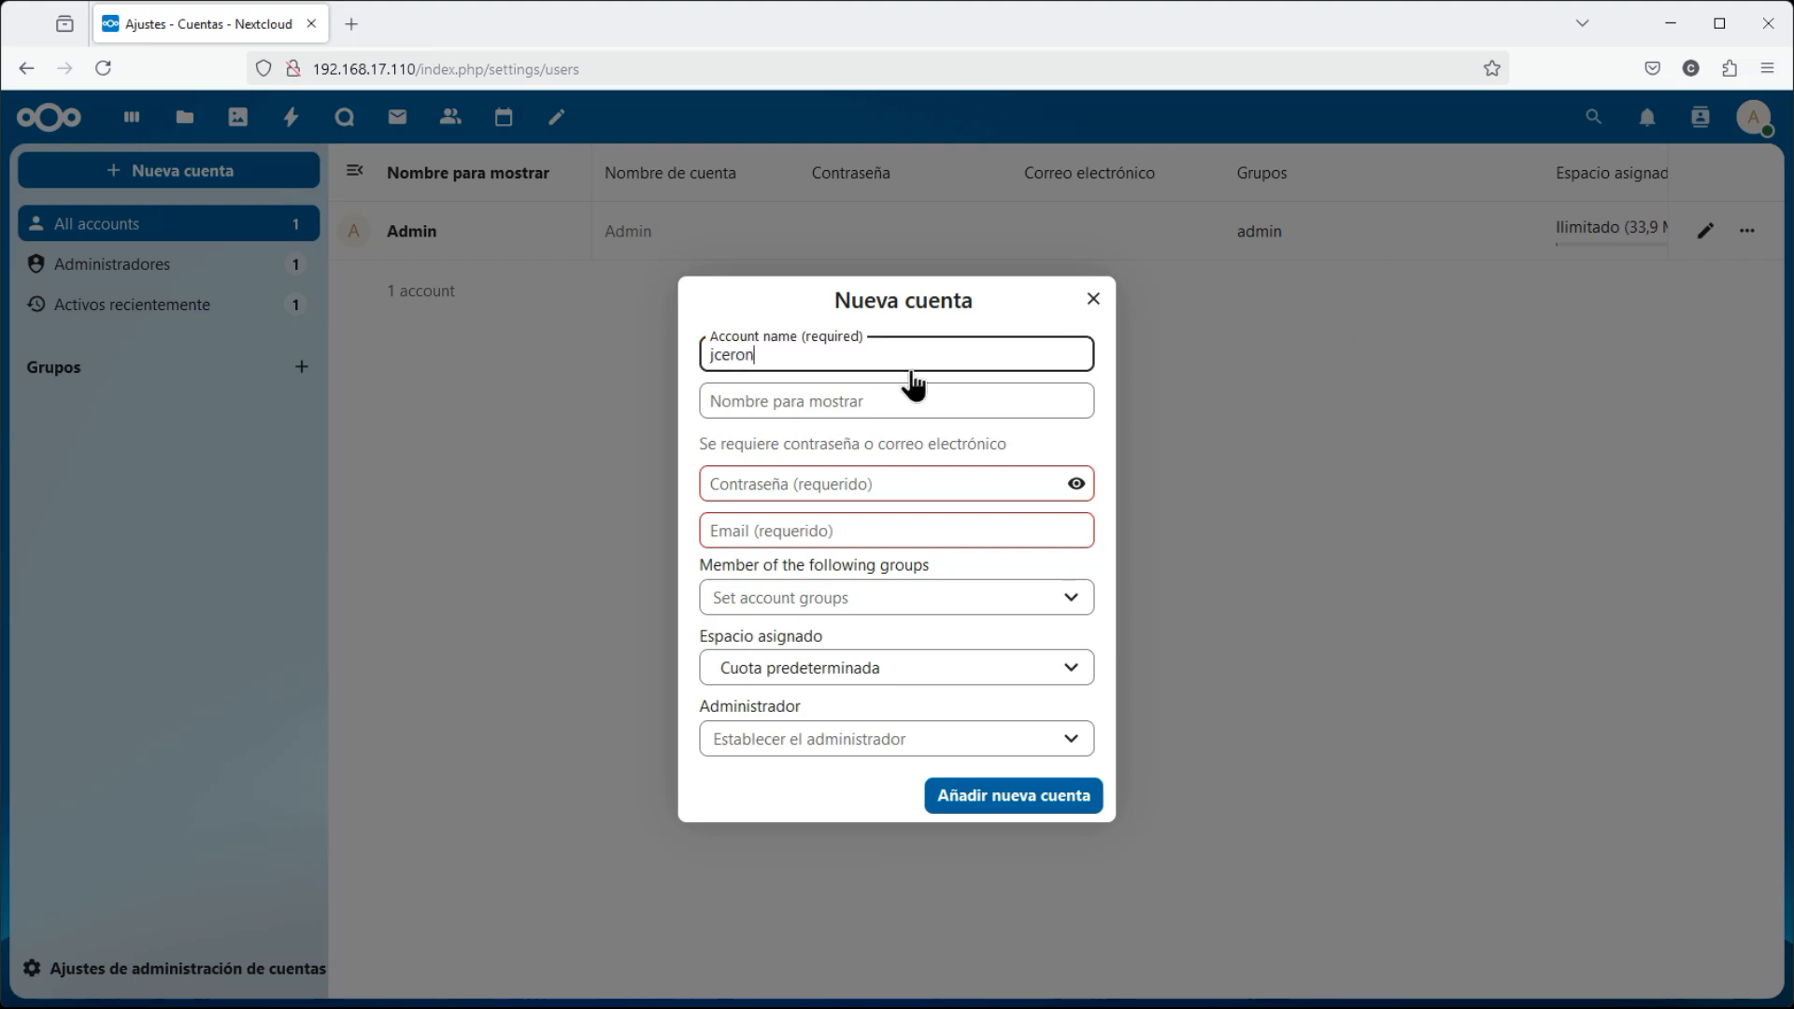
left_click(807, 395)
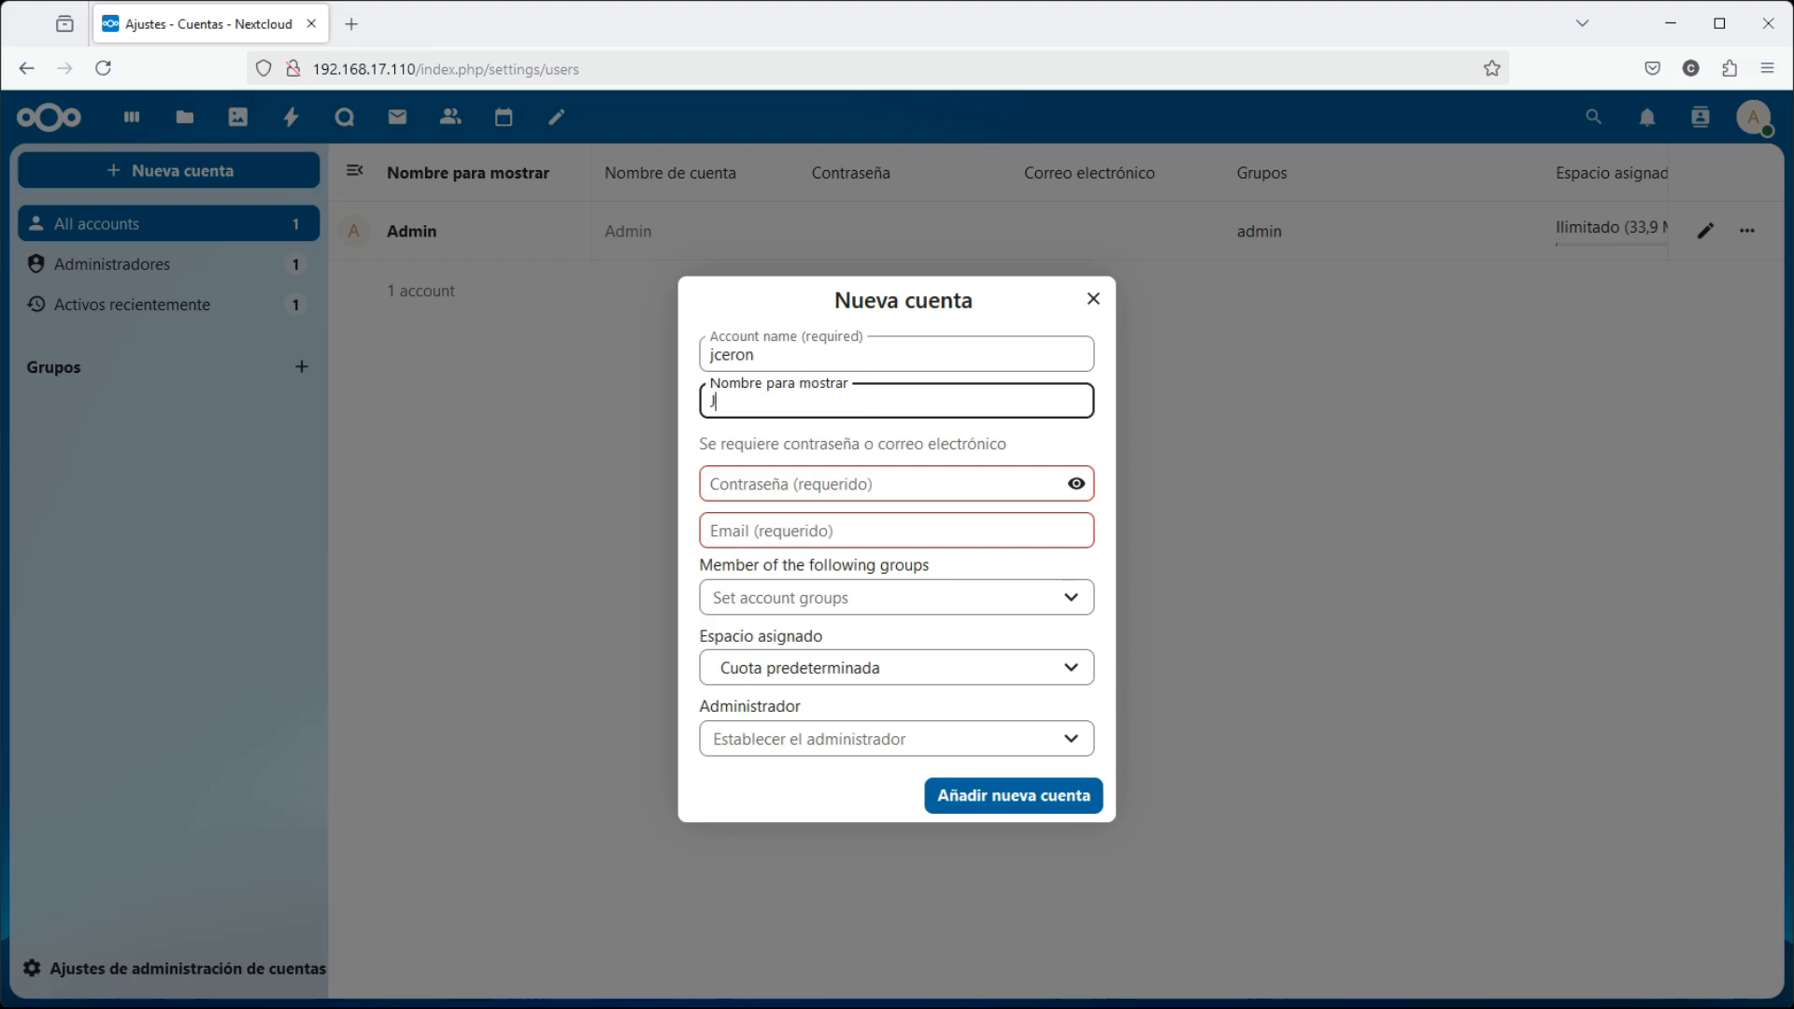
left_click(819, 480)
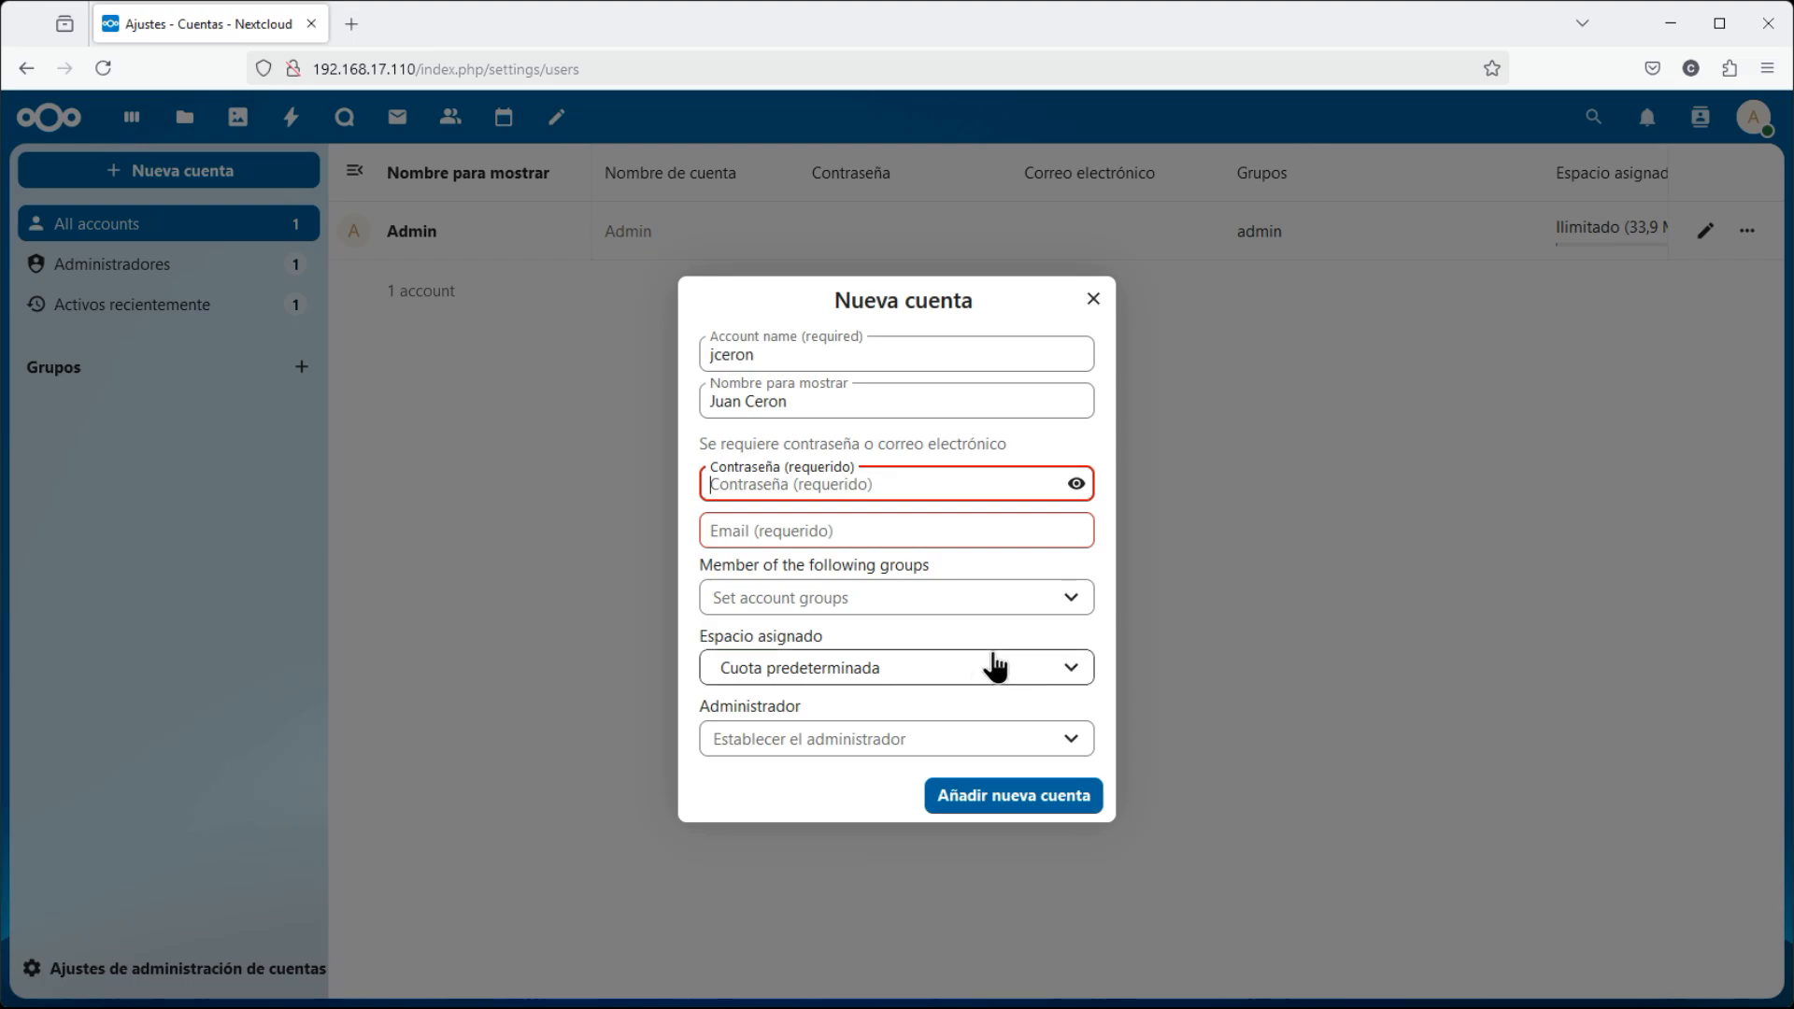
Enter the account password and the user's testlab.loc e-mail address
type("•••••••••")
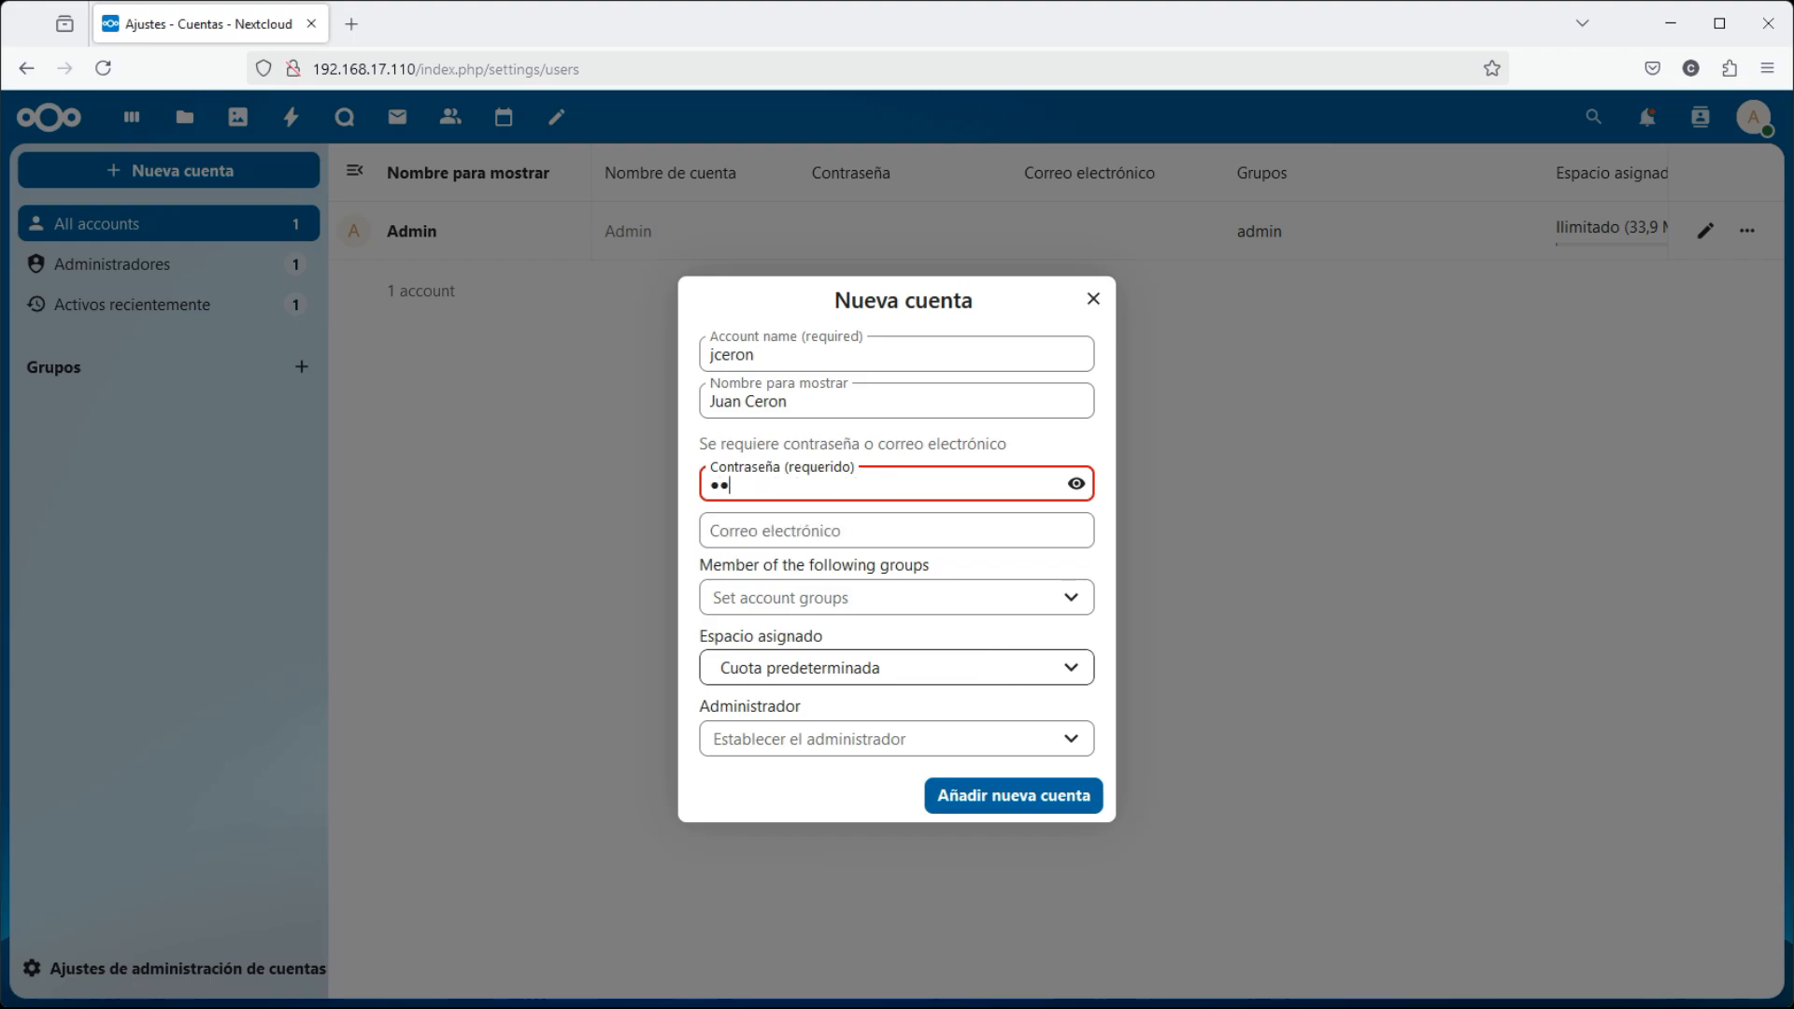
type("•")
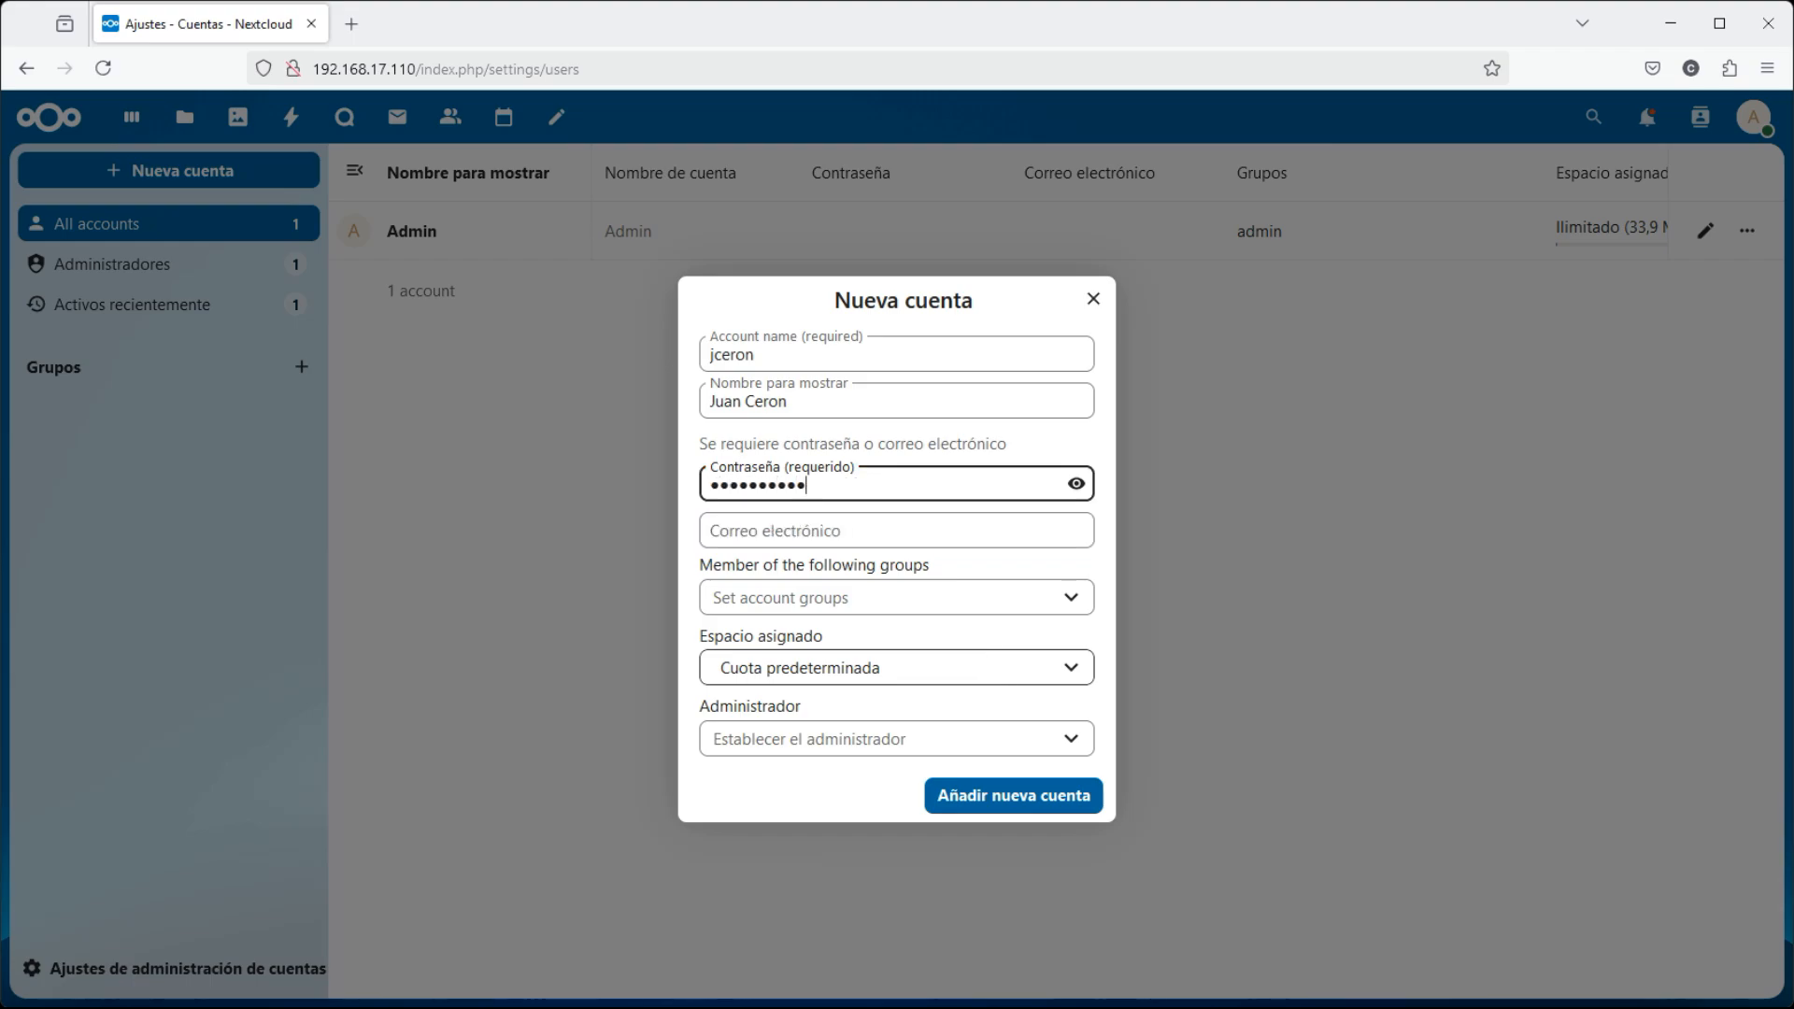
left_click(808, 528)
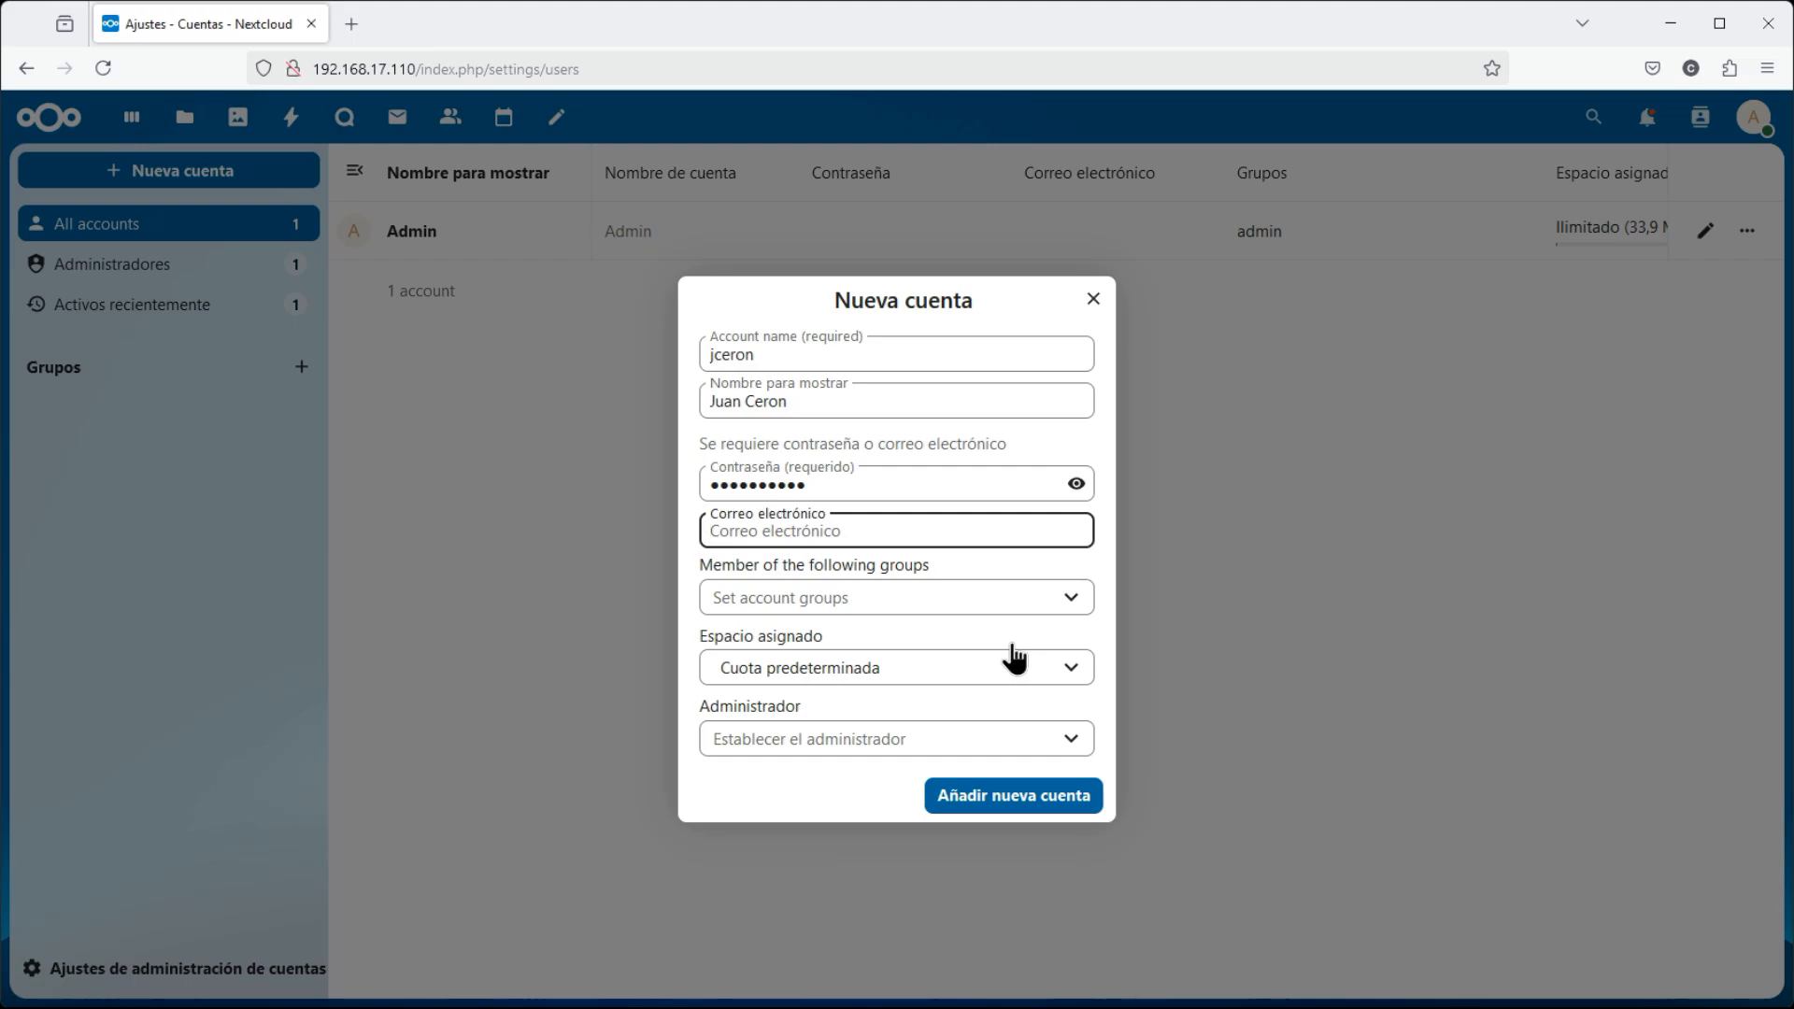
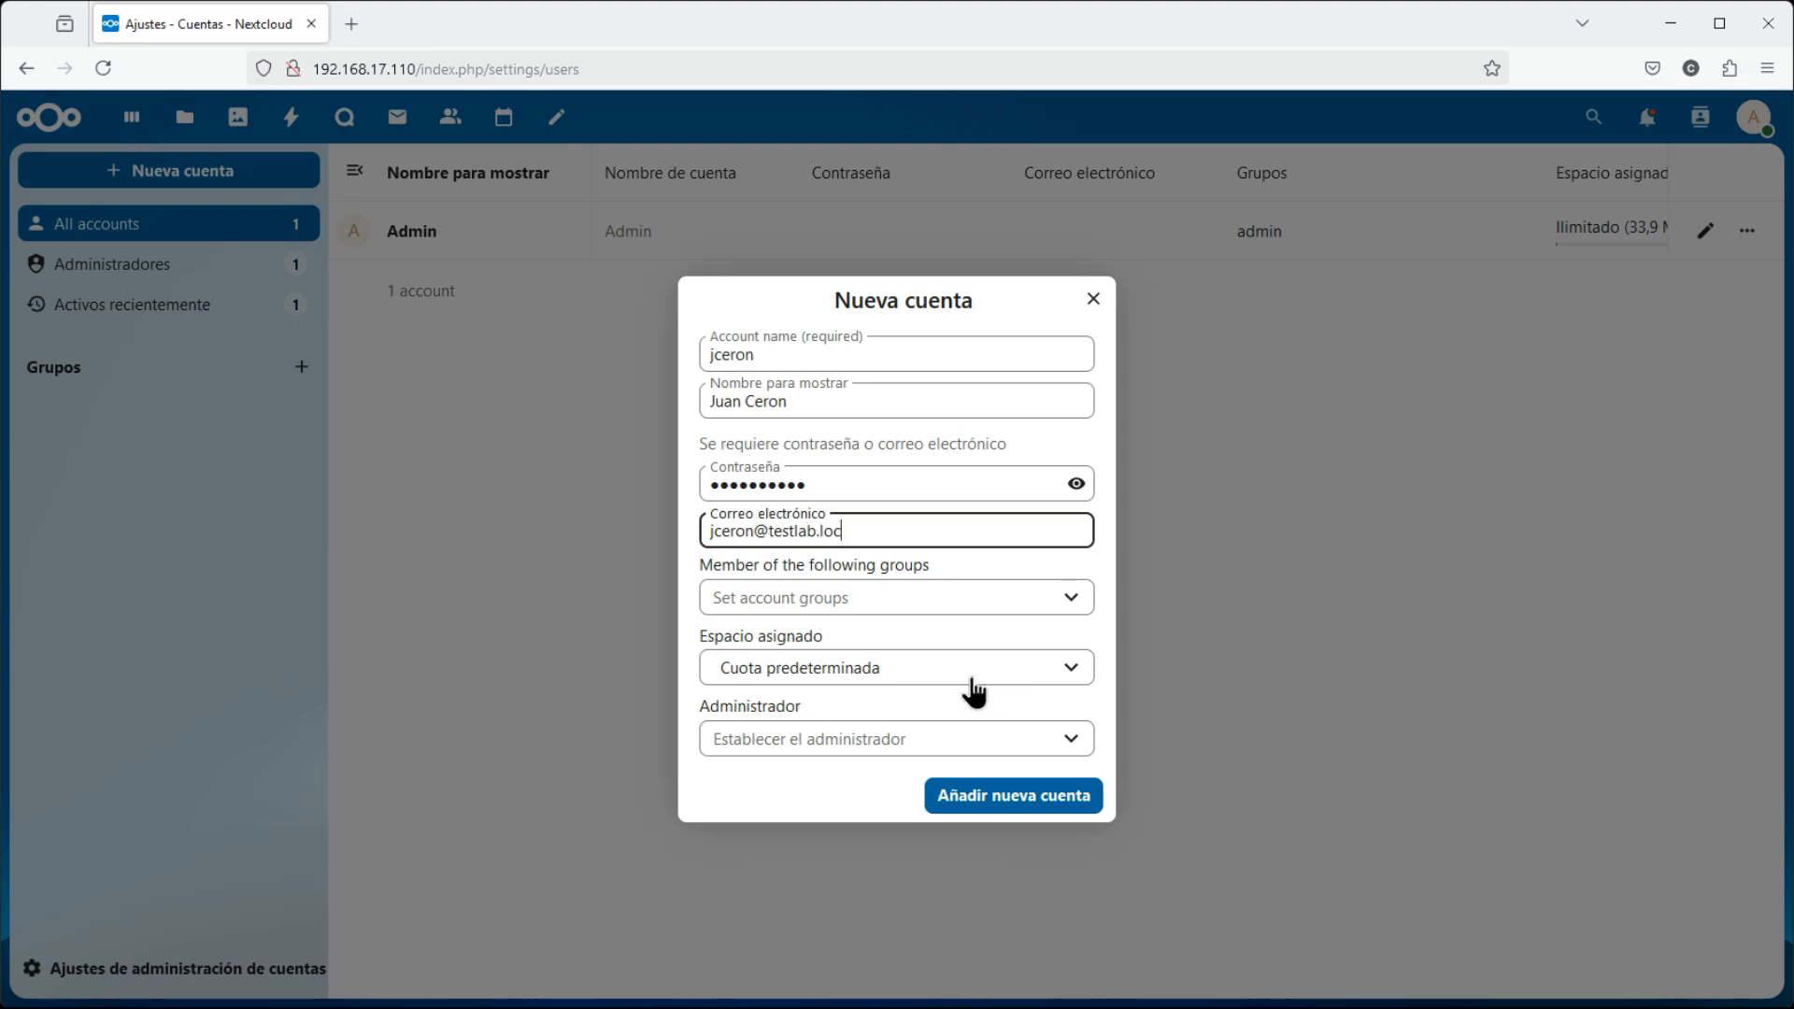
Pick 1 GB under Espacio asignado, leaving account groups and Administrador unselected
left_click(879, 600)
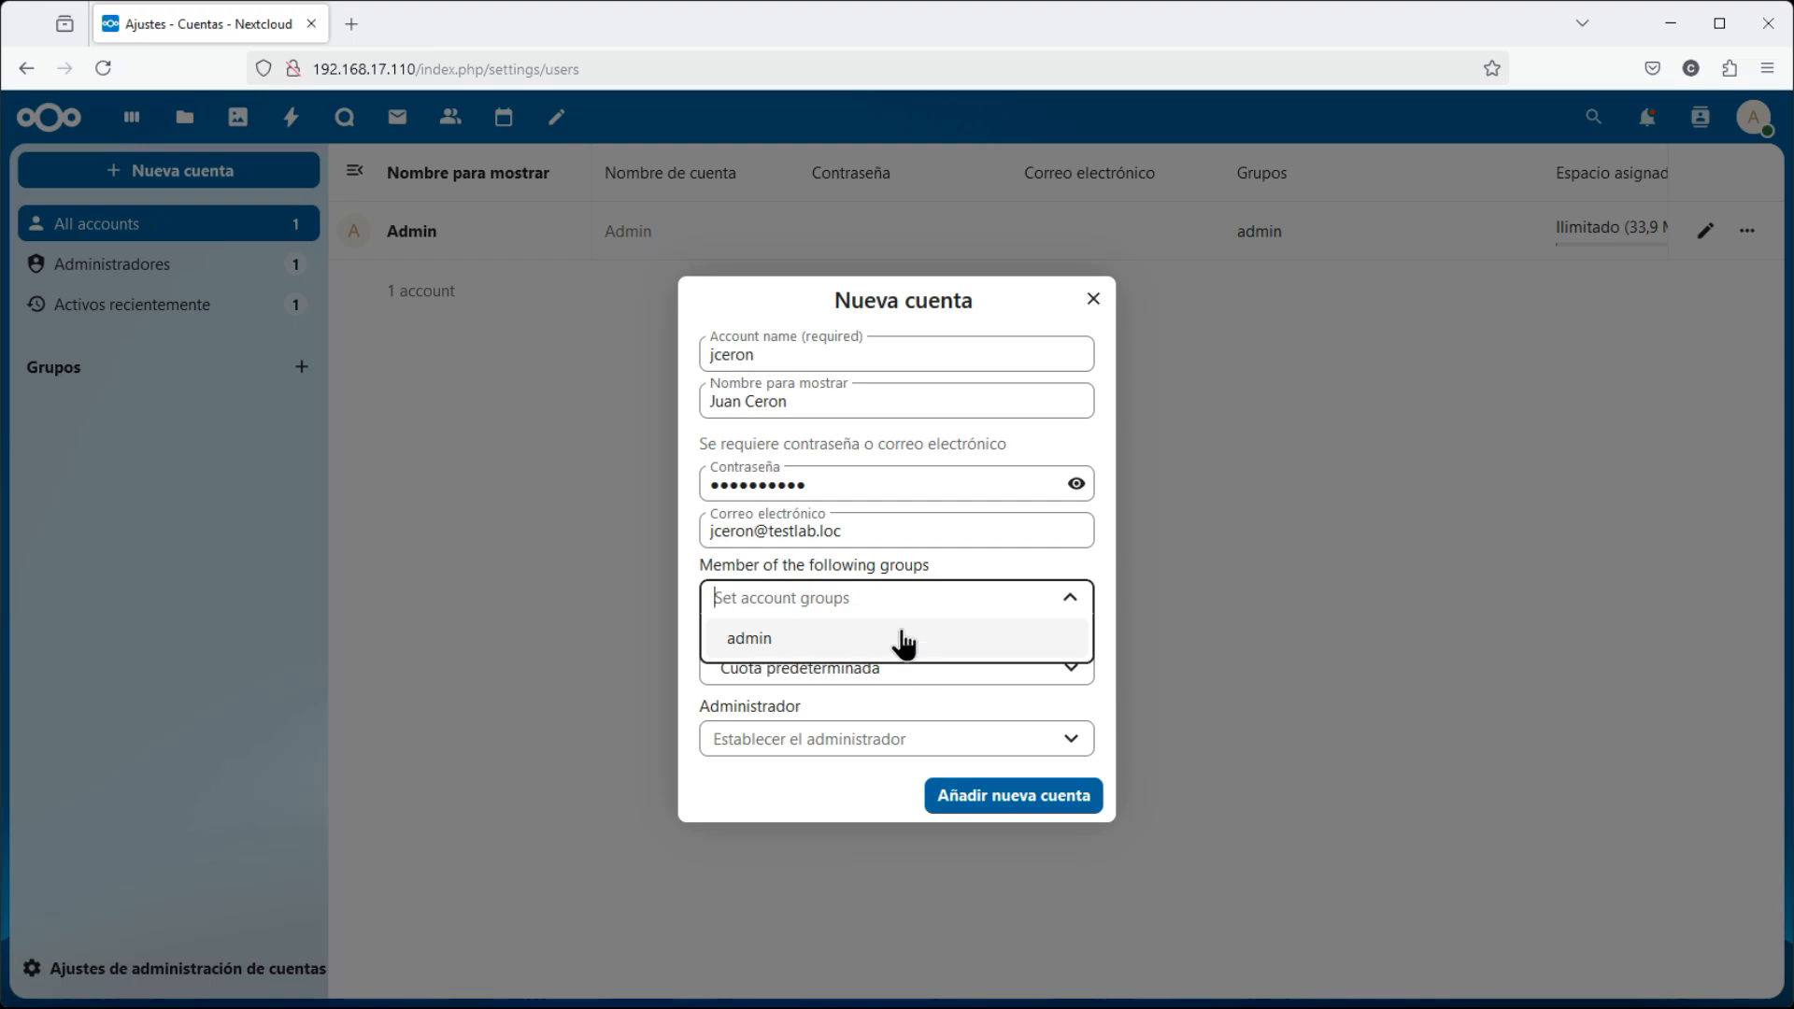
left_click(1114, 570)
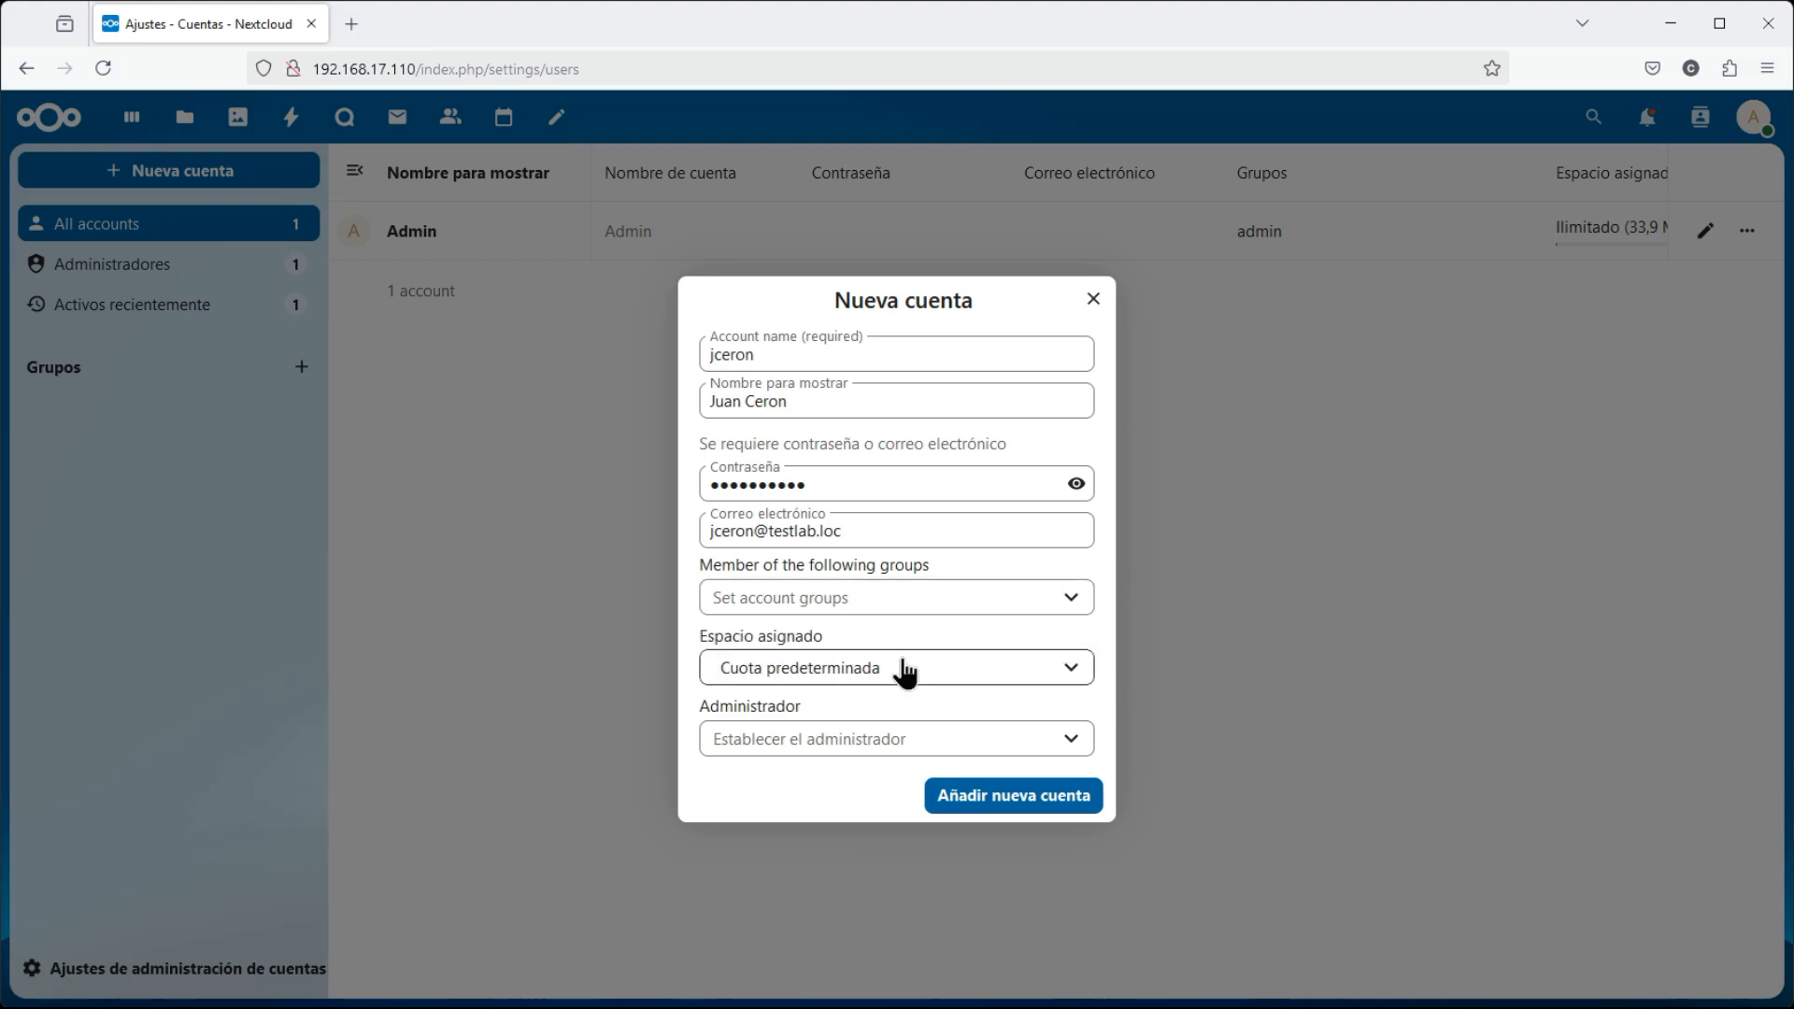
left_click(841, 672)
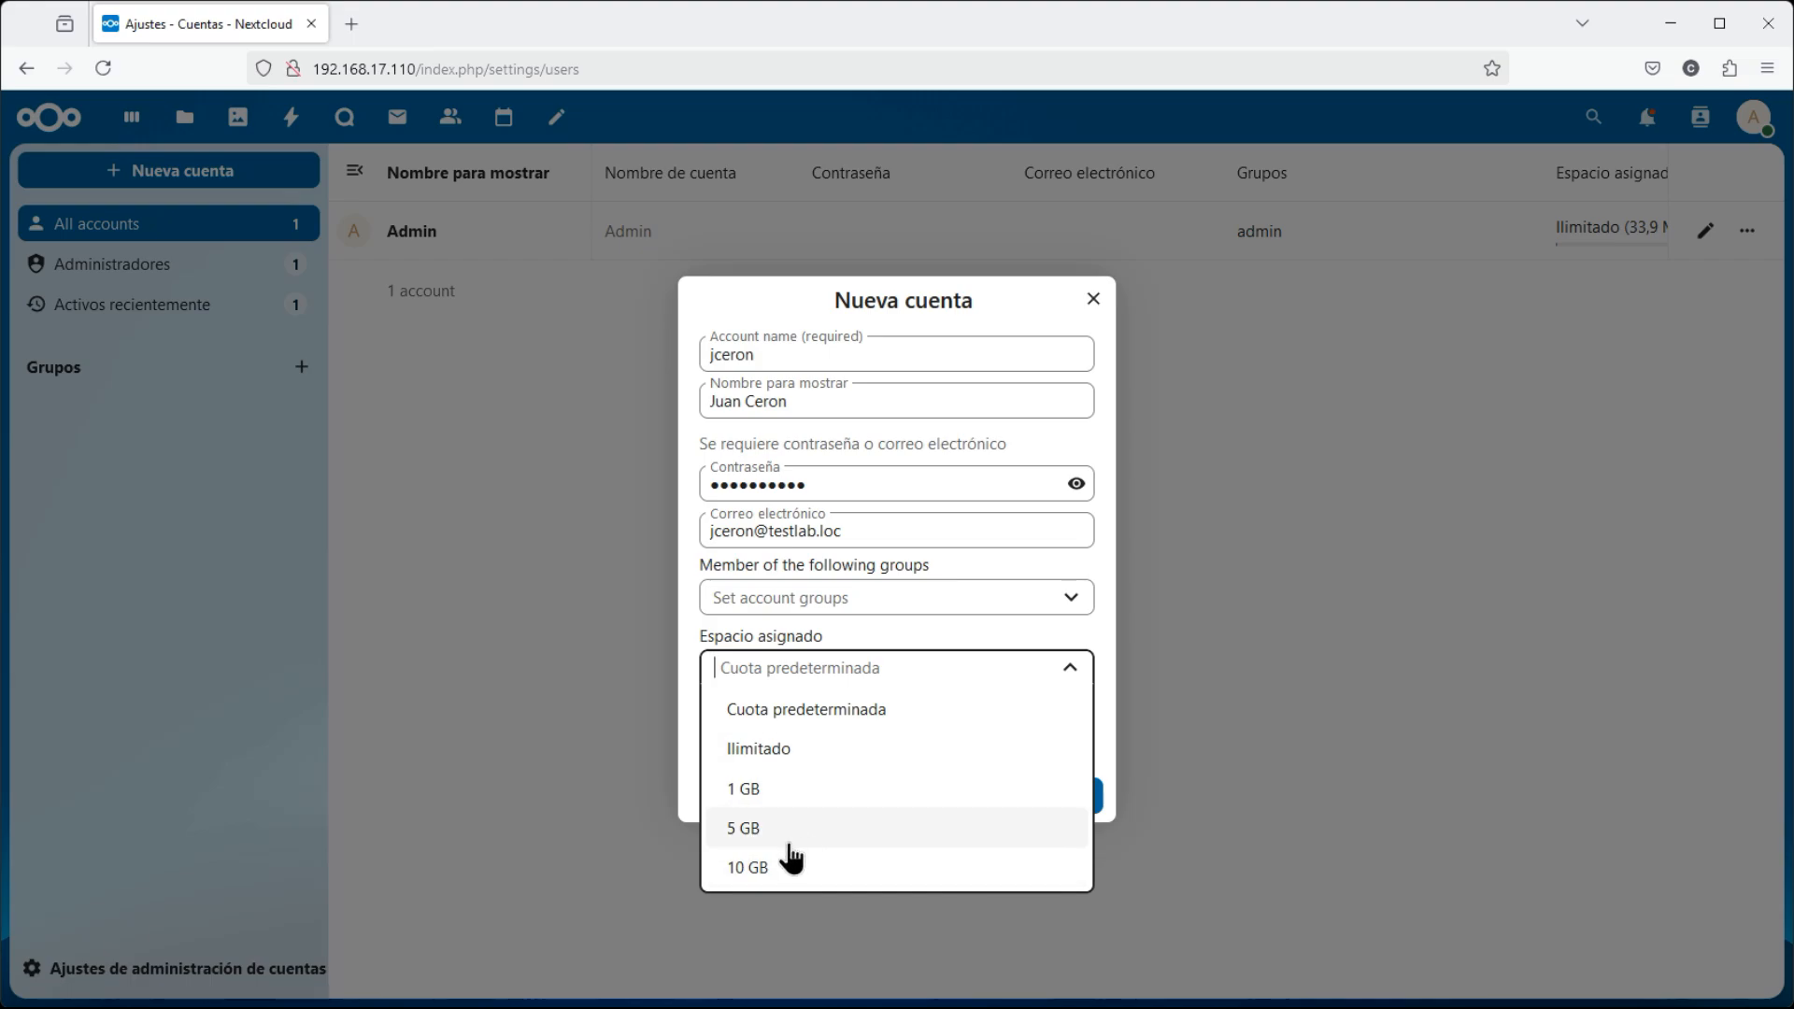
left_click(780, 799)
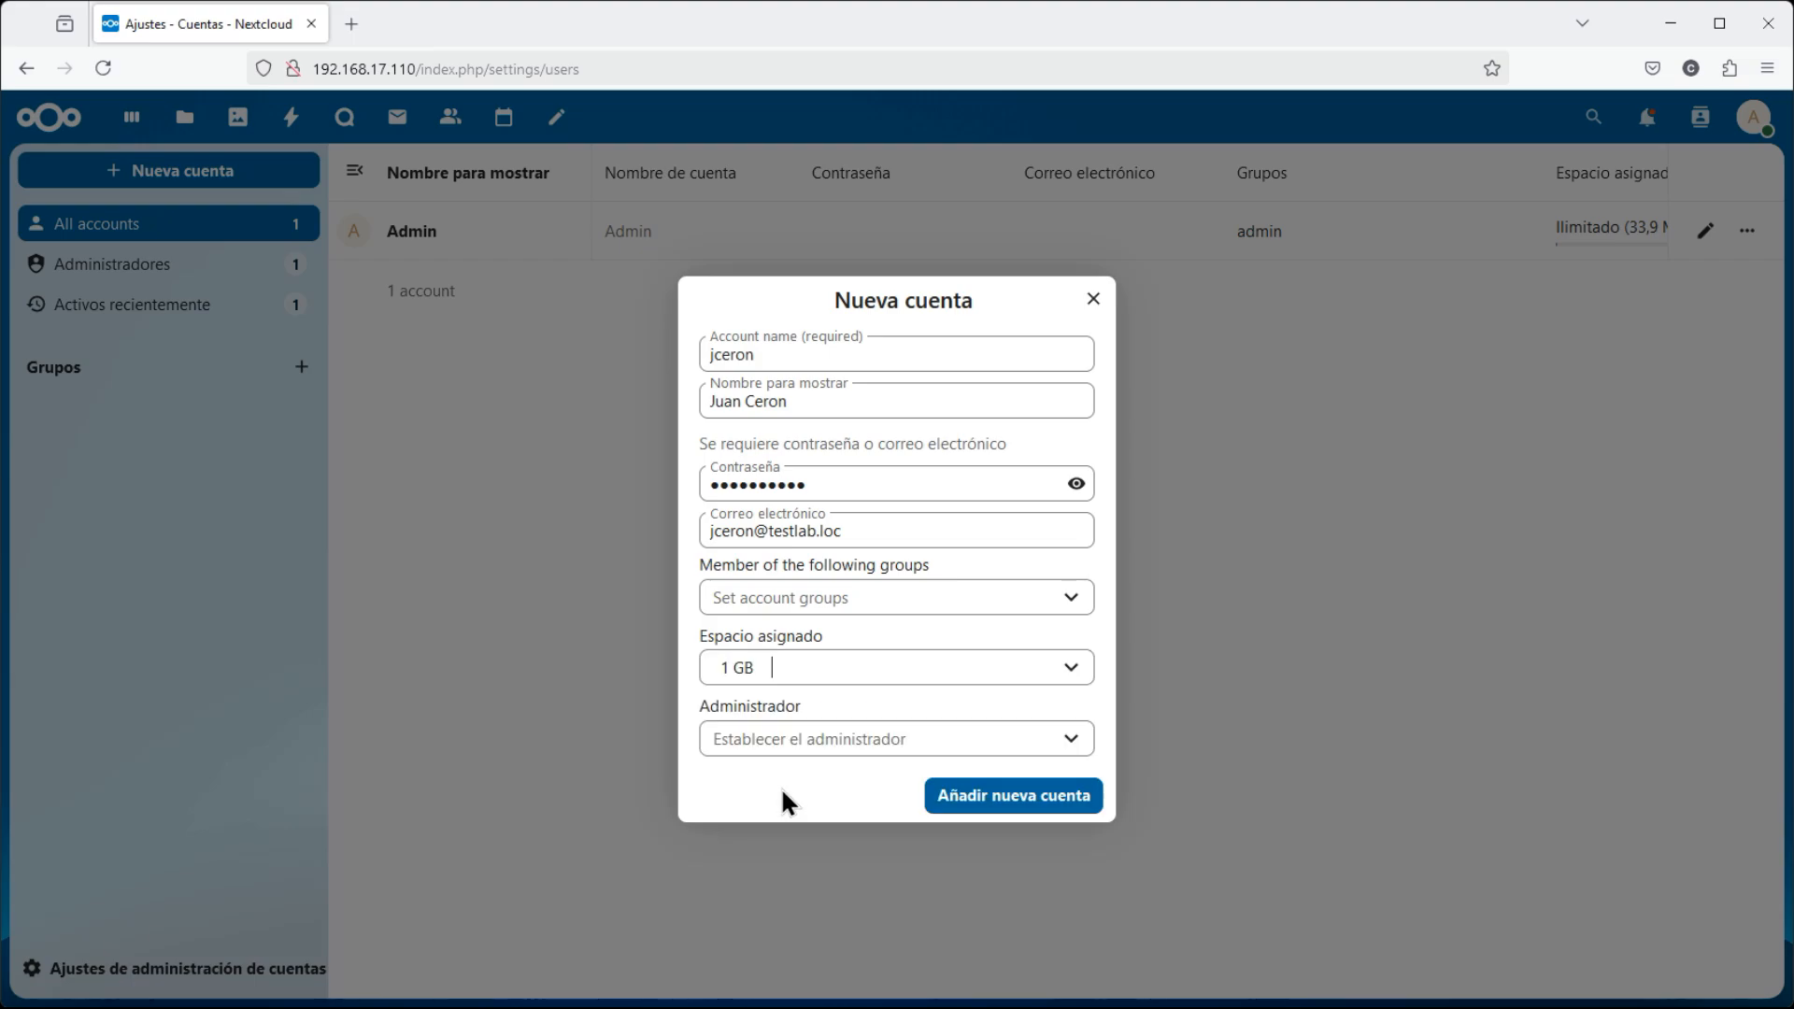
left_click(1075, 743)
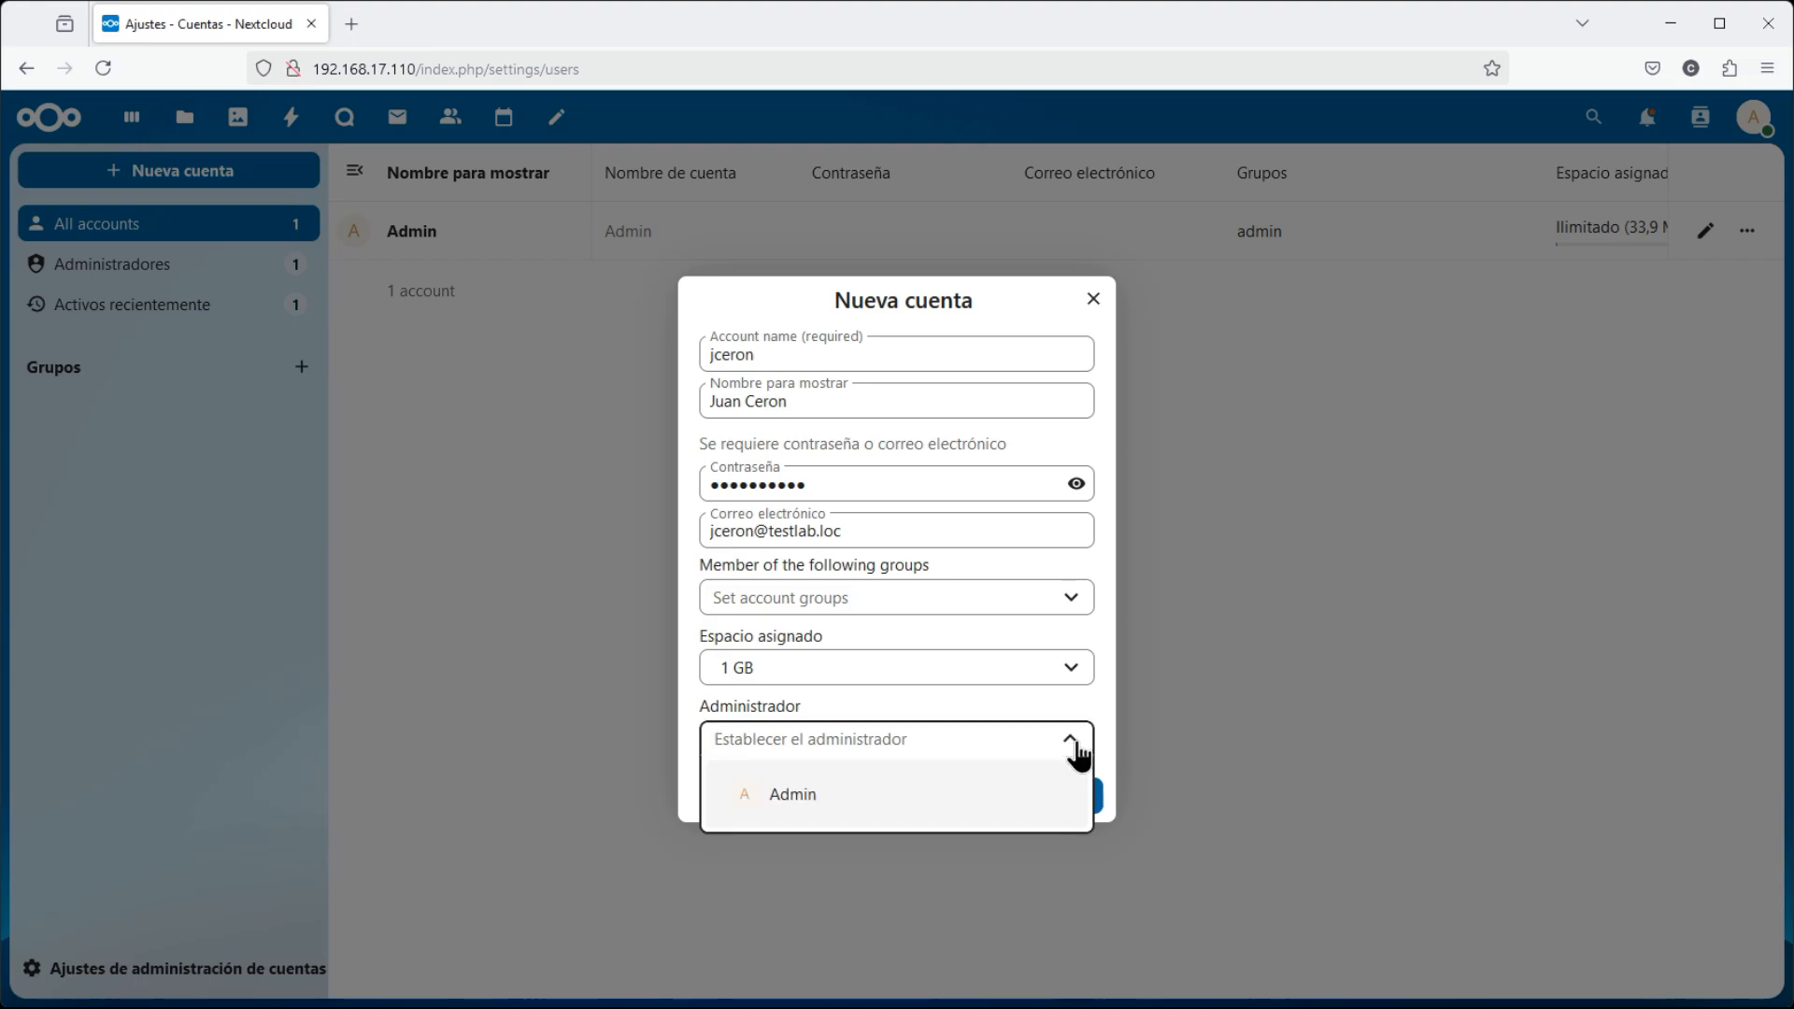
left_click(1074, 746)
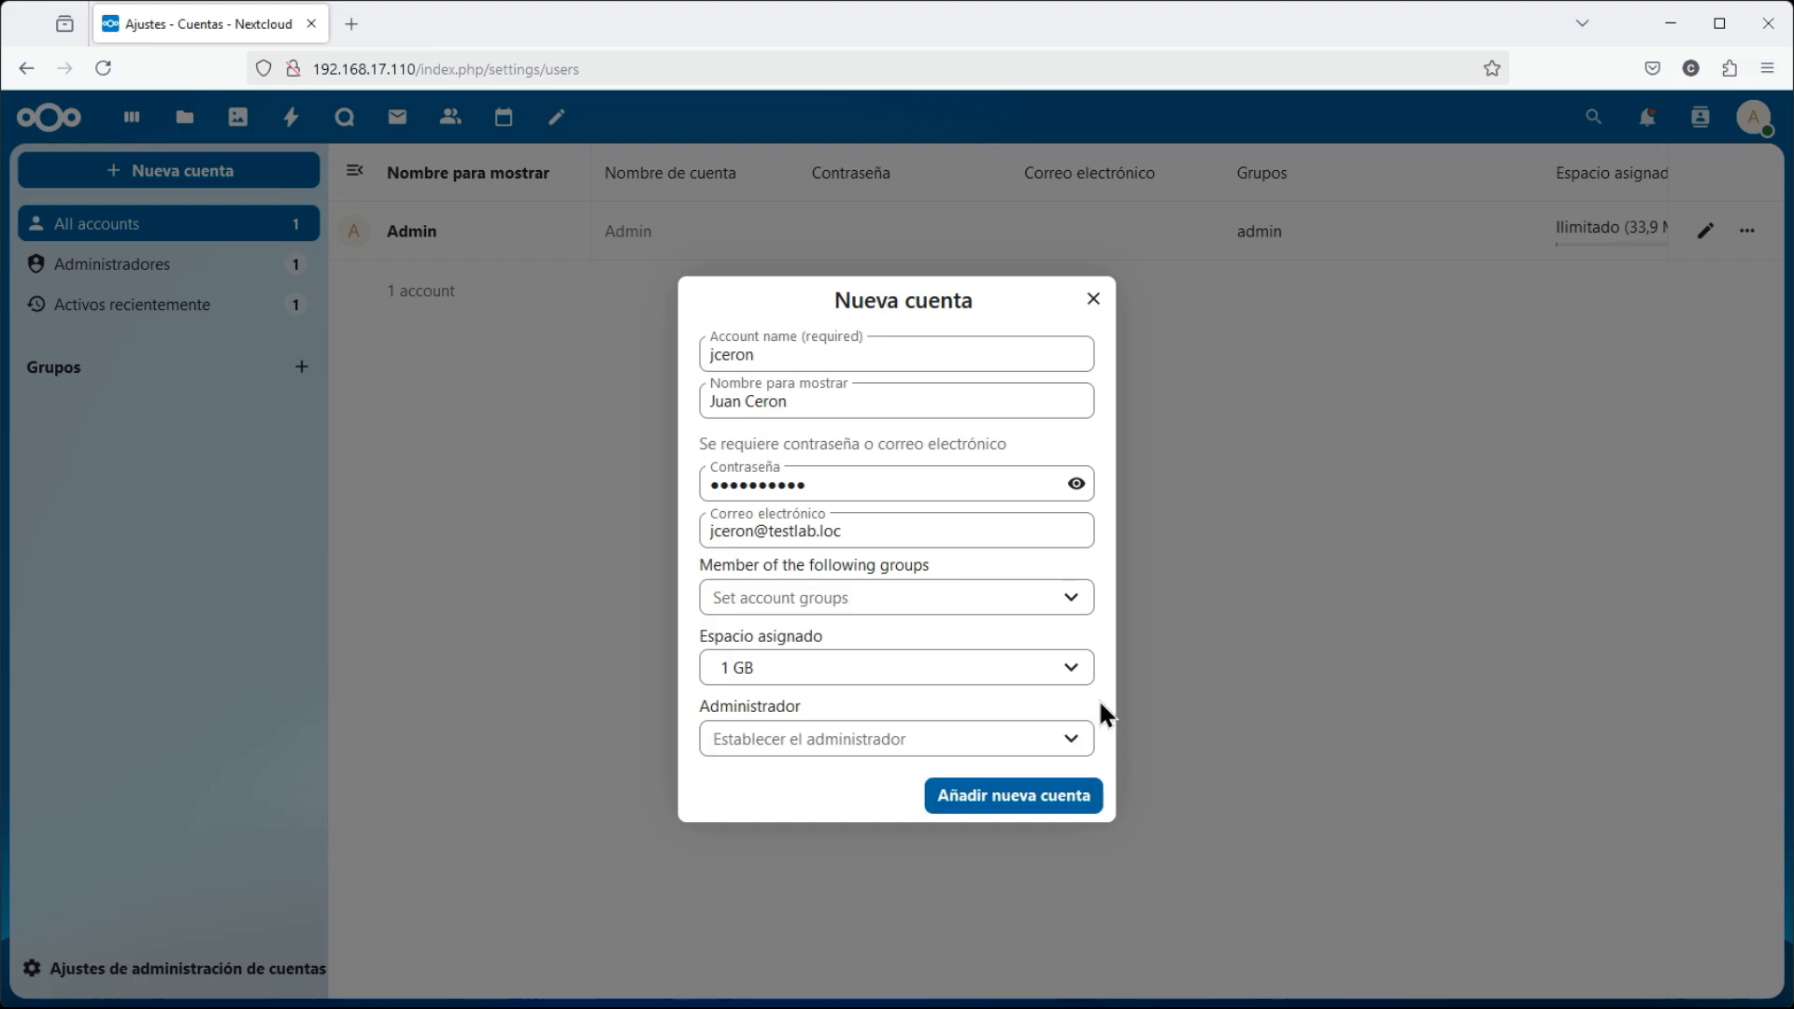
Try creating the account, then replace the rejected leaked password with a new one
left_click(1002, 816)
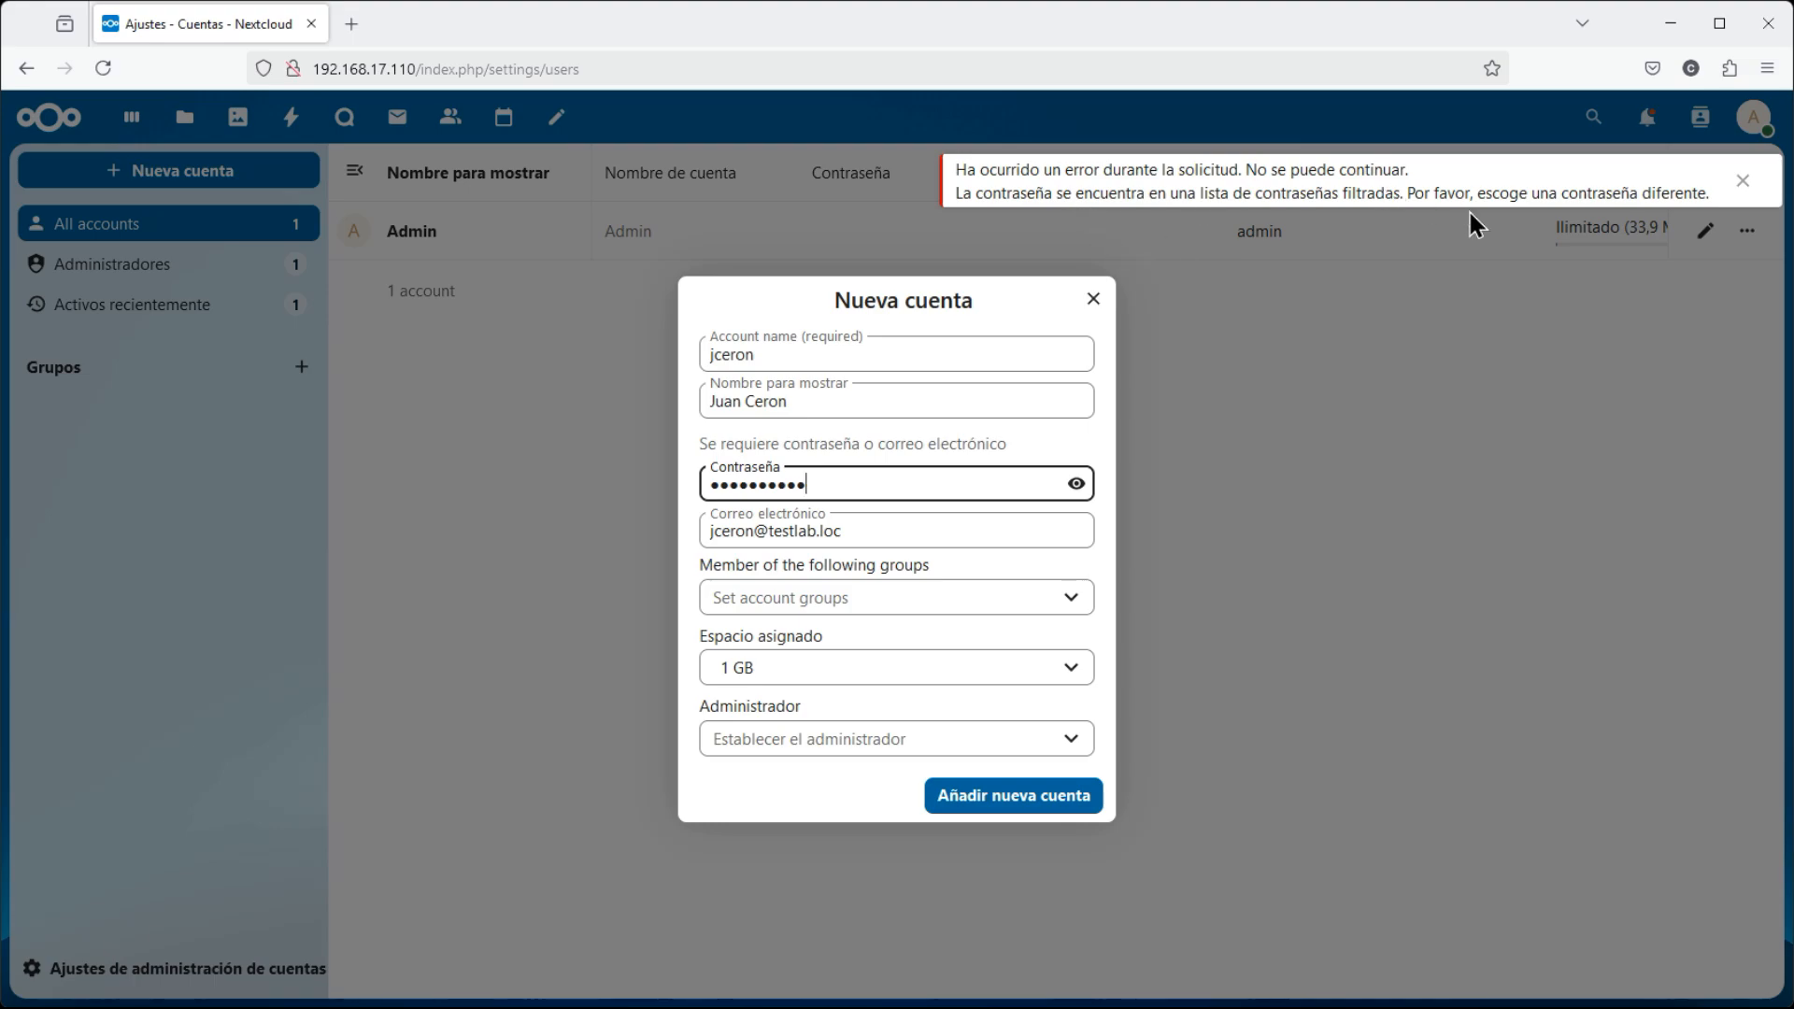
left_click_drag(809, 484, 497, 478)
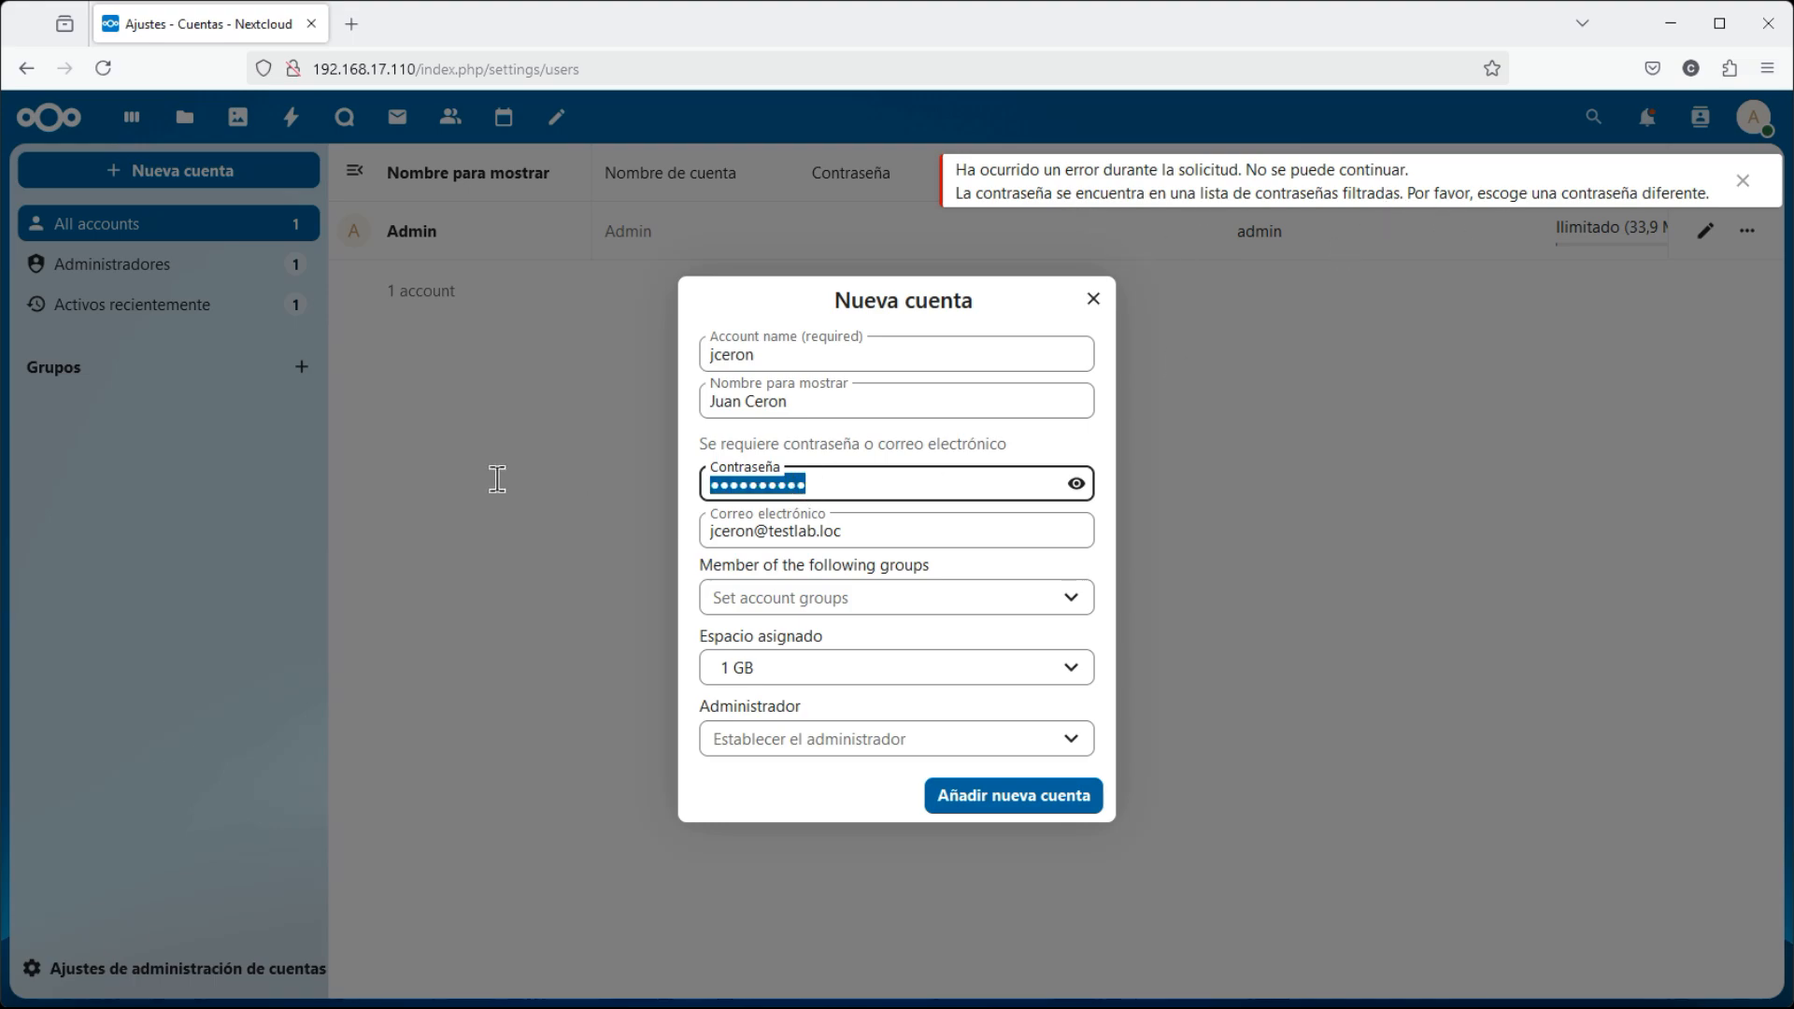
key("BackSpace")
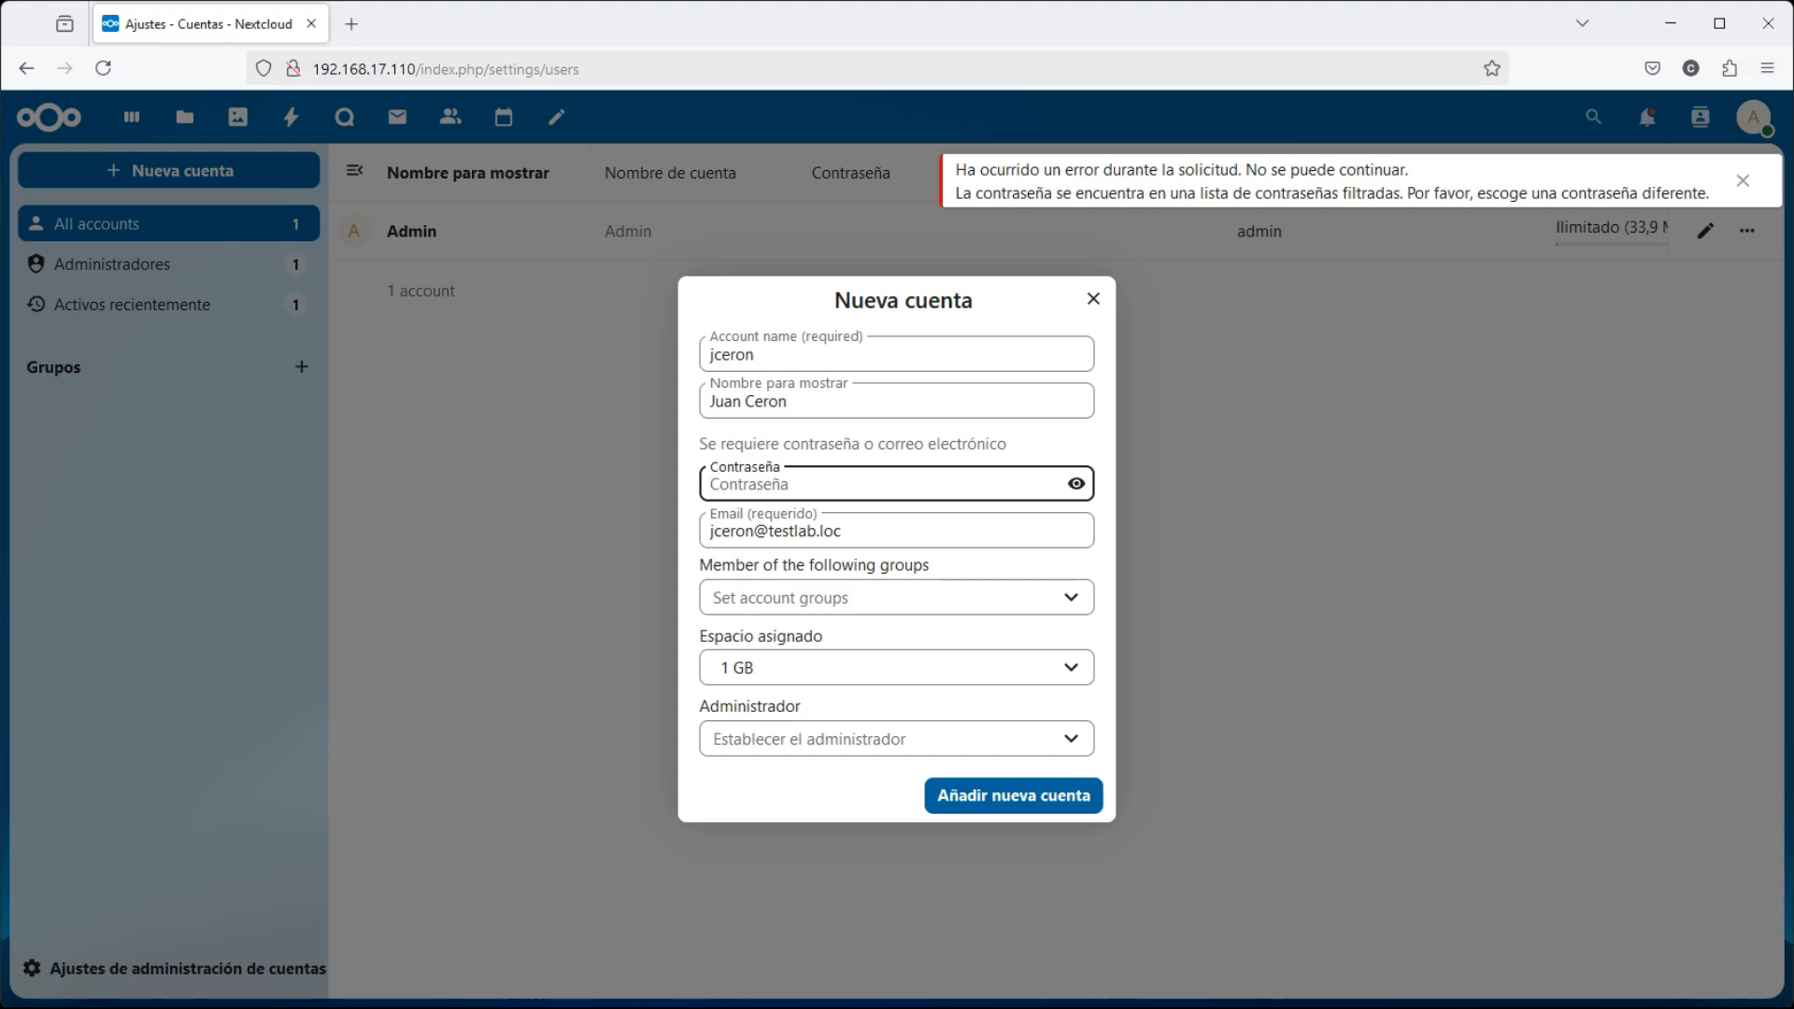
type("P•••••••")
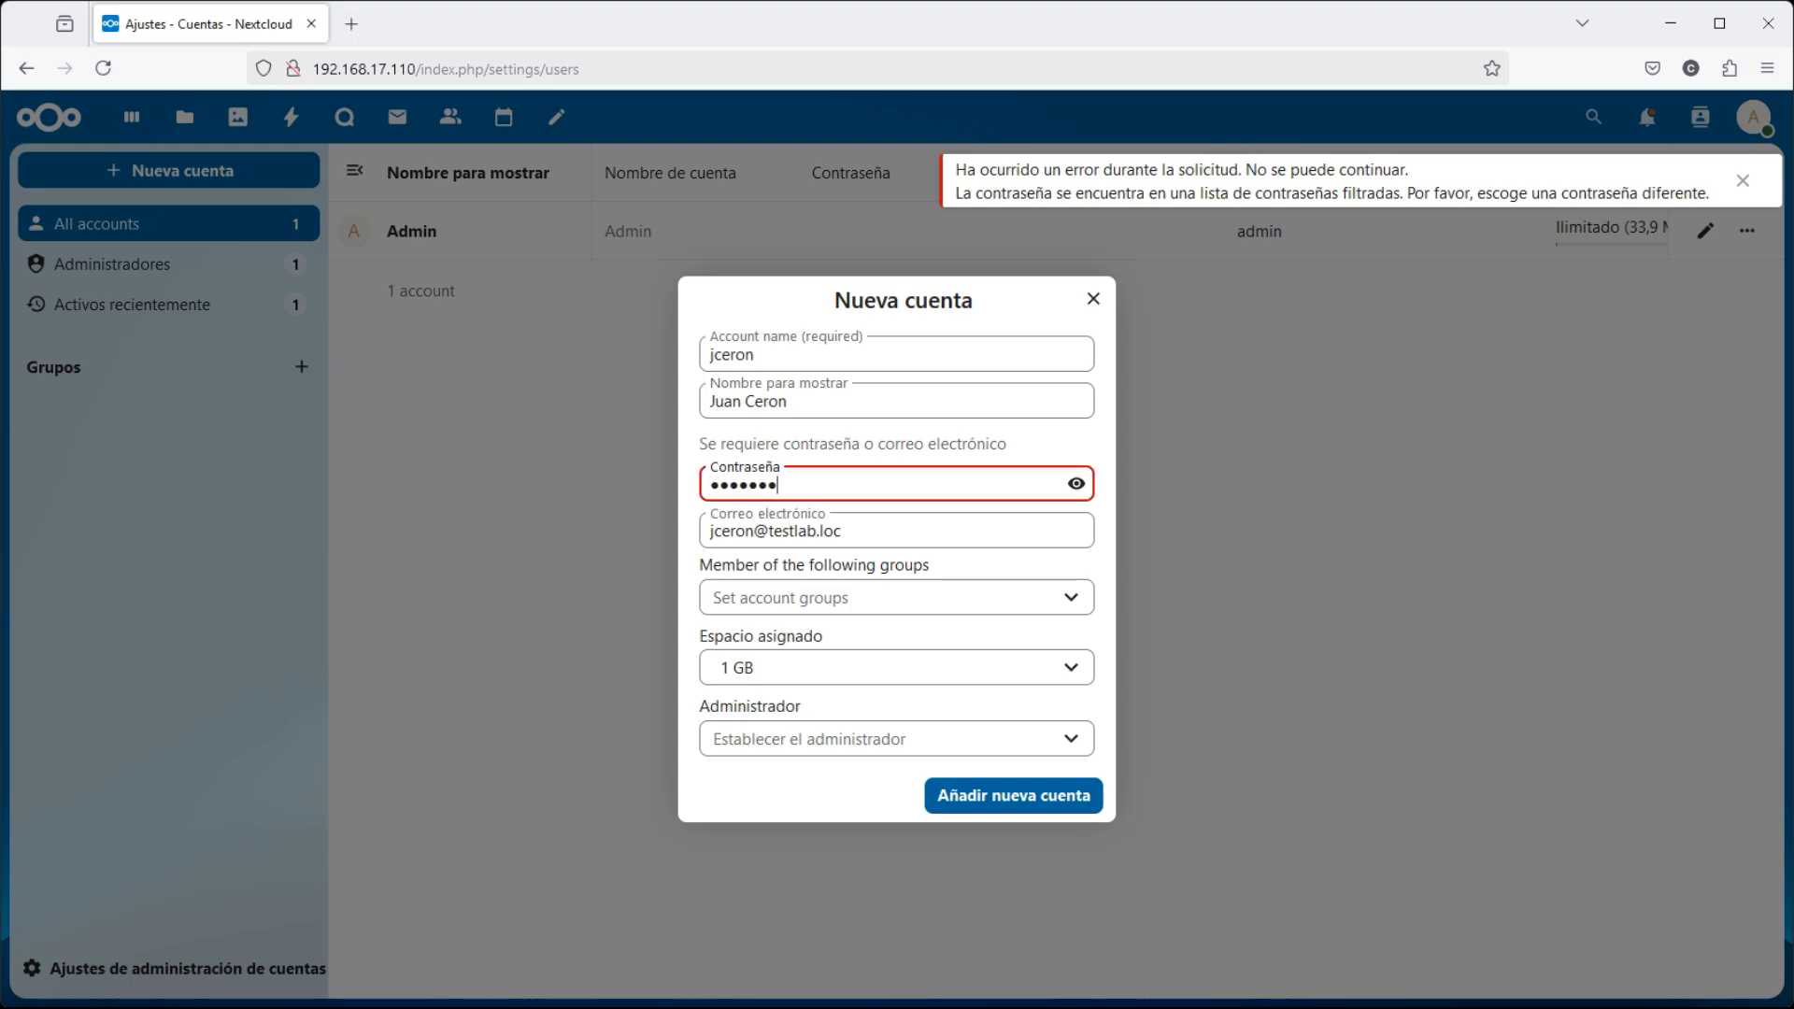
Resubmit the account, then clear and retype the password once more
left_click(1005, 811)
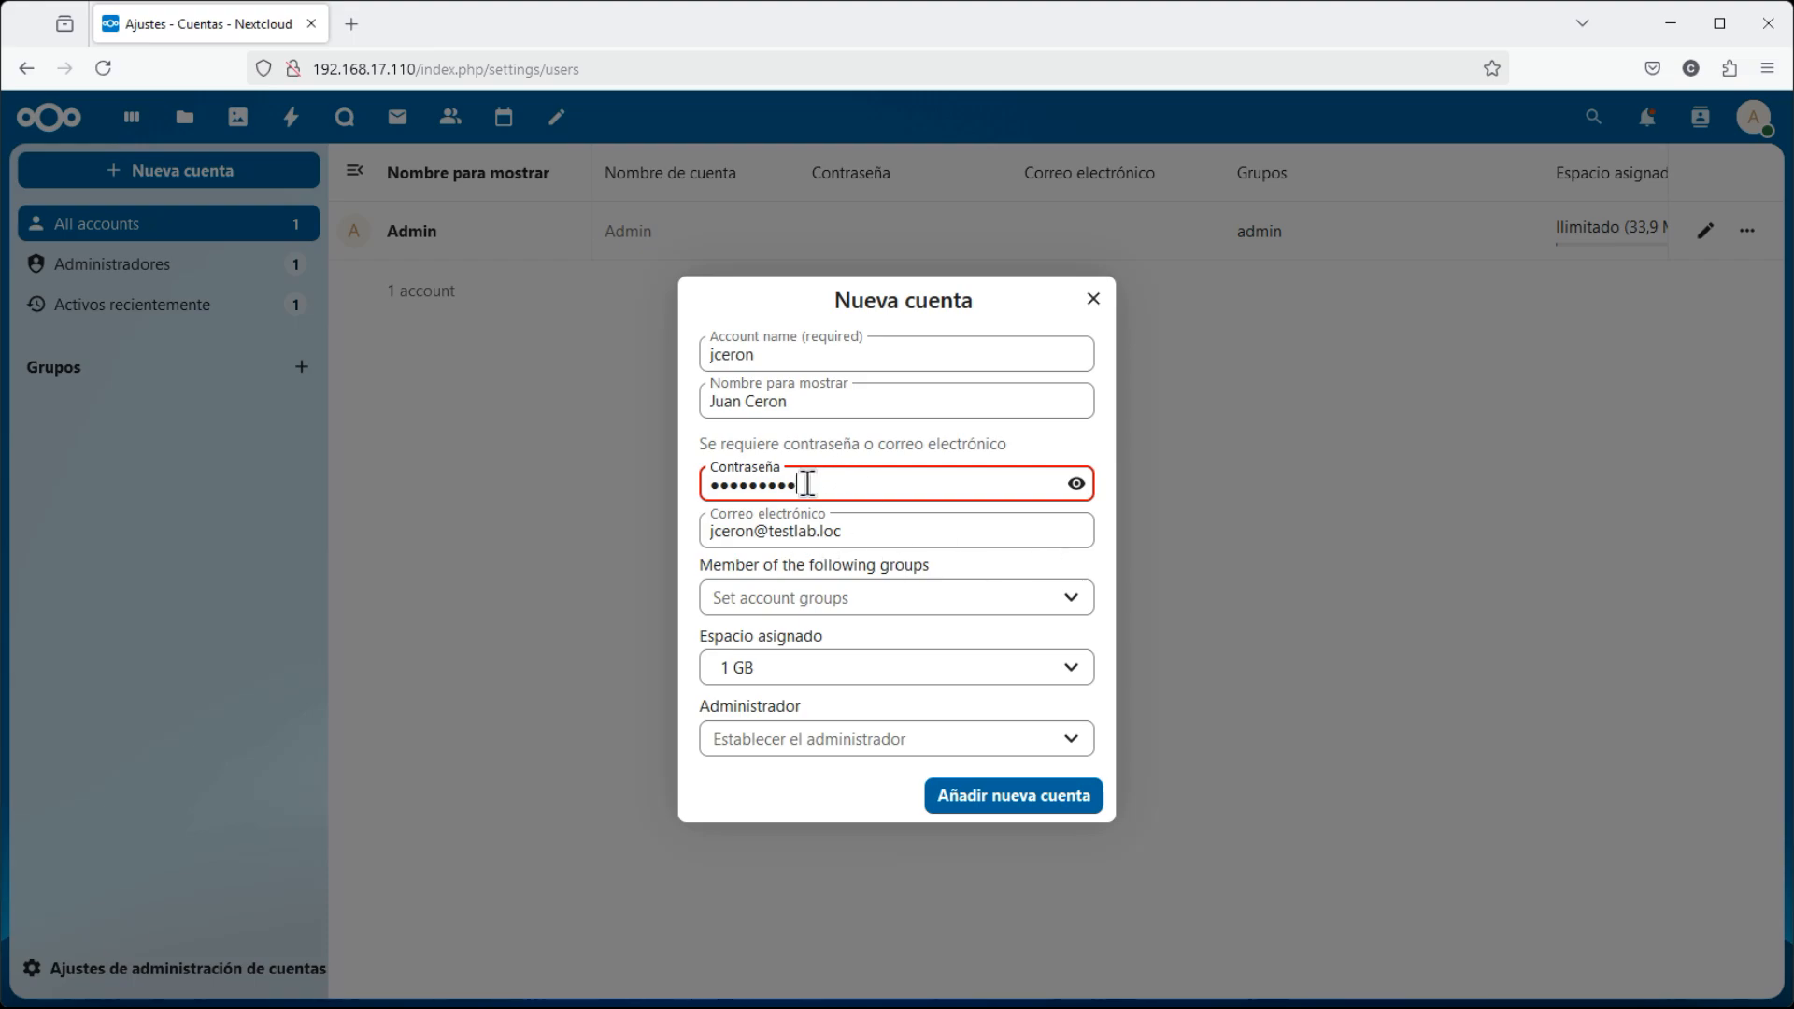
key("BackSpace")
key("BackSpace")
key("BackSpace")
key("BackSpace")
key("BackSpace")
key("BackSpace")
key("BackSpace")
key("BackSpace")
key("BackSpace")
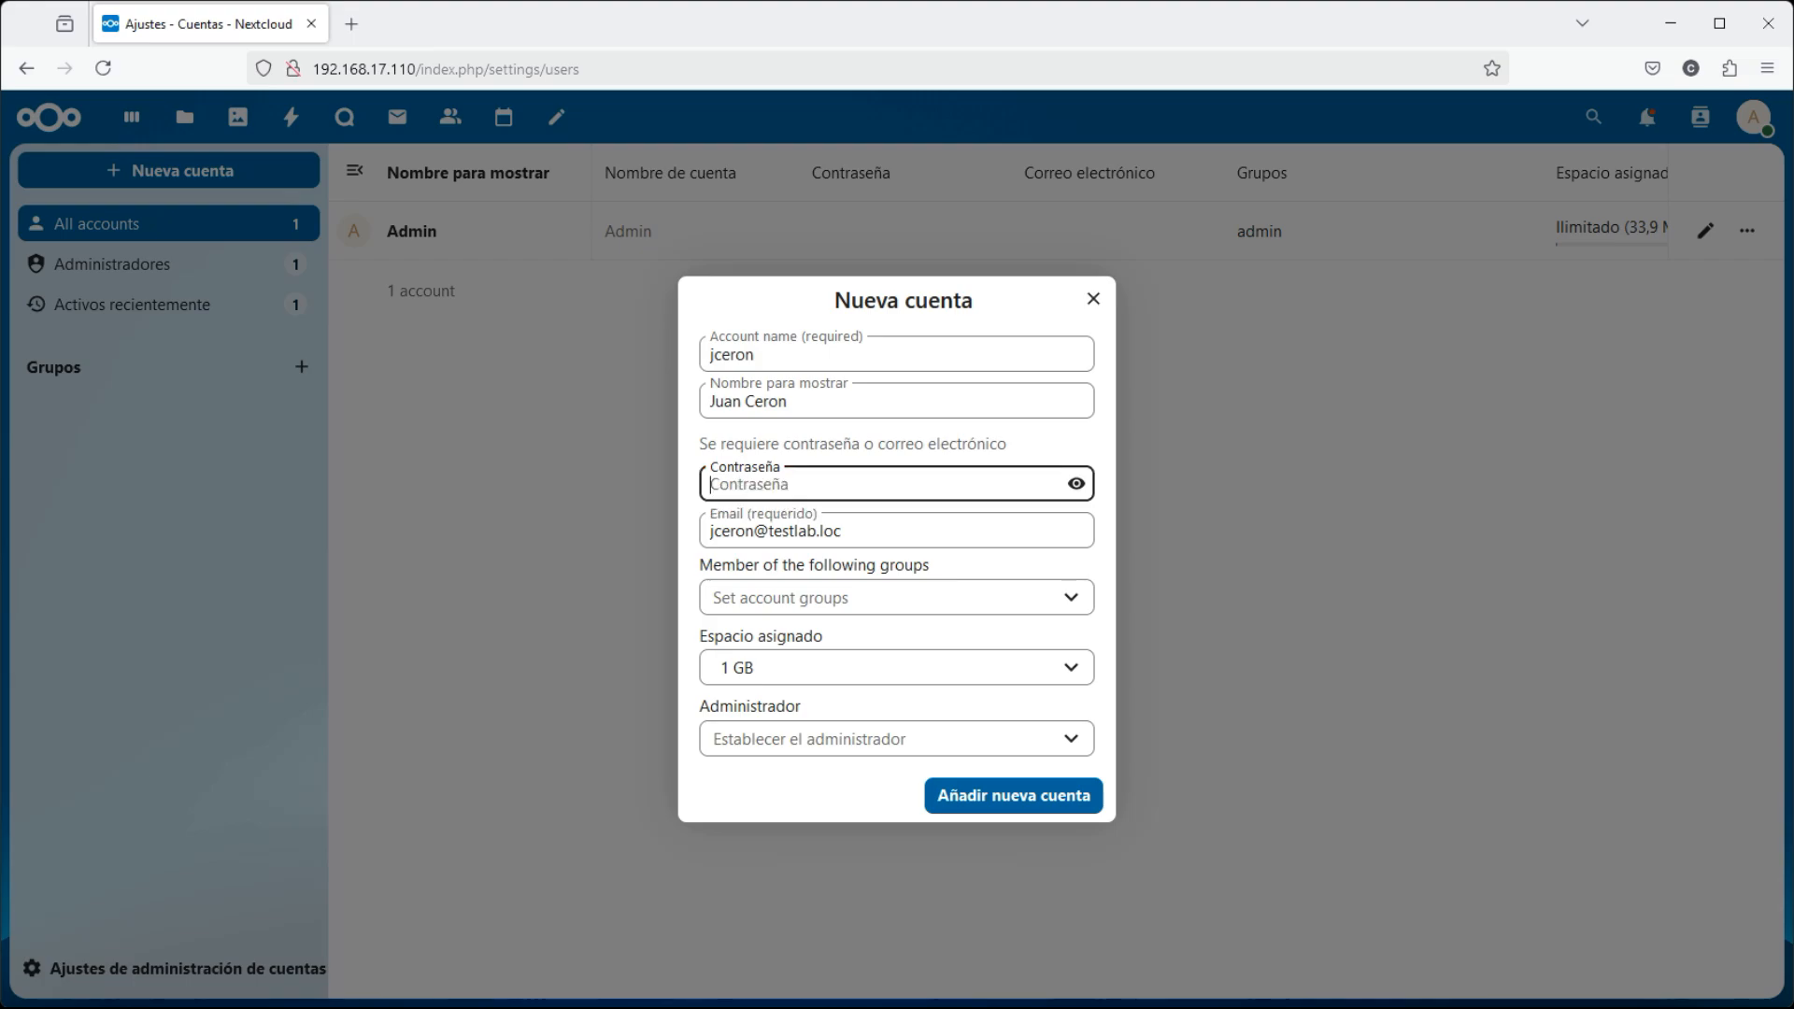
type("•")
key("BackSpace")
type("••••••••••")
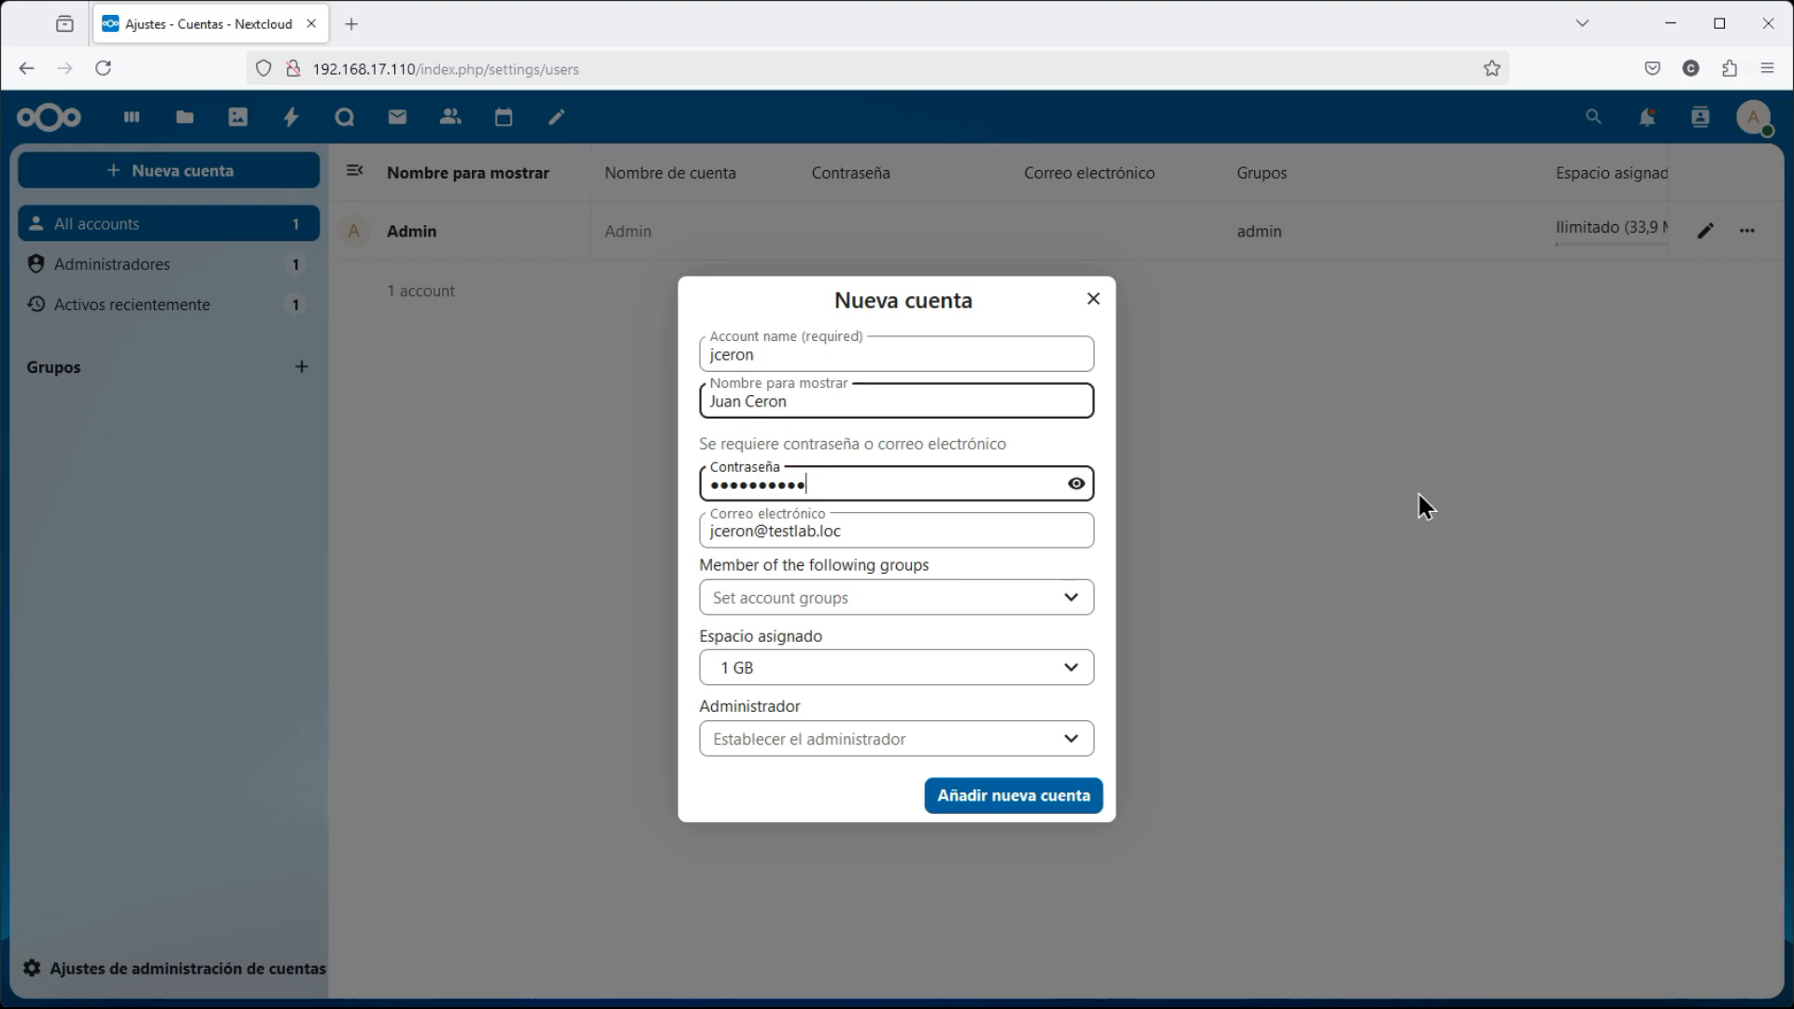
Add the new account with its 1 GB quota and sign out of the admin session
left_click(984, 808)
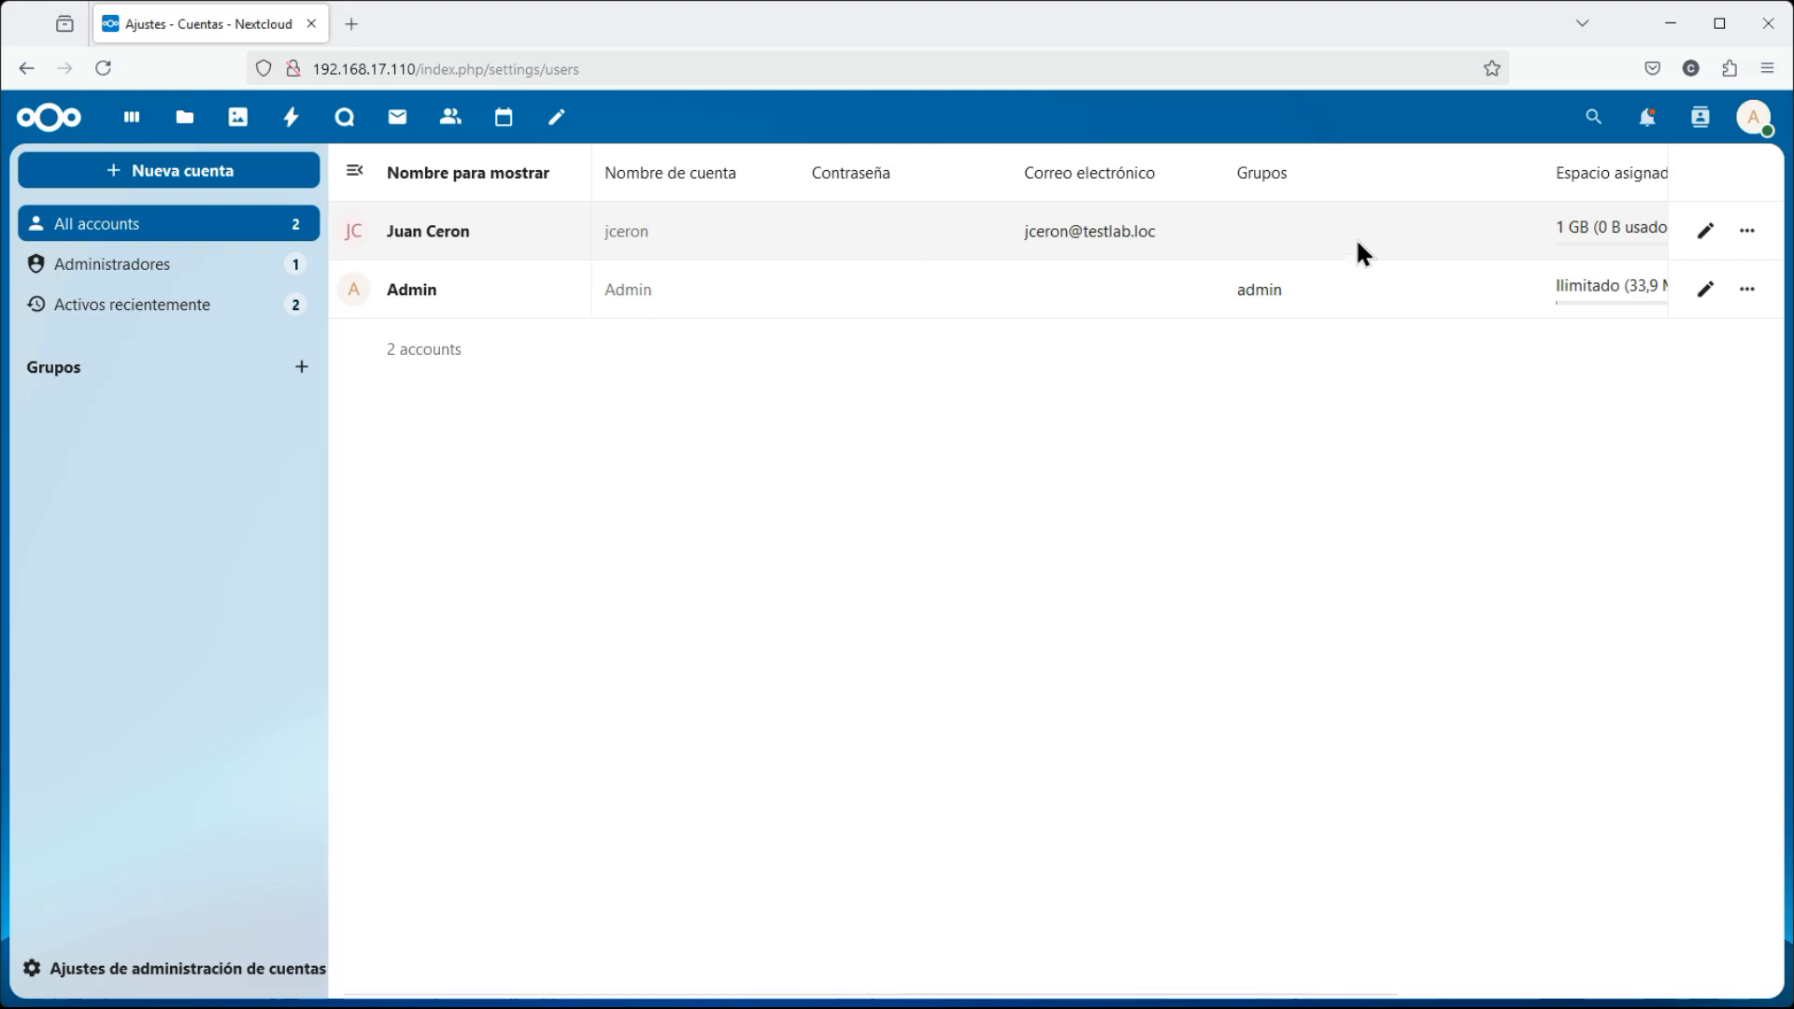
left_click(1753, 129)
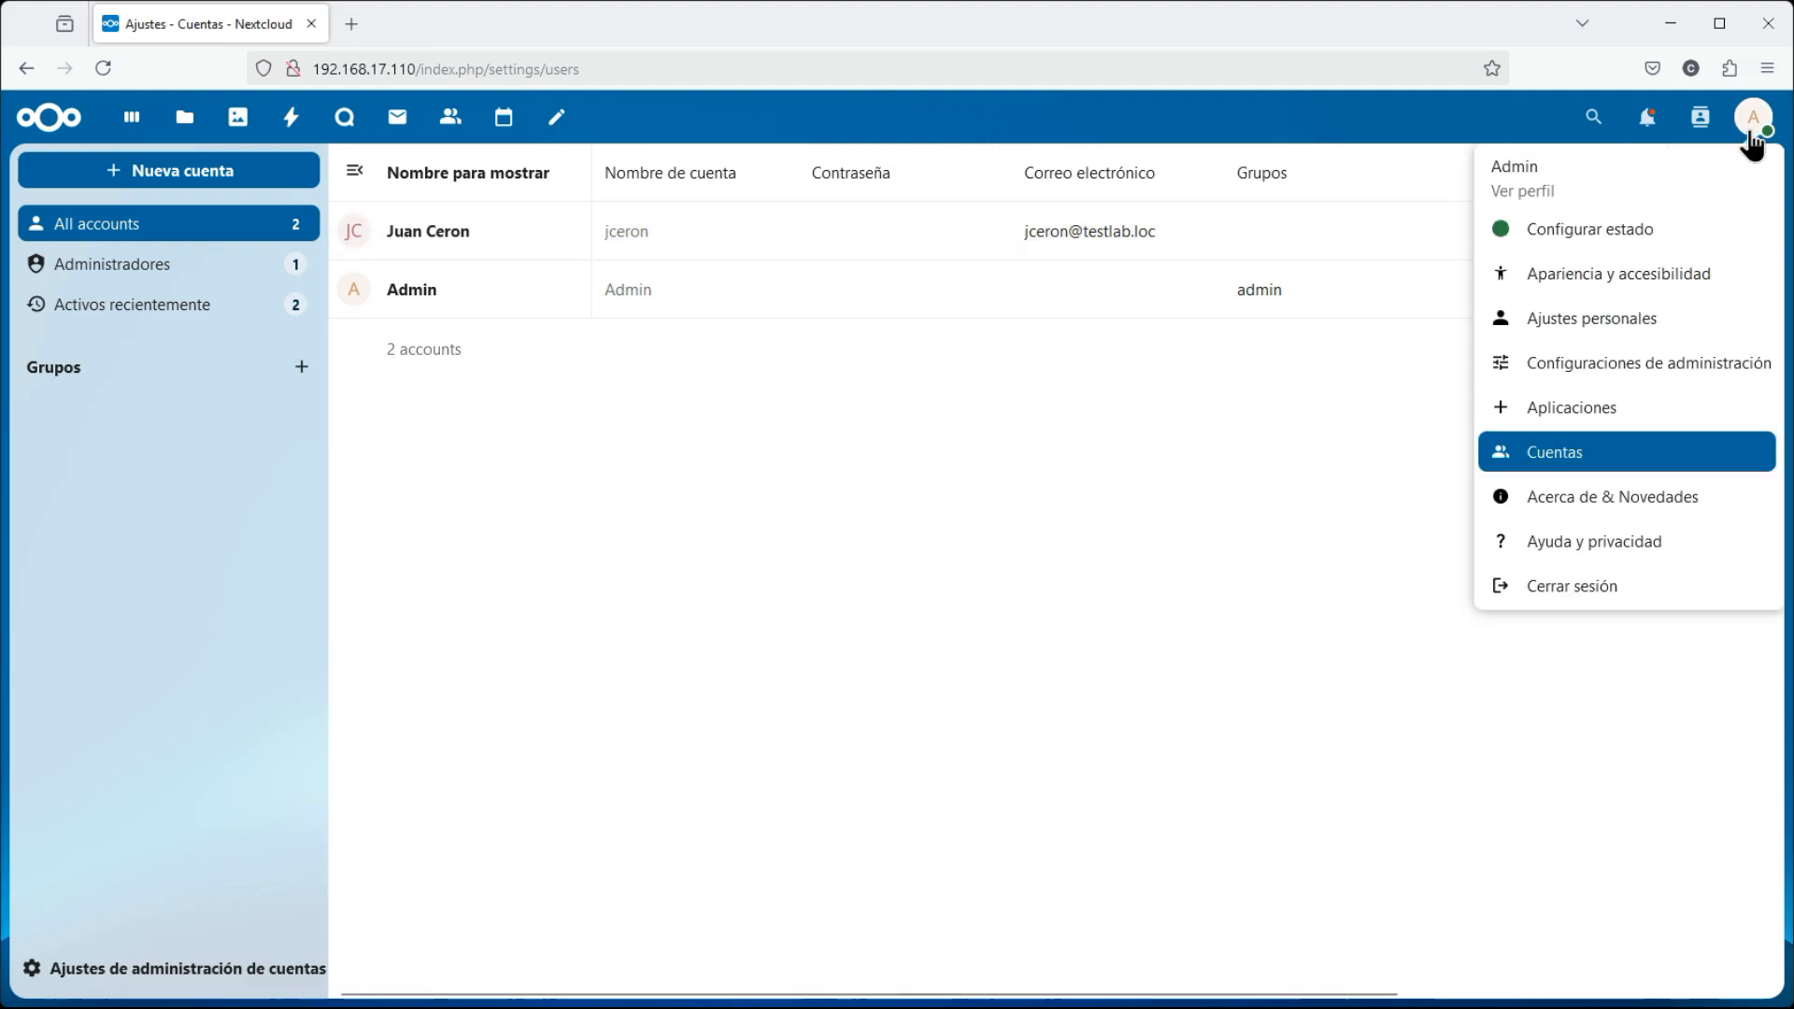
left_click(1566, 589)
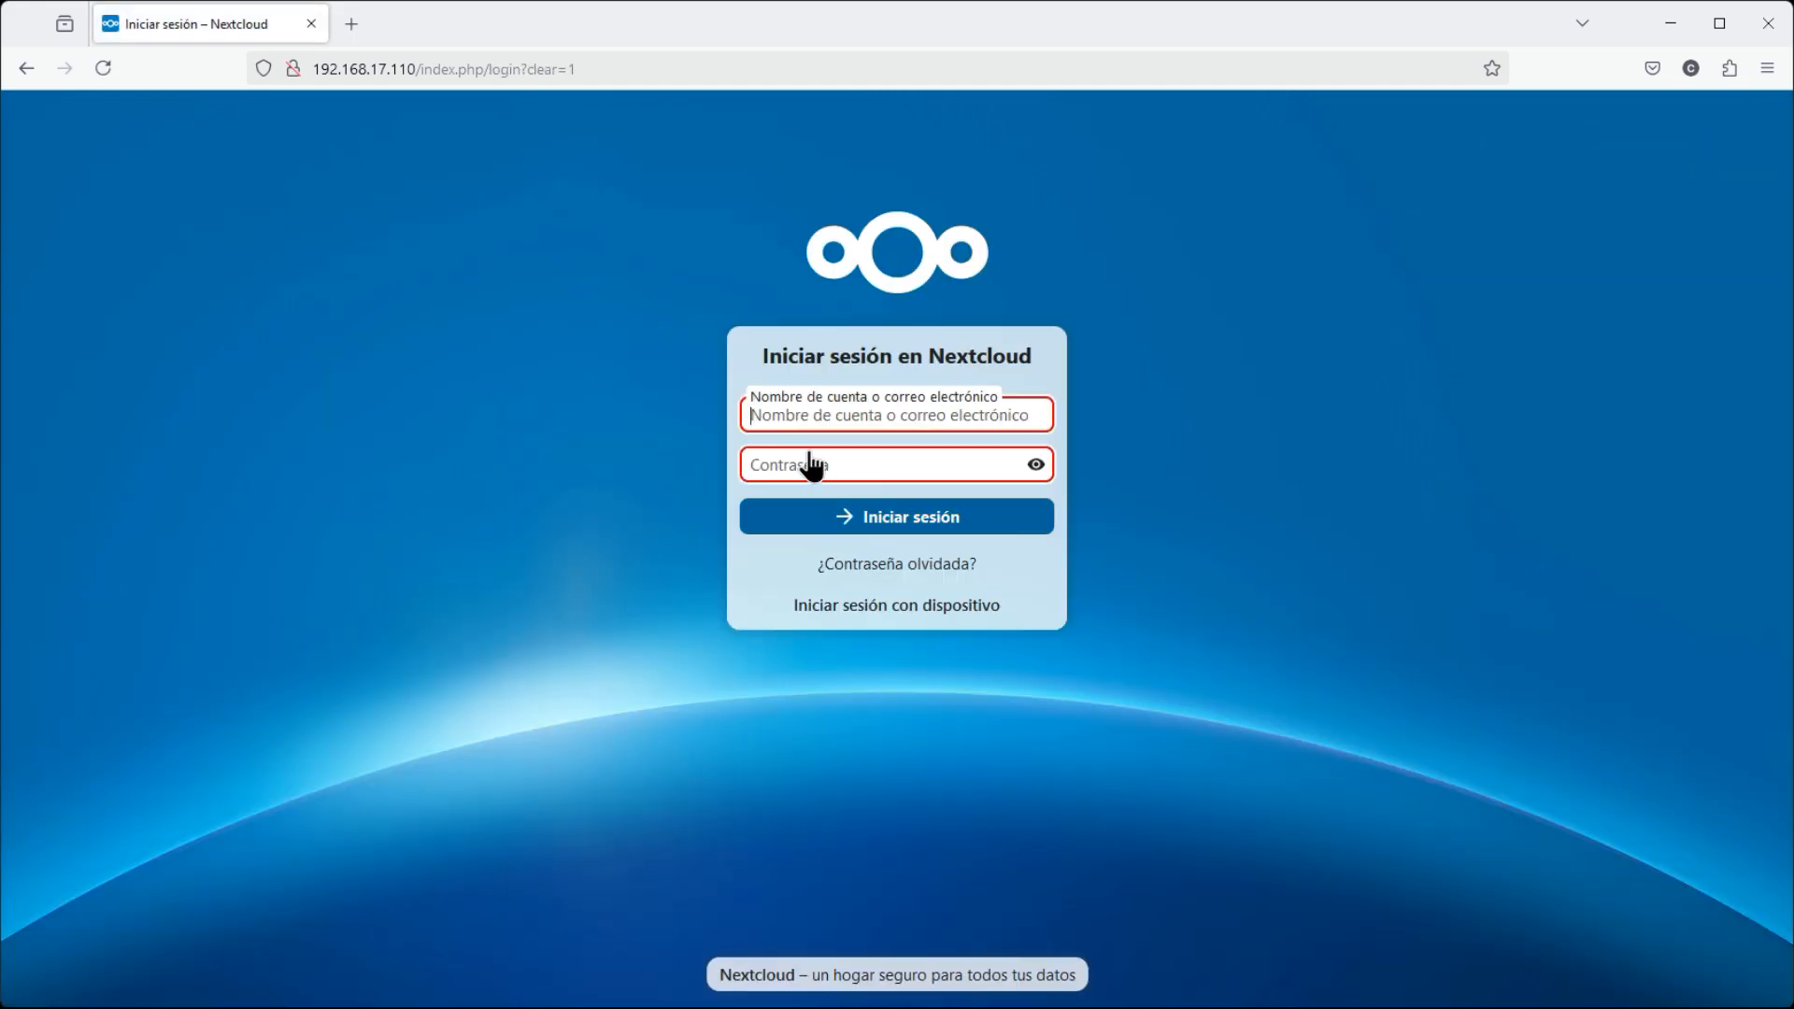
Log in with the new user's account name and password
left_click(811, 415)
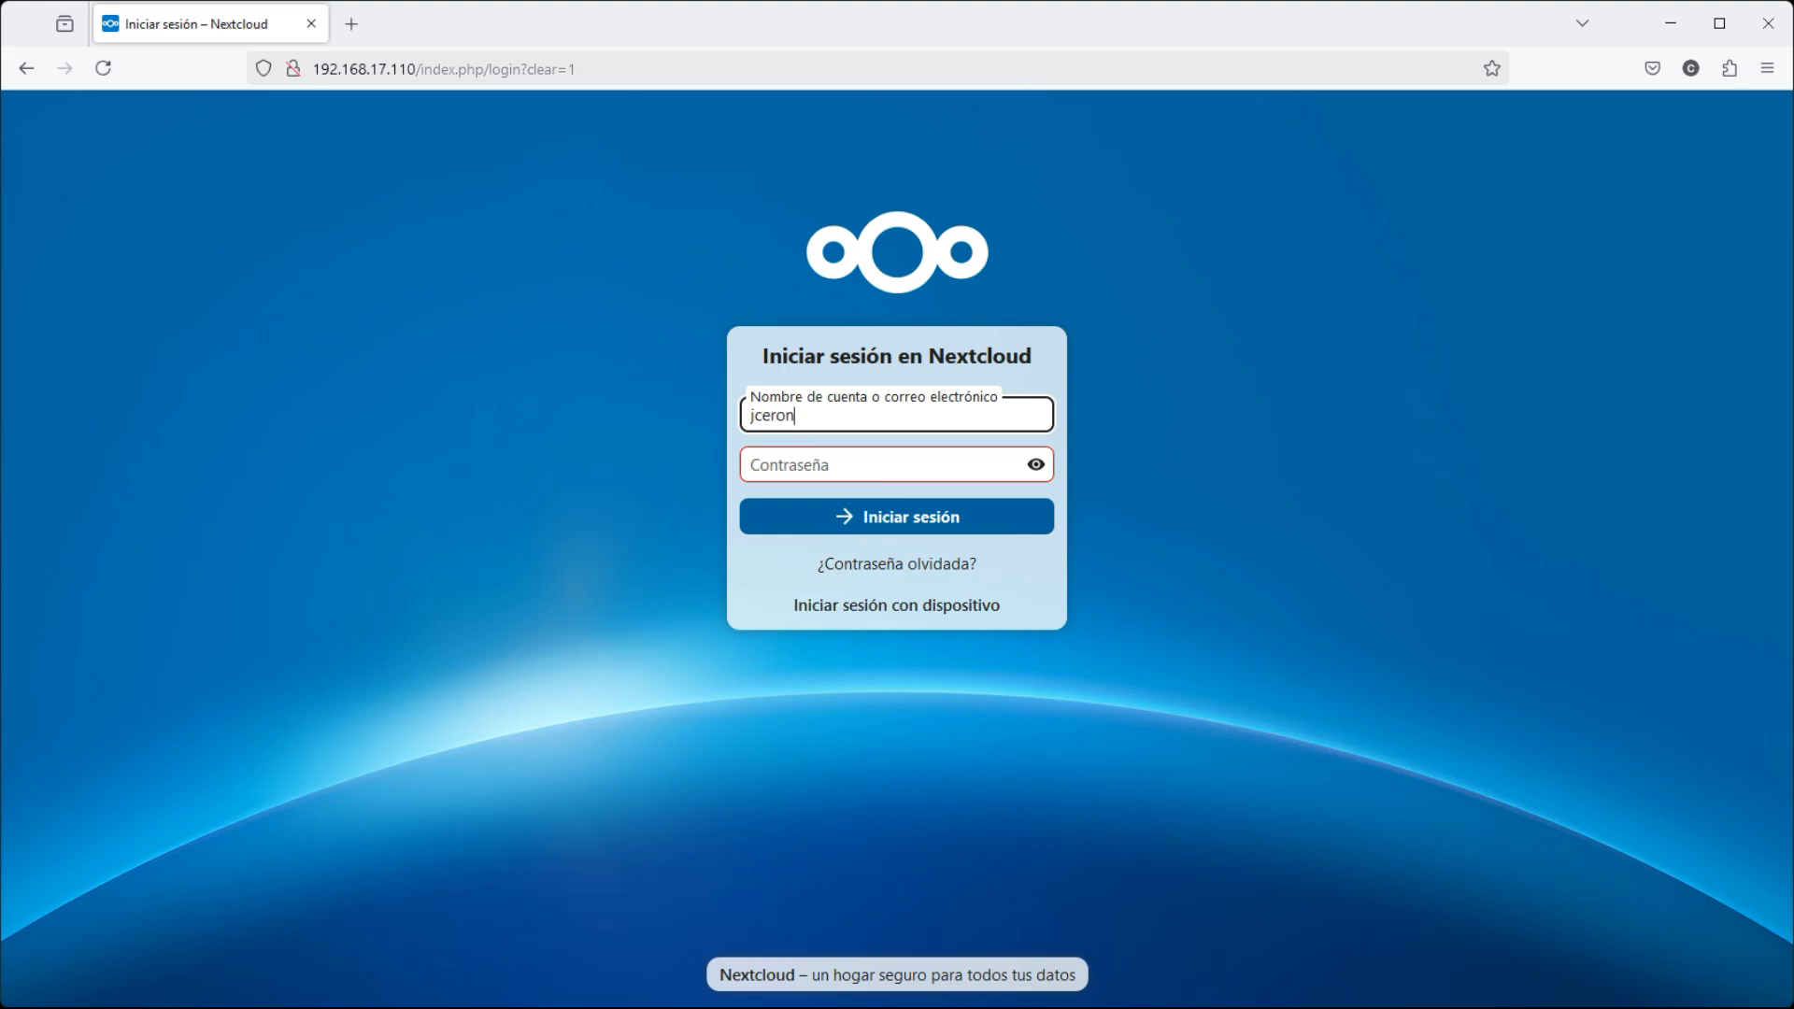
left_click(818, 465)
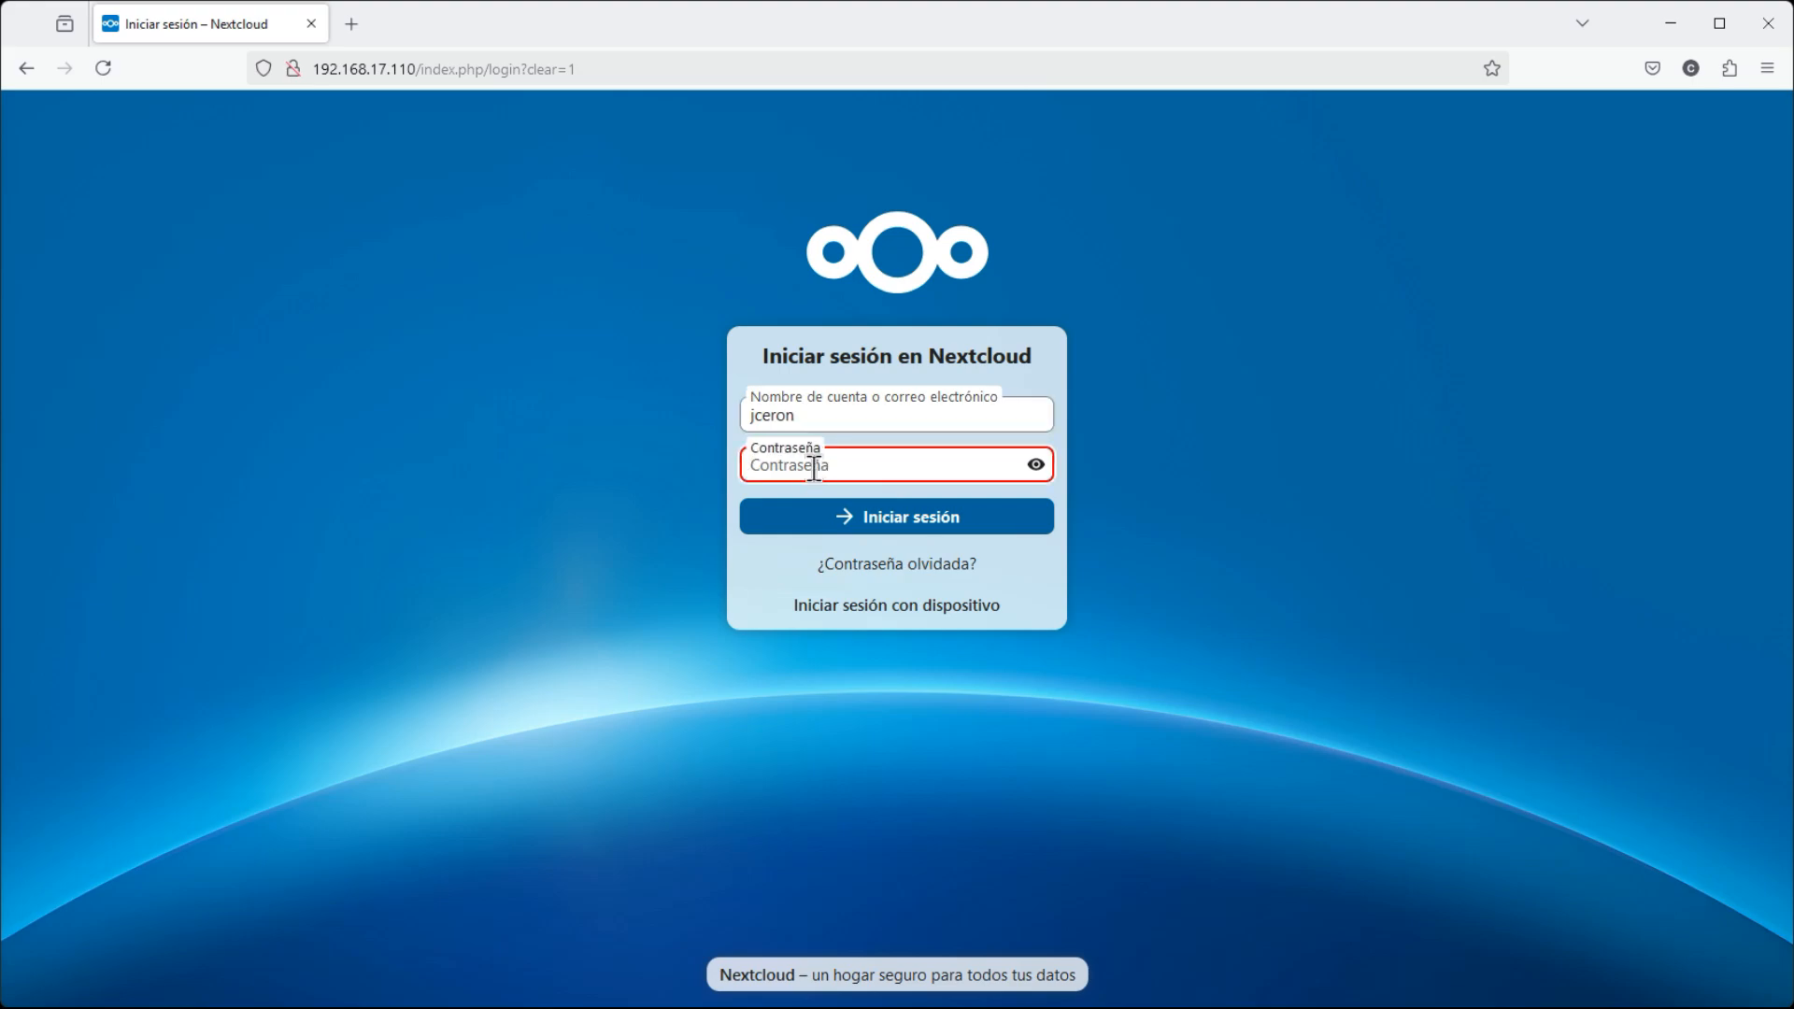
type("***********")
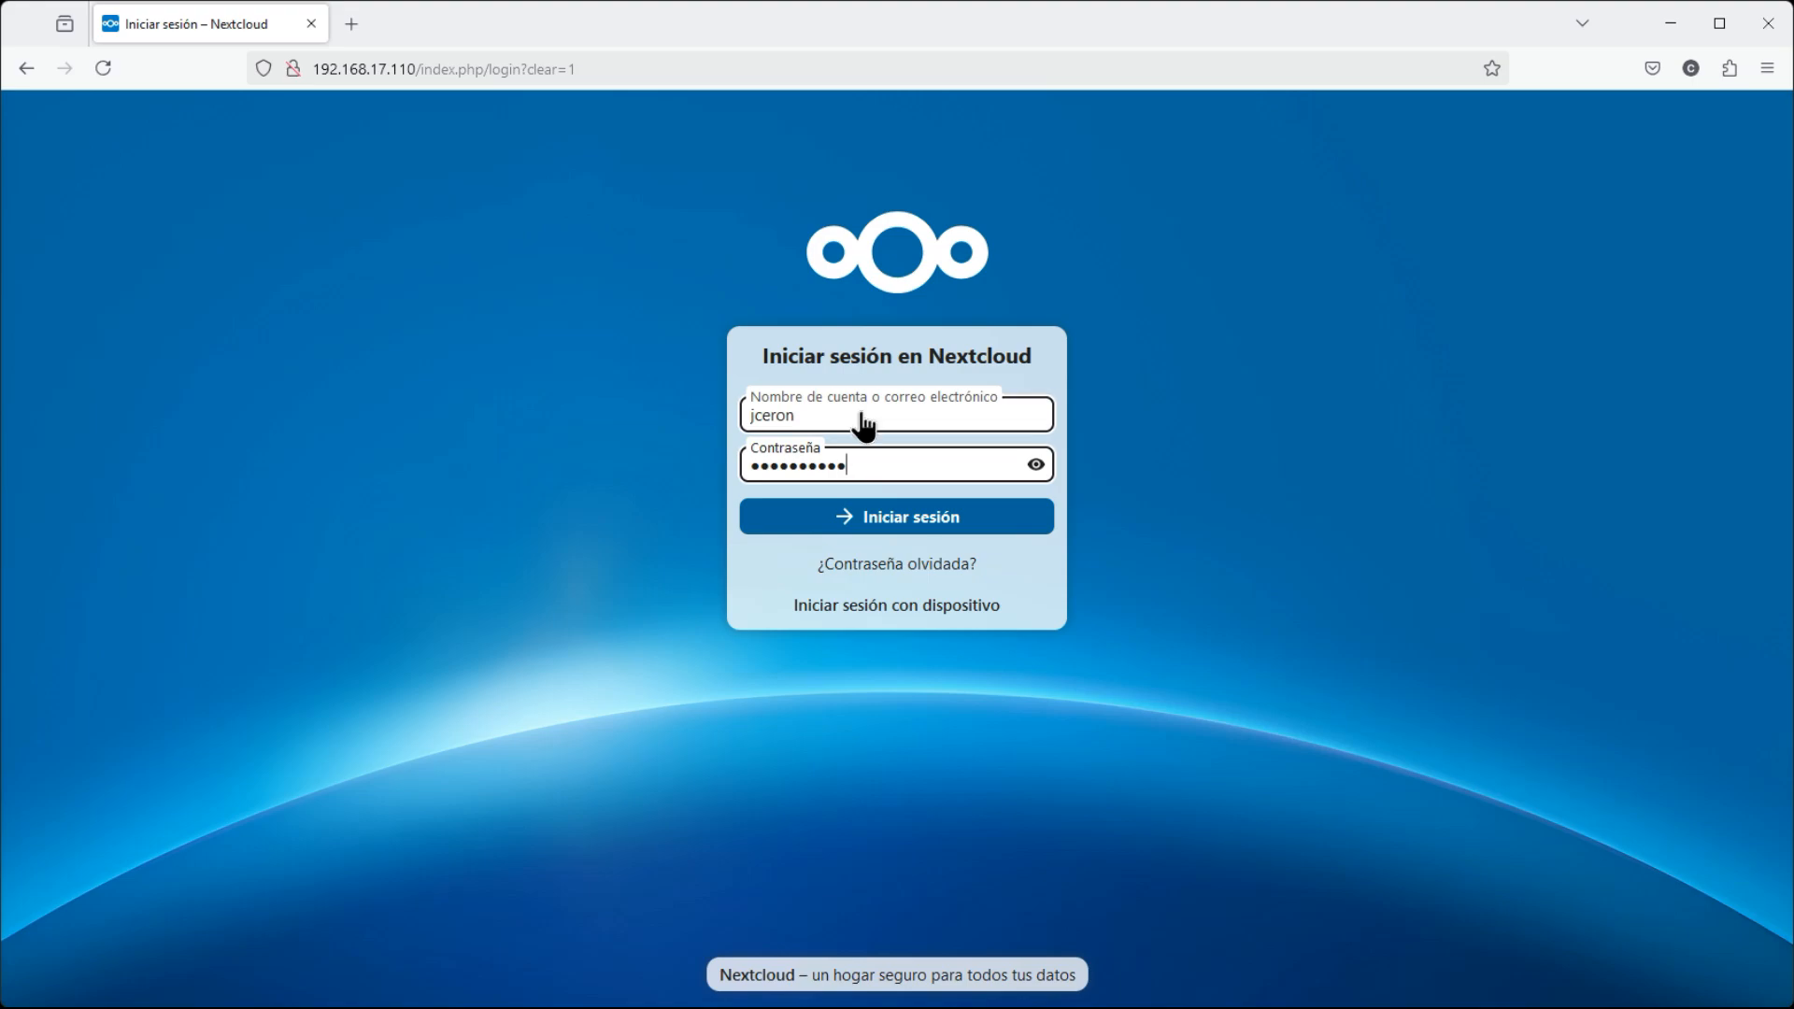
left_click(903, 525)
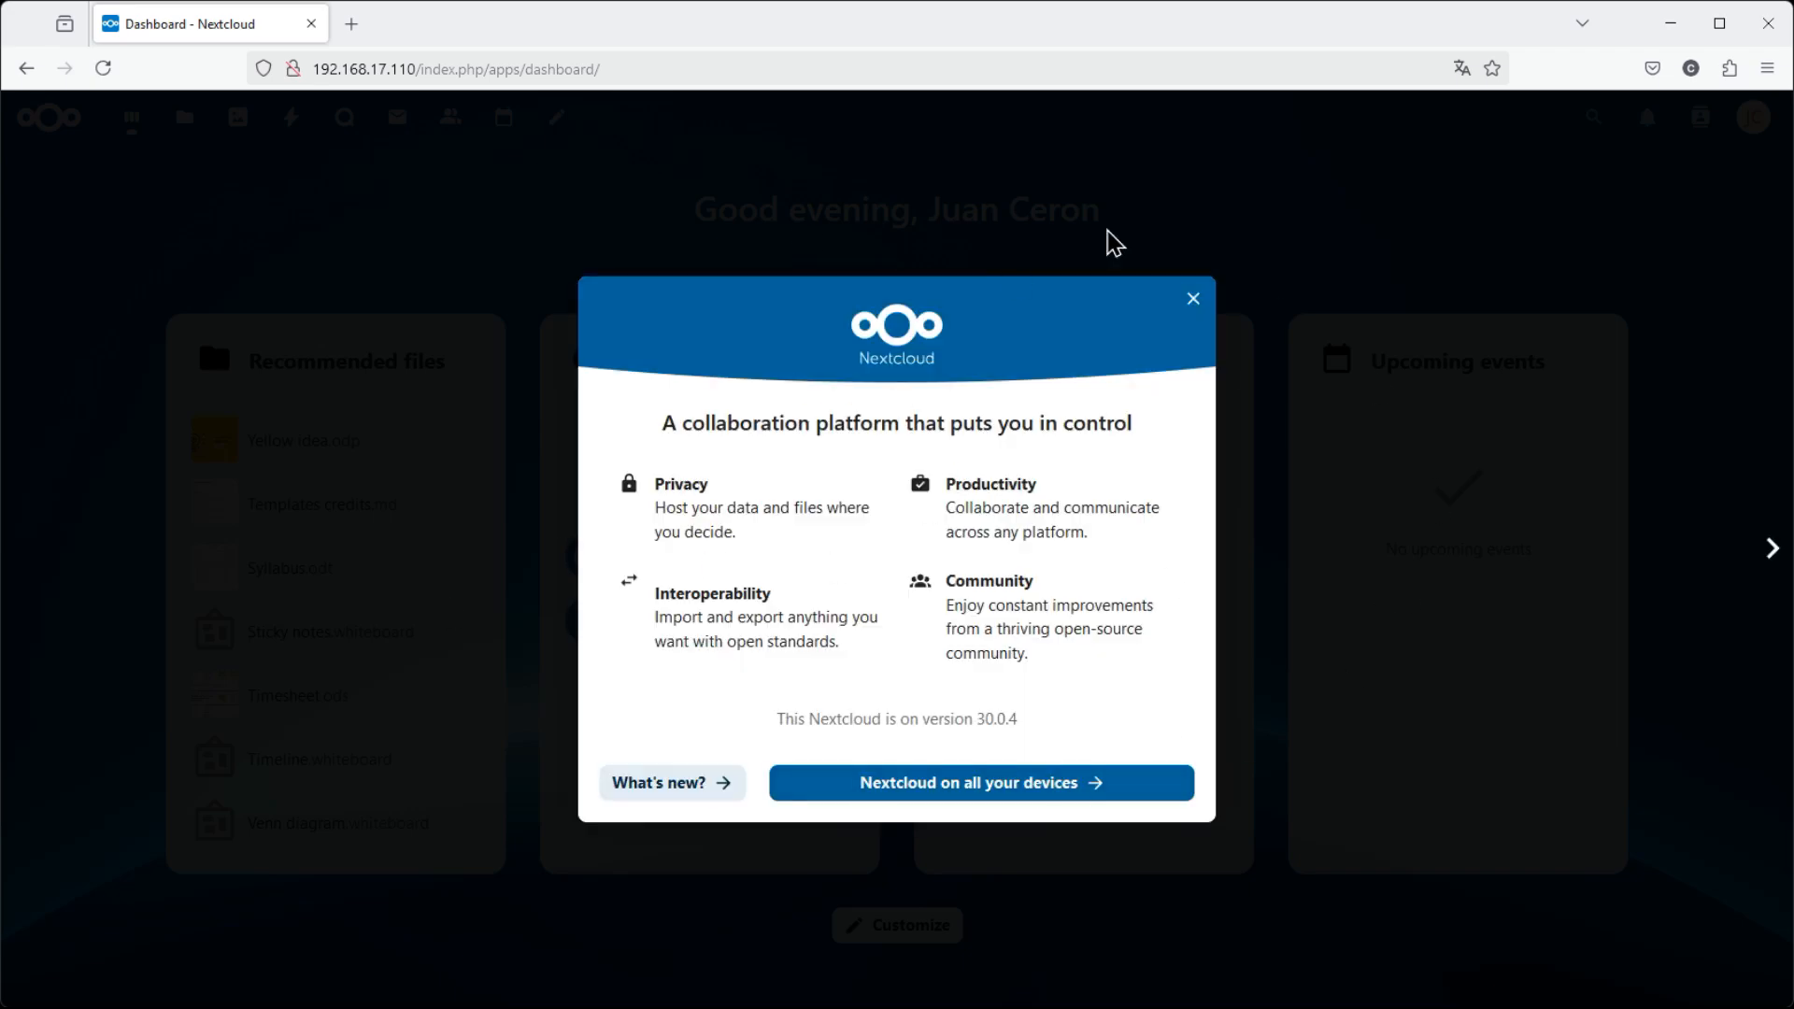
Close the welcome dialog and set the locale to Spanish (Colombia) in personal settings
left_click(1194, 300)
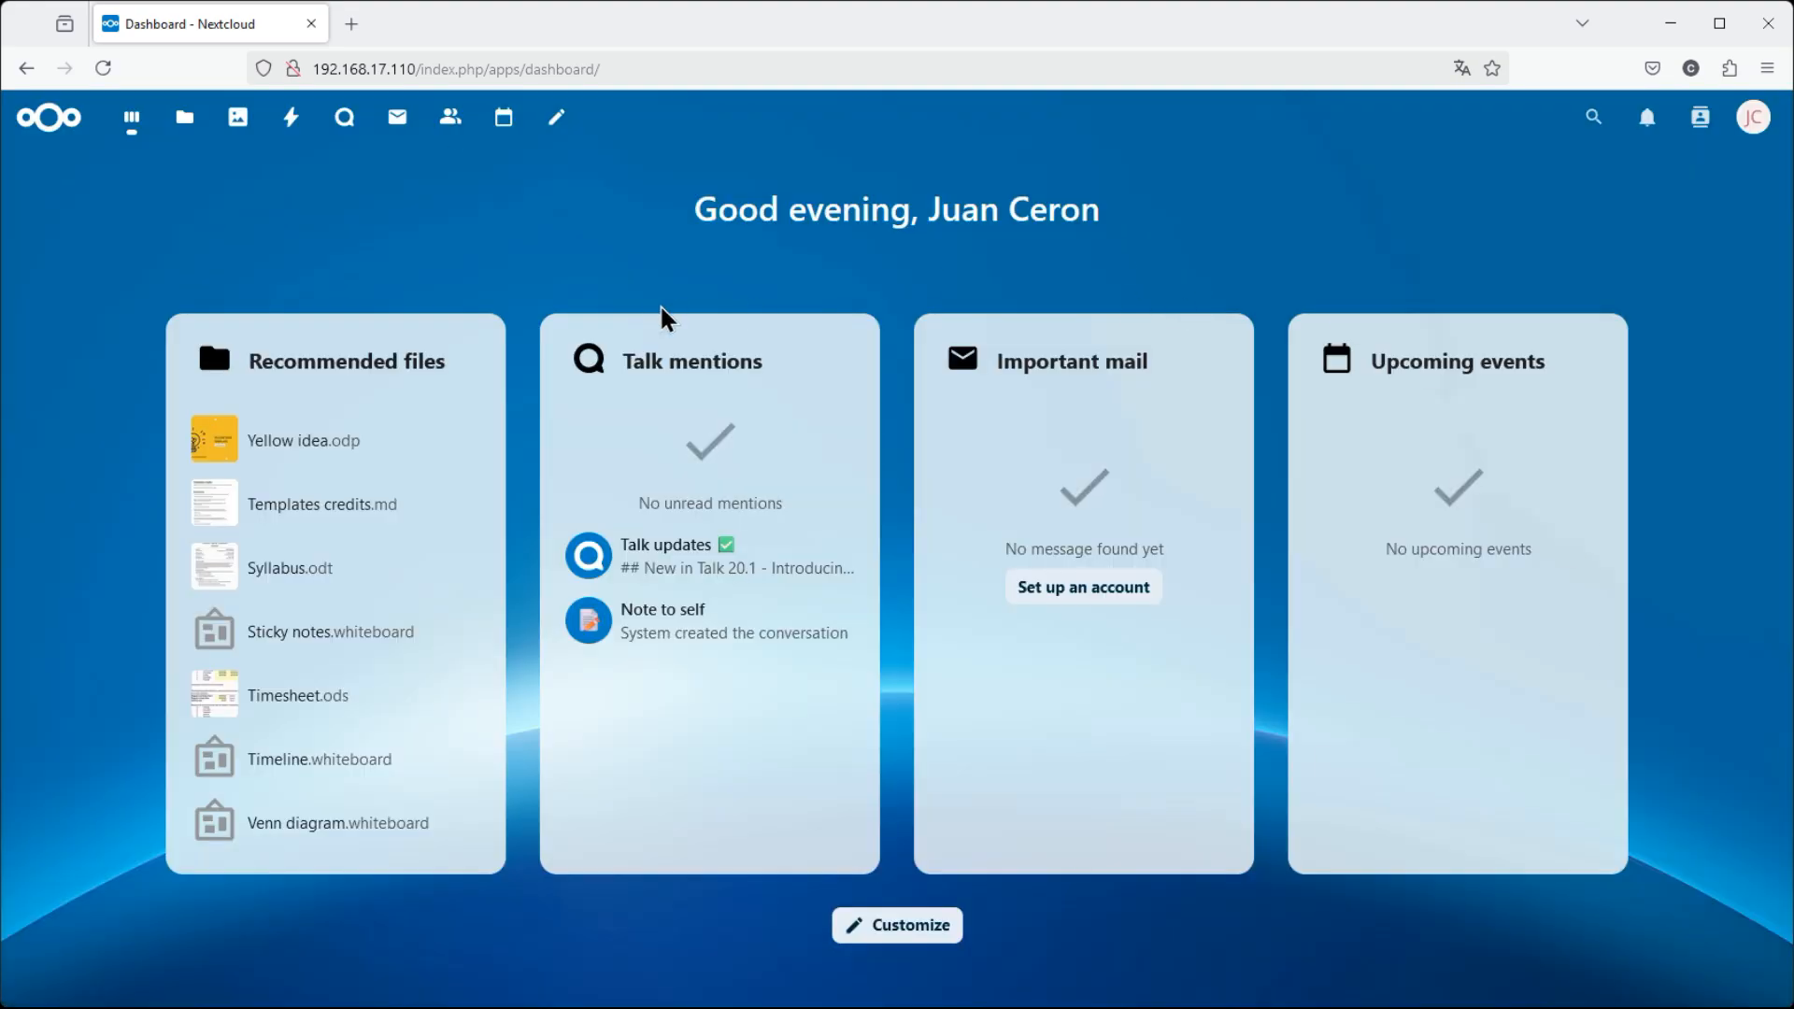
left_click(1755, 124)
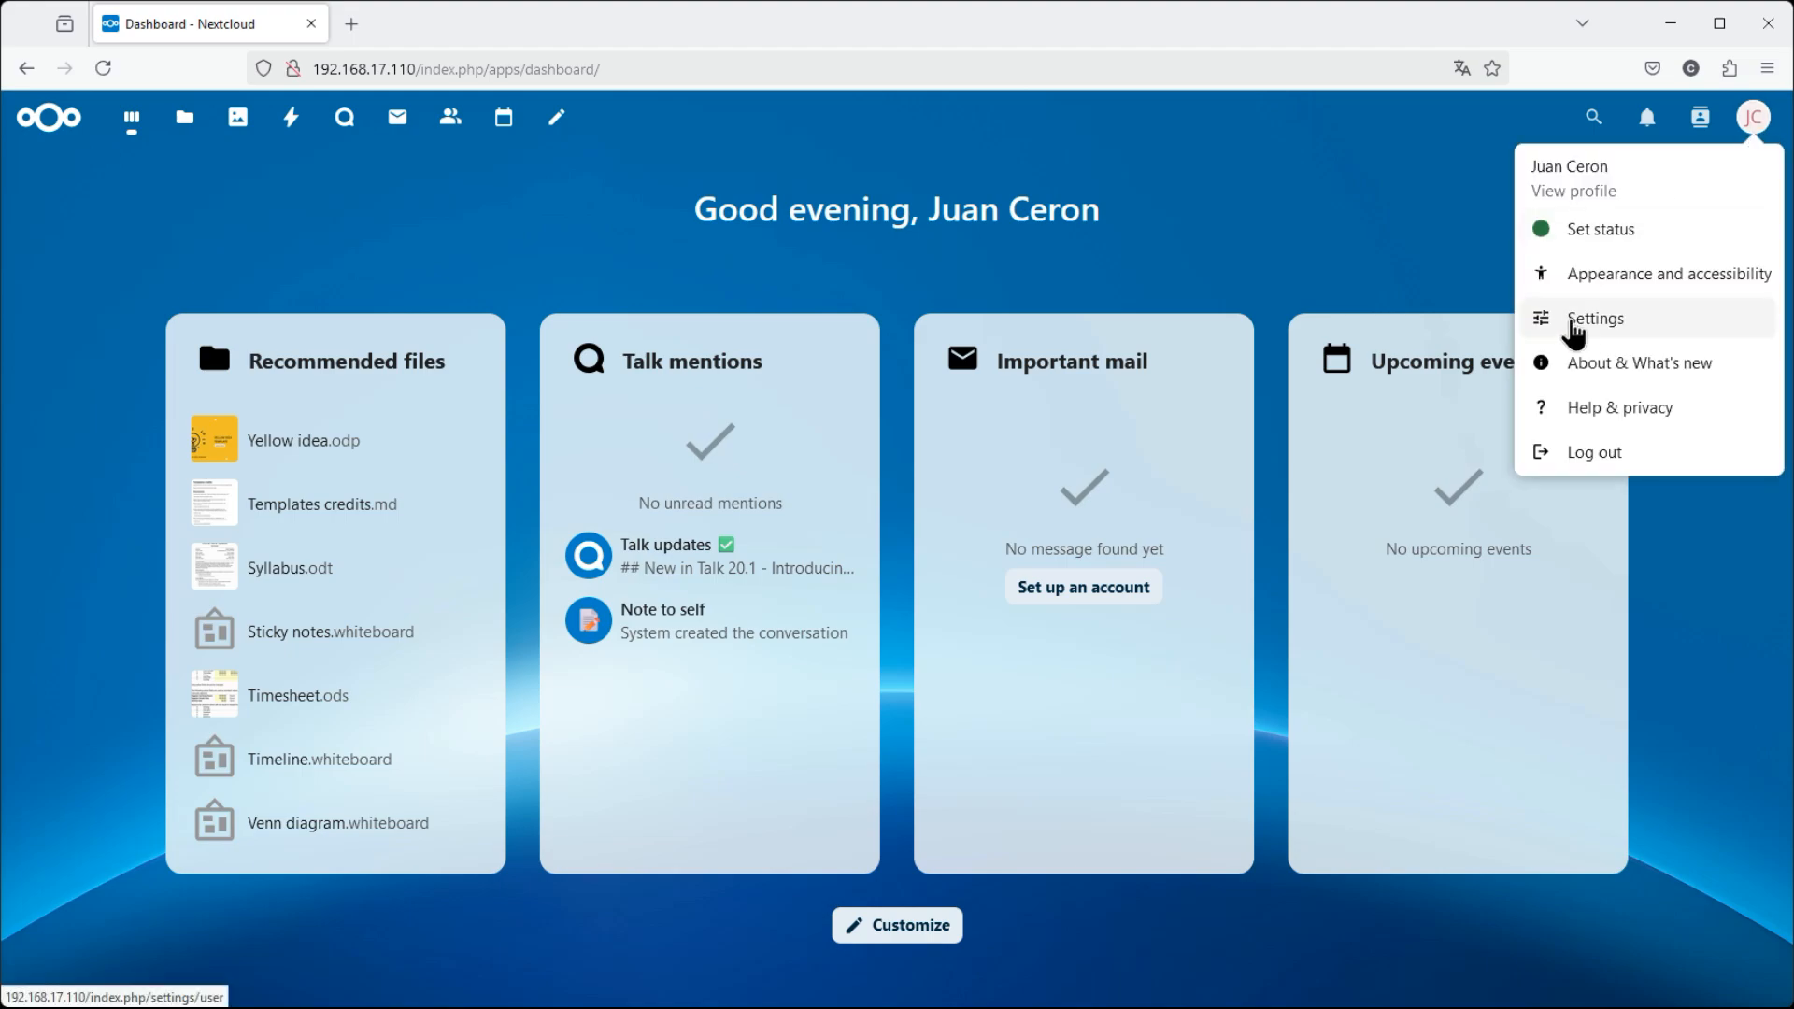
left_click(1601, 329)
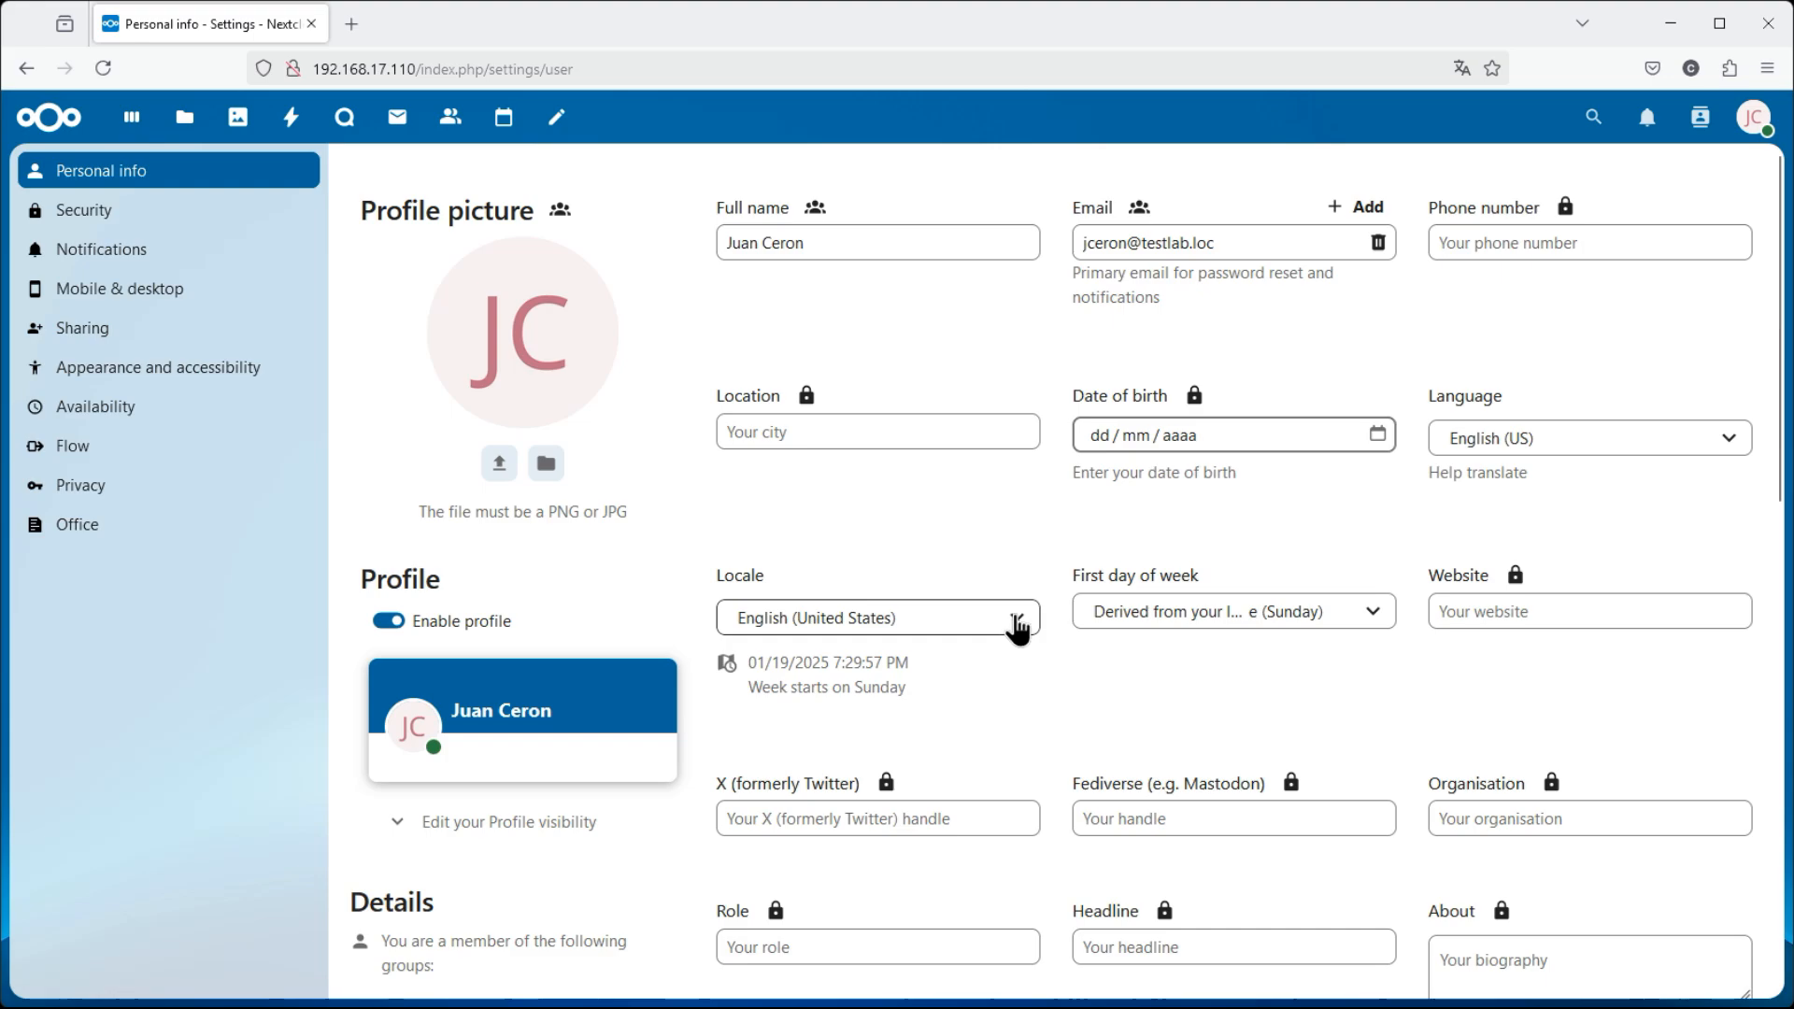
left_click(1019, 632)
scroll(969, 849, "down", 5)
scroll(969, 850, "down", 15)
scroll(969, 849, "up", 20)
scroll(969, 849, "down", 5)
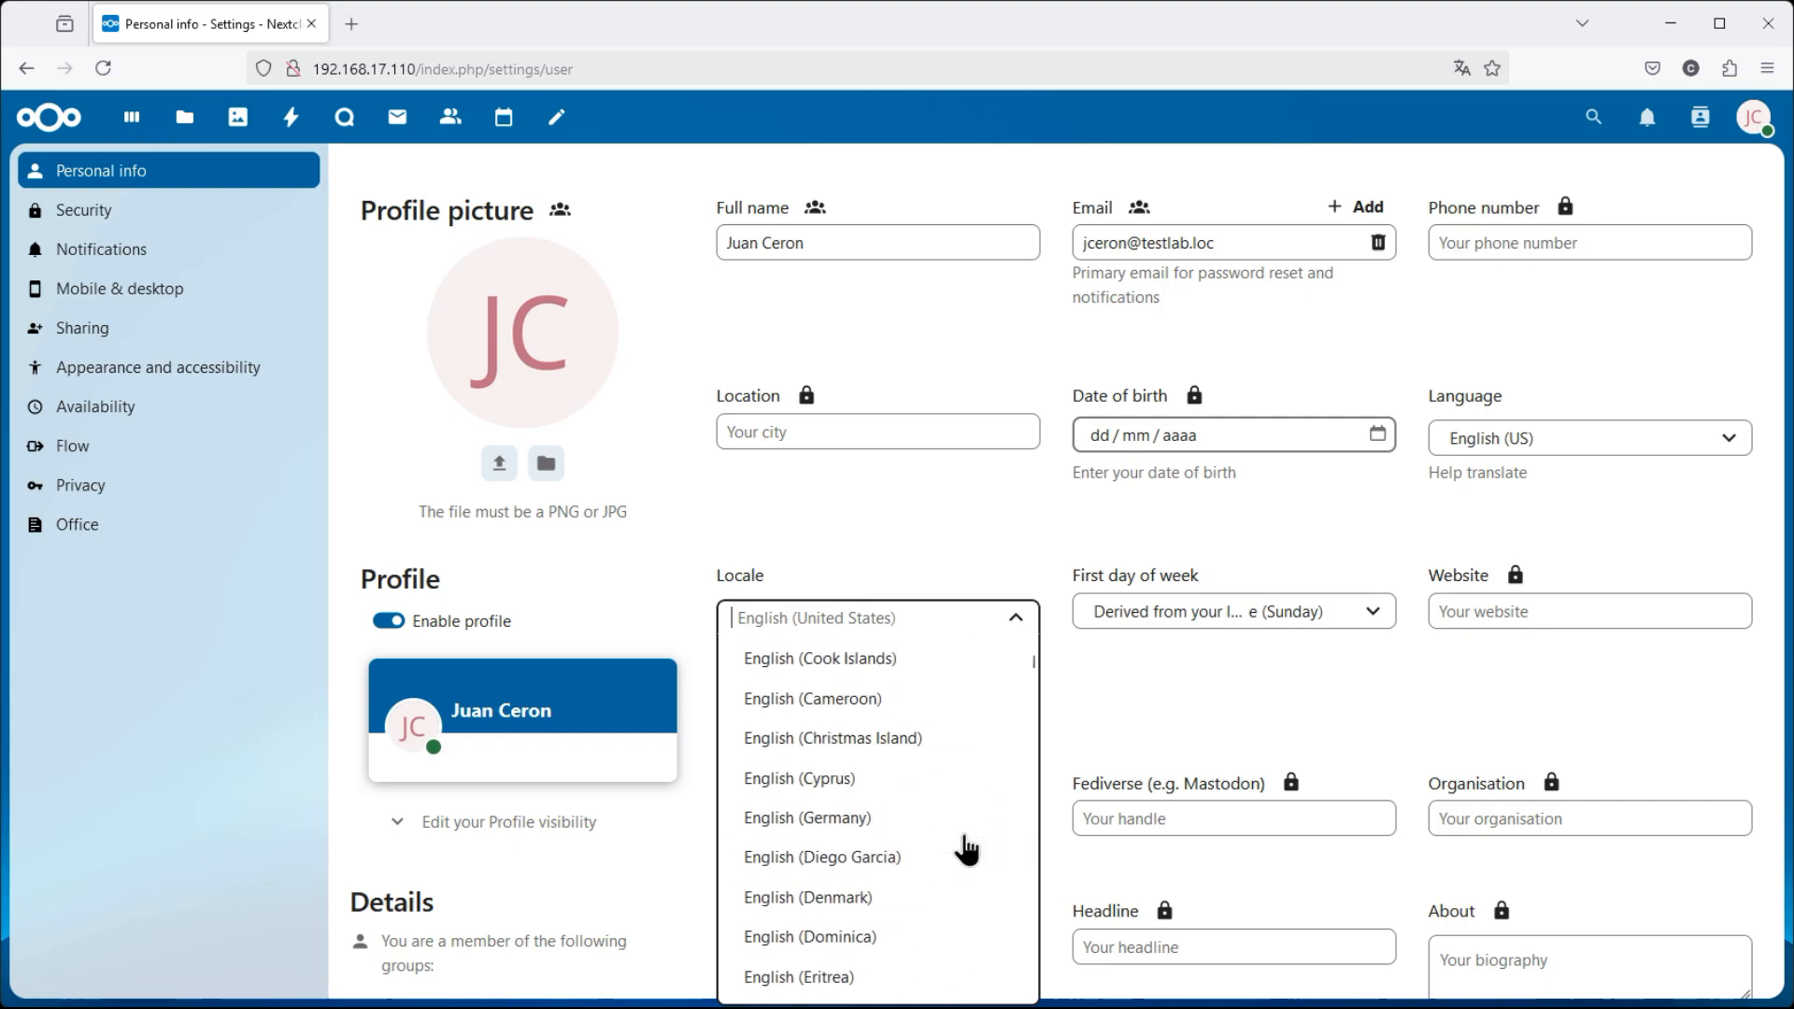
scroll(969, 849, "down", 20)
scroll(969, 850, "down", 20)
scroll(967, 846, "up", 5)
left_click(830, 845)
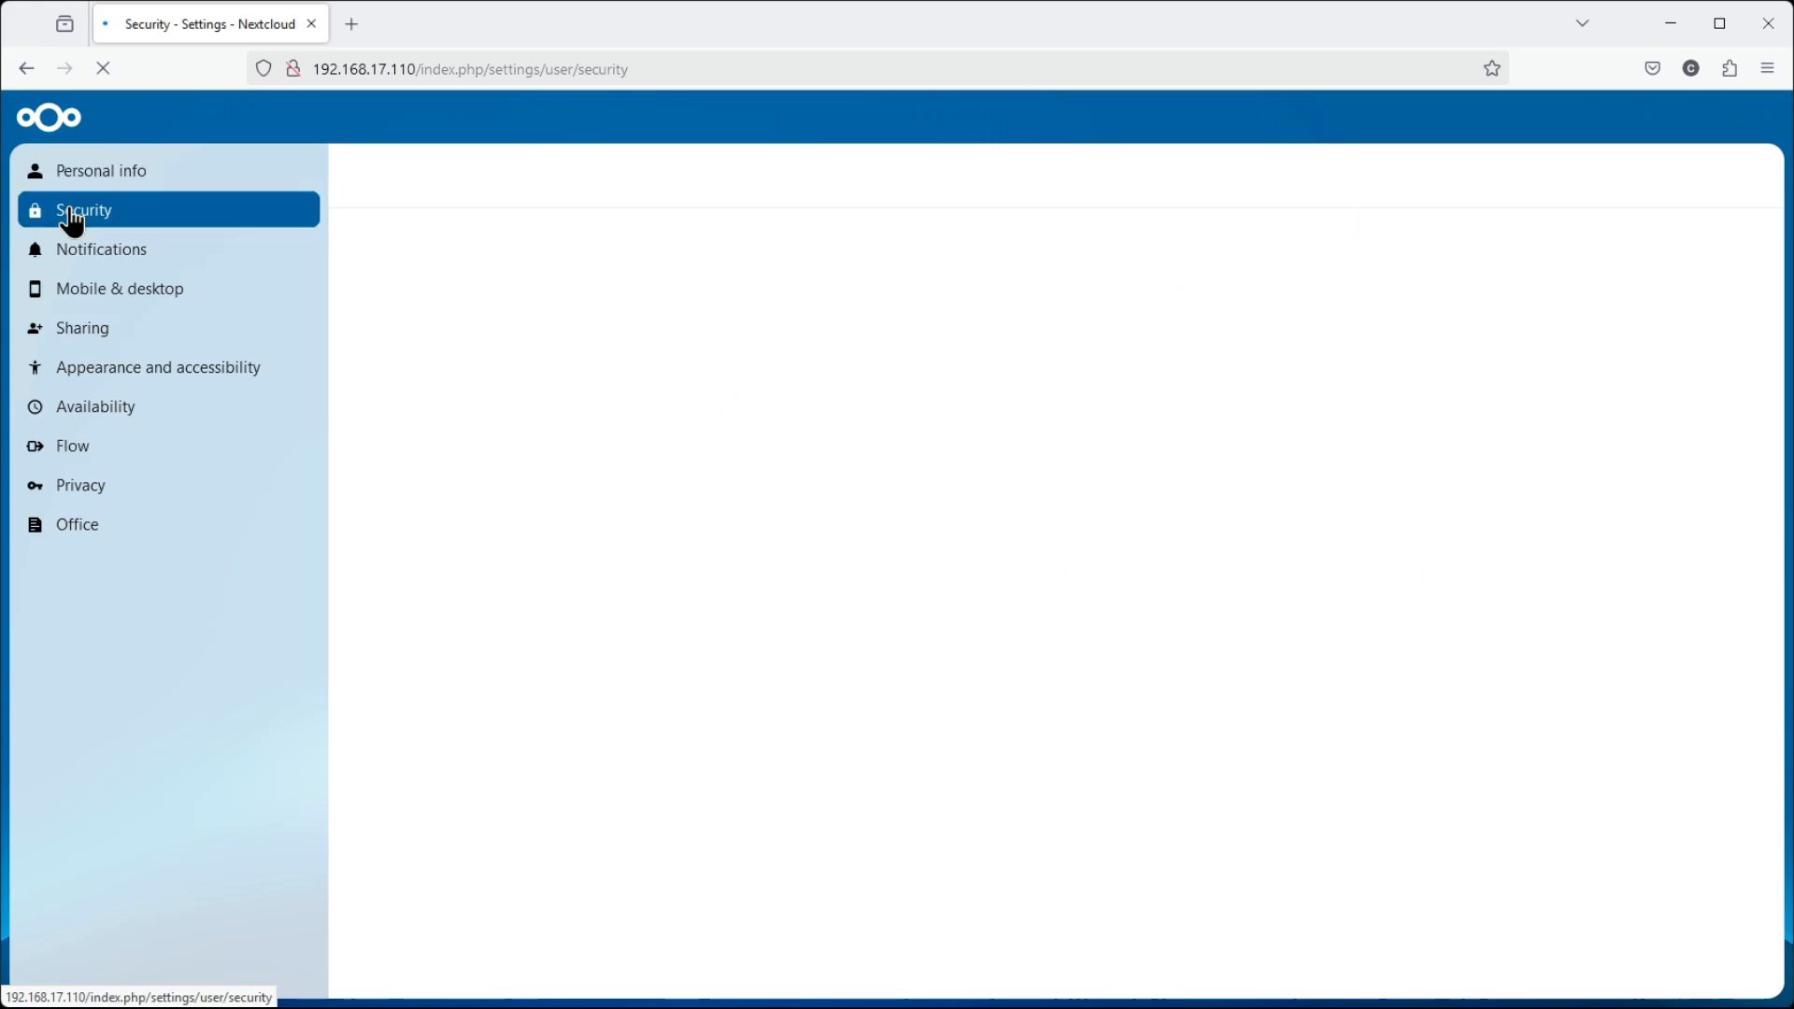
Revisit Personal info, then return to the dashboard via the Nextcloud logo
left_click(90, 183)
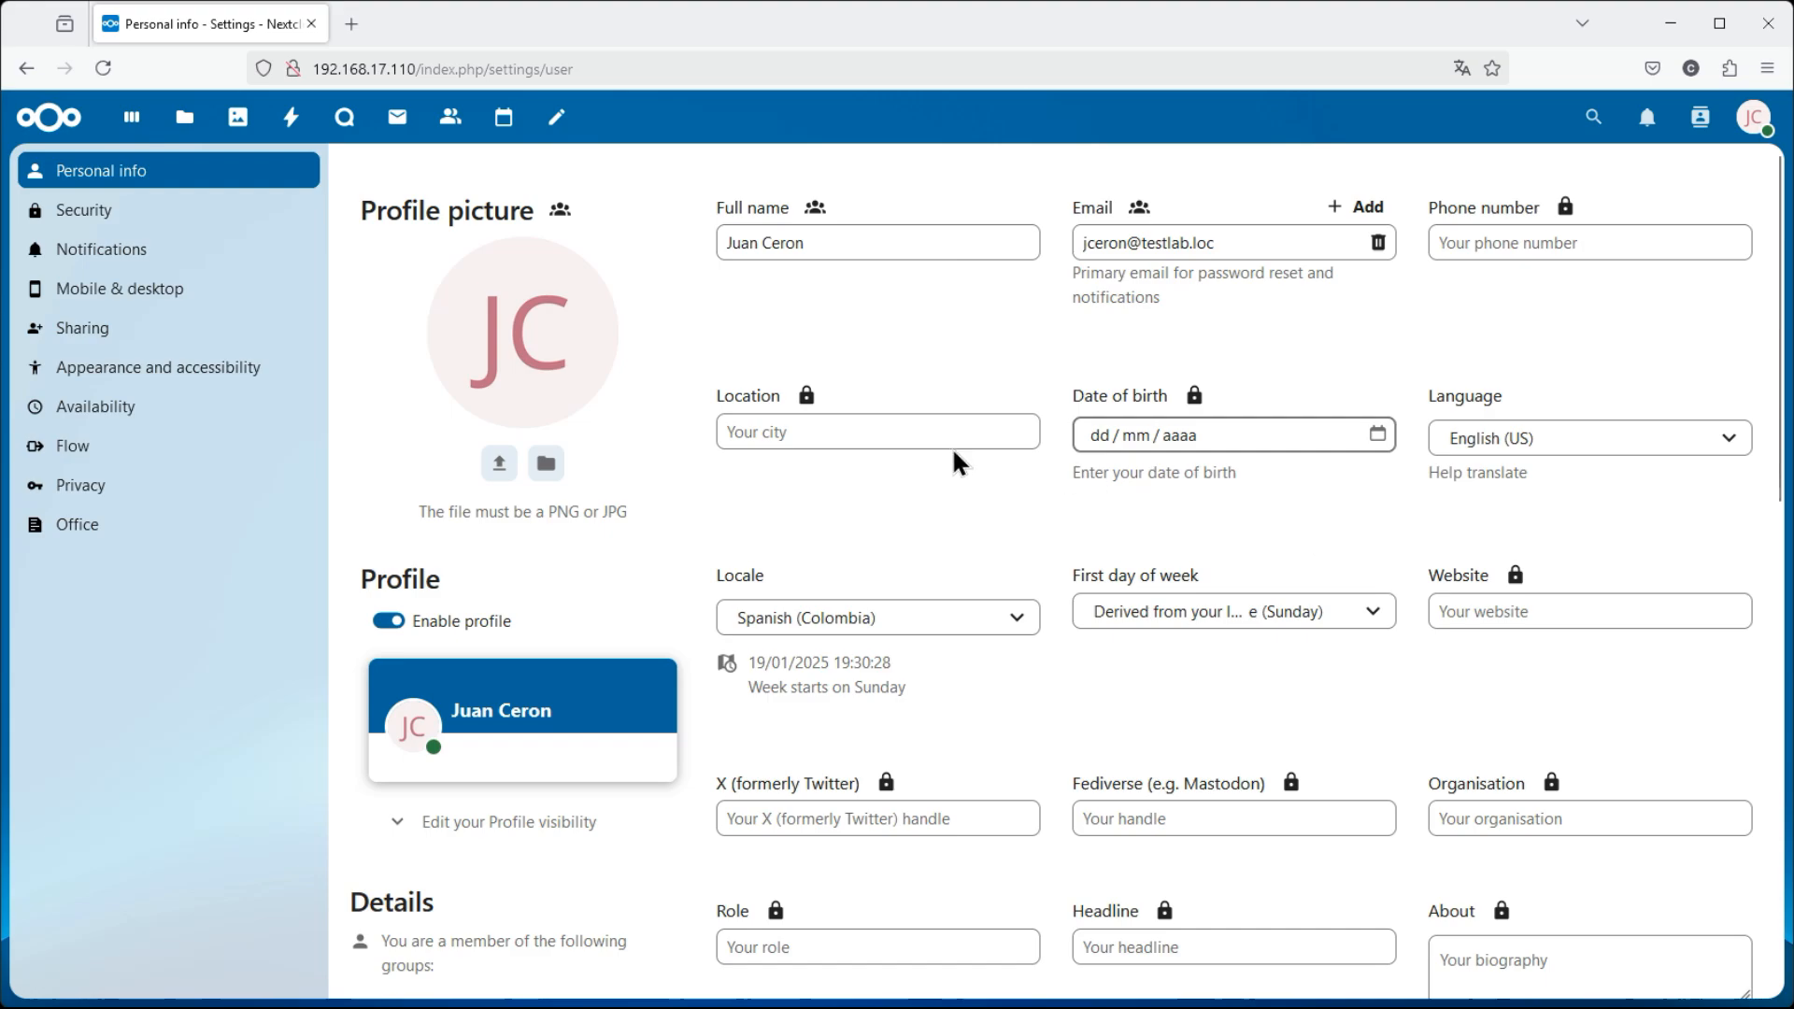
scroll(1622, 467, "down", 10)
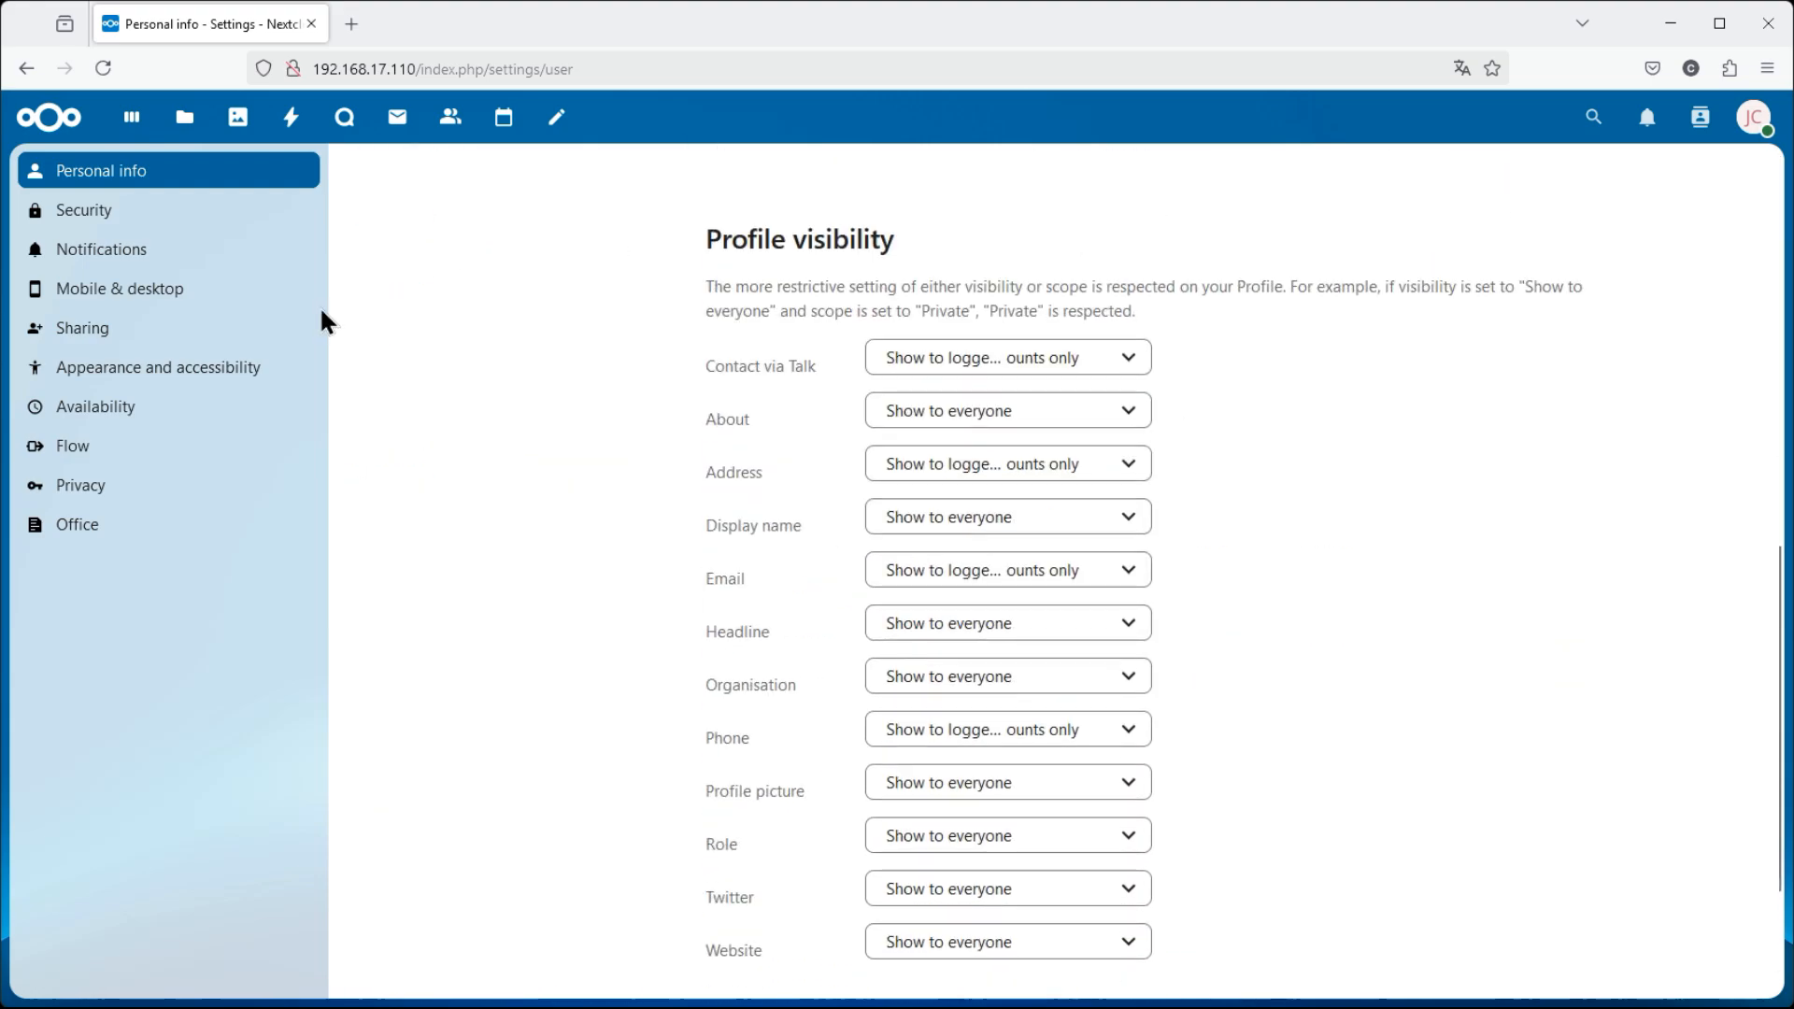
left_click(62, 121)
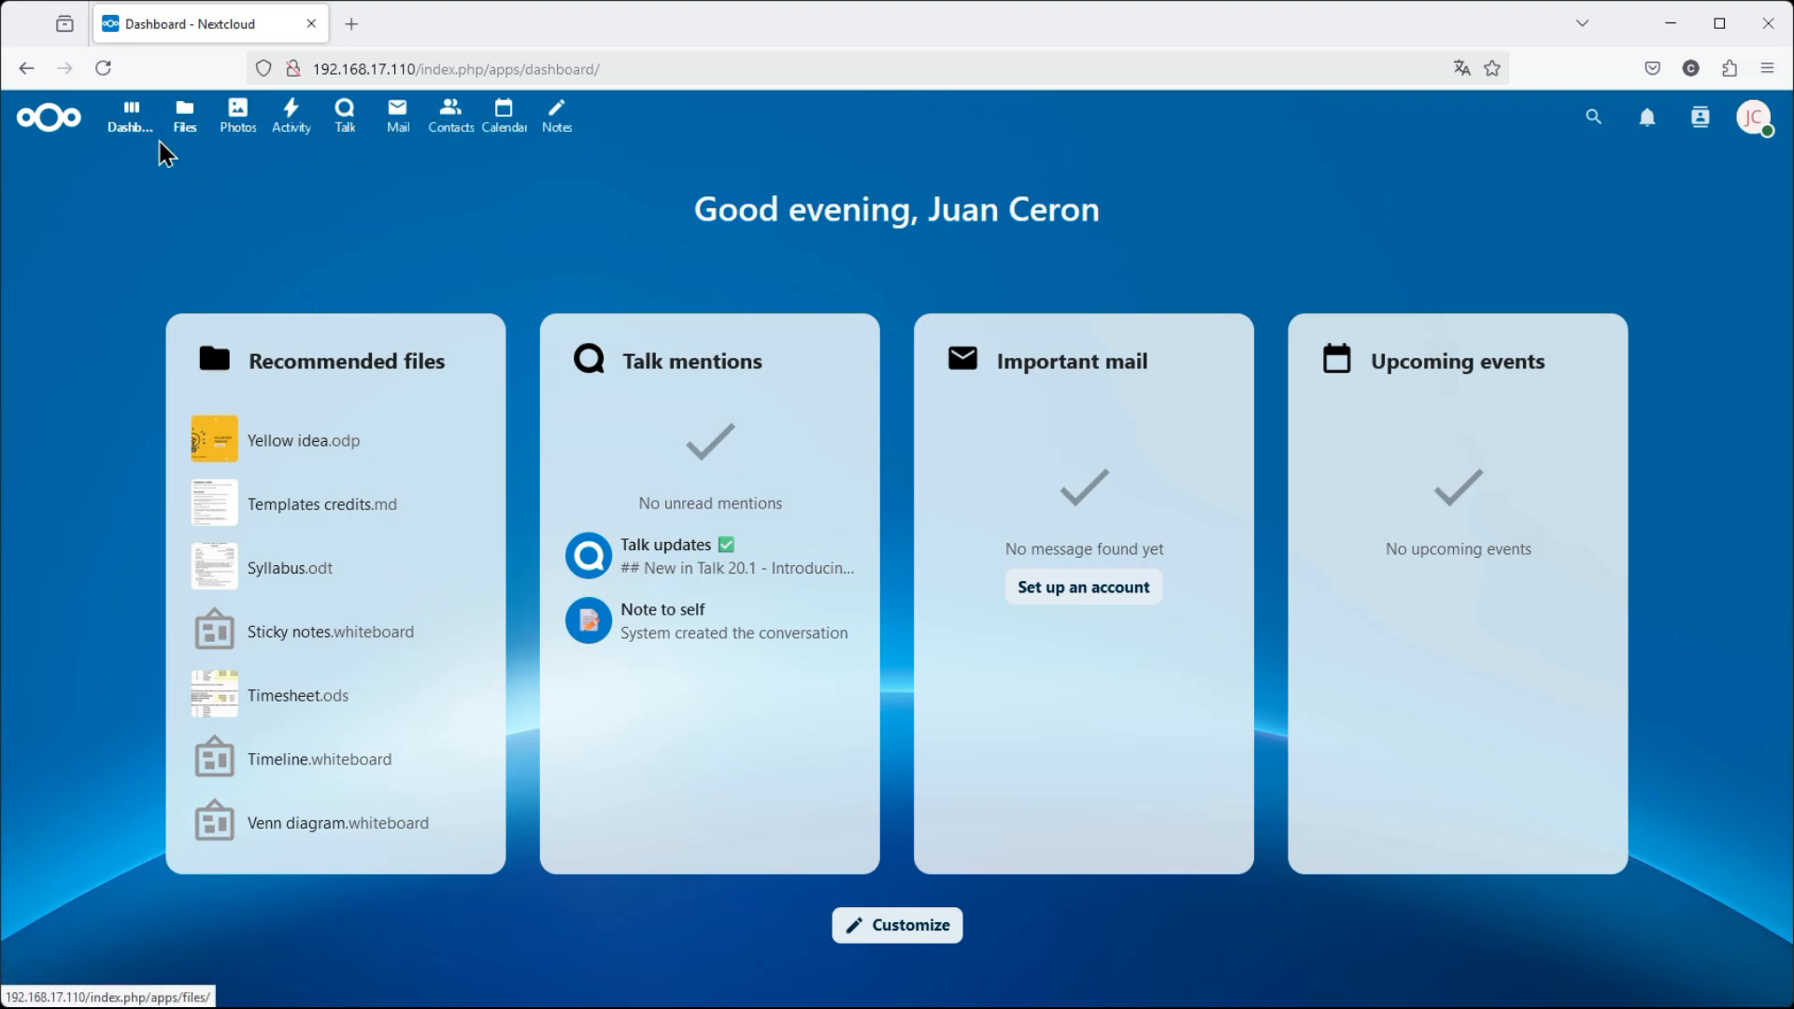
Upload Curso de proxmox.docx from the computer through Files > New > Upload files
left_click(187, 131)
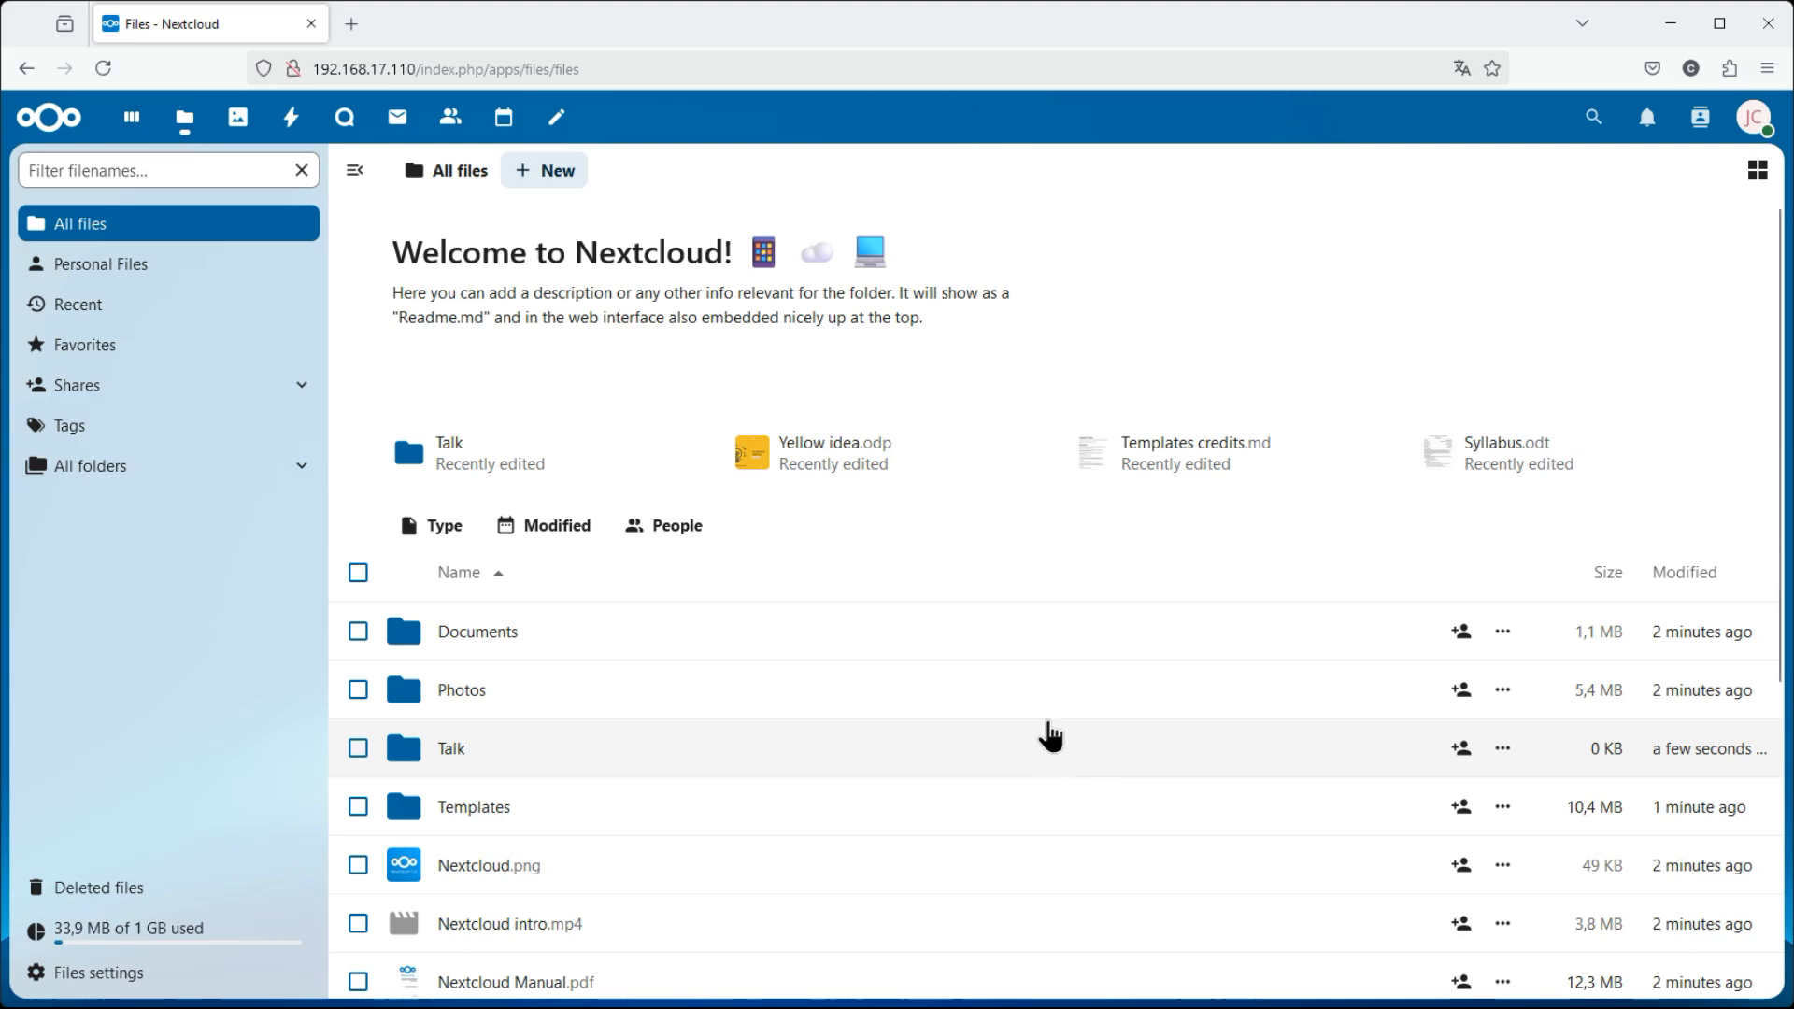
left_click(553, 183)
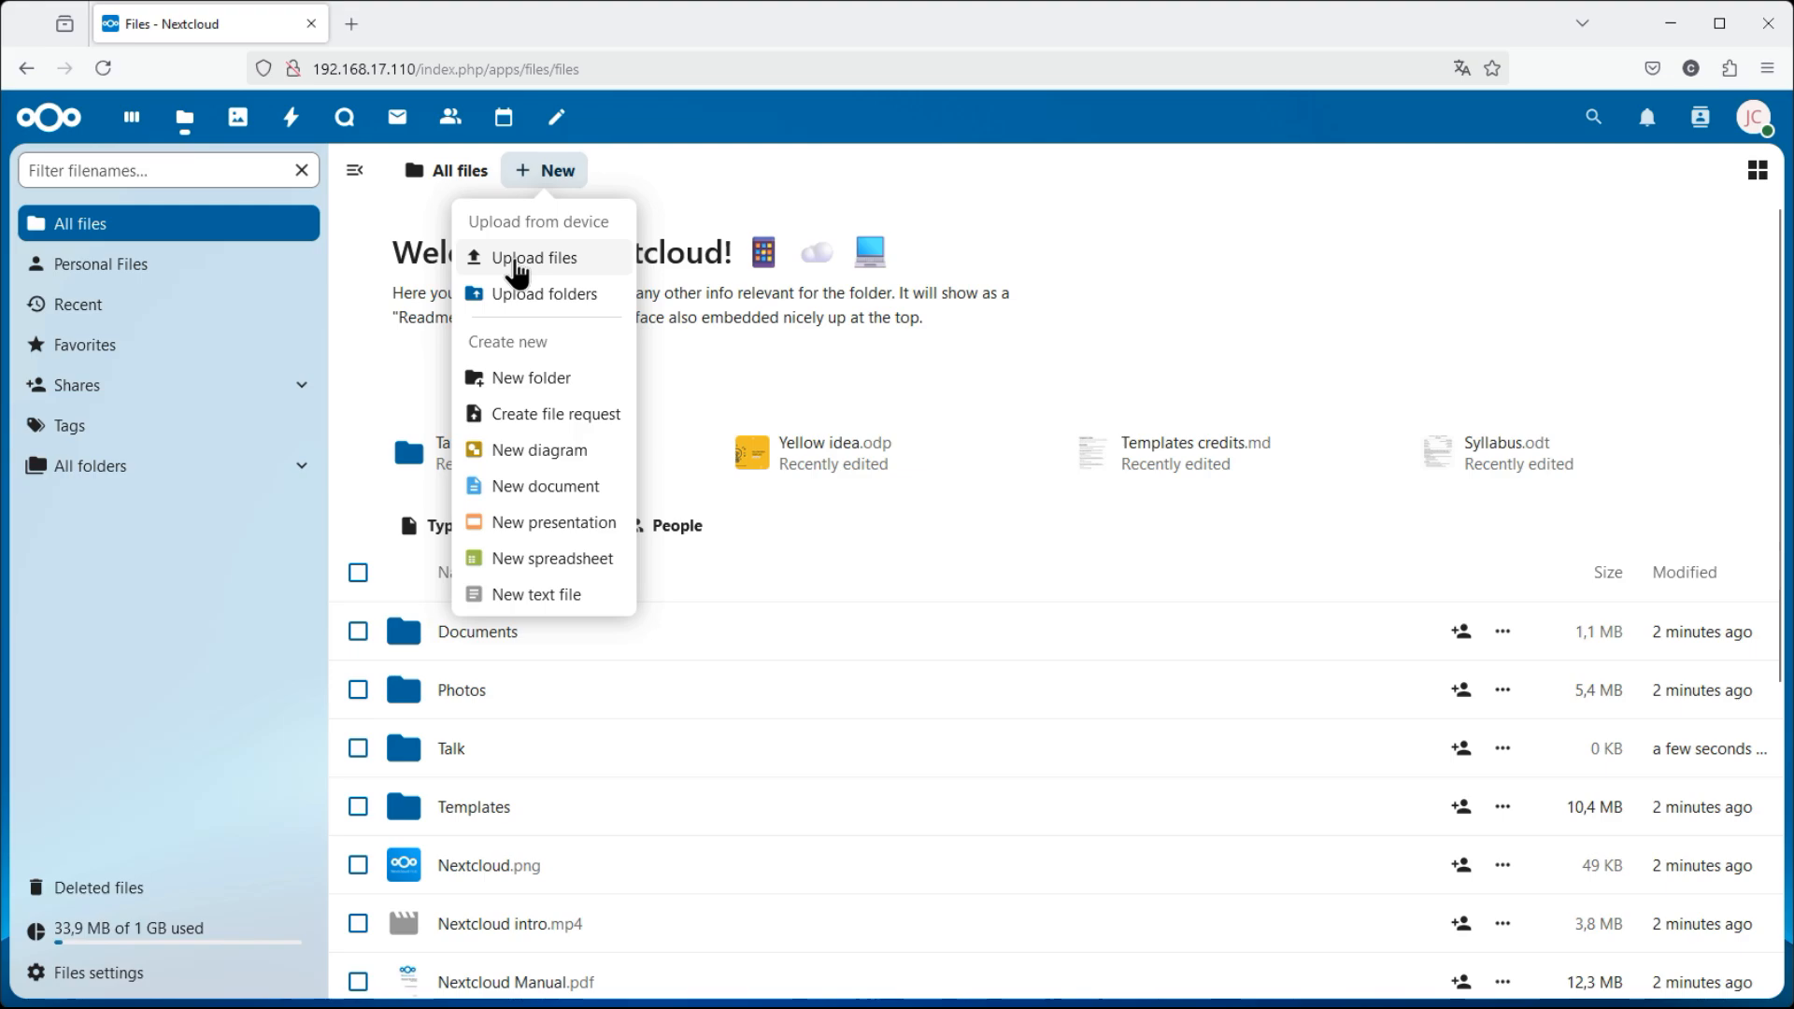
left_click(518, 265)
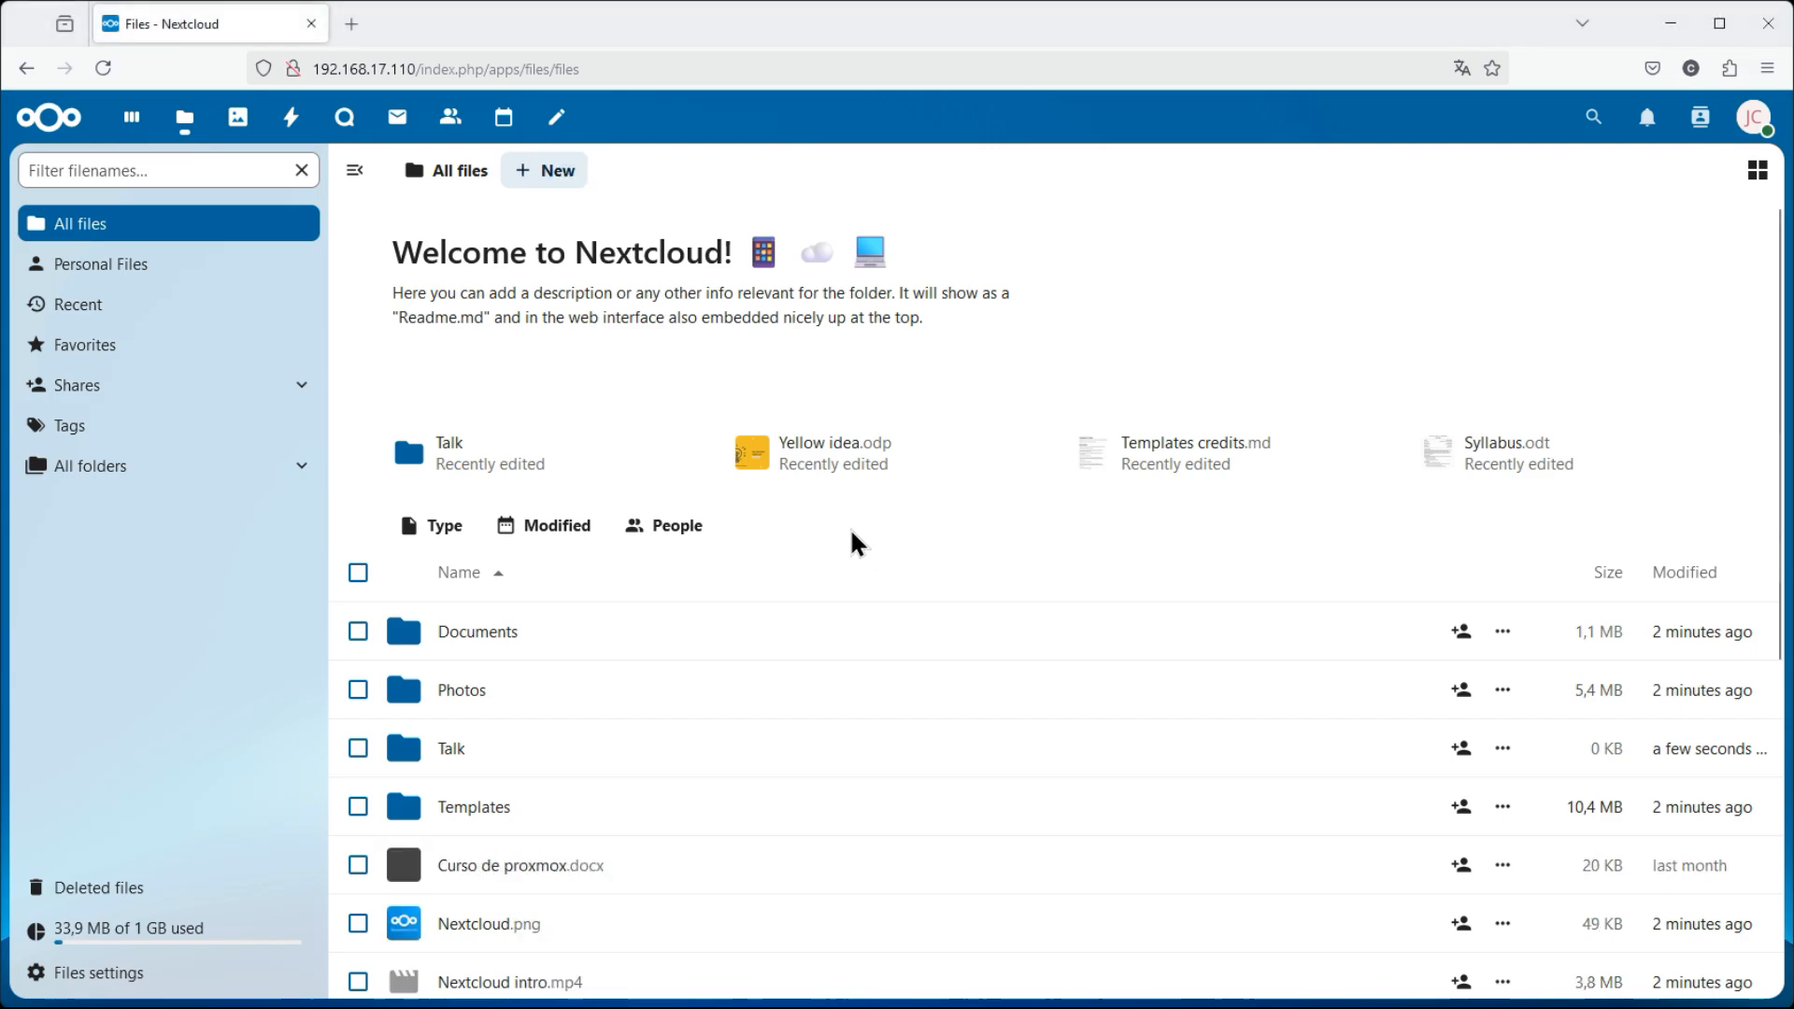
scroll(1005, 633, "down", 5)
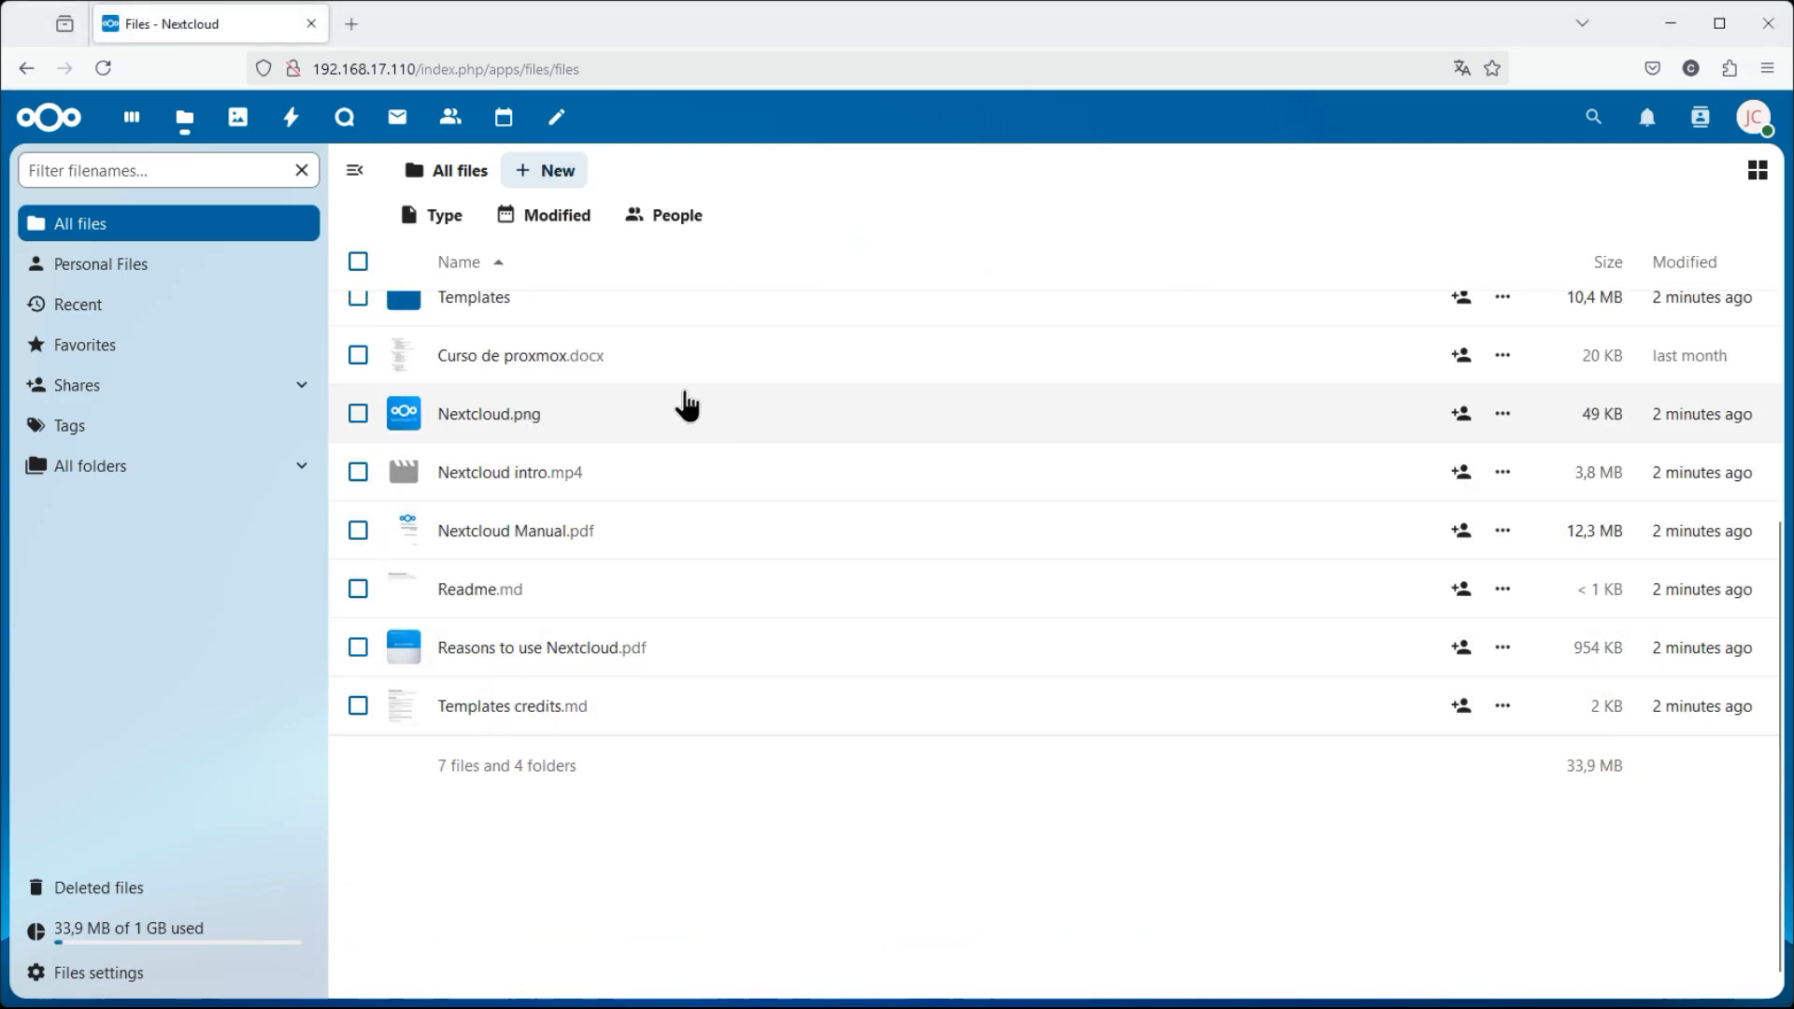
scroll(693, 408, "up", 3)
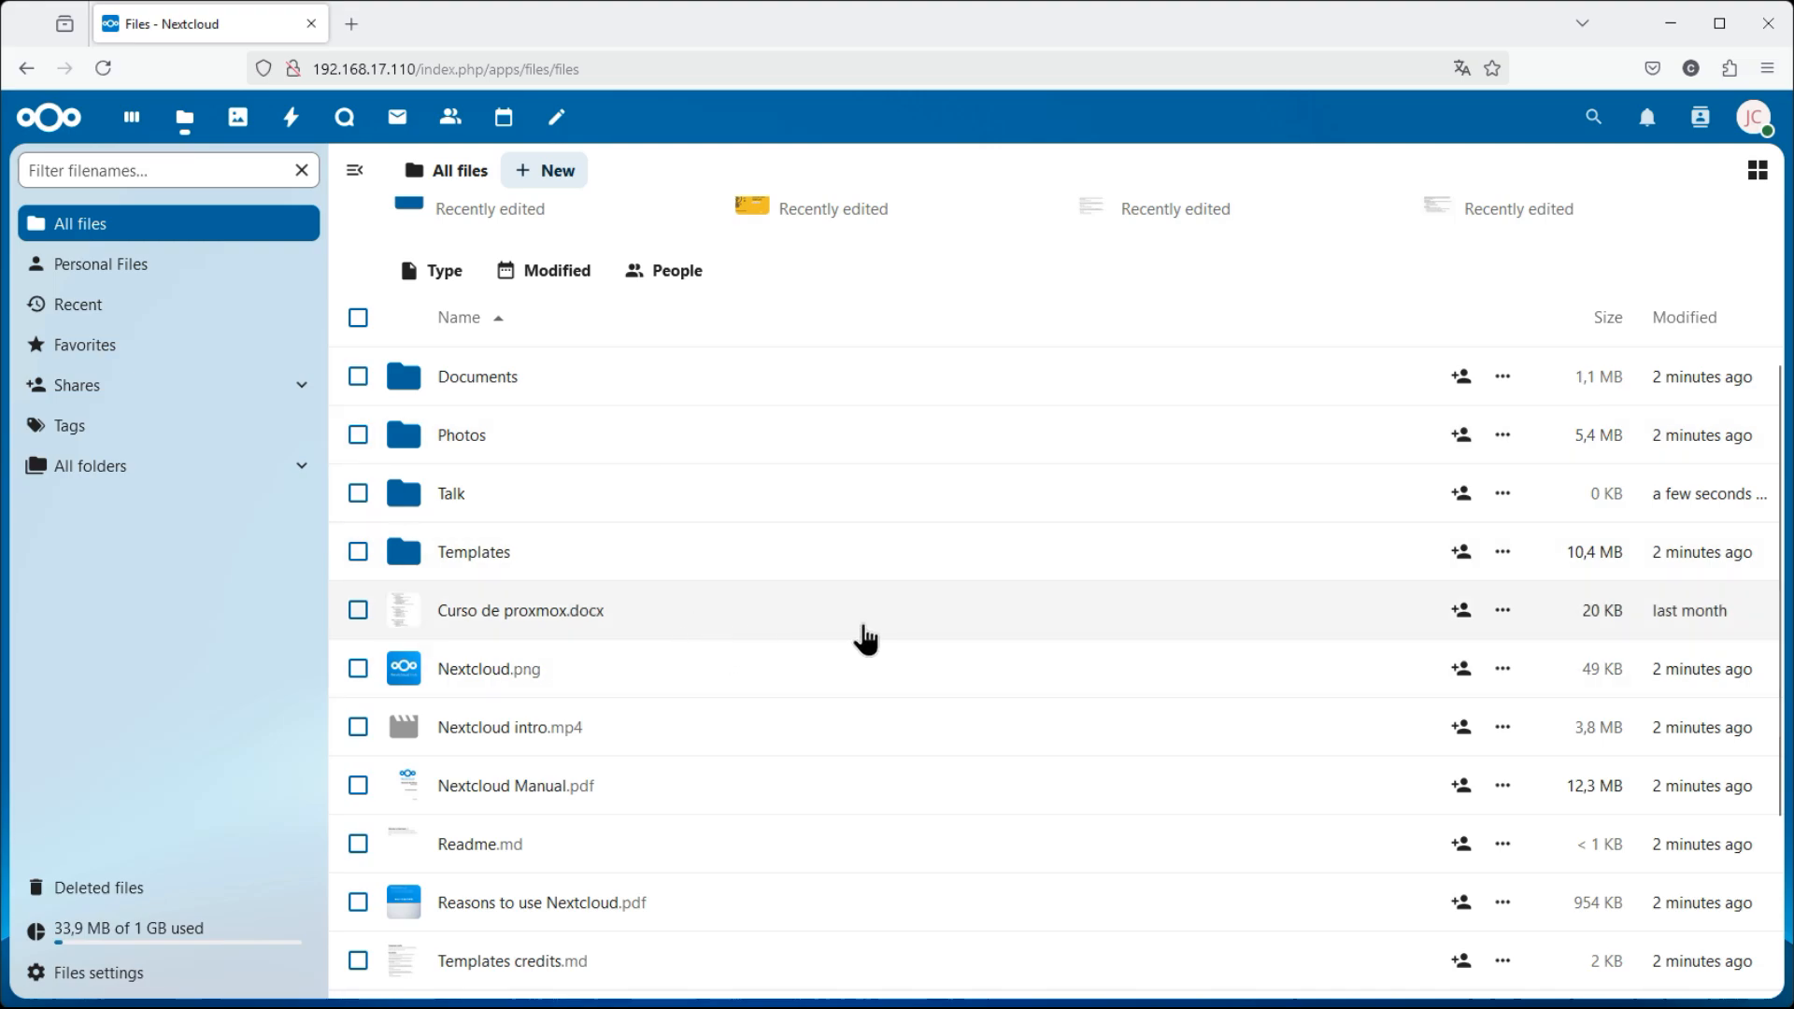
left_click(1461, 611)
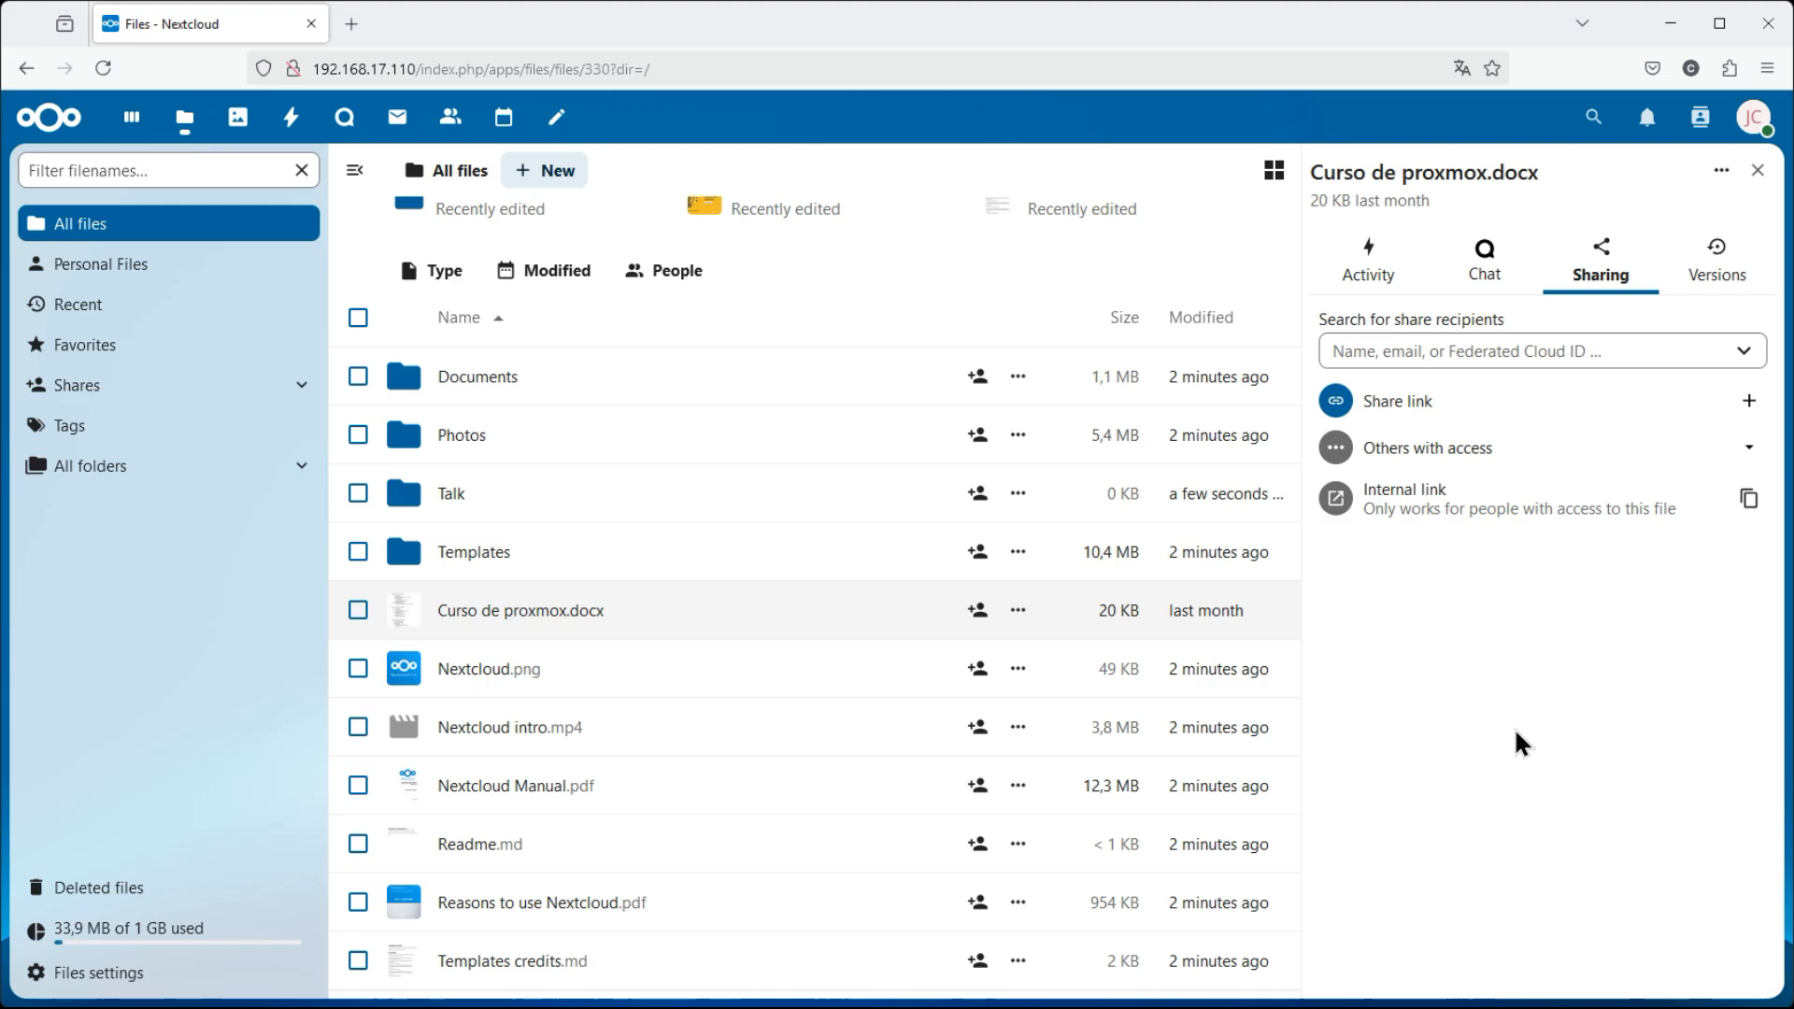
left_click(1758, 171)
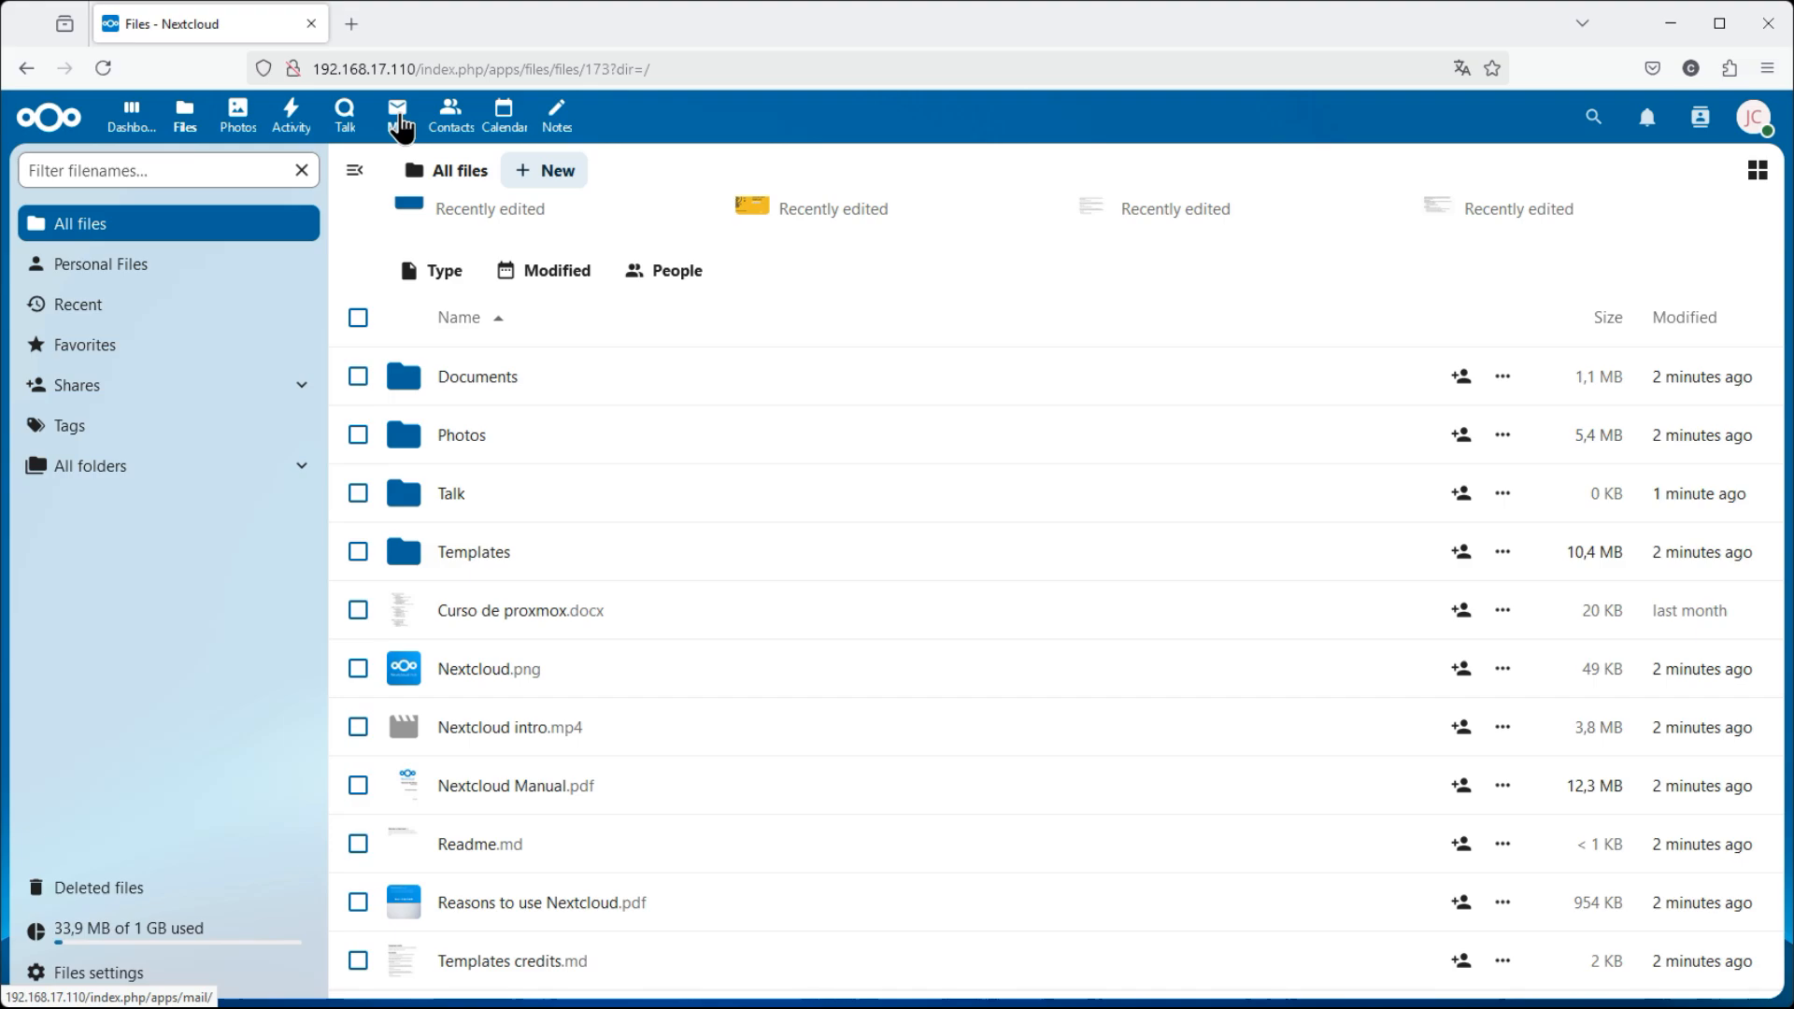
Open Activity and browse All activities, headed by Curso de proxmox.docx and Talk
left_click(291, 117)
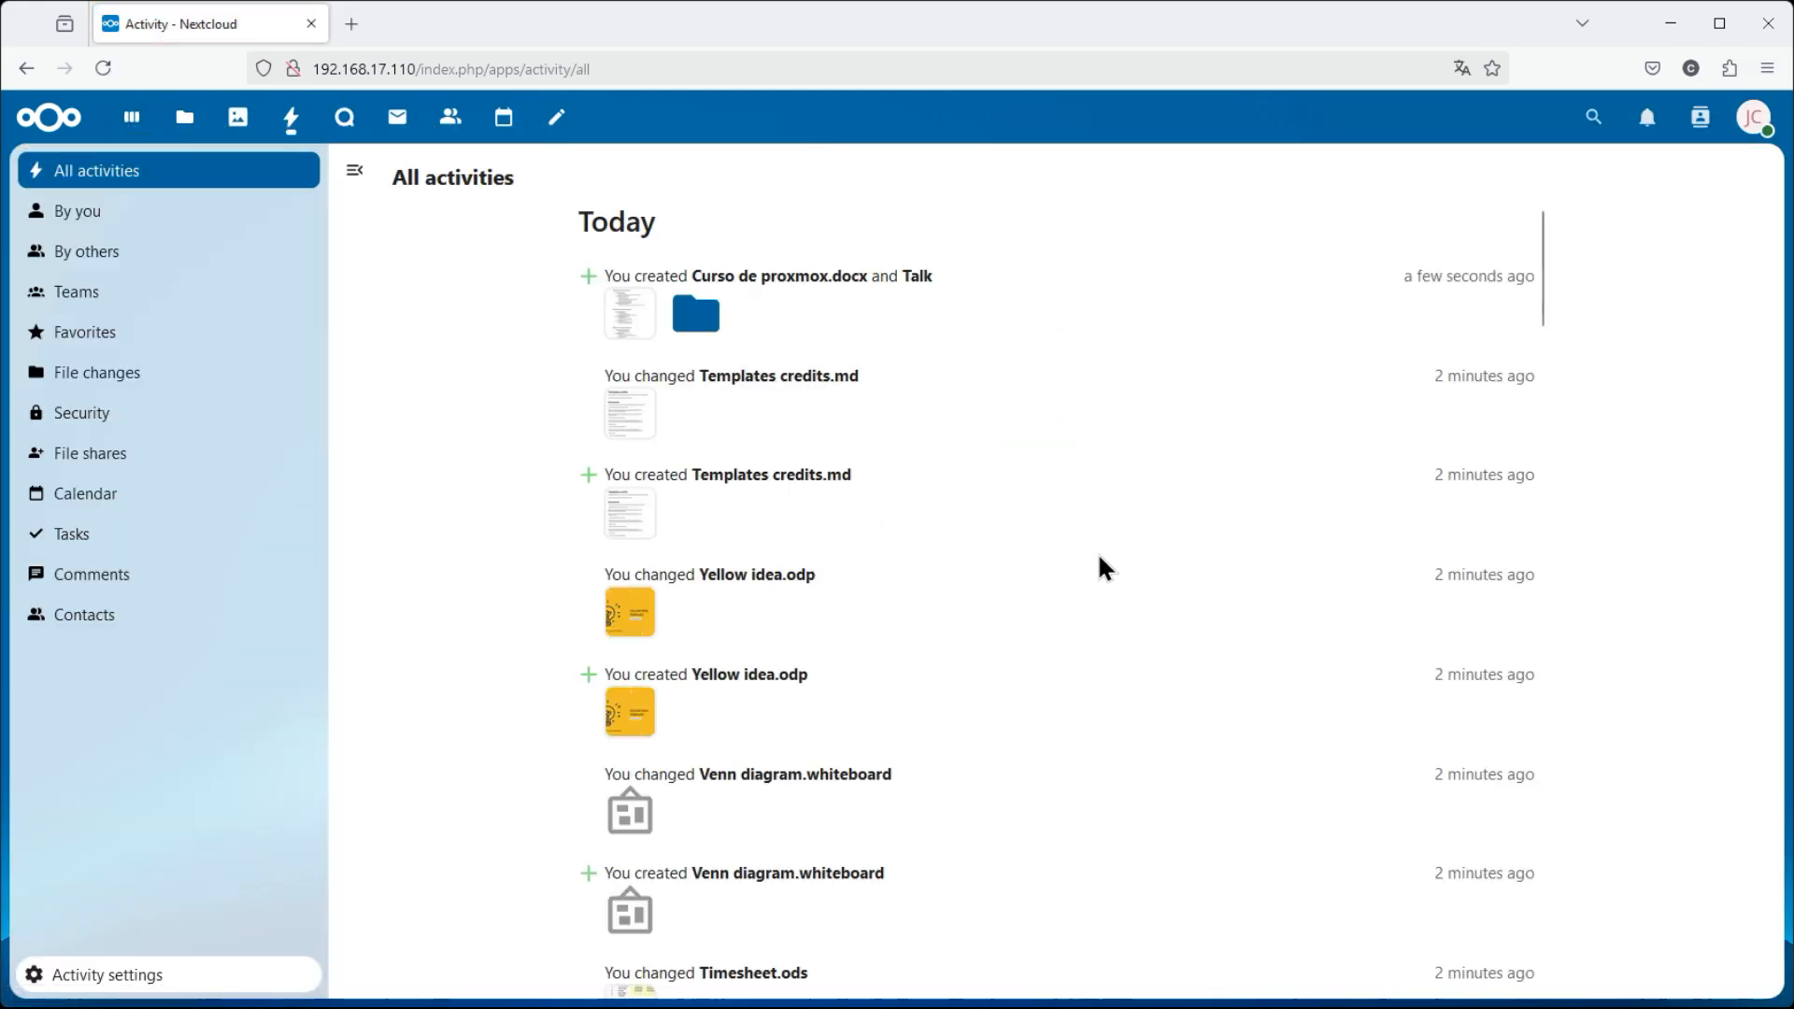
scroll(1383, 364, "down", 3)
scroll(1388, 368, "up", 3)
scroll(1149, 534, "down", 15)
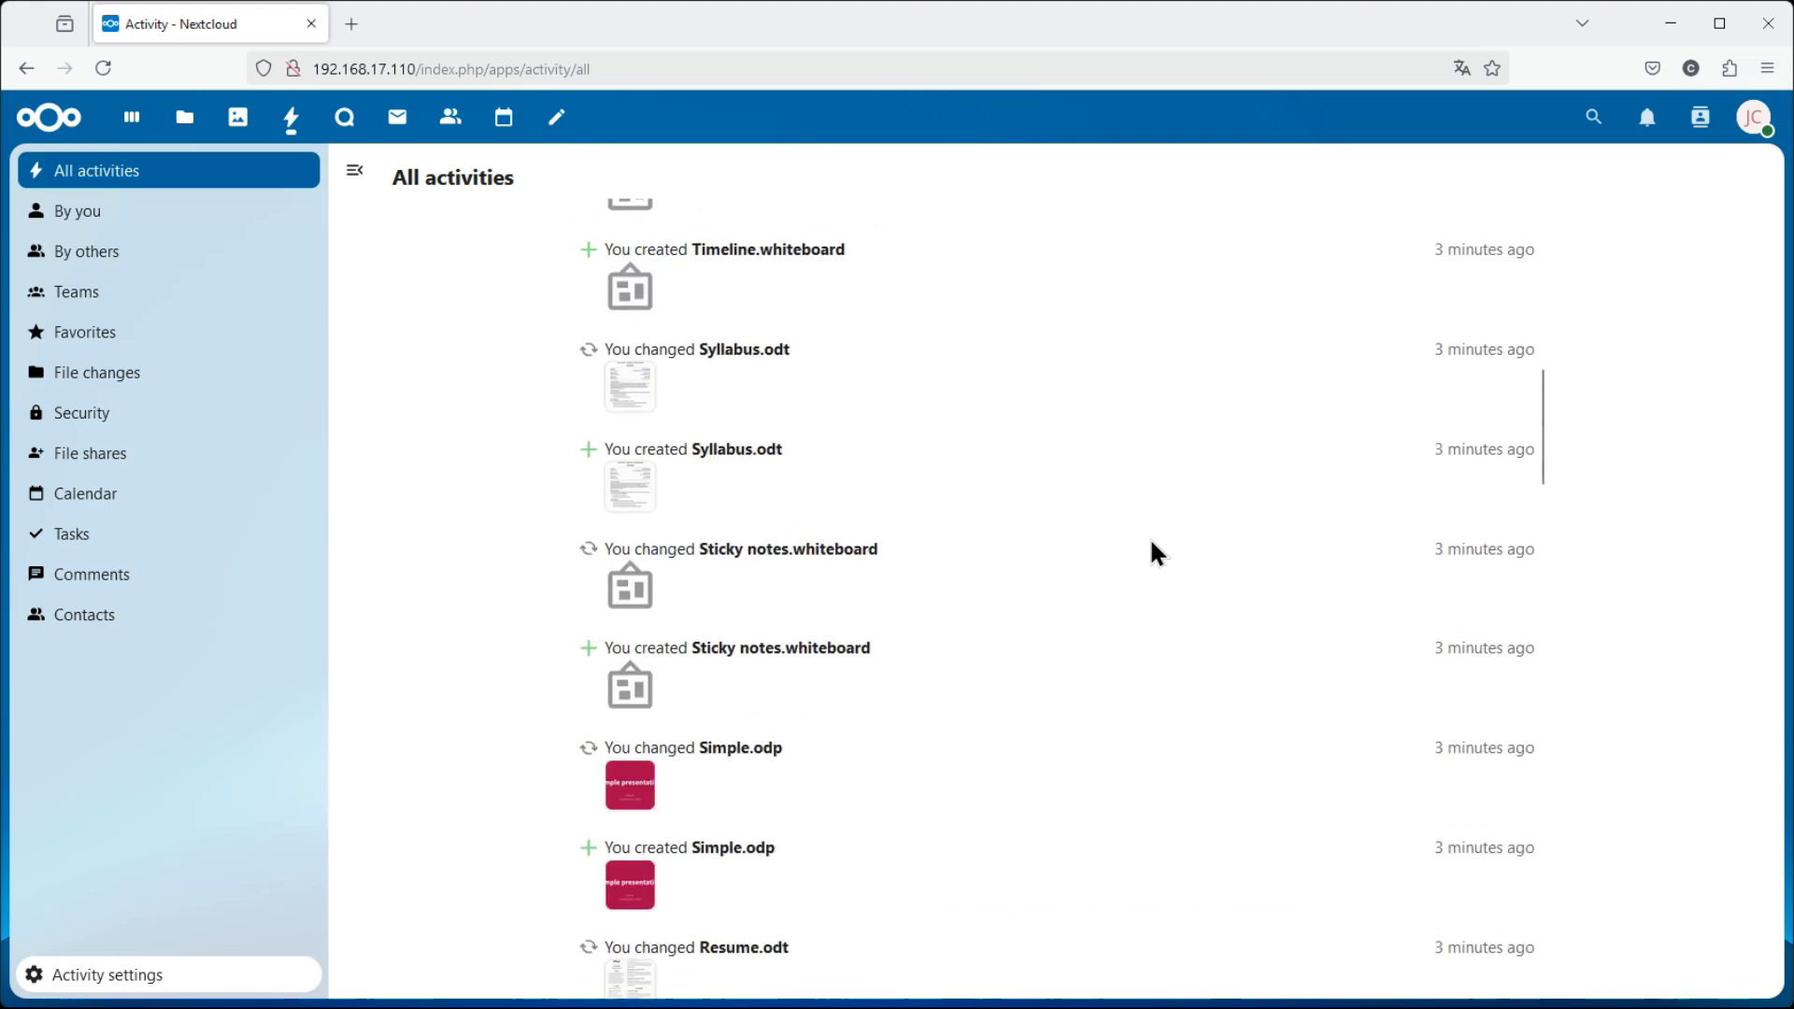
scroll(1152, 543, "down", 20)
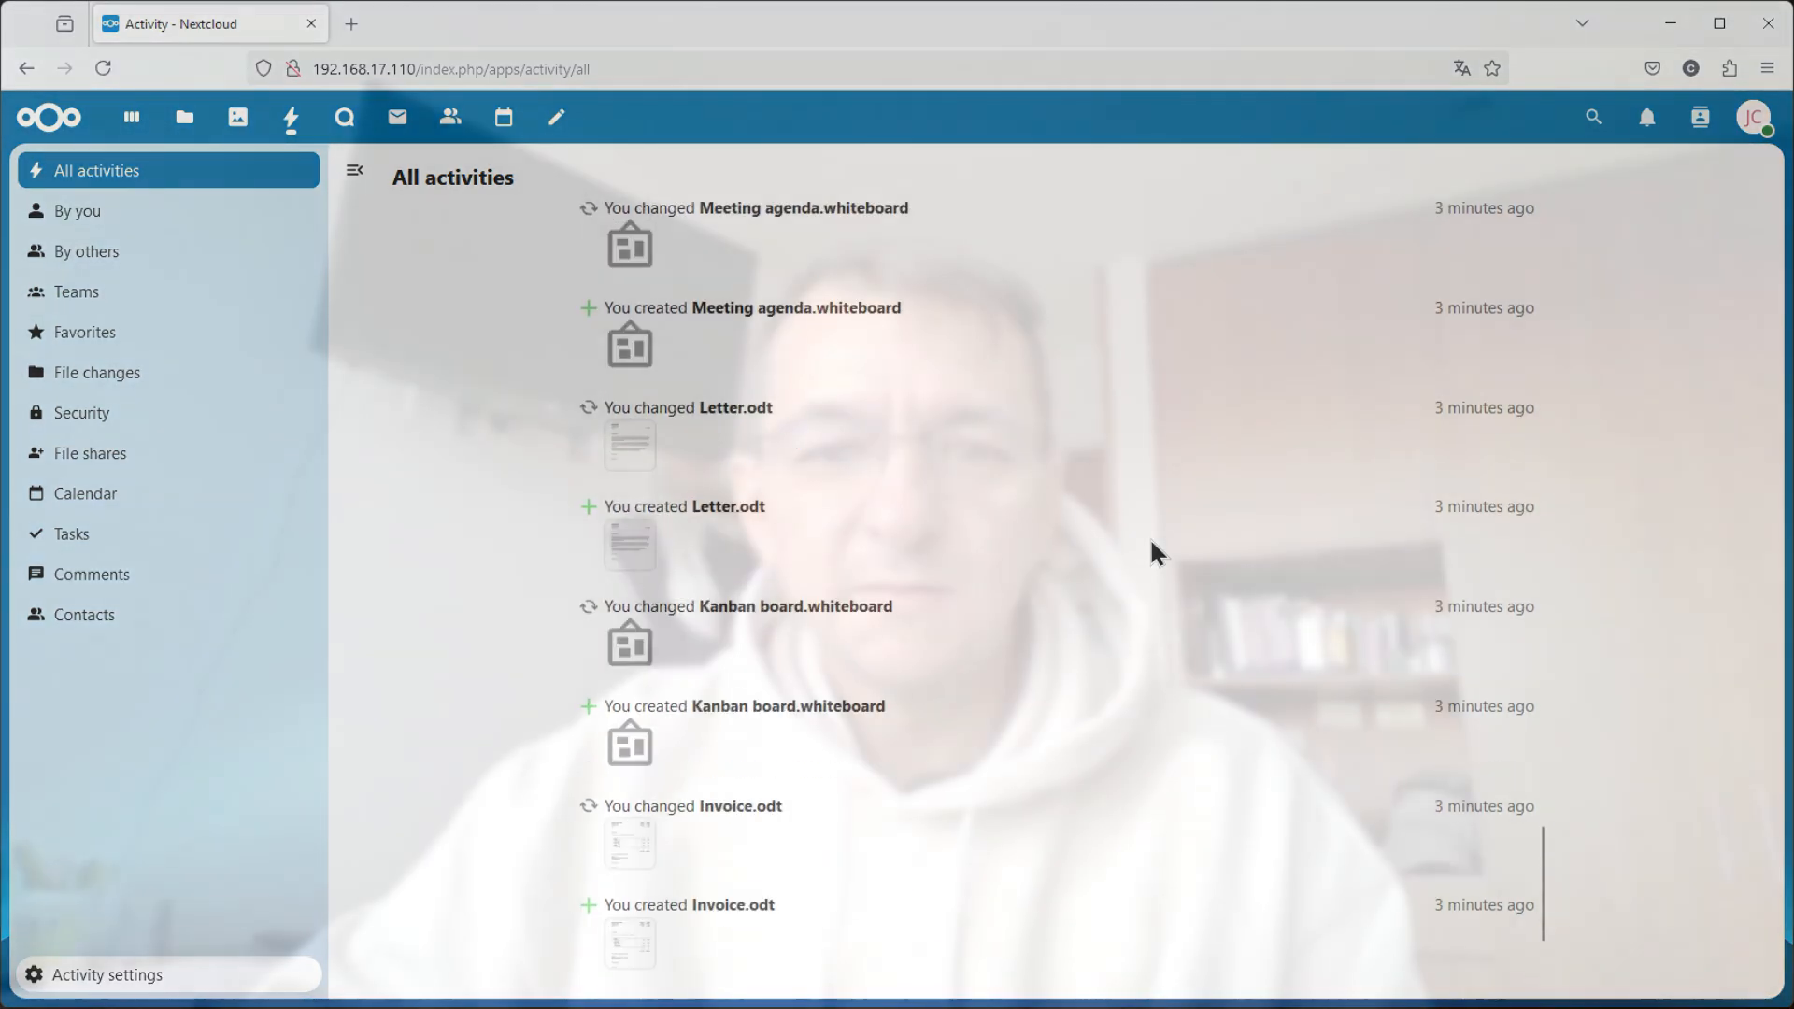